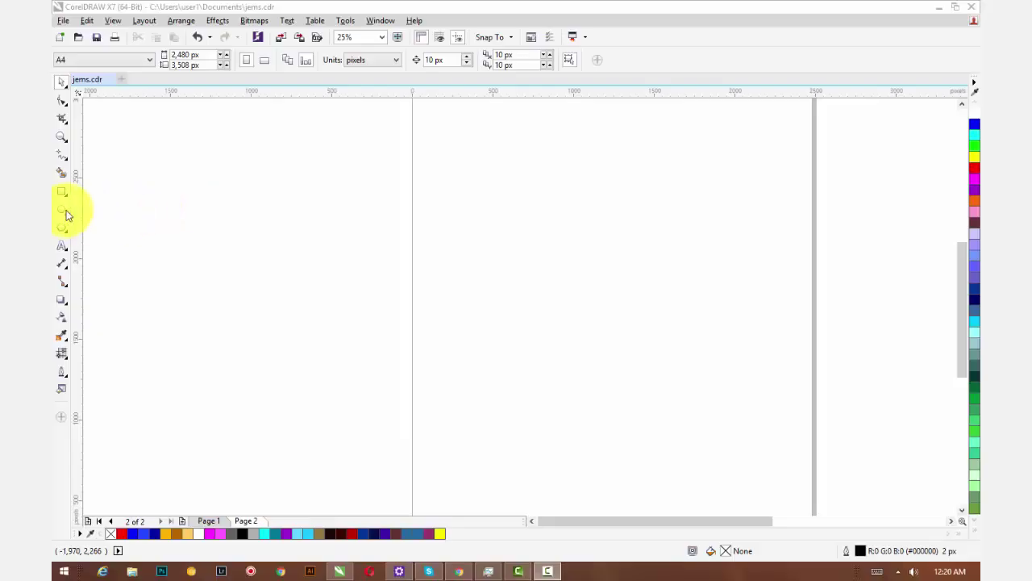
Draw a circle about 1,160 px in diameter on the page and a rectangle about 316 by 384 px beside the page.
{"action": "left_click", "coordinate": [62, 209]}
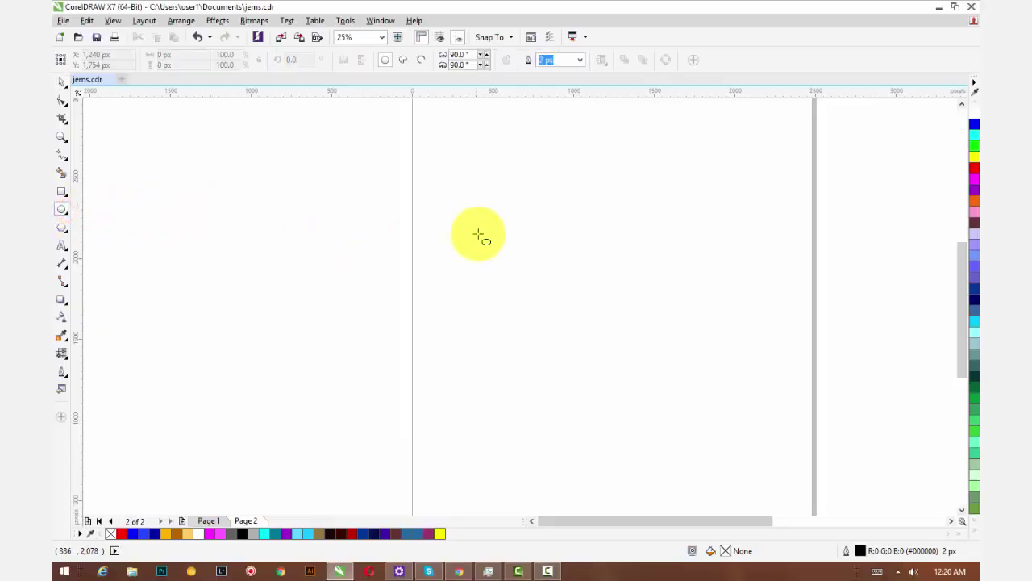
{"action": "left_click_drag", "start_coordinate": [478, 234], "coordinate": [629, 421]}
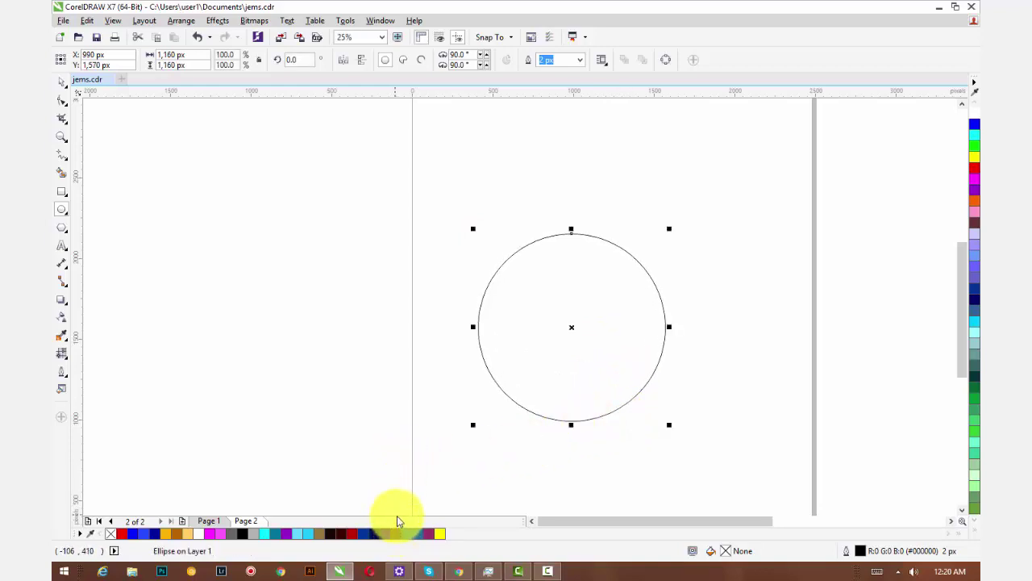
{"action": "left_click", "coordinate": [61, 192]}
{"action": "left_click_drag", "start_coordinate": [248, 248], "coordinate": [298, 310]}
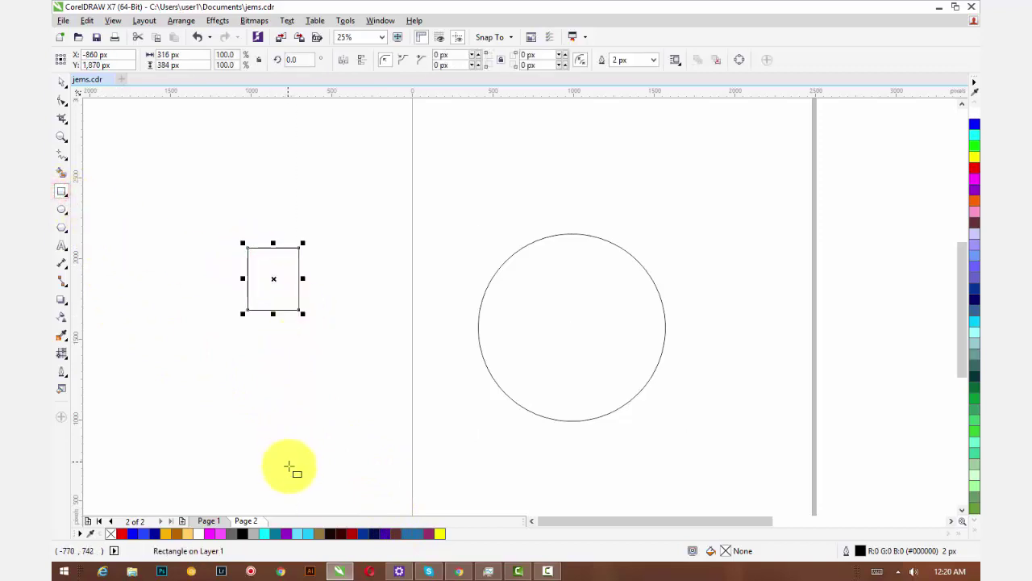
Remove the rectangle's outline and fill it with the orange-brown color #BA6600.
{"action": "left_click", "coordinate": [394, 533]}
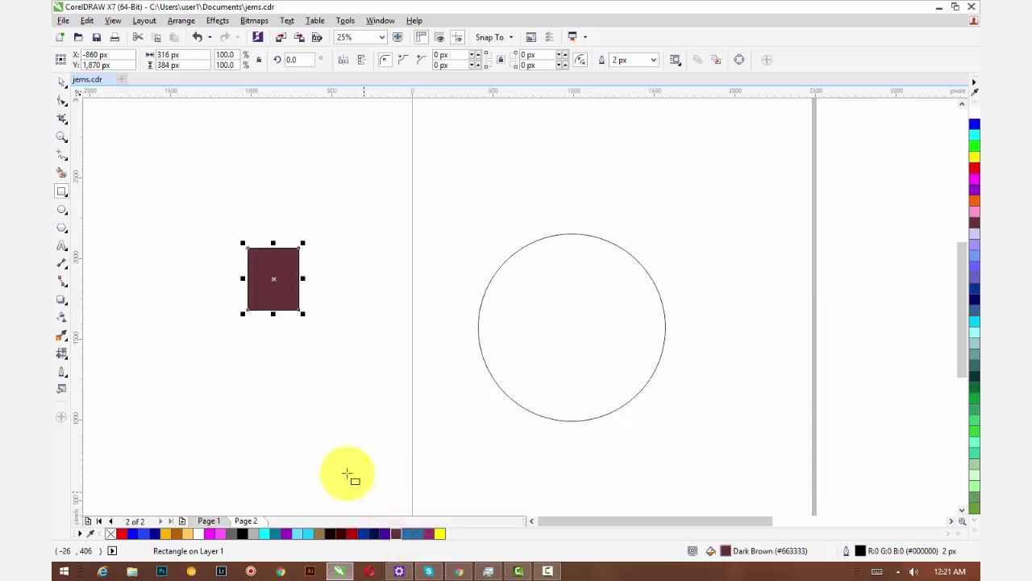
{"action": "right_click", "coordinate": [111, 533]}
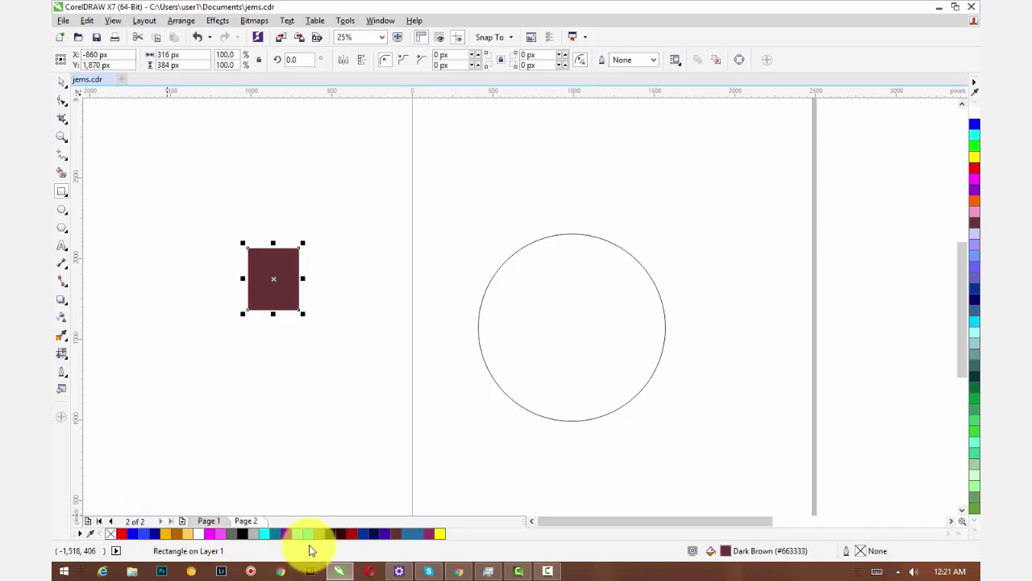
{"action": "left_click", "coordinate": [176, 533]}
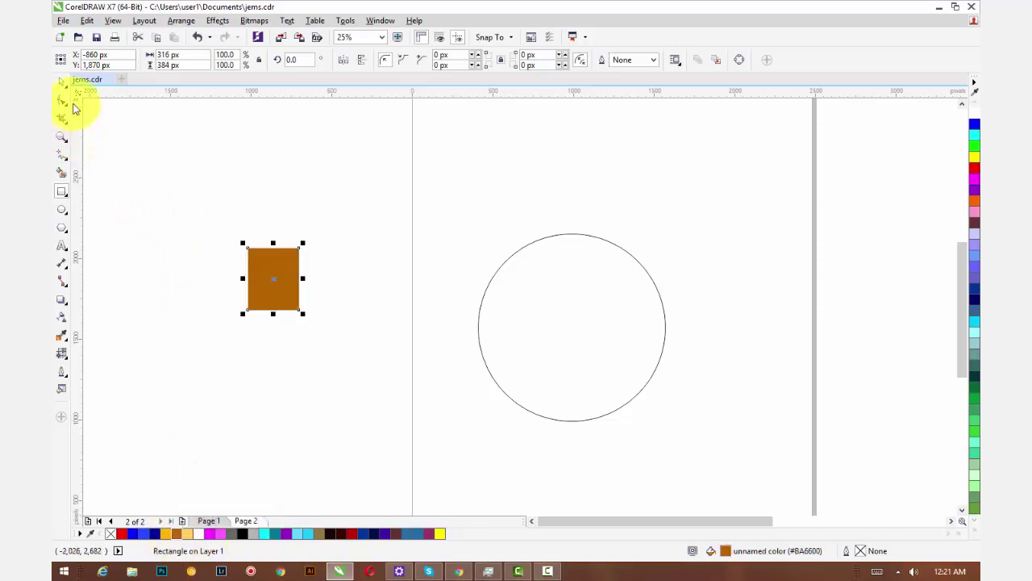
Open Color Styles and add the rectangle's fill color as a new color style.
{"action": "left_click", "coordinate": [61, 81]}
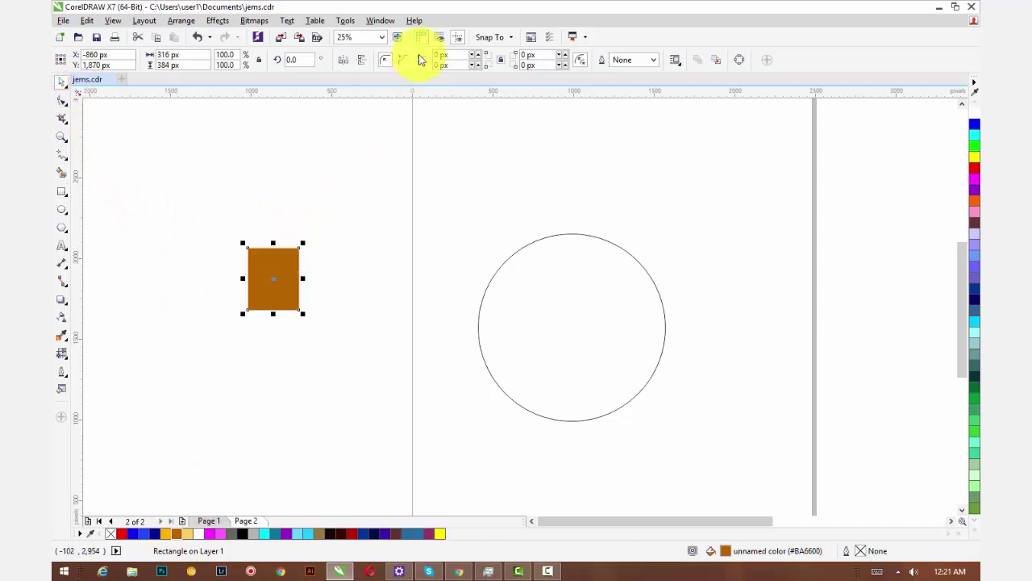
{"action": "left_click", "coordinate": [344, 21]}
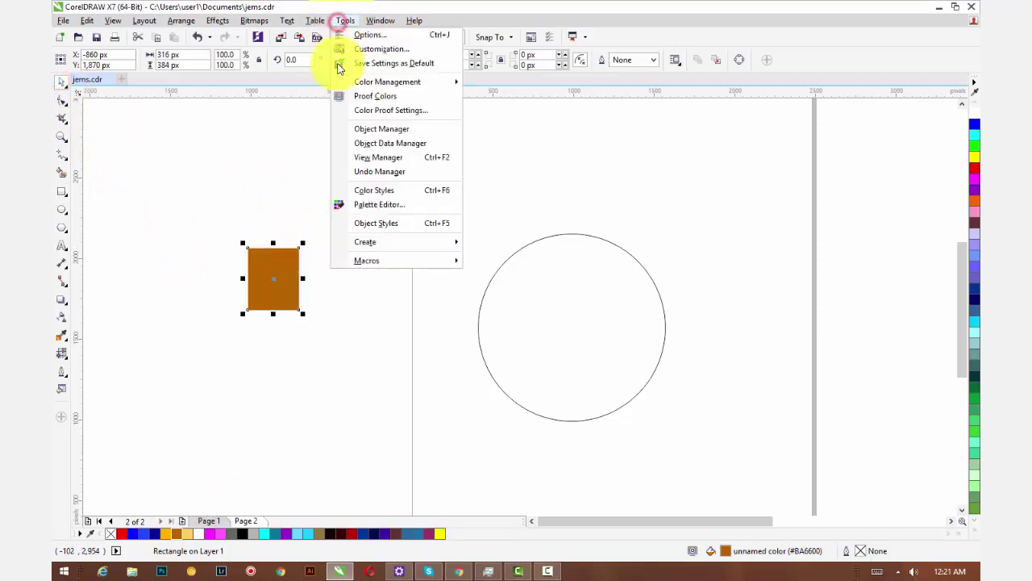
{"action": "left_click", "coordinate": [369, 189]}
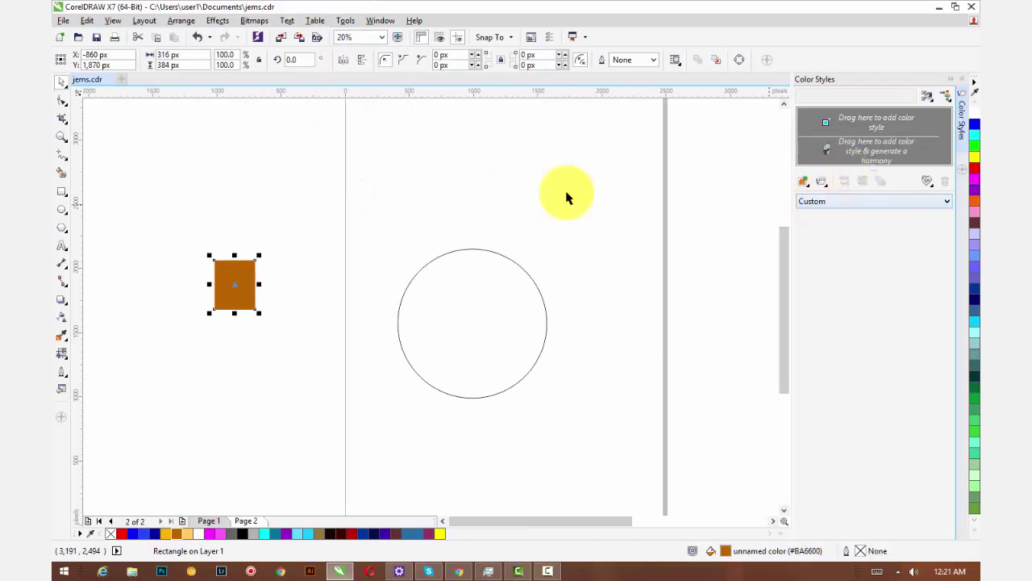
{"action": "left_click_drag", "start_coordinate": [237, 289], "coordinate": [805, 120]}
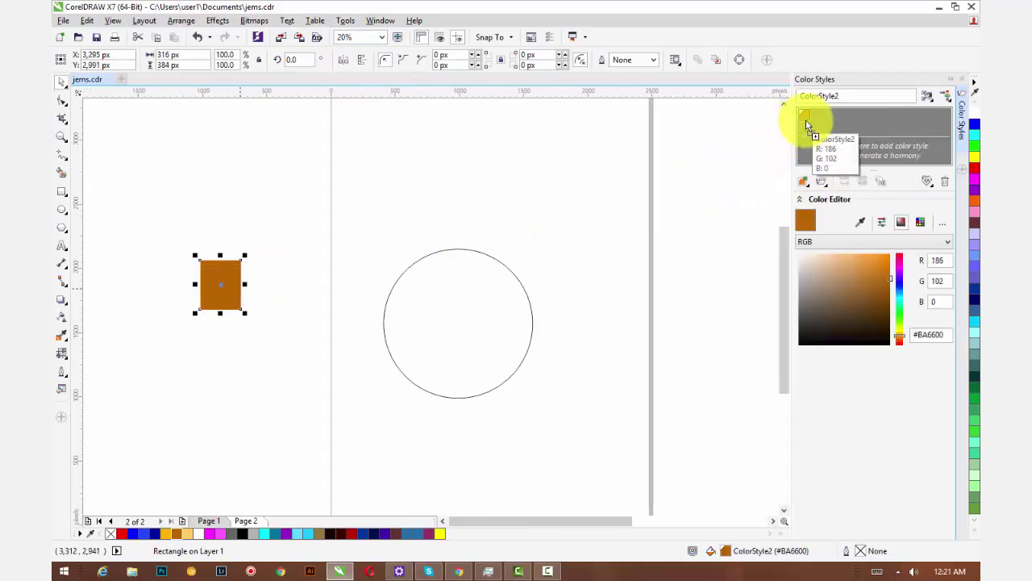
Start a new gradient from the orange-brown color style.
{"action": "left_click", "coordinate": [807, 145]}
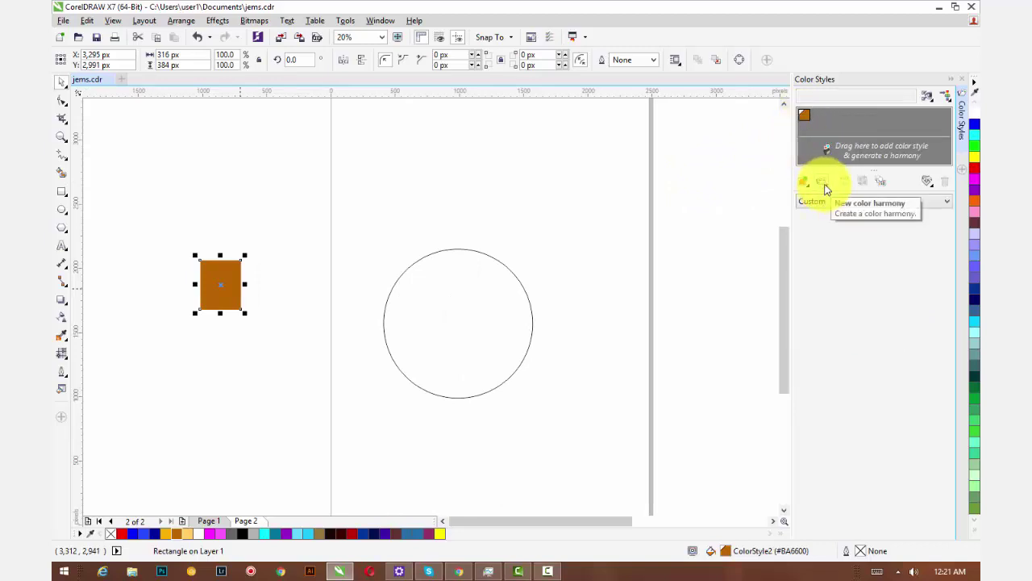
{"action": "left_click", "coordinate": [823, 182]}
{"action": "left_click", "coordinate": [804, 113]}
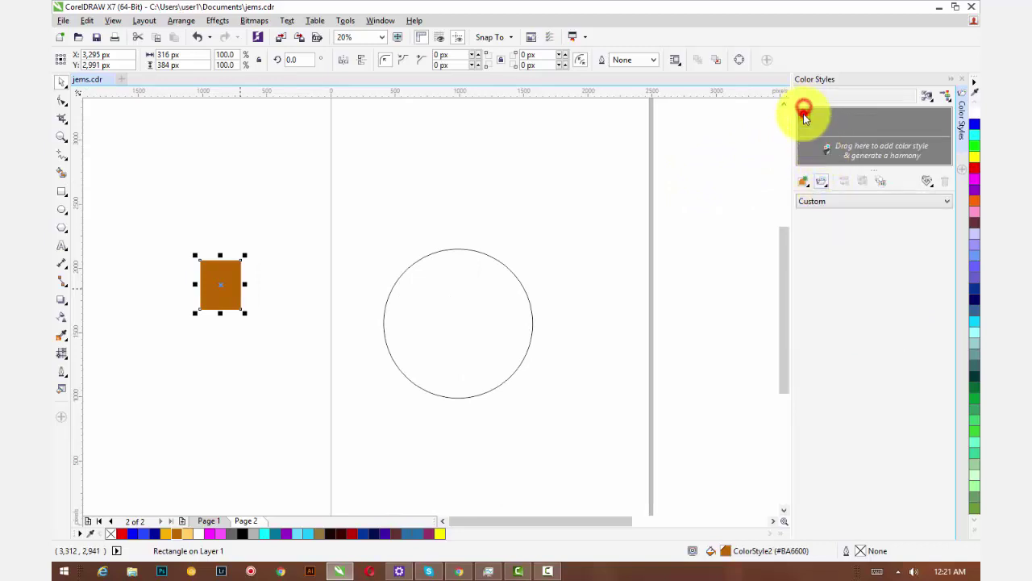
{"action": "left_click", "coordinate": [826, 186]}
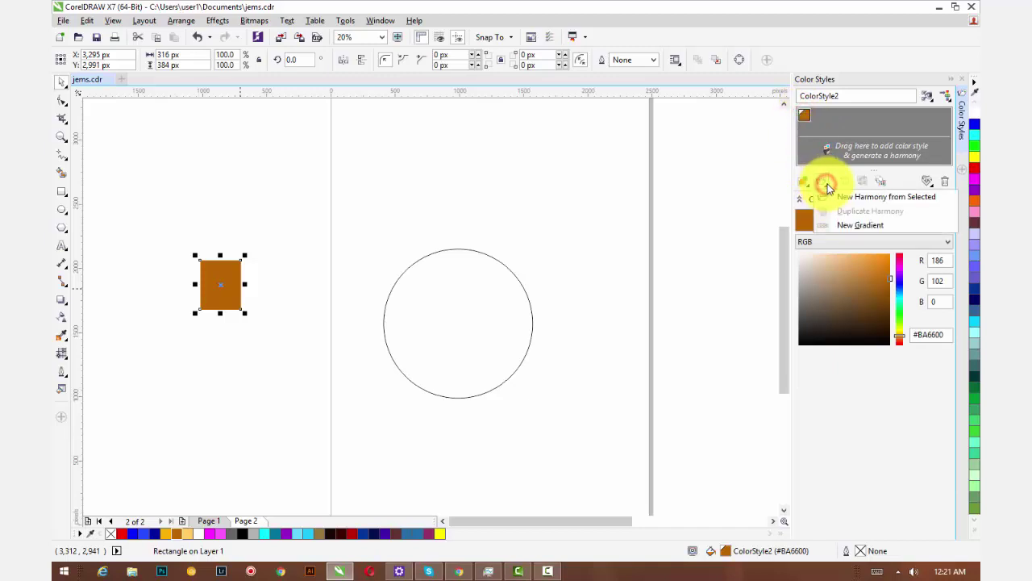
{"action": "left_click", "coordinate": [847, 226]}
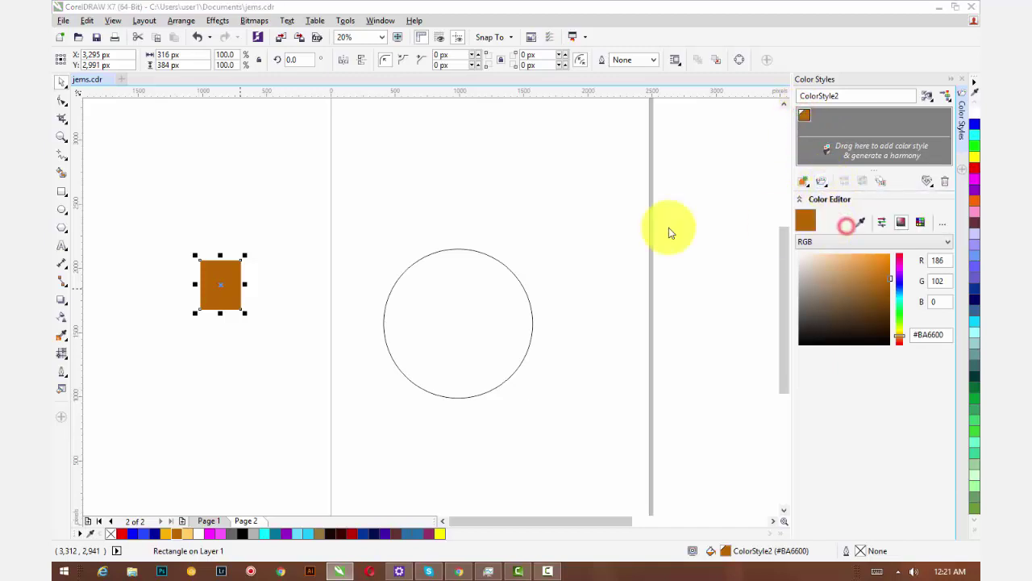
{"action": "left_click_drag", "start_coordinate": [534, 288], "coordinate": [597, 181]}
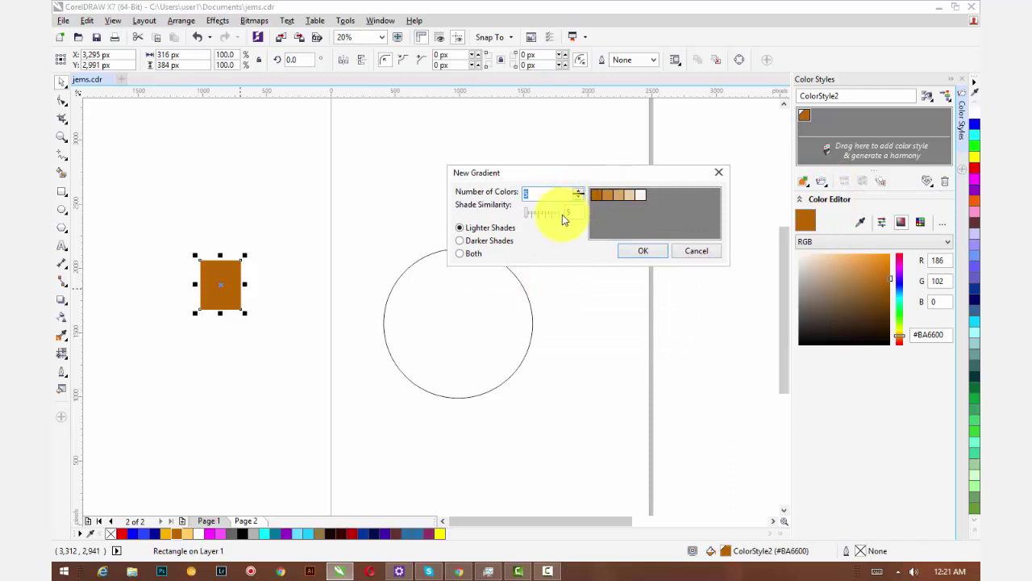
Set the gradient to 9 colors with both lighter and darker shades.
{"action": "left_click", "coordinate": [530, 218]}
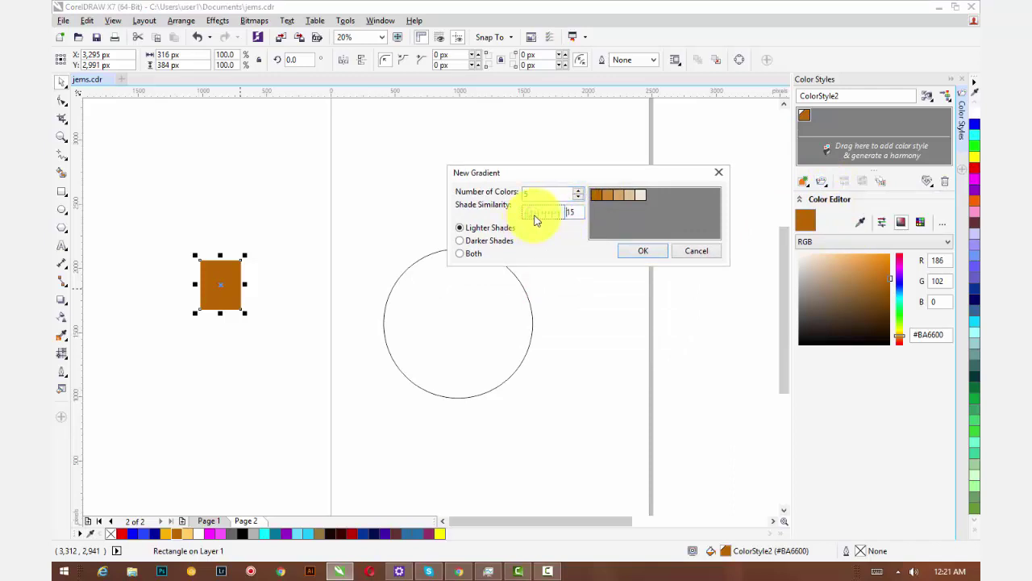
{"action": "left_click", "coordinate": [578, 194]}
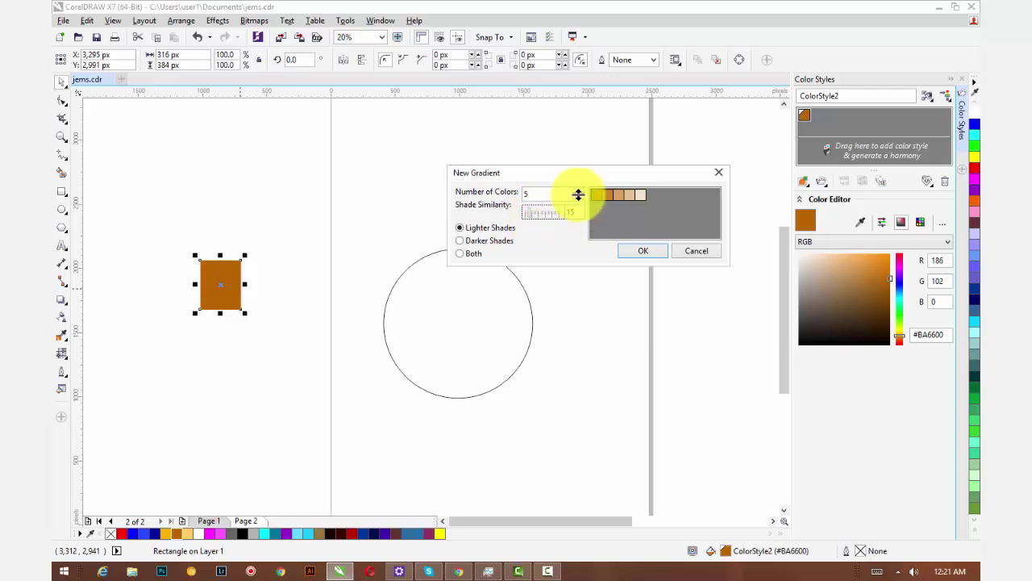
{"action": "left_click", "coordinate": [578, 192]}
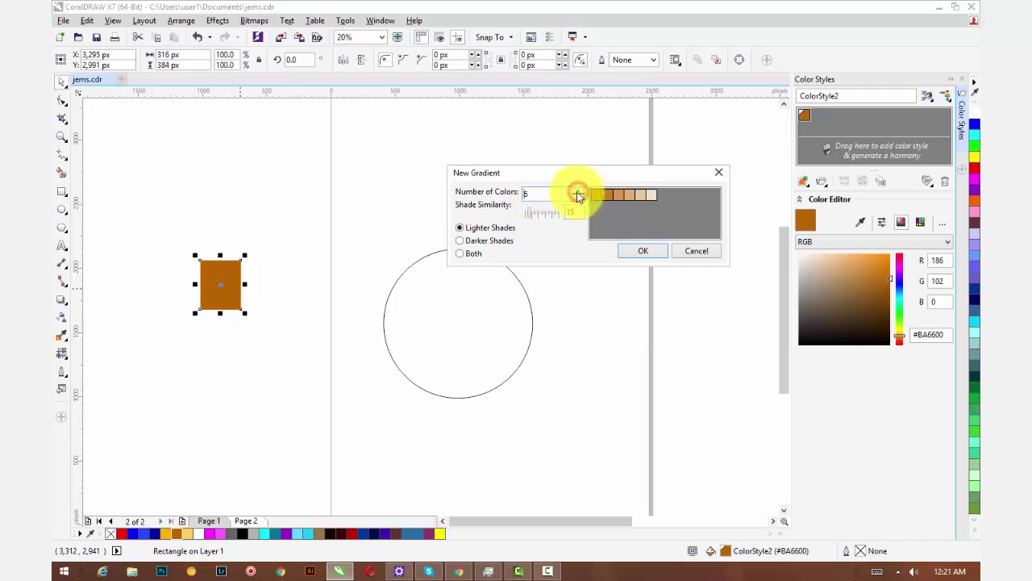
{"action": "left_click", "coordinate": [459, 253]}
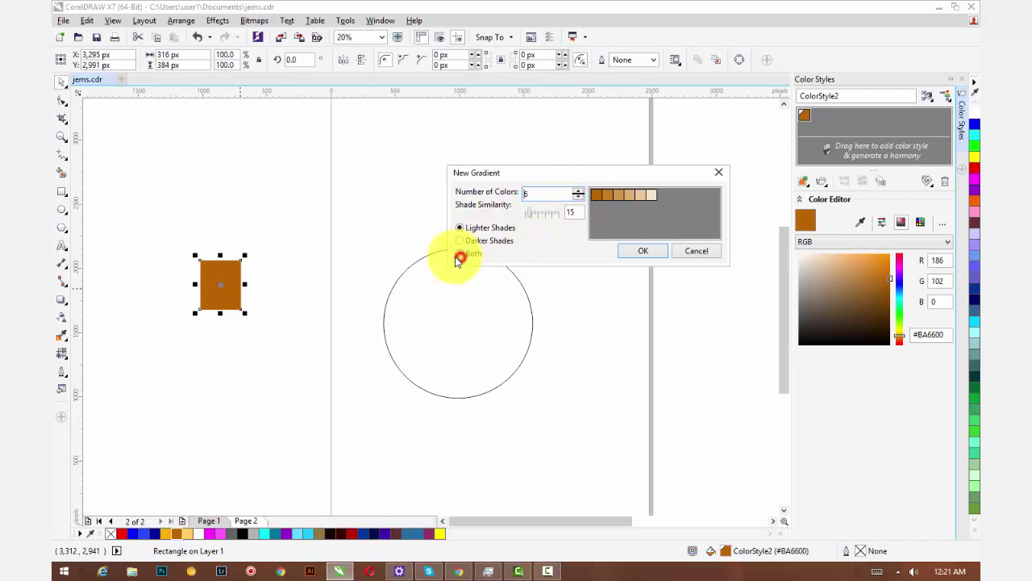
{"action": "left_click", "coordinate": [578, 192]}
{"action": "left_click", "coordinate": [578, 192]}
{"action": "left_click", "coordinate": [578, 192]}
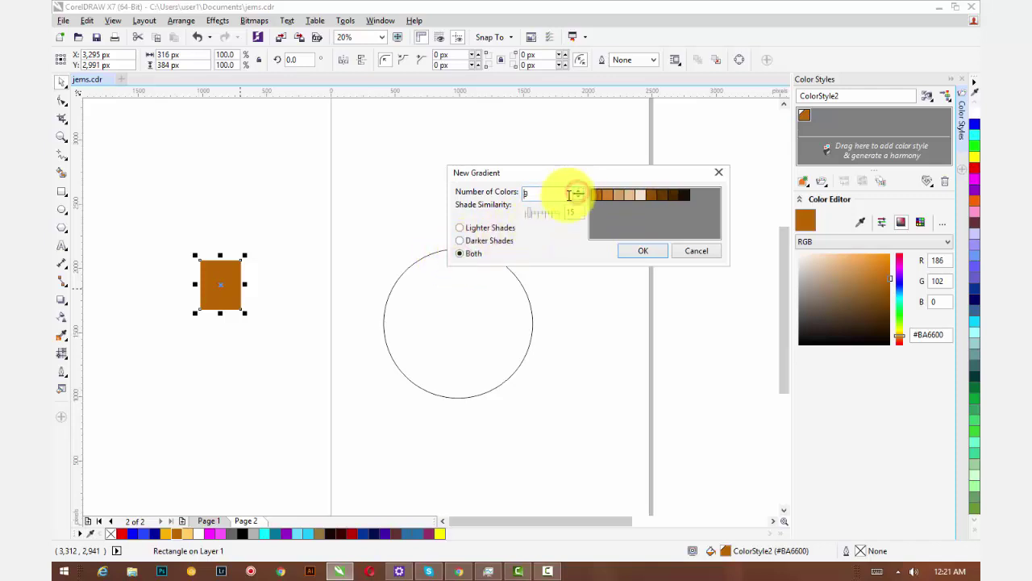
Set the shade similarity to 0 and the number of colors to 10, and create the gradient.
{"action": "left_click", "coordinate": [529, 216]}
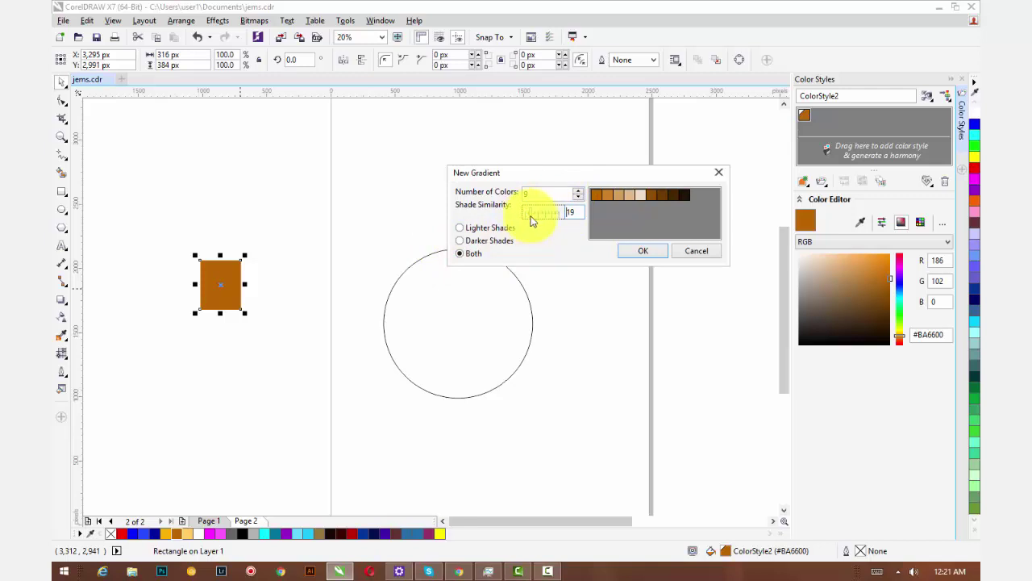
{"action": "left_click_drag", "start_coordinate": [529, 219], "coordinate": [526, 221]}
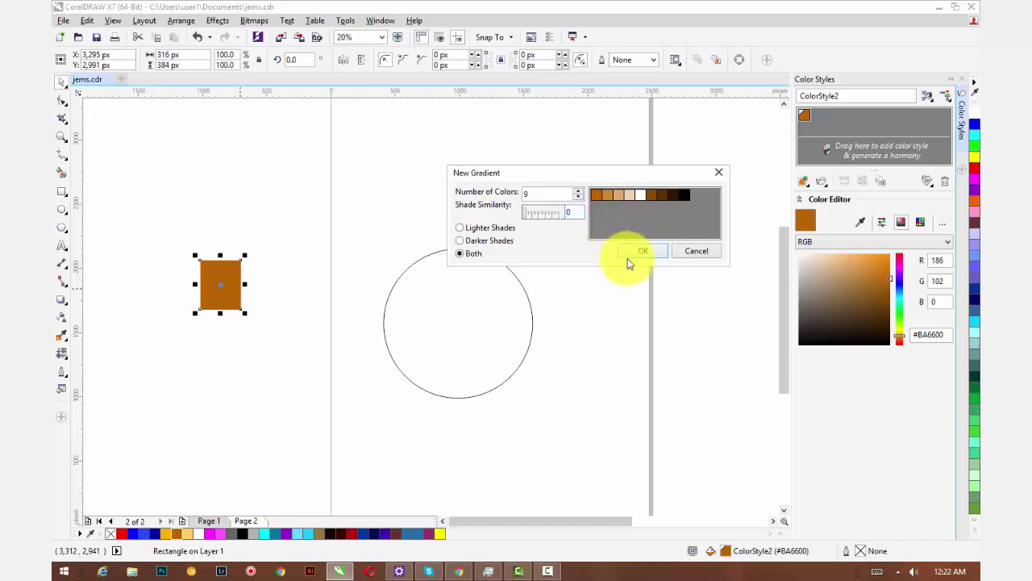
{"action": "left_click", "coordinate": [578, 192]}
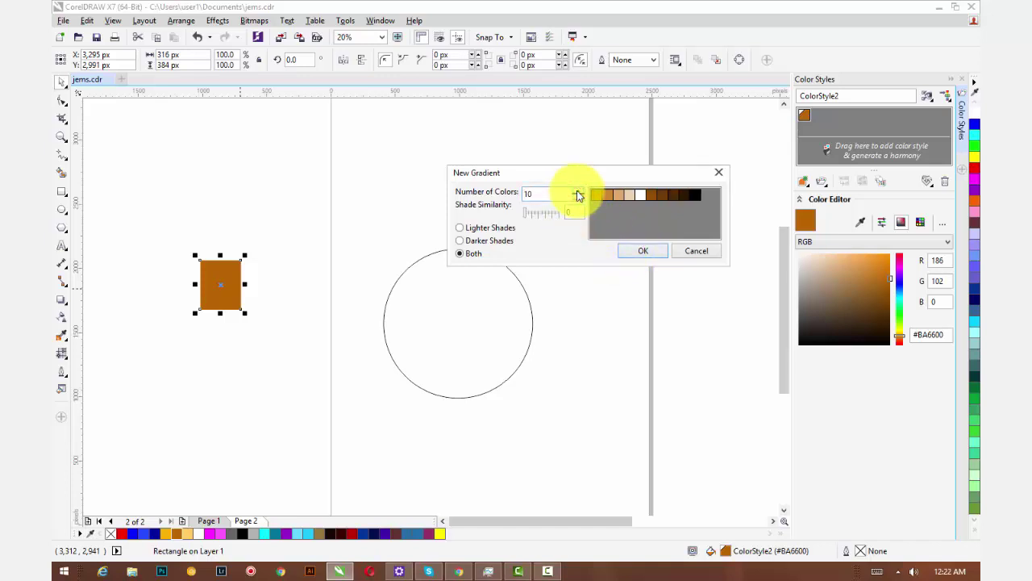
{"action": "left_click", "coordinate": [654, 251]}
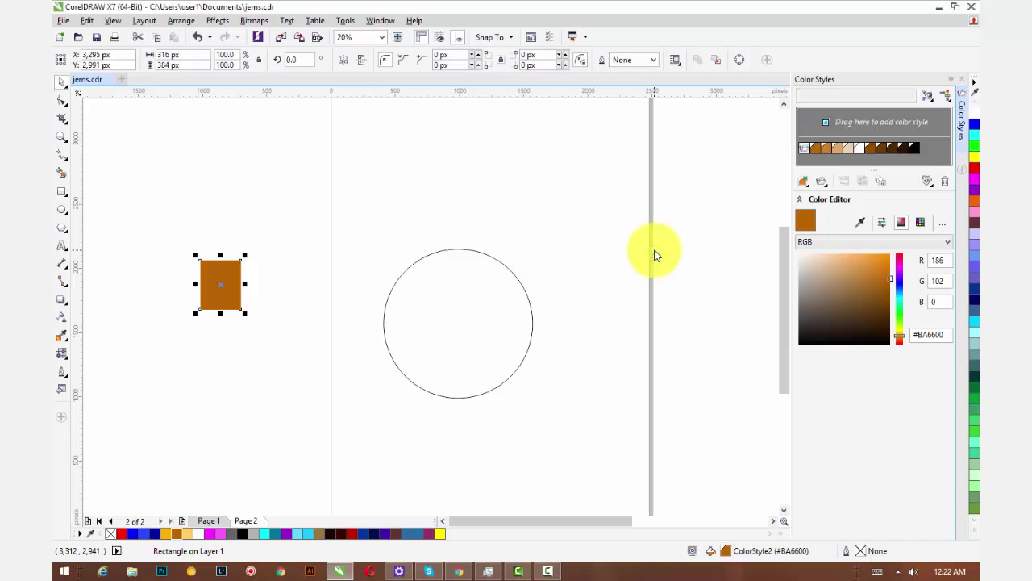
Delete the rectangle and fill the circle with the dark brown gradient shade #944F00.
{"action": "left_click", "coordinate": [223, 279]}
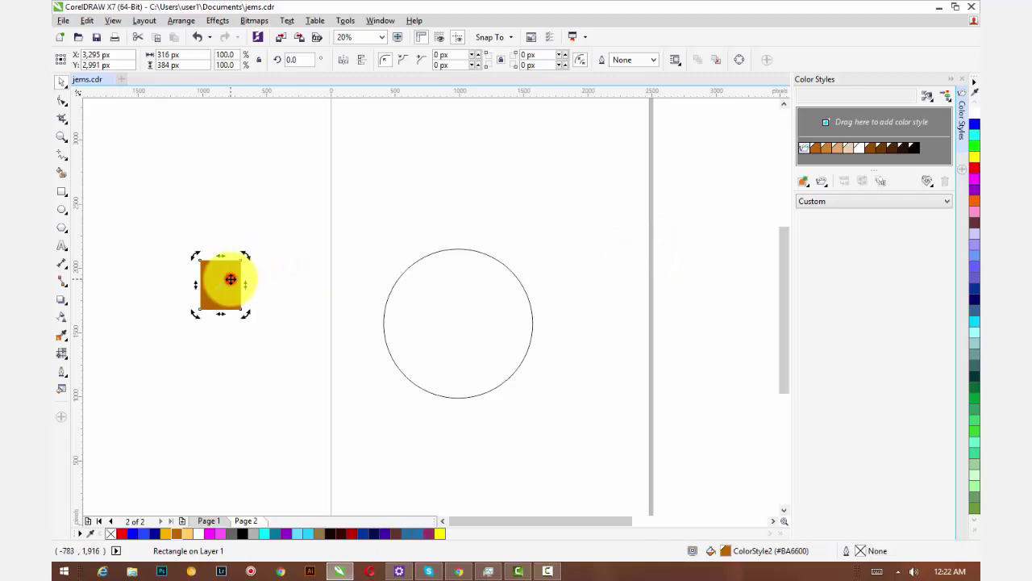
{"action": "key", "text": "Delete"}
{"action": "left_click", "coordinate": [440, 296]}
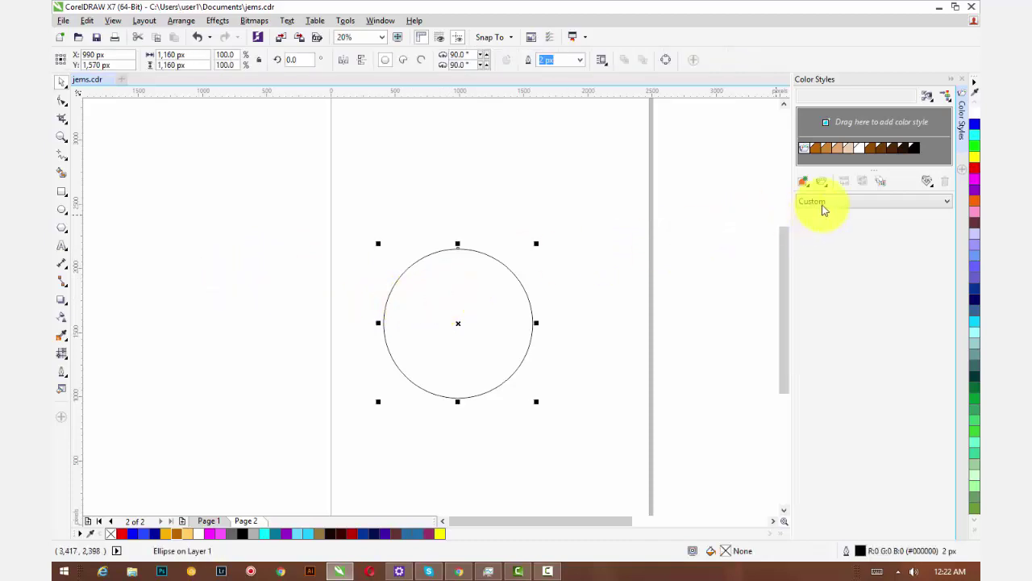
{"action": "double_click", "coordinate": [869, 148]}
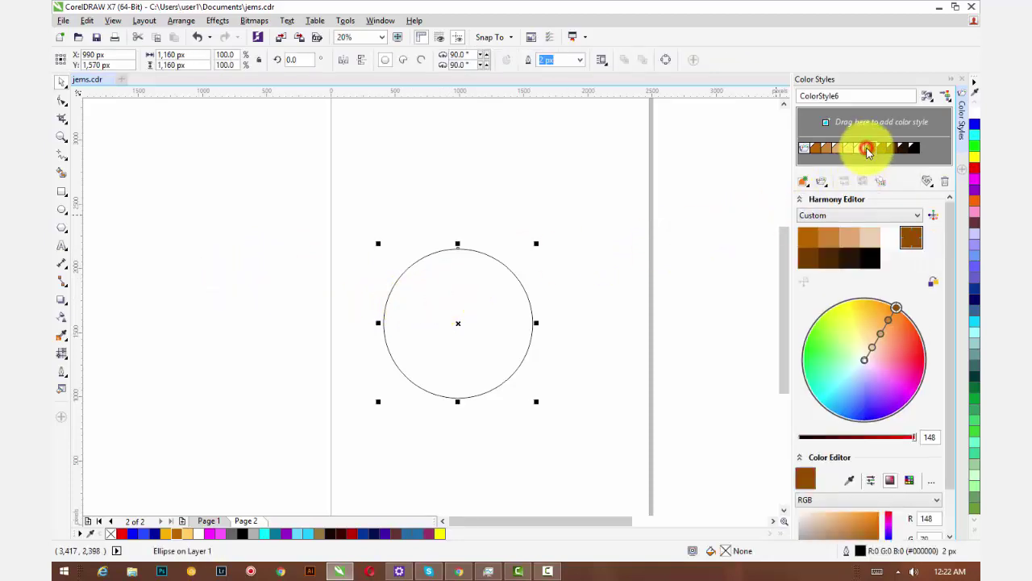
{"action": "left_click", "coordinate": [355, 273]}
{"action": "left_click", "coordinate": [458, 326]}
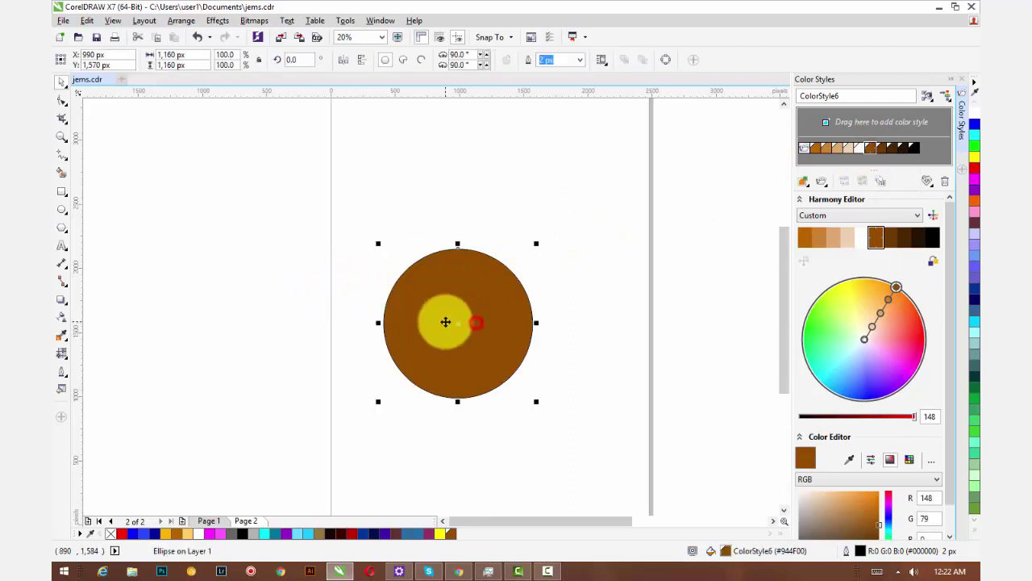
Apply a mesh fill to the circle with a grid of 5 columns and 8 rows.
{"action": "left_click", "coordinate": [59, 354]}
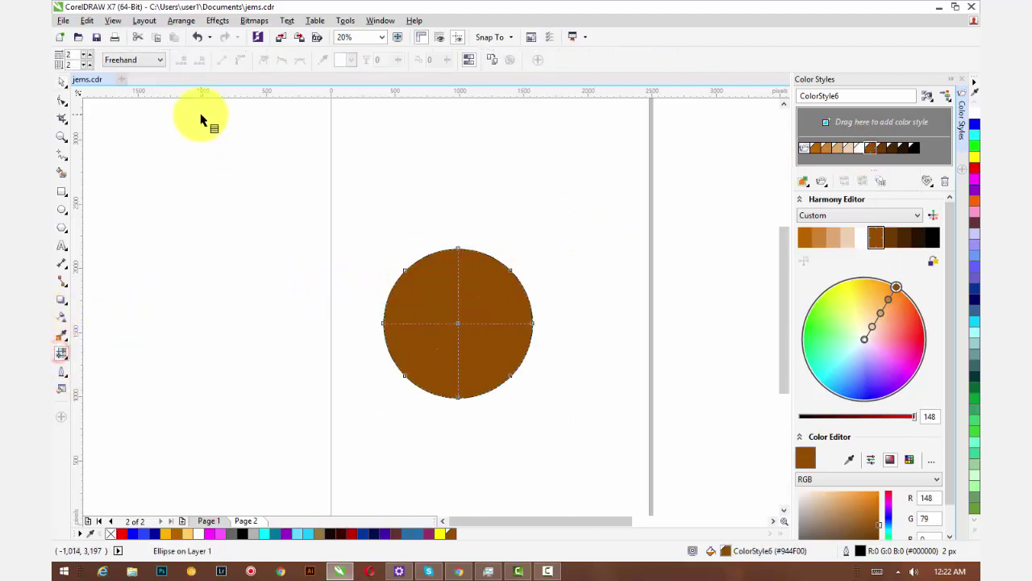
{"action": "left_click", "coordinate": [87, 54]}
{"action": "left_click", "coordinate": [87, 54]}
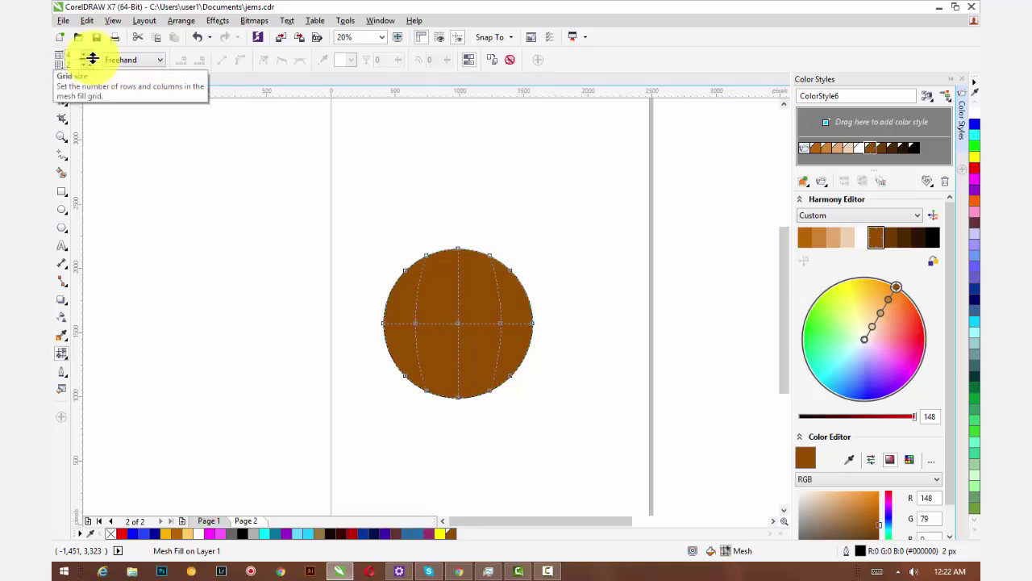
{"action": "left_click", "coordinate": [91, 56]}
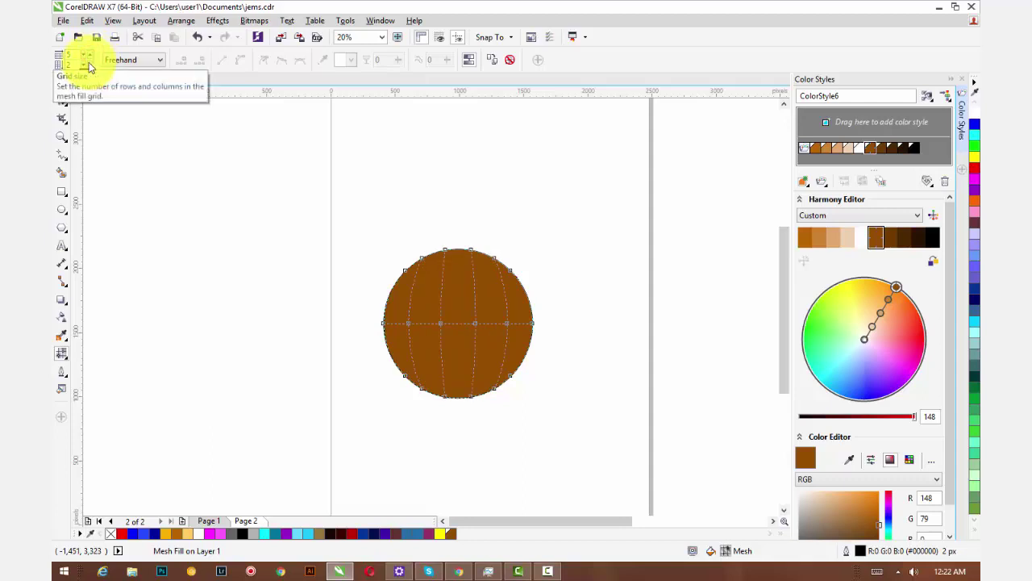
{"action": "left_click", "coordinate": [89, 62]}
{"action": "left_click", "coordinate": [89, 62]}
{"action": "left_click", "coordinate": [89, 62]}
{"action": "left_click", "coordinate": [88, 62]}
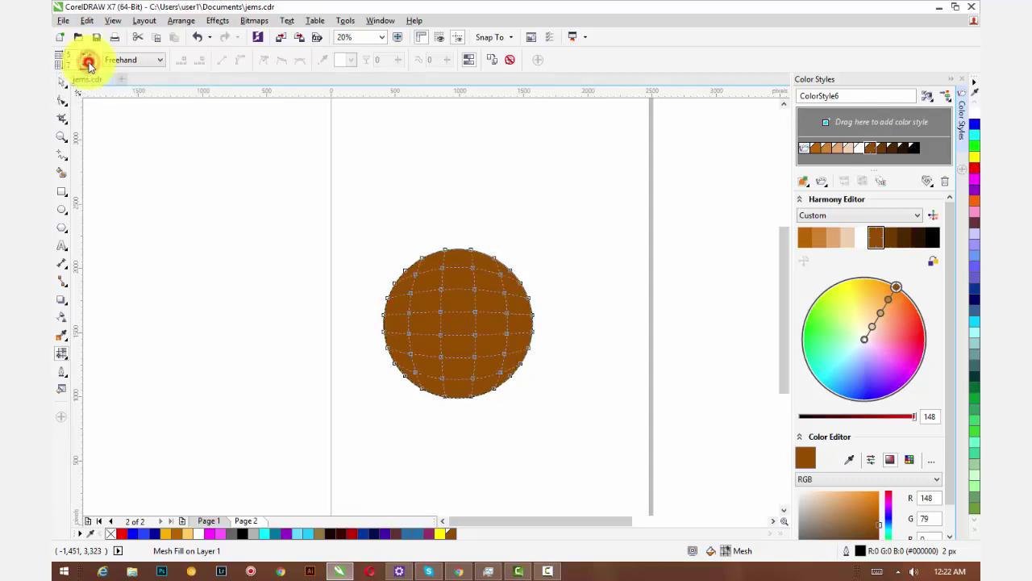
{"action": "left_click", "coordinate": [89, 63]}
{"action": "left_click", "coordinate": [89, 62]}
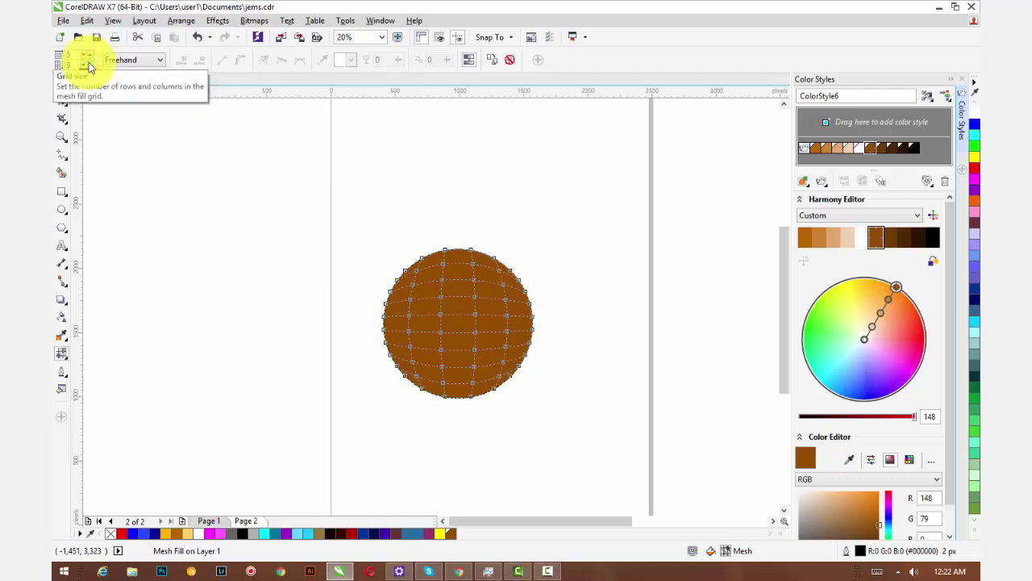
{"action": "left_click", "coordinate": [85, 66]}
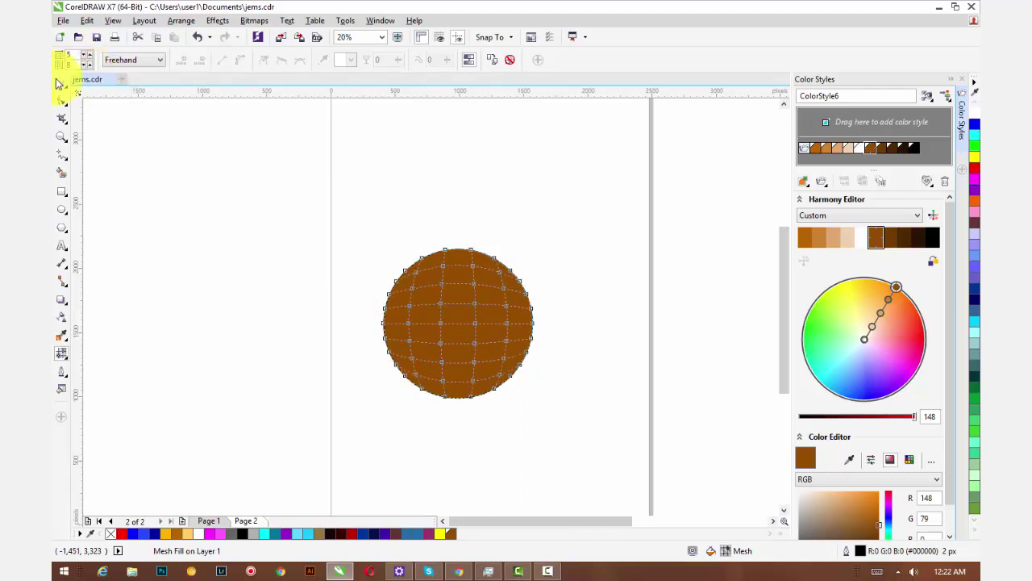
{"action": "left_click", "coordinate": [61, 82]}
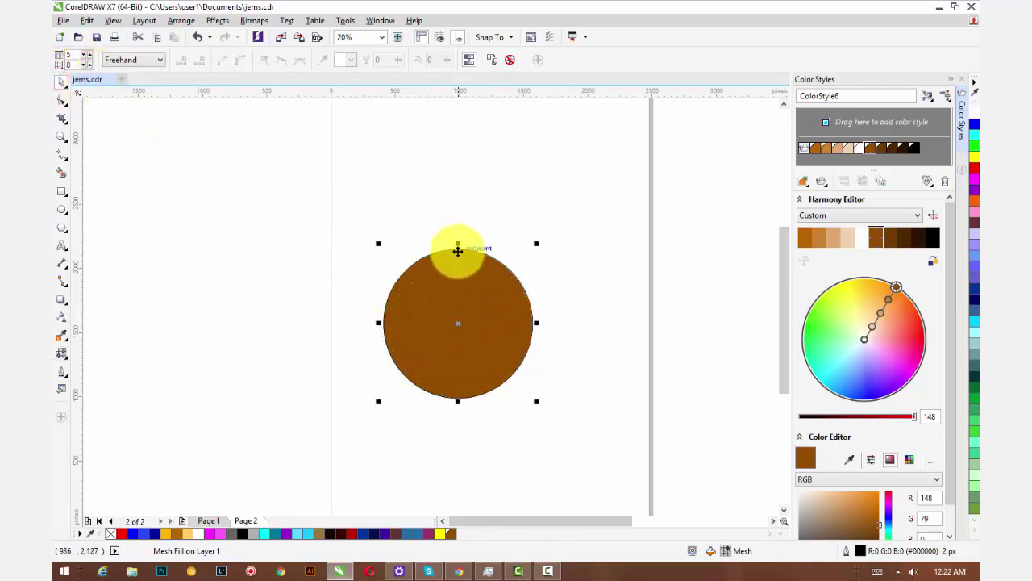
Stretch the mesh-filled circle into an upright ellipse about 1,900 px wide and 2,500 px tall.
{"action": "left_click_drag", "start_coordinate": [457, 243], "coordinate": [446, 158]}
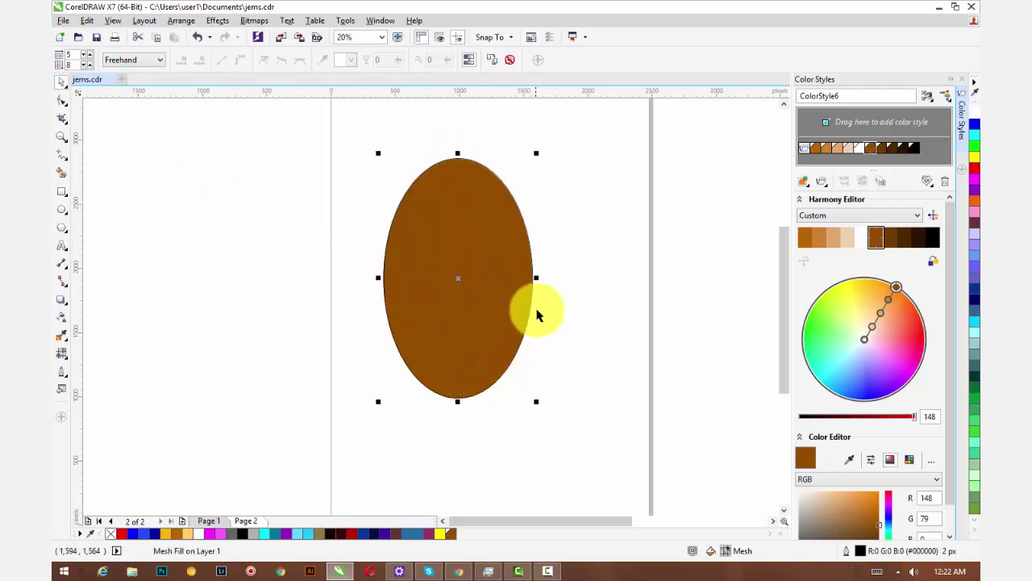
{"action": "left_click_drag", "start_coordinate": [536, 277], "coordinate": [579, 279]}
{"action": "left_click_drag", "start_coordinate": [478, 401], "coordinate": [484, 477]}
{"action": "left_click_drag", "start_coordinate": [581, 315], "coordinate": [626, 323]}
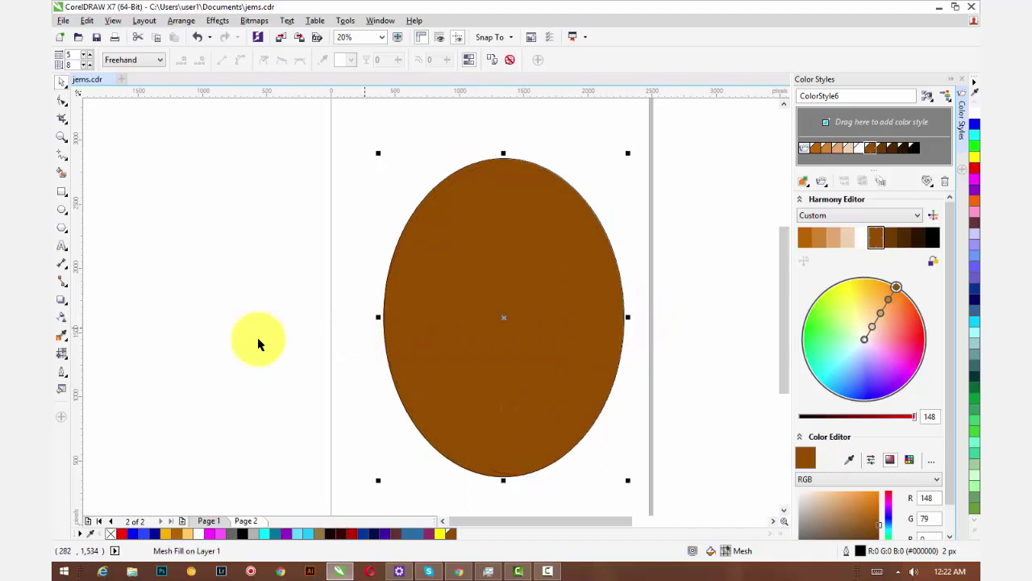
Bring up the ellipse's mesh grid for node editing with the Mesh Fill tool.
{"action": "left_click", "coordinate": [55, 353]}
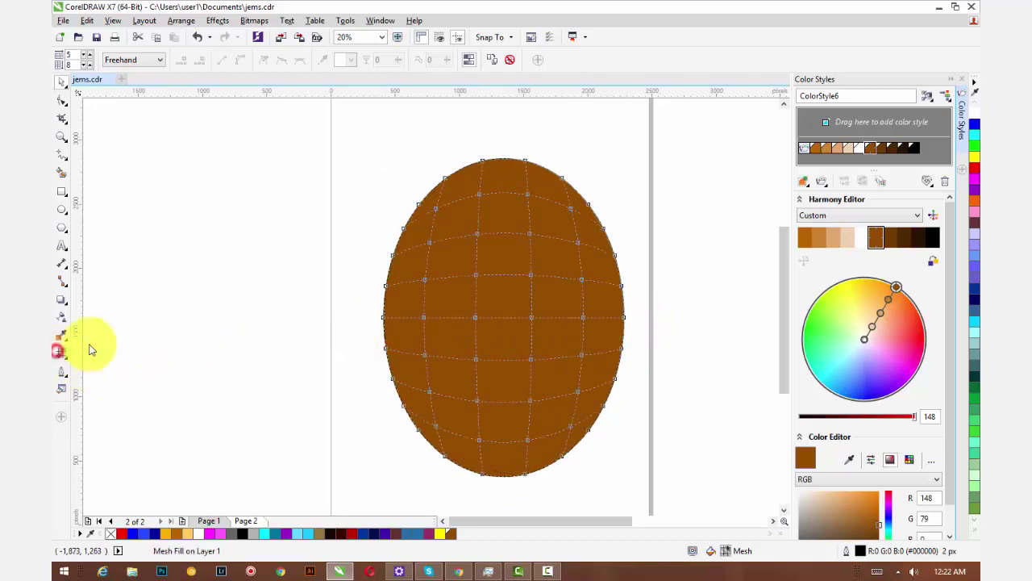
{"action": "left_click_drag", "start_coordinate": [500, 186], "coordinate": [487, 202]}
{"action": "mouse_move", "coordinate": [412, 233]}
{"action": "left_mouse_down"}
{"action": "mouse_move", "coordinate": [507, 205]}
{"action": "mouse_move", "coordinate": [557, 215]}
{"action": "mouse_move", "coordinate": [572, 231]}
{"action": "mouse_move", "coordinate": [560, 237]}
{"action": "mouse_move", "coordinate": [516, 210]}
{"action": "left_mouse_up"}
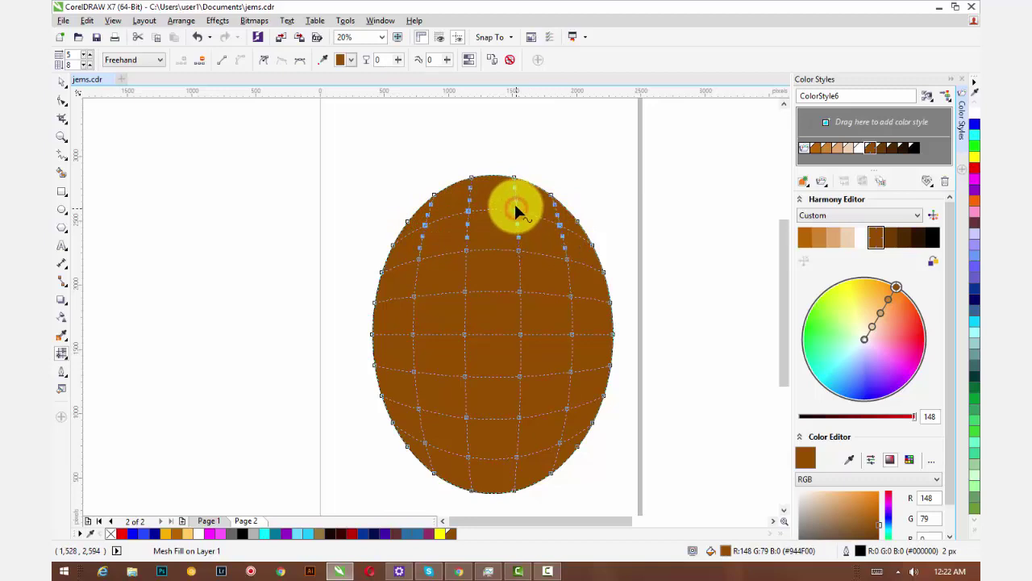
{"action": "key", "text": "ctrl+z"}
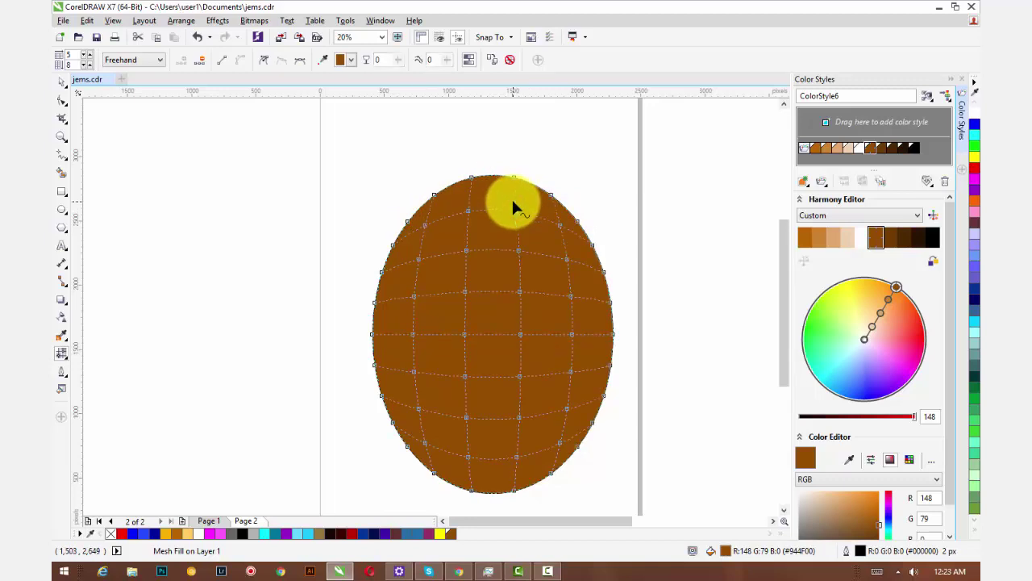
{"action": "left_click", "coordinate": [516, 210]}
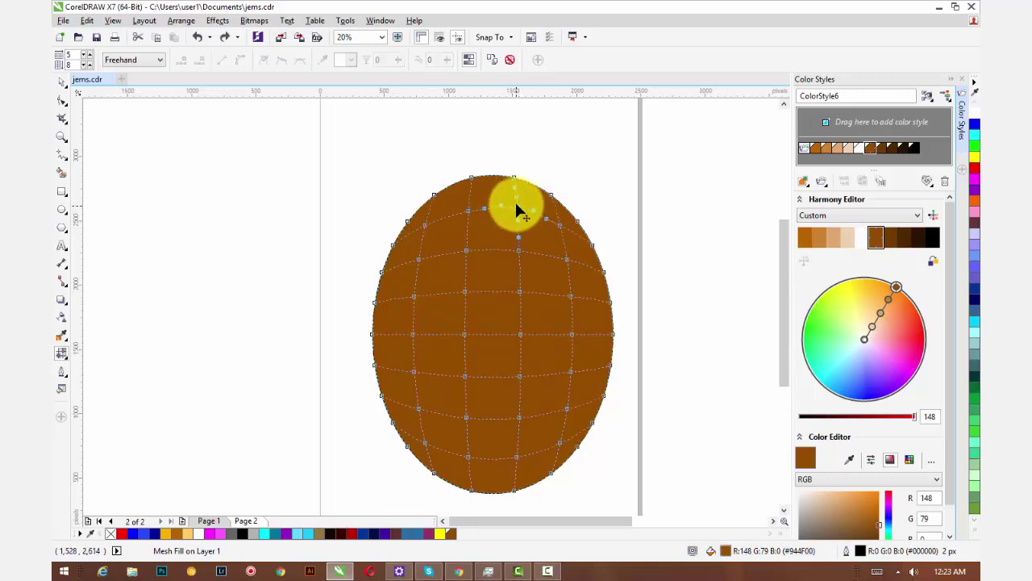
{"action": "key", "text": "ctrl+z"}
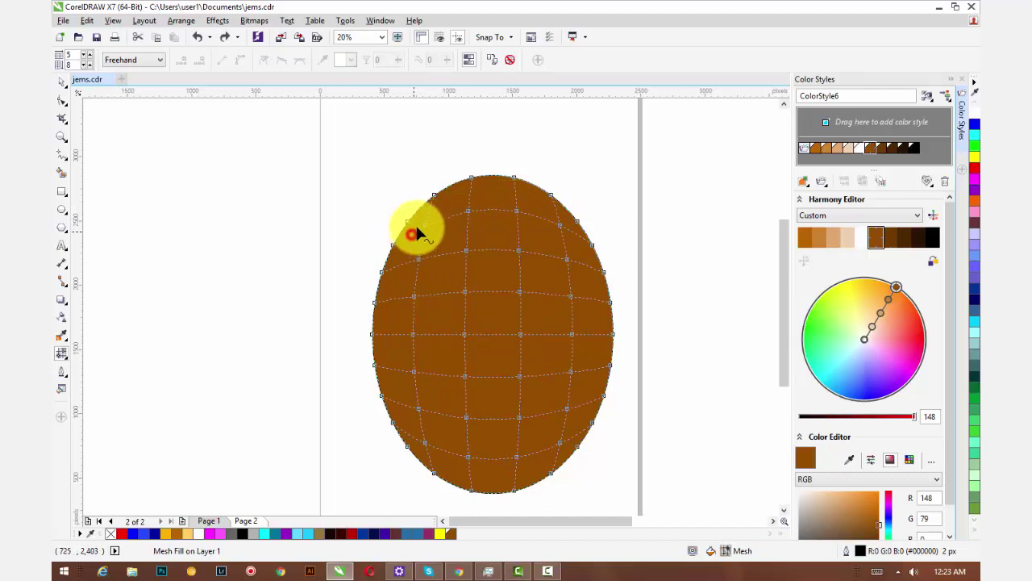
{"action": "left_click", "coordinate": [415, 231]}
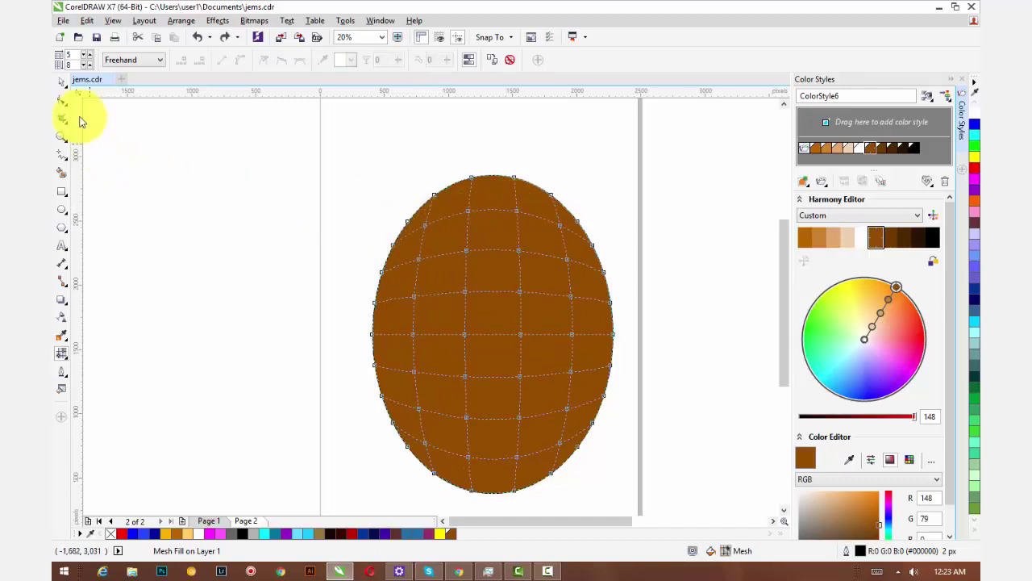
Freehand-select the uppermost row of four interior mesh nodes, raise it toward the ellipse's edge, and move the middle two nodes up further.
{"action": "left_click", "coordinate": [119, 59]}
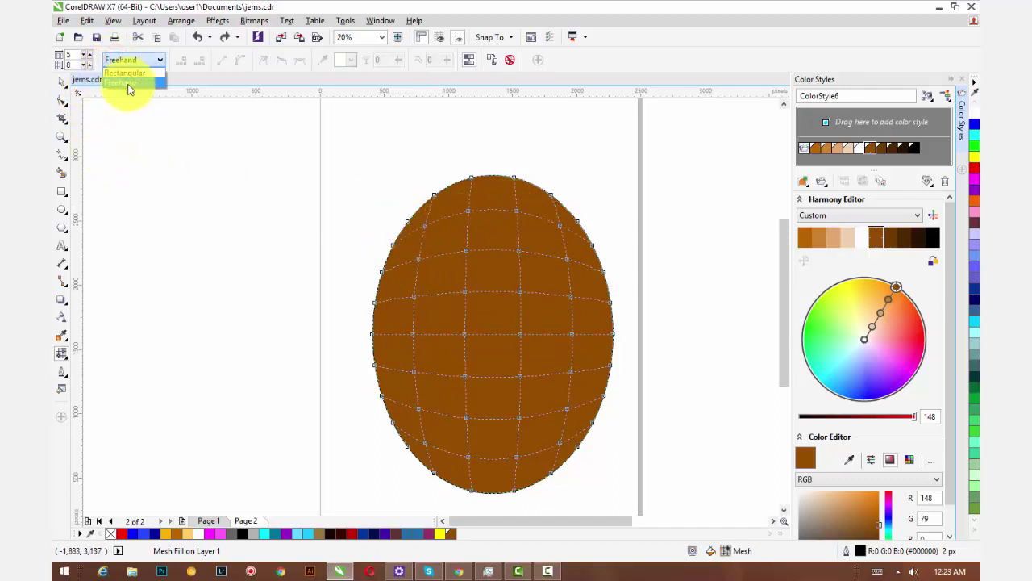
{"action": "left_click", "coordinate": [127, 84]}
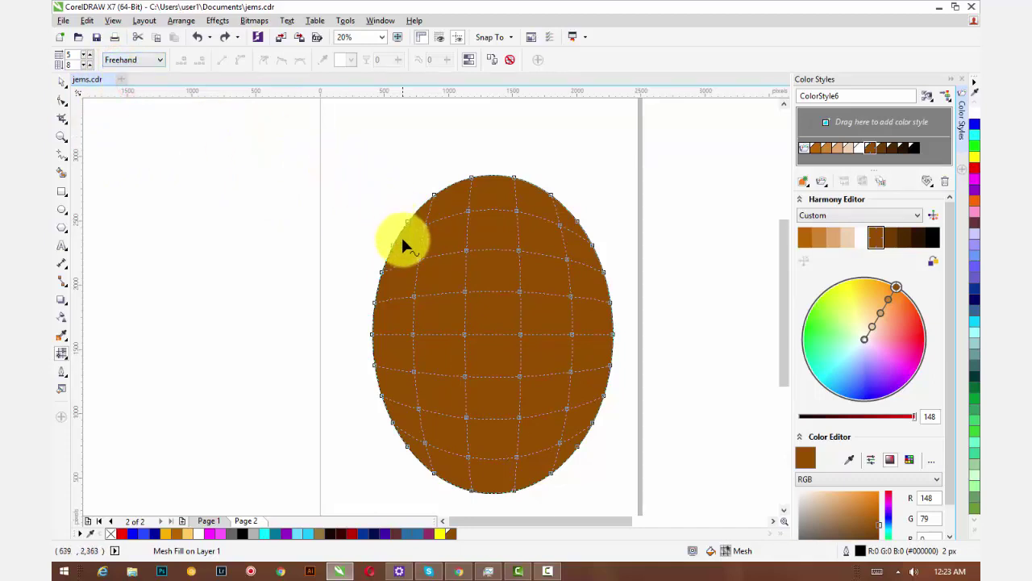
{"action": "mouse_move", "coordinate": [401, 239]}
{"action": "left_mouse_down"}
{"action": "mouse_move", "coordinate": [421, 216]}
{"action": "mouse_move", "coordinate": [495, 202]}
{"action": "mouse_move", "coordinate": [526, 200]}
{"action": "mouse_move", "coordinate": [566, 236]}
{"action": "left_mouse_up"}
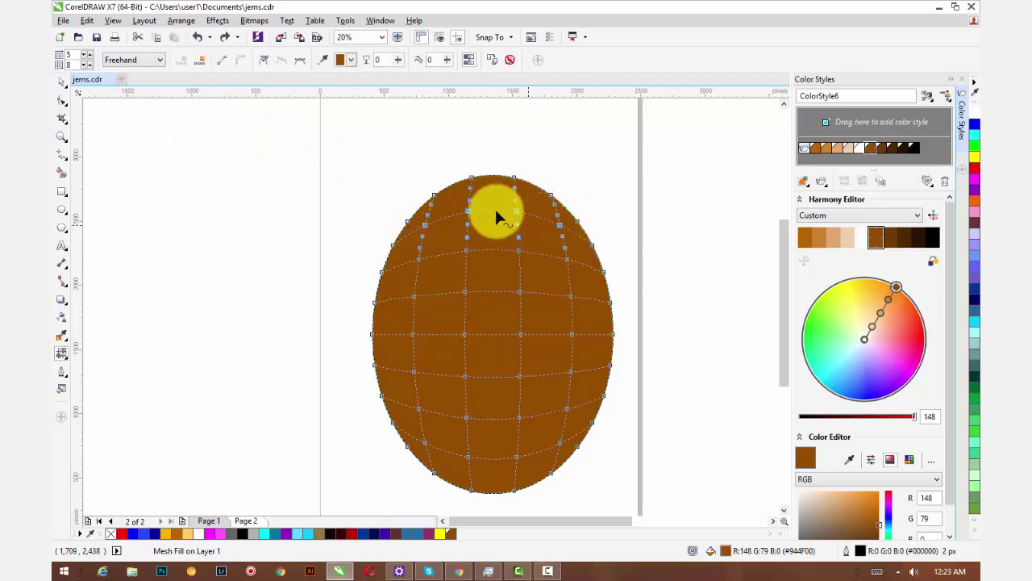
{"action": "left_click_drag", "start_coordinate": [469, 212], "coordinate": [469, 196]}
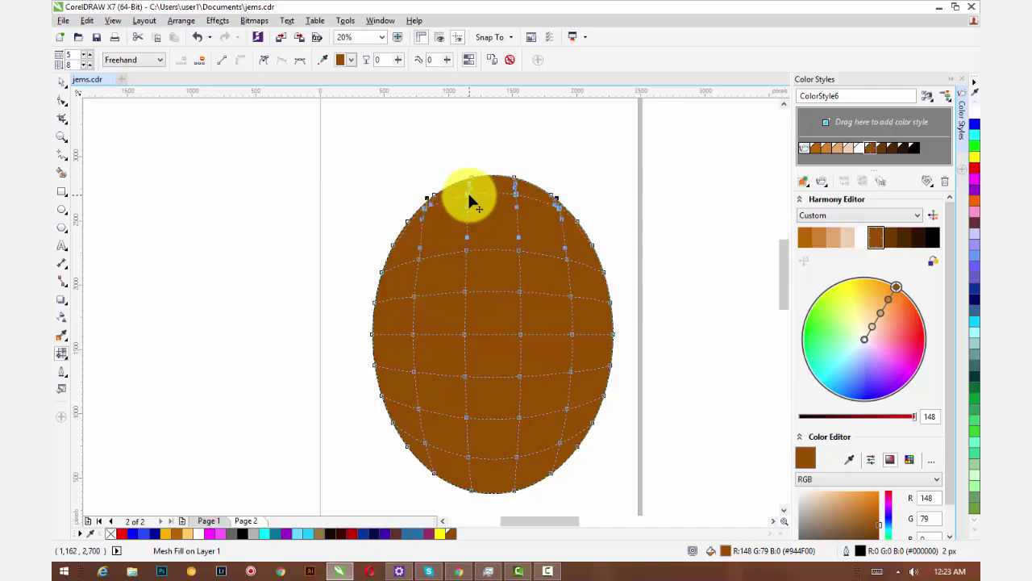
{"action": "scroll", "coordinate": [469, 194], "scroll_direction": "up", "scroll_amount": 3}
{"action": "mouse_move", "coordinate": [448, 210]}
{"action": "left_mouse_down"}
{"action": "mouse_move", "coordinate": [519, 166]}
{"action": "mouse_move", "coordinate": [618, 201]}
{"action": "mouse_move", "coordinate": [466, 197]}
{"action": "mouse_move", "coordinate": [470, 162]}
{"action": "left_mouse_up"}
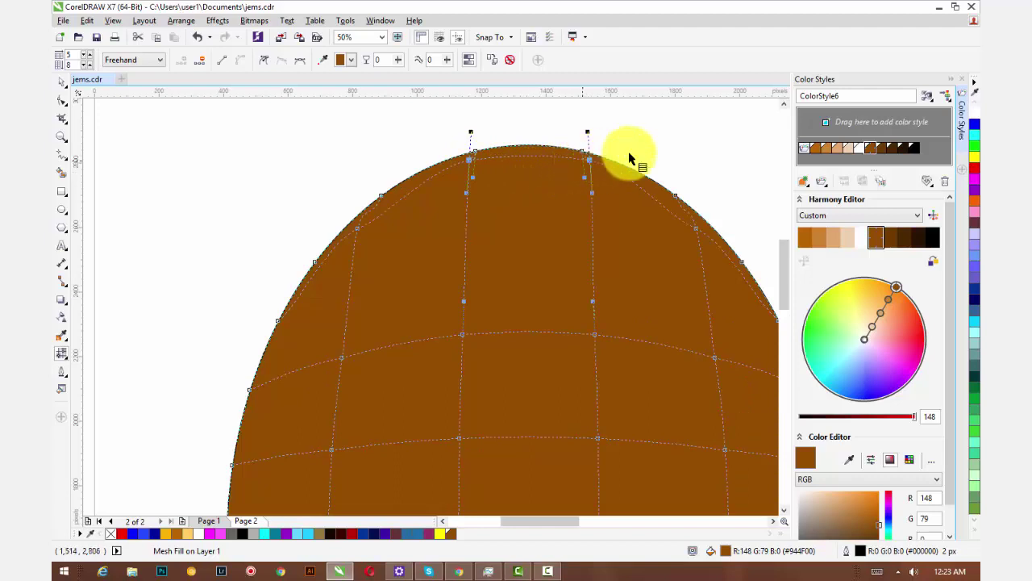
Adjust the handles of the two outer nodes in the raised row so the mesh line follows the ellipse's edge.
{"action": "left_click", "coordinate": [695, 224]}
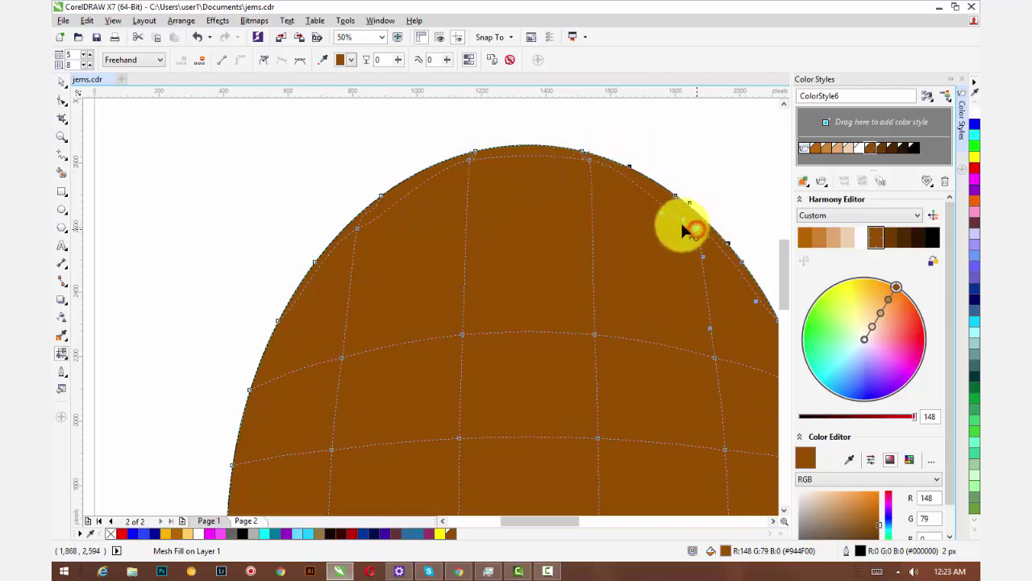
{"action": "left_click_drag", "start_coordinate": [664, 199], "coordinate": [664, 200]}
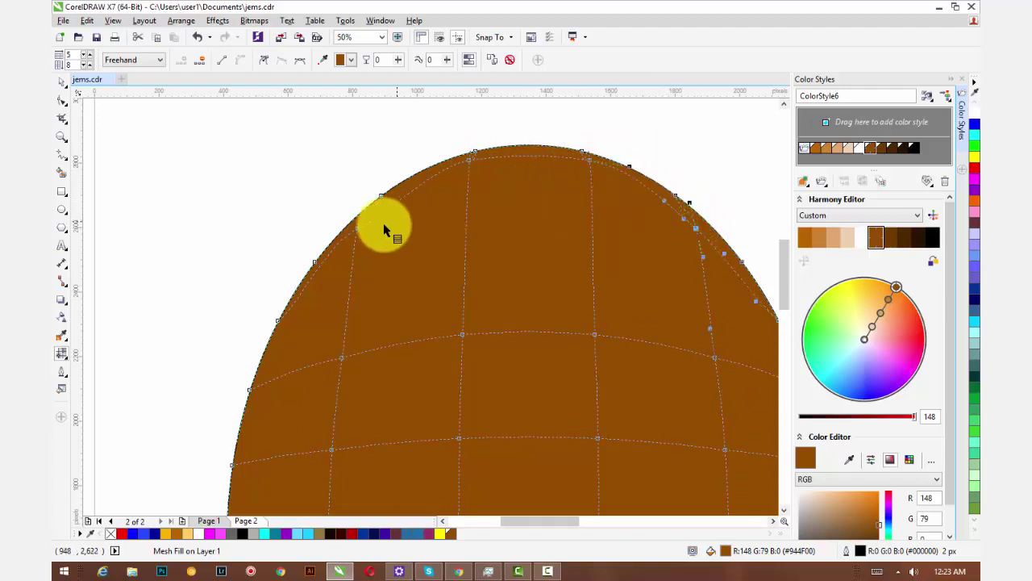
{"action": "left_click", "coordinate": [358, 230]}
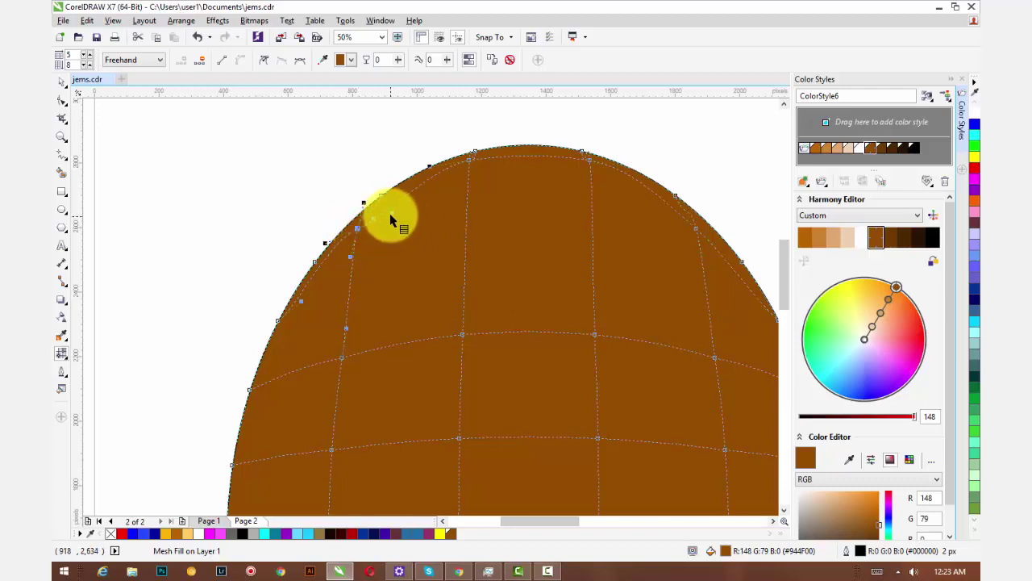
{"action": "left_click", "coordinate": [342, 253]}
Select the four raised interior nodes and tint them with white in 10% increments to the light beige #E2CEB8.
{"action": "mouse_move", "coordinate": [346, 233]}
{"action": "left_mouse_down"}
{"action": "mouse_move", "coordinate": [452, 161]}
{"action": "mouse_move", "coordinate": [590, 158]}
{"action": "mouse_move", "coordinate": [627, 166]}
{"action": "mouse_move", "coordinate": [708, 252]}
{"action": "left_mouse_up"}
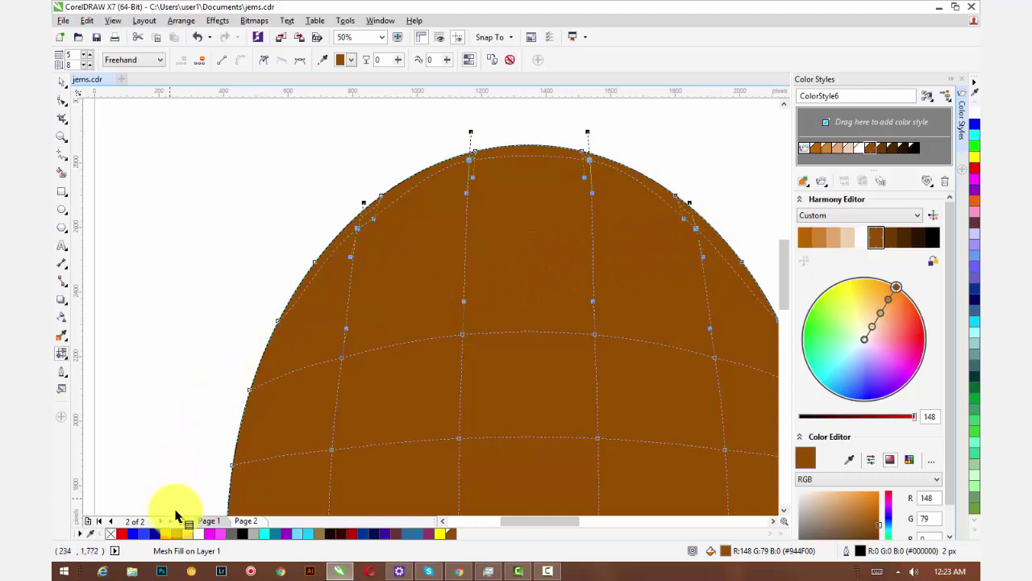
{"action": "left_click", "coordinate": [198, 535]}
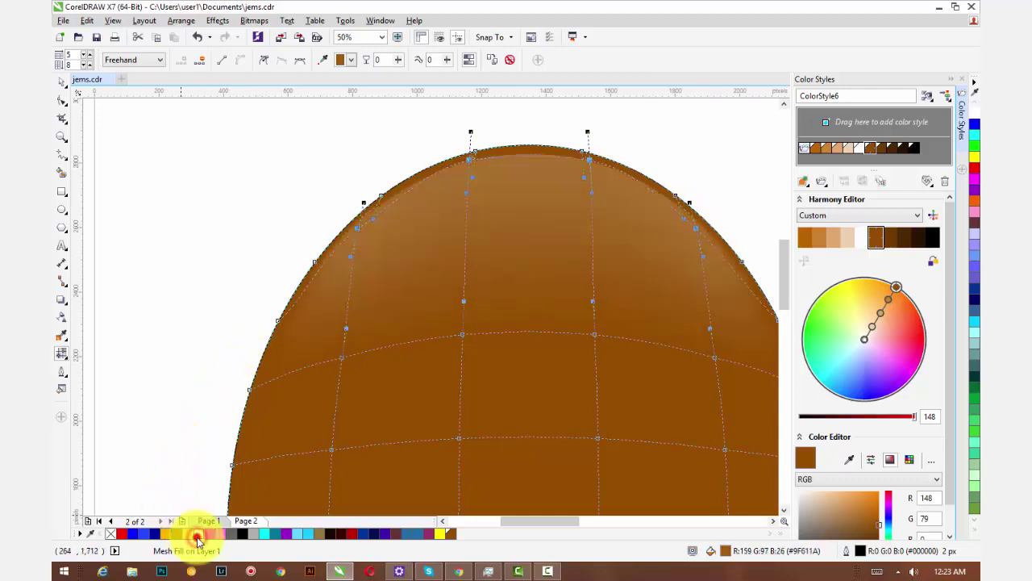
{"action": "left_click", "coordinate": [198, 539], "text": "ctrl"}
{"action": "left_click", "coordinate": [198, 539], "text": "ctrl"}
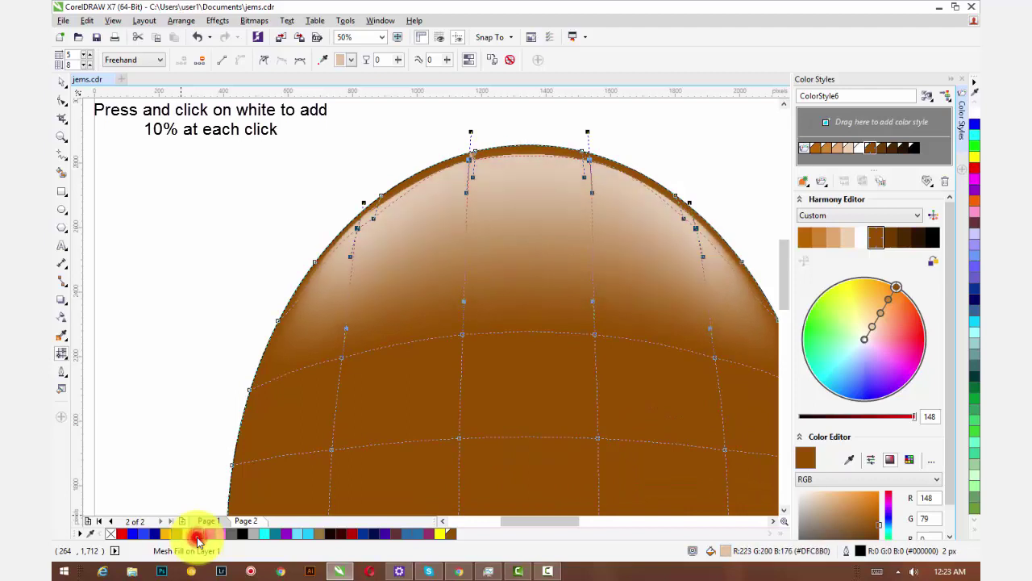
{"action": "left_click", "coordinate": [198, 539], "text": "ctrl"}
Move the left-middle highlight node slightly closer to the ellipse's upper edge and shorten its upper handle to end near the outline.
{"action": "scroll", "coordinate": [477, 152], "scroll_direction": "up", "scroll_amount": 1}
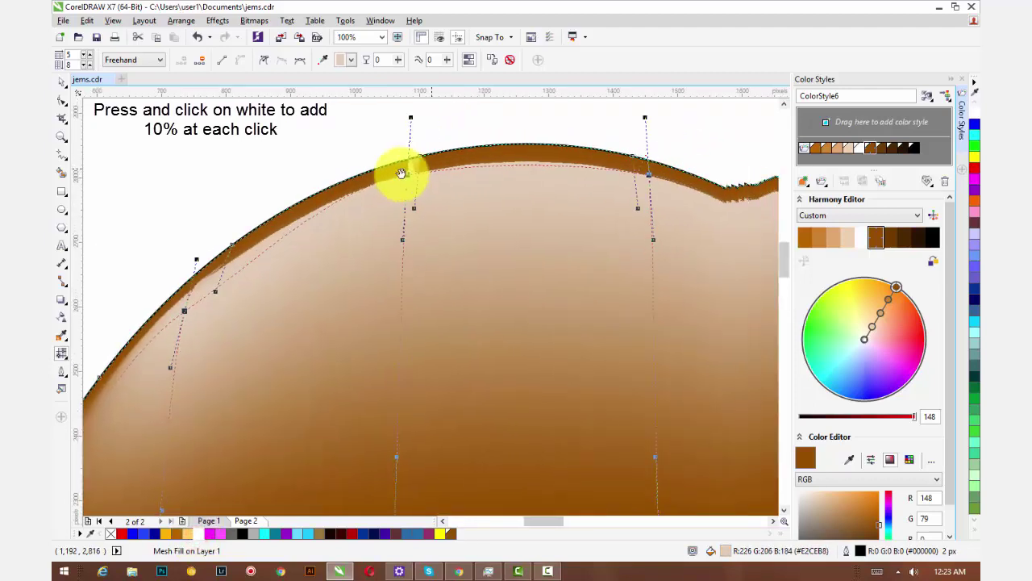
{"action": "scroll", "coordinate": [391, 187], "scroll_direction": "up", "scroll_amount": 1}
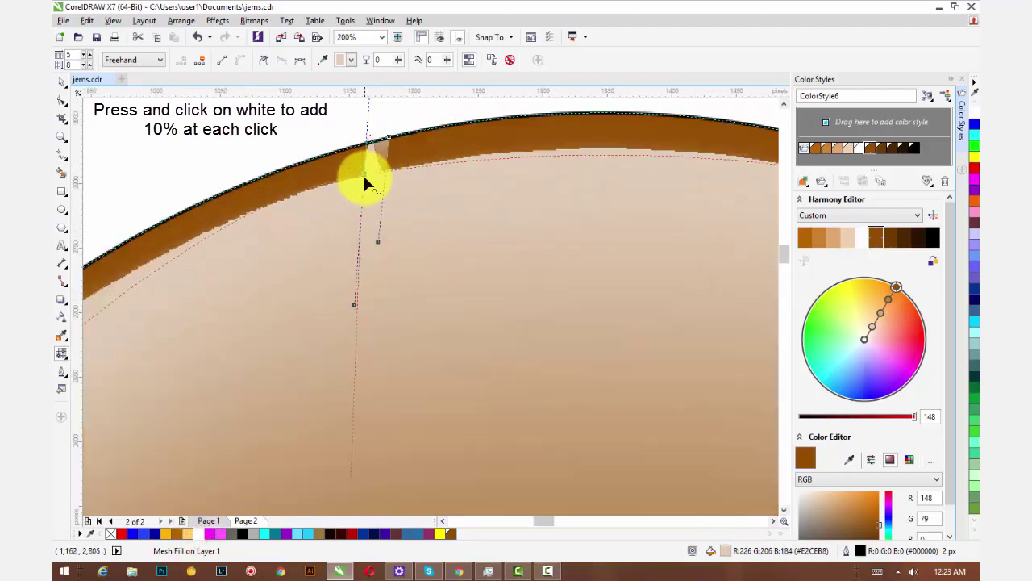
{"action": "left_click_drag", "start_coordinate": [365, 181], "coordinate": [366, 167]}
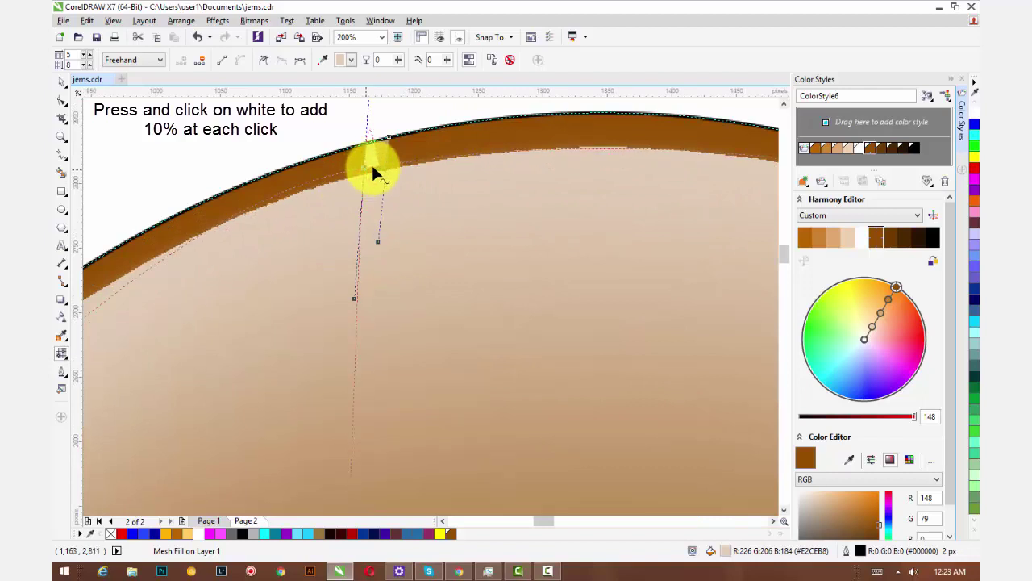
{"action": "scroll", "coordinate": [374, 171], "scroll_direction": "down", "scroll_amount": 1}
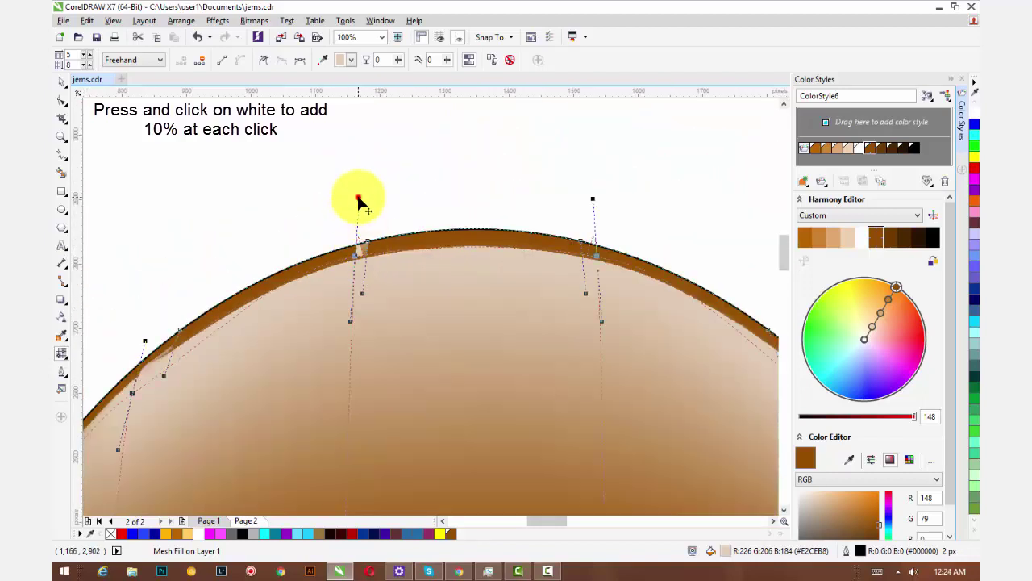
{"action": "left_click_drag", "start_coordinate": [359, 201], "coordinate": [358, 237]}
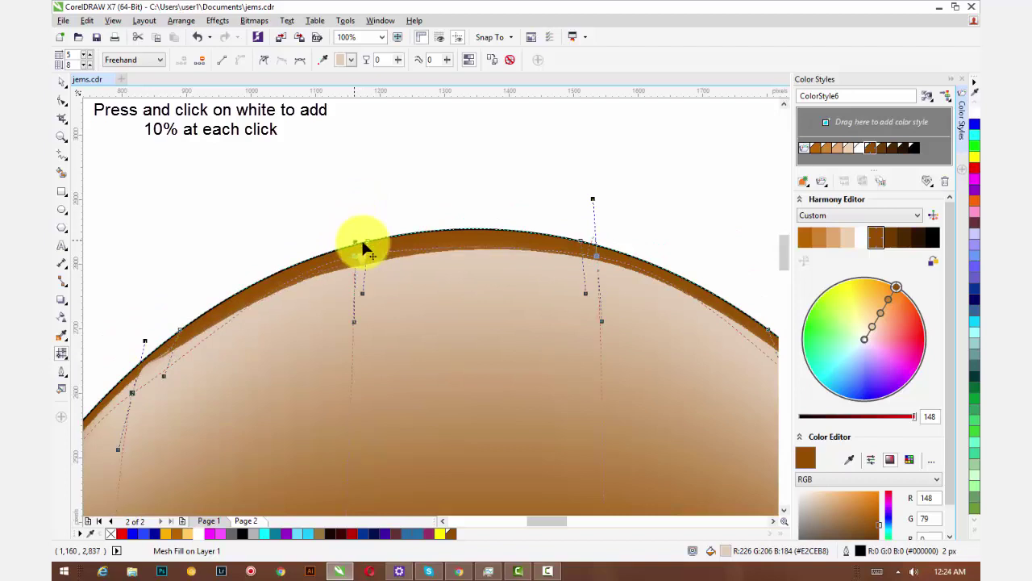
Shorten the upper handle of the right-middle highlight node and the inward handle of the outline node beside it.
{"action": "left_click", "coordinate": [593, 201]}
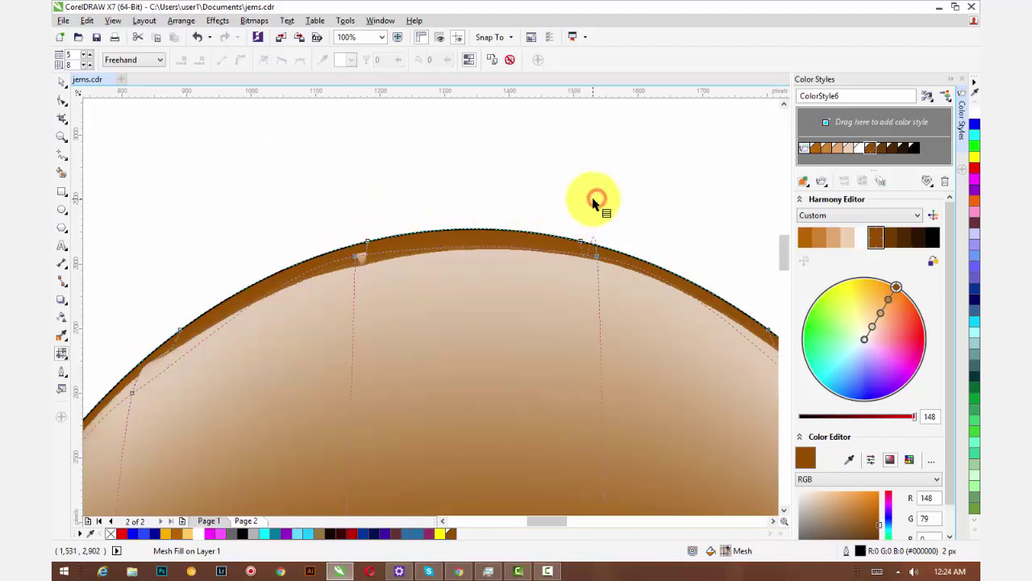
{"action": "left_click", "coordinate": [595, 252]}
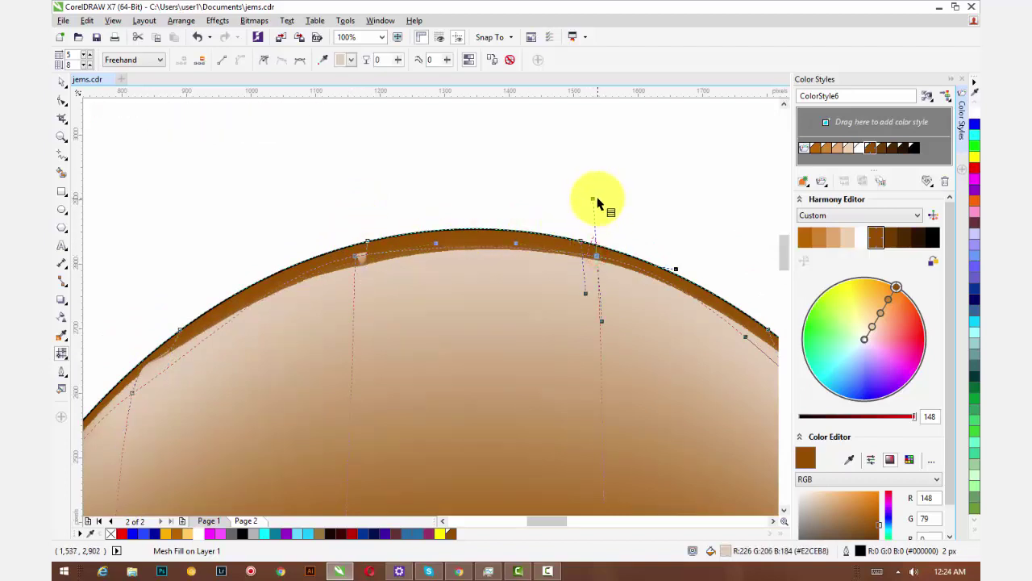
{"action": "left_click_drag", "start_coordinate": [593, 200], "coordinate": [597, 256]}
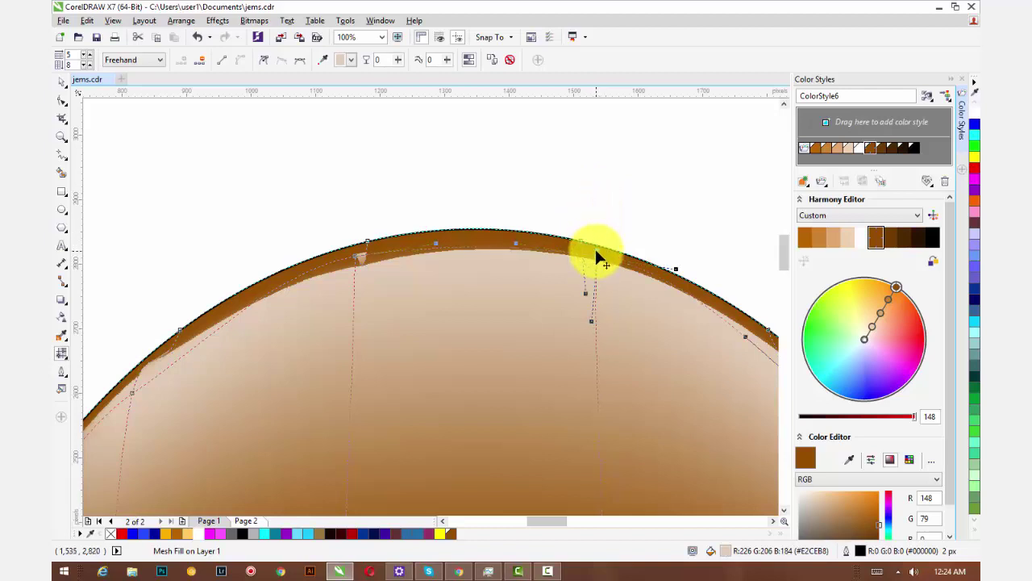
{"action": "left_click_drag", "start_coordinate": [585, 292], "coordinate": [584, 255]}
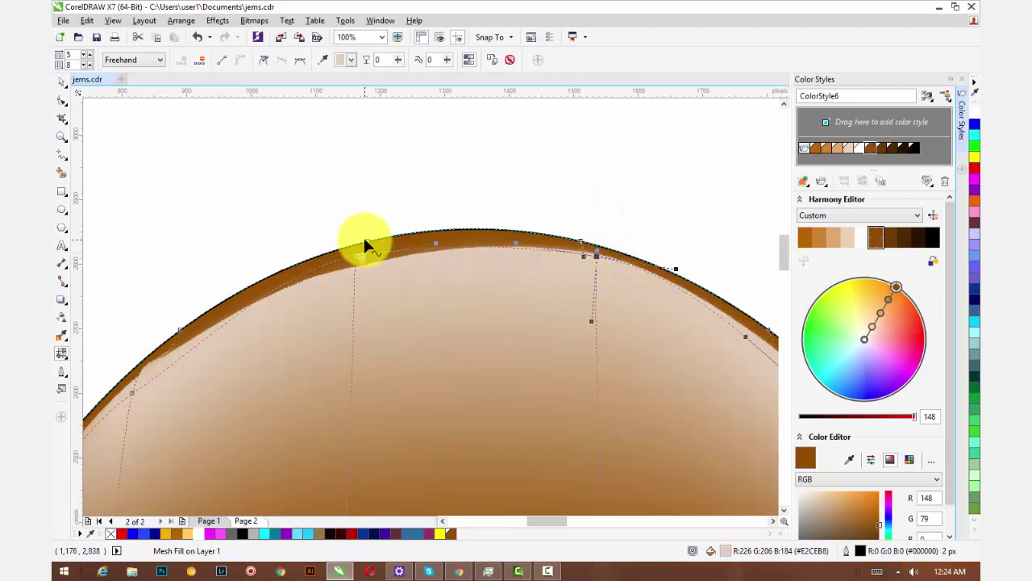
Shorten the inward handle of the outline node above the left-middle highlight node to end just inside the edge.
{"action": "left_click", "coordinate": [364, 240]}
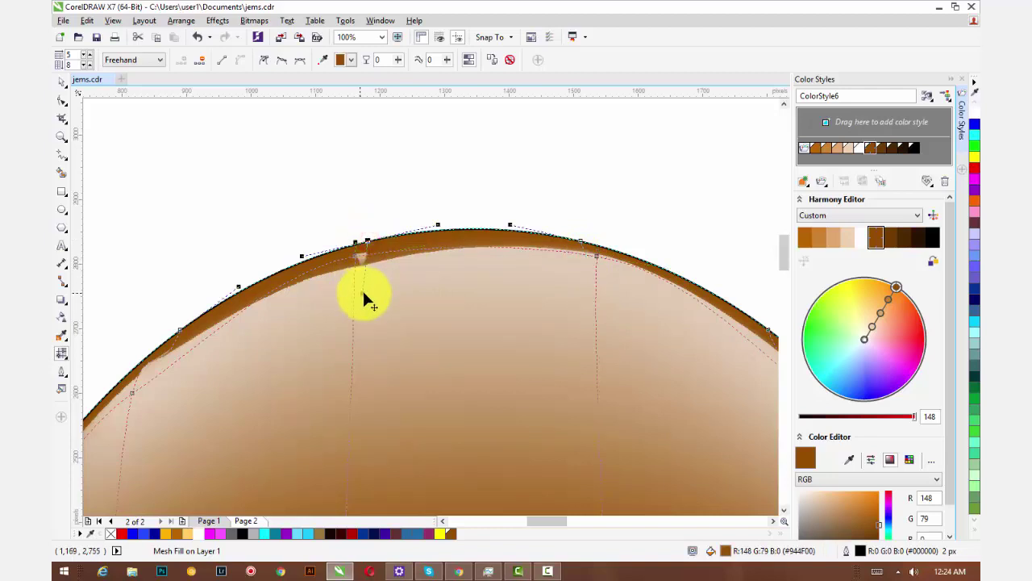
{"action": "left_click", "coordinate": [362, 282]}
{"action": "left_click_drag", "start_coordinate": [366, 254], "coordinate": [365, 248]}
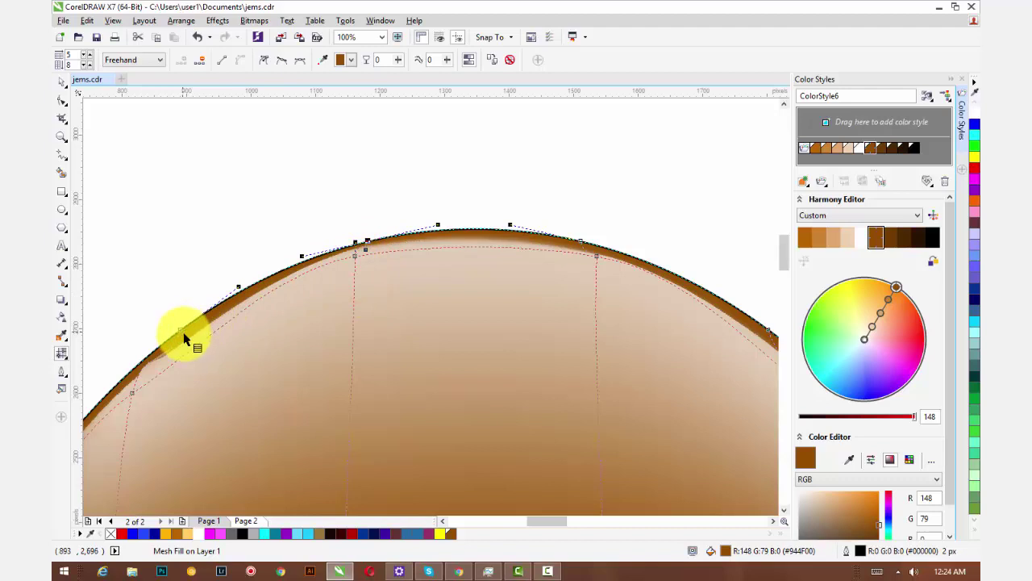
Shorten the upper handle of the outer-left highlight node and the inward handle of its neighbouring outline node, and finish mesh editing.
{"action": "left_click_drag", "start_coordinate": [184, 334], "coordinate": [304, 313]}
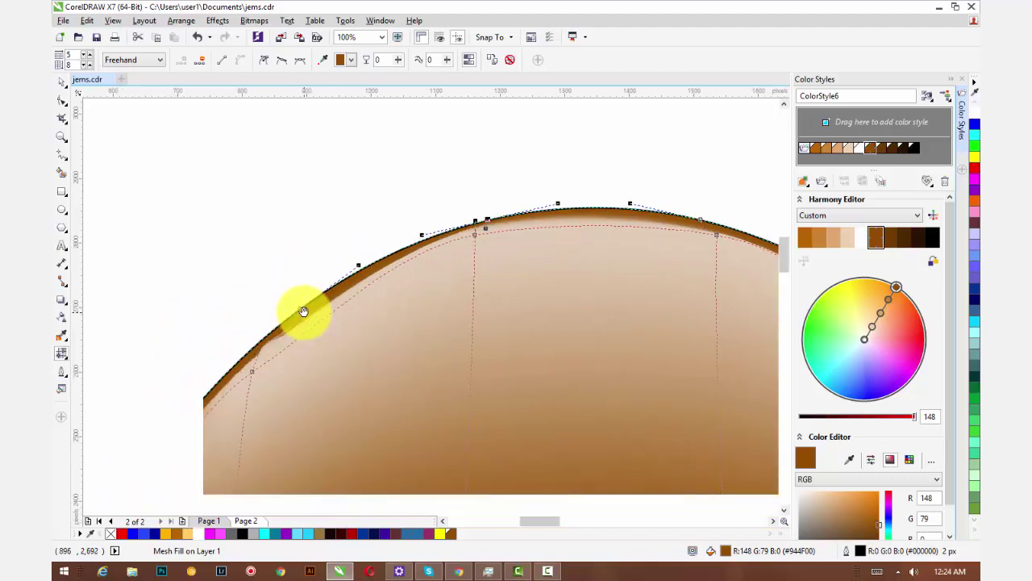
{"action": "left_click", "coordinate": [251, 372]}
{"action": "left_click_drag", "start_coordinate": [266, 322], "coordinate": [271, 339]}
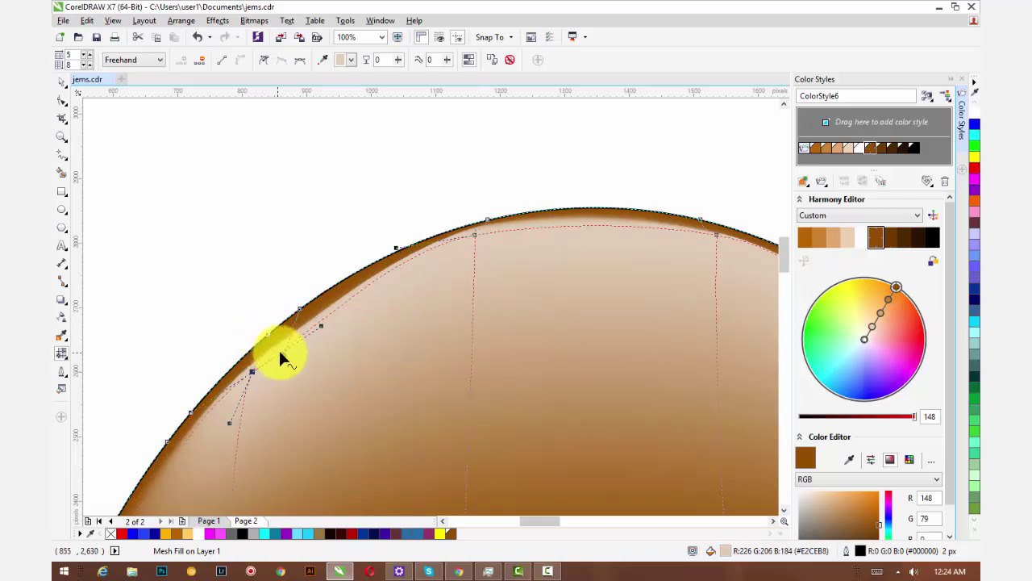
{"action": "left_click", "coordinate": [287, 342]}
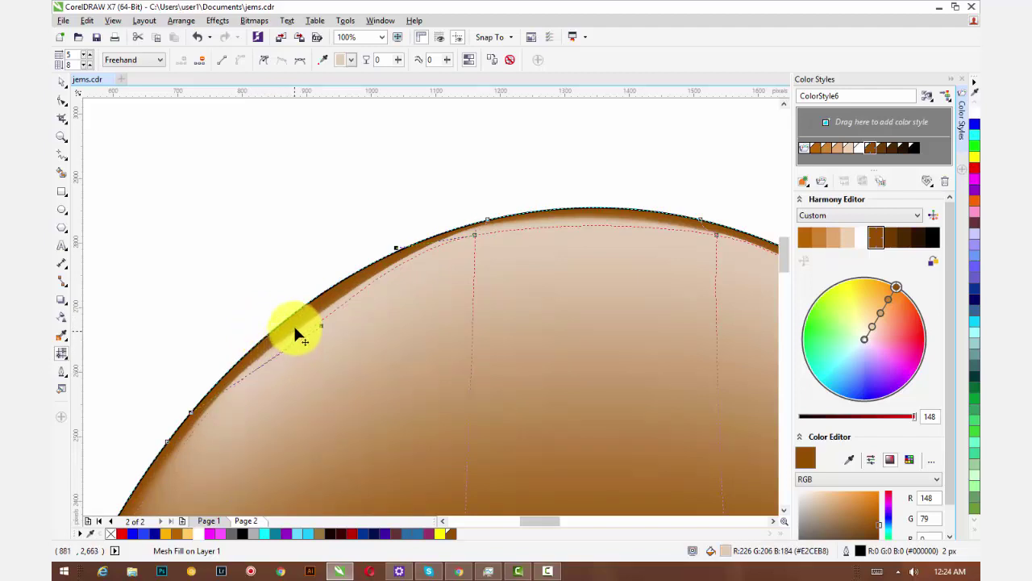
{"action": "mouse_move", "coordinate": [595, 284]}
{"action": "left_mouse_down"}
{"action": "mouse_move", "coordinate": [331, 276]}
{"action": "mouse_move", "coordinate": [382, 297]}
{"action": "mouse_move", "coordinate": [350, 221]}
{"action": "mouse_move", "coordinate": [426, 212]}
{"action": "left_mouse_up"}
{"action": "scroll", "coordinate": [426, 212], "scroll_direction": "down", "scroll_amount": 2}
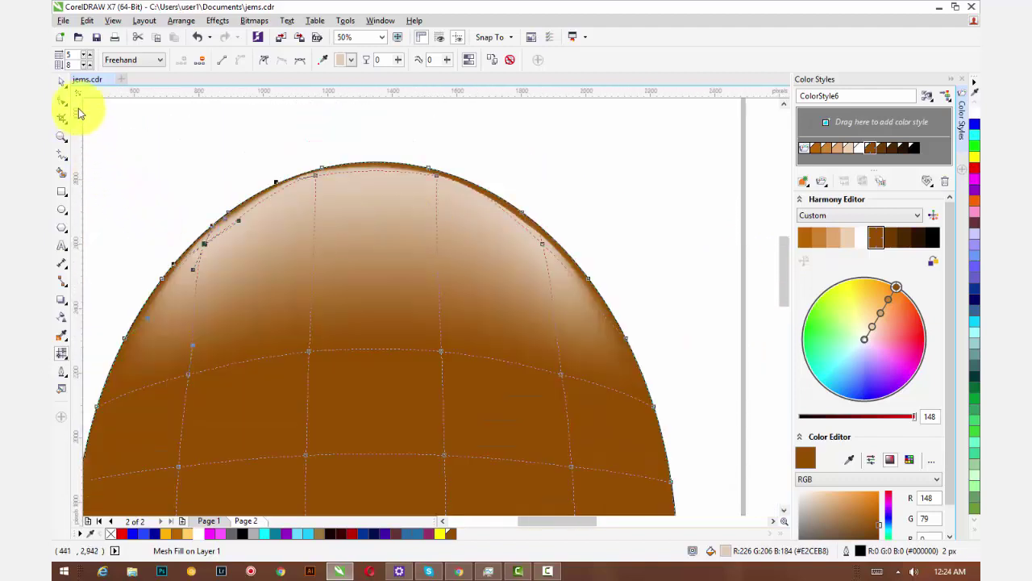
{"action": "left_click", "coordinate": [64, 84]}
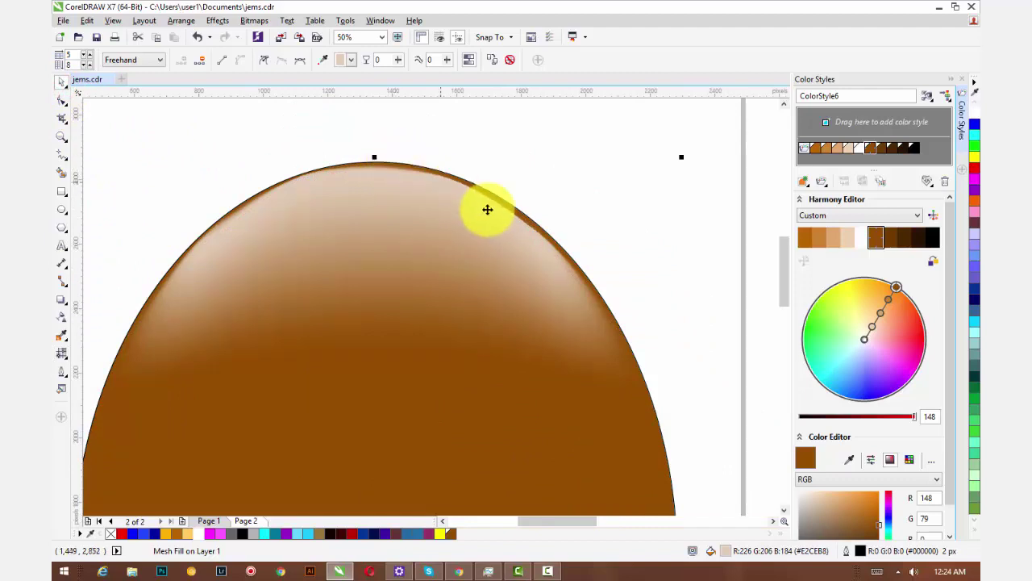
Remove the black outline from the mesh-filled ellipse.
{"action": "scroll", "coordinate": [281, 173], "scroll_direction": "up", "scroll_amount": 2}
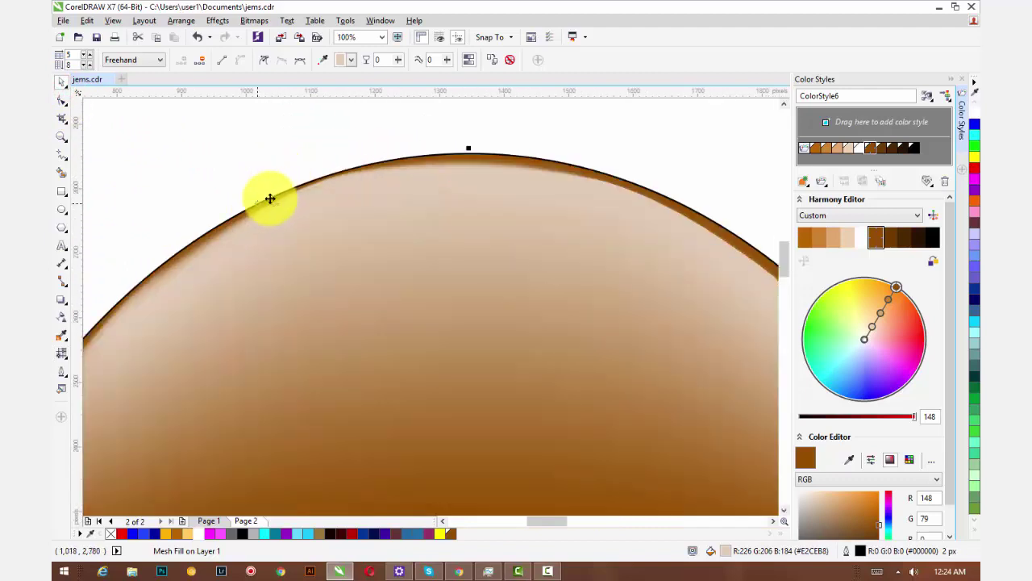
{"action": "right_click", "coordinate": [111, 535]}
{"action": "scroll", "coordinate": [278, 352], "scroll_direction": "down", "scroll_amount": 2}
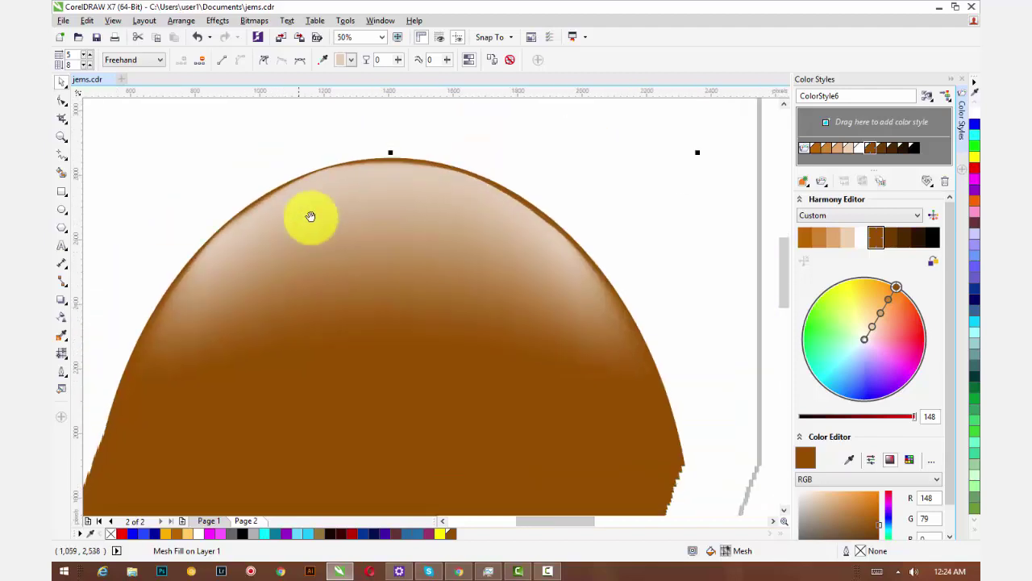
{"action": "left_click_drag", "start_coordinate": [317, 242], "coordinate": [338, 193]}
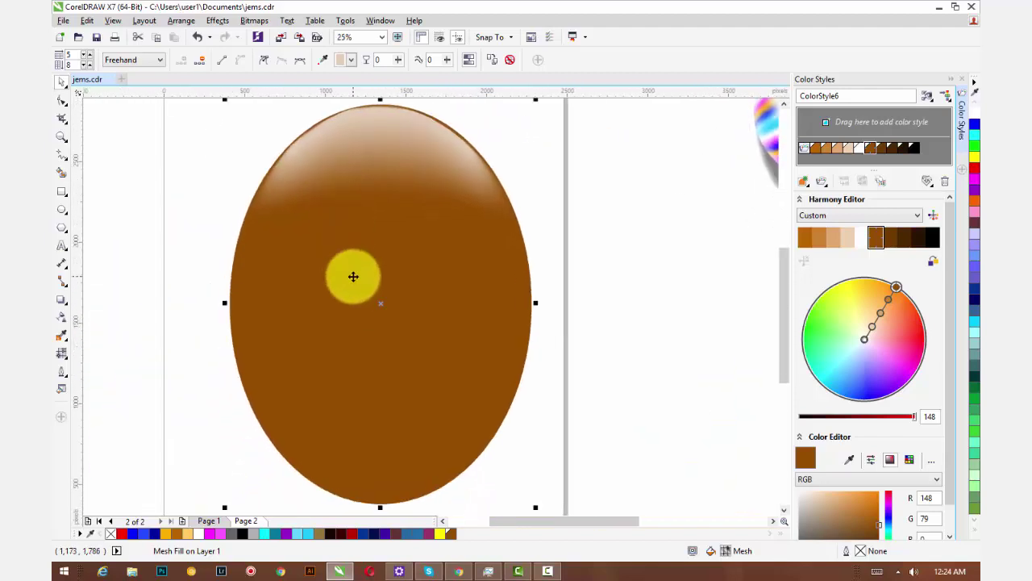
Colour the ellipse's right and bottom outline mesh nodes with the dark brown ColorStyle8 to shade that edge.
{"action": "left_click", "coordinate": [61, 353]}
{"action": "left_click_drag", "start_coordinate": [264, 461], "coordinate": [253, 407]}
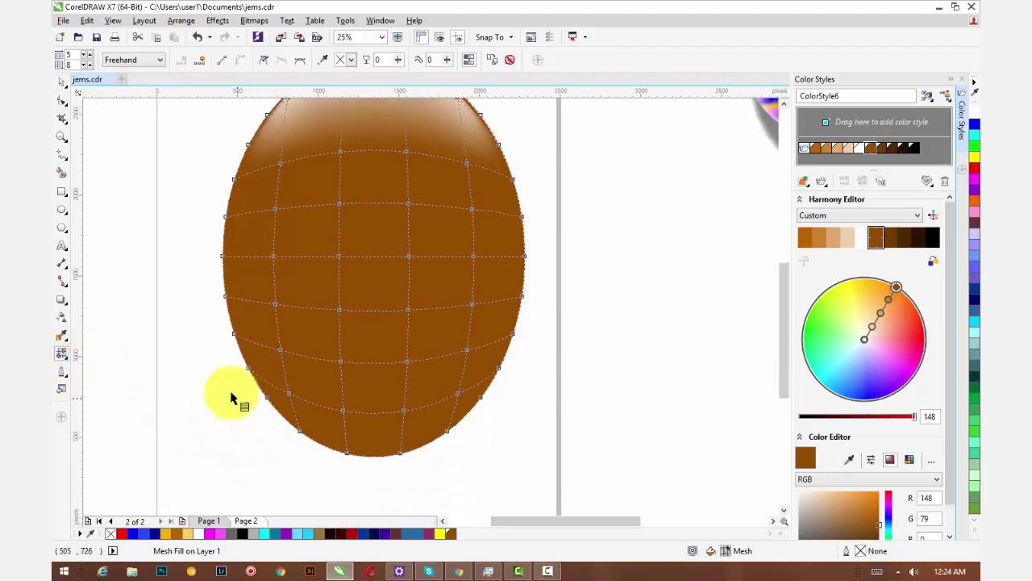
{"action": "mouse_move", "coordinate": [223, 376]}
{"action": "left_mouse_down"}
{"action": "mouse_move", "coordinate": [316, 424]}
{"action": "mouse_move", "coordinate": [356, 431]}
{"action": "mouse_move", "coordinate": [446, 413]}
{"action": "mouse_move", "coordinate": [487, 323]}
{"action": "mouse_move", "coordinate": [499, 226]}
{"action": "mouse_move", "coordinate": [515, 196]}
{"action": "mouse_move", "coordinate": [549, 235]}
{"action": "mouse_move", "coordinate": [566, 408]}
{"action": "mouse_move", "coordinate": [515, 483]}
{"action": "mouse_move", "coordinate": [374, 483]}
{"action": "mouse_move", "coordinate": [206, 403]}
{"action": "left_mouse_up"}
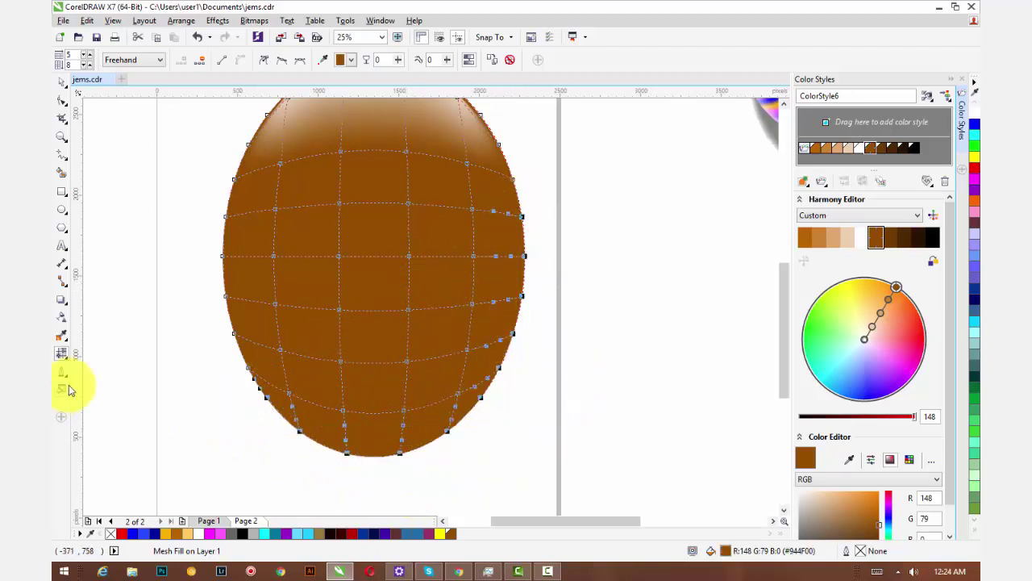
{"action": "double_click", "coordinate": [891, 147]}
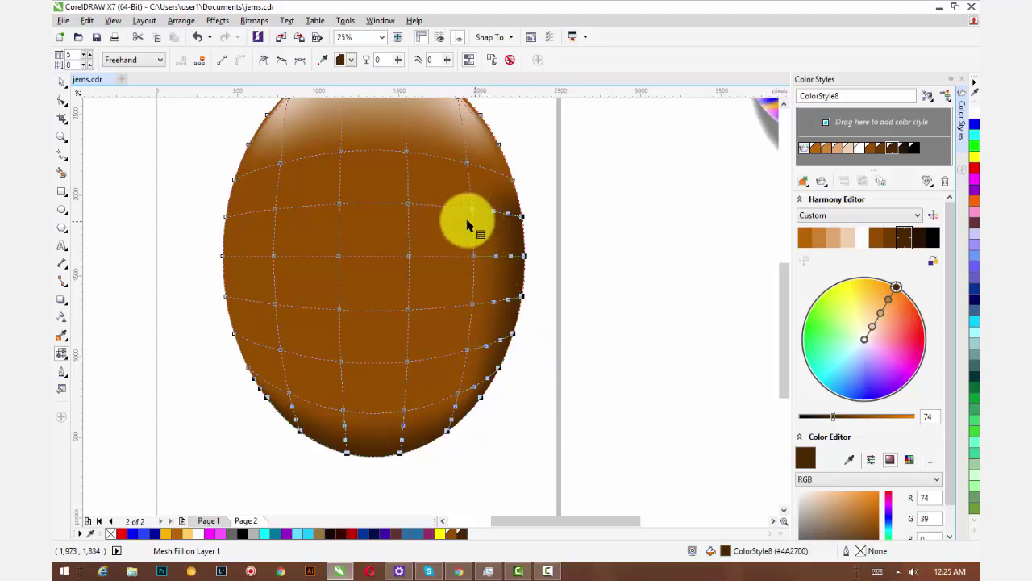
{"action": "left_click", "coordinate": [555, 364]}
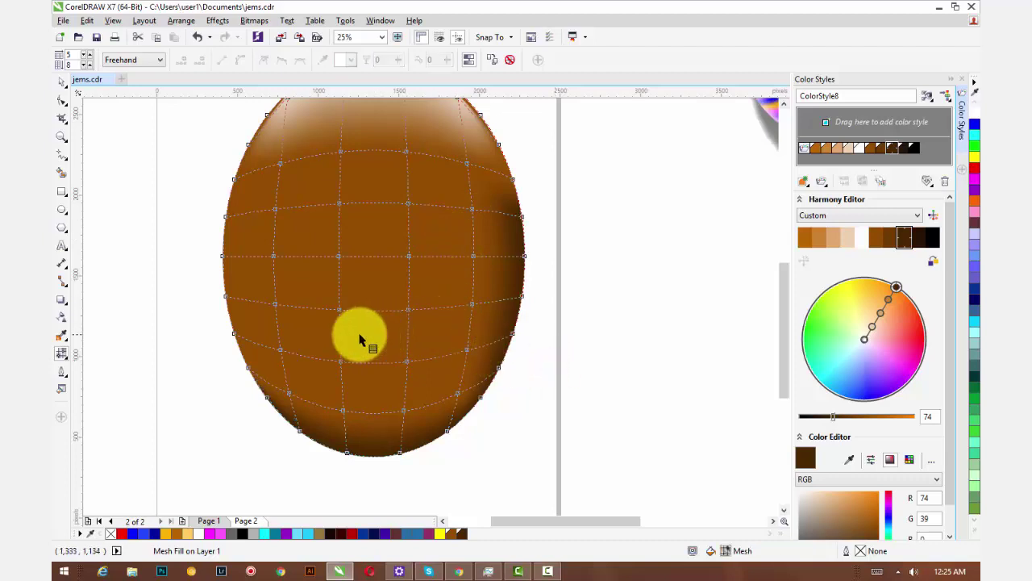
Colour the six outline mesh nodes along the ellipse's left side with the light ColorStyle4.
{"action": "mouse_move", "coordinate": [194, 134]}
{"action": "left_mouse_down"}
{"action": "mouse_move", "coordinate": [231, 108]}
{"action": "mouse_move", "coordinate": [260, 371]}
{"action": "mouse_move", "coordinate": [214, 357]}
{"action": "mouse_move", "coordinate": [157, 264]}
{"action": "left_mouse_up"}
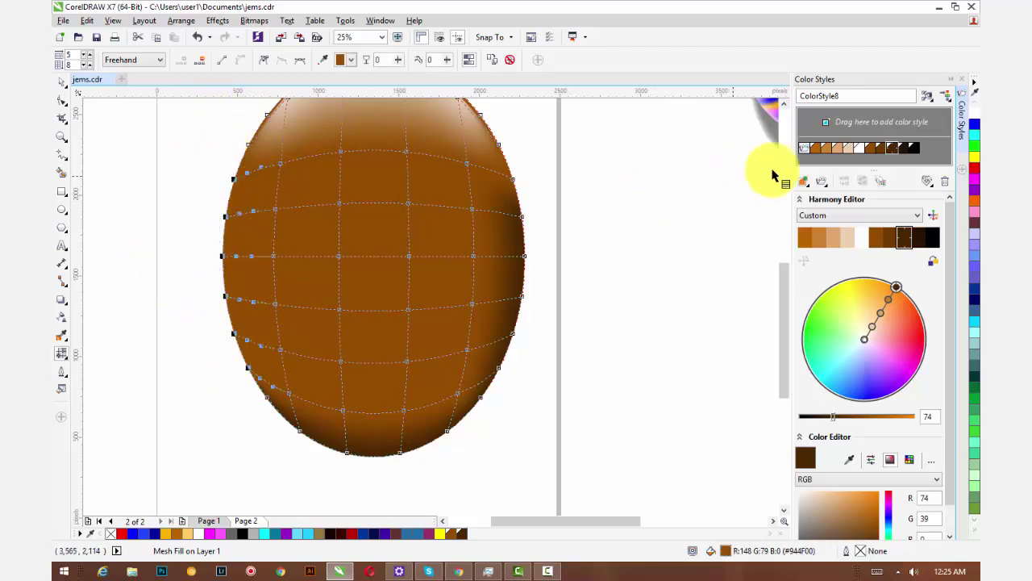
{"action": "left_click", "coordinate": [850, 150]}
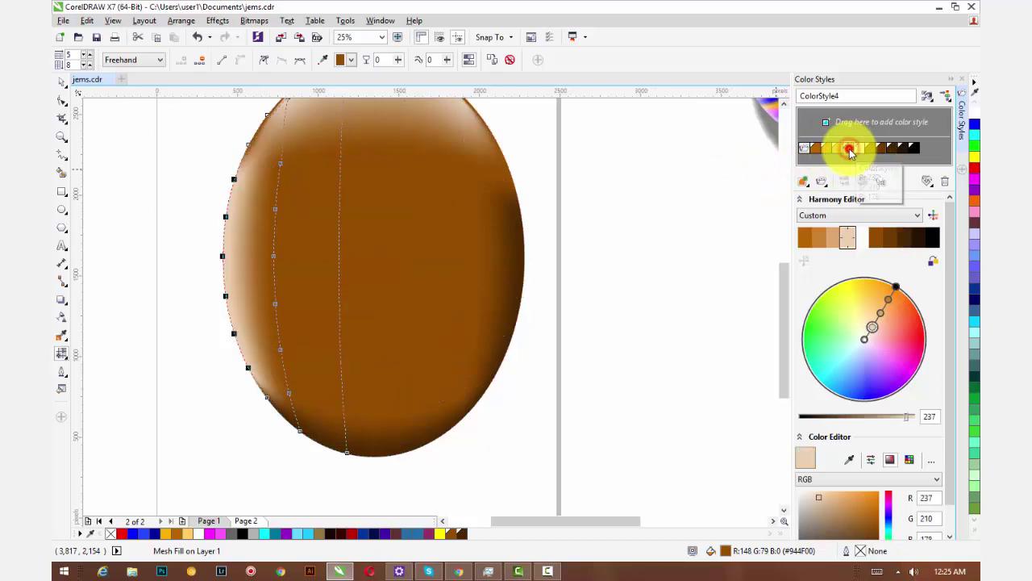
{"action": "left_click", "coordinate": [719, 171]}
Colour the four interior nodes of the lowest mesh row with the darker brown ColorStyle7.
{"action": "scroll", "coordinate": [558, 238], "scroll_direction": "down", "scroll_amount": 2}
{"action": "left_click_drag", "start_coordinate": [551, 234], "coordinate": [520, 290]}
{"action": "scroll", "coordinate": [520, 289], "scroll_direction": "up", "scroll_amount": 1}
{"action": "scroll", "coordinate": [520, 297], "scroll_direction": "up", "scroll_amount": 2}
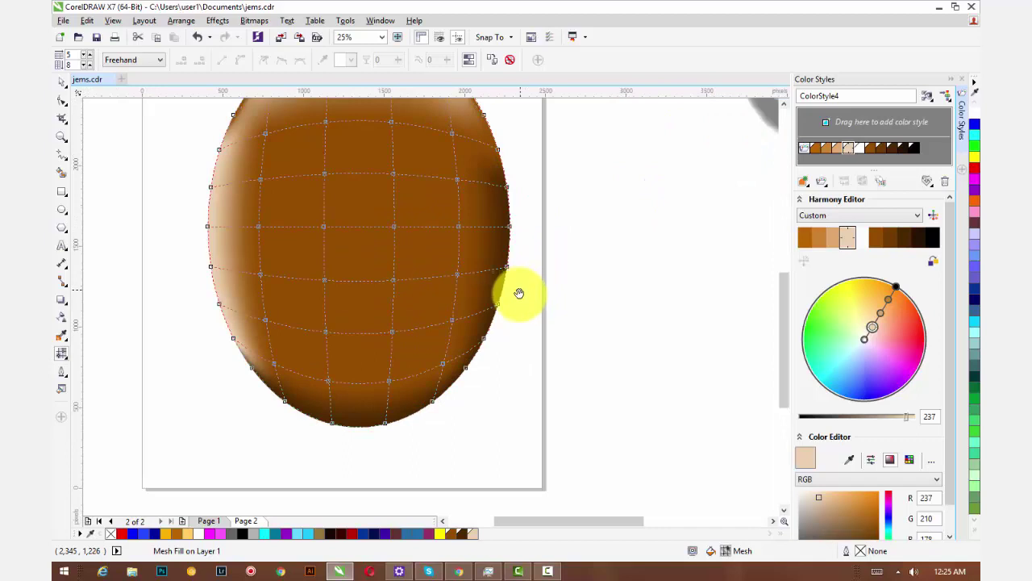
{"action": "scroll", "coordinate": [525, 302], "scroll_direction": "up", "scroll_amount": 1}
{"action": "left_click_drag", "start_coordinate": [476, 303], "coordinate": [498, 316]}
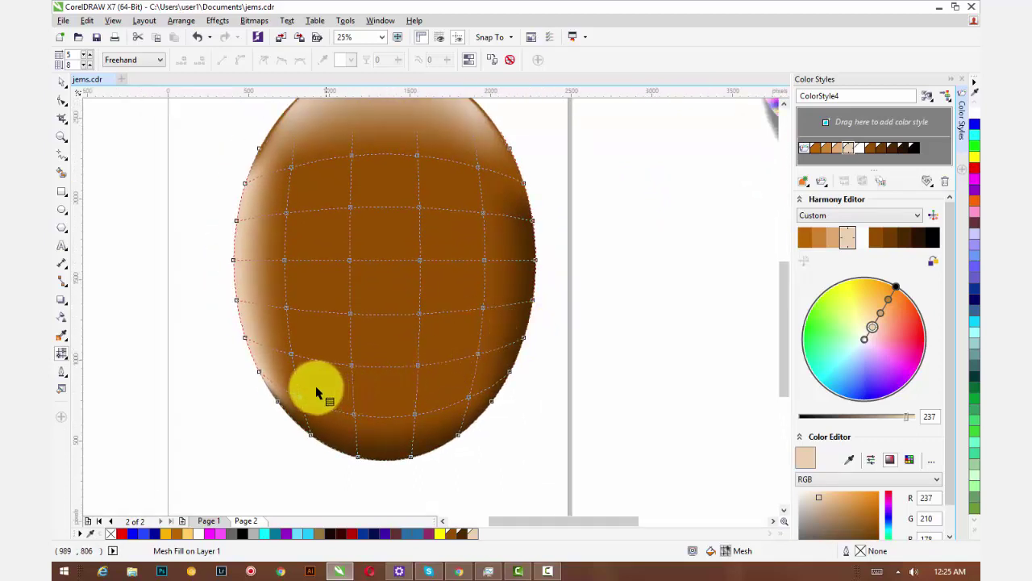
{"action": "left_click", "coordinate": [296, 381]}
{"action": "mouse_move", "coordinate": [329, 392]}
{"action": "left_mouse_down"}
{"action": "mouse_move", "coordinate": [455, 379]}
{"action": "mouse_move", "coordinate": [483, 387]}
{"action": "mouse_move", "coordinate": [463, 411]}
{"action": "mouse_move", "coordinate": [425, 422]}
{"action": "mouse_move", "coordinate": [334, 424]}
{"action": "mouse_move", "coordinate": [299, 403]}
{"action": "left_mouse_up"}
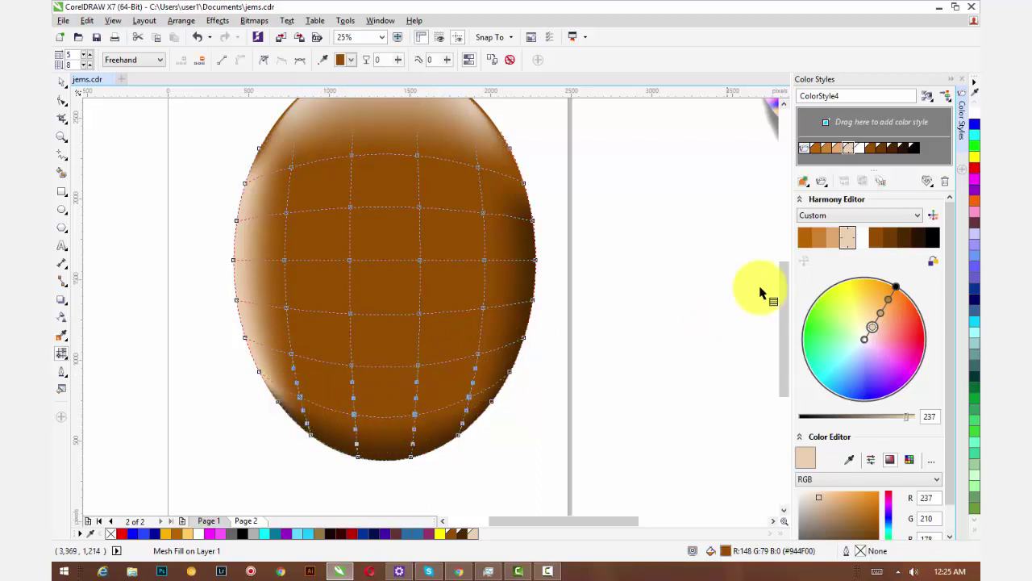
{"action": "left_click", "coordinate": [880, 147]}
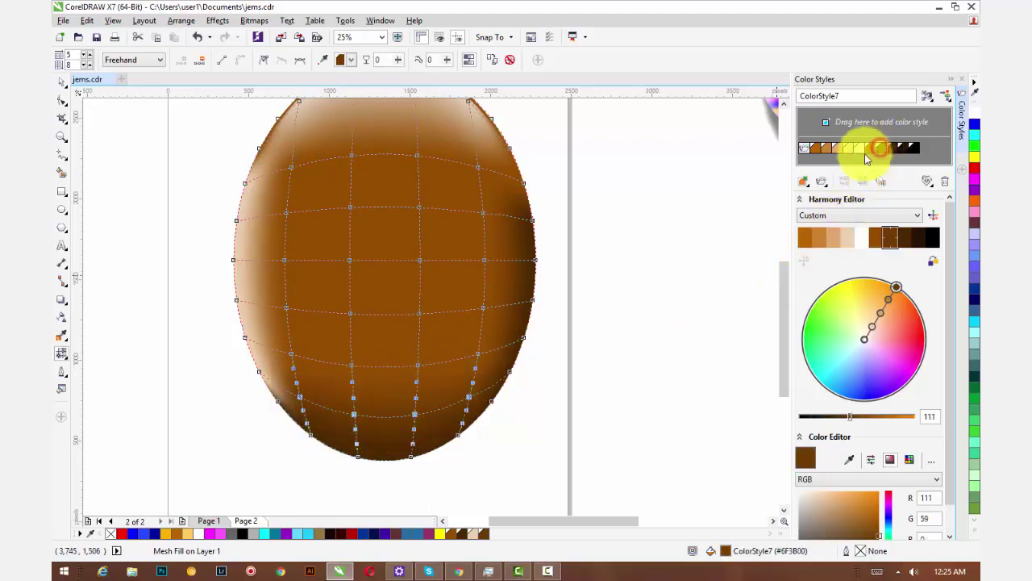
{"action": "left_click", "coordinate": [651, 234]}
Blend a little white into the eight nodes of the two central mesh columns to lighten them to #9F611A.
{"action": "scroll", "coordinate": [515, 296], "scroll_direction": "up", "scroll_amount": 1}
{"action": "scroll", "coordinate": [515, 297], "scroll_direction": "down", "scroll_amount": 2}
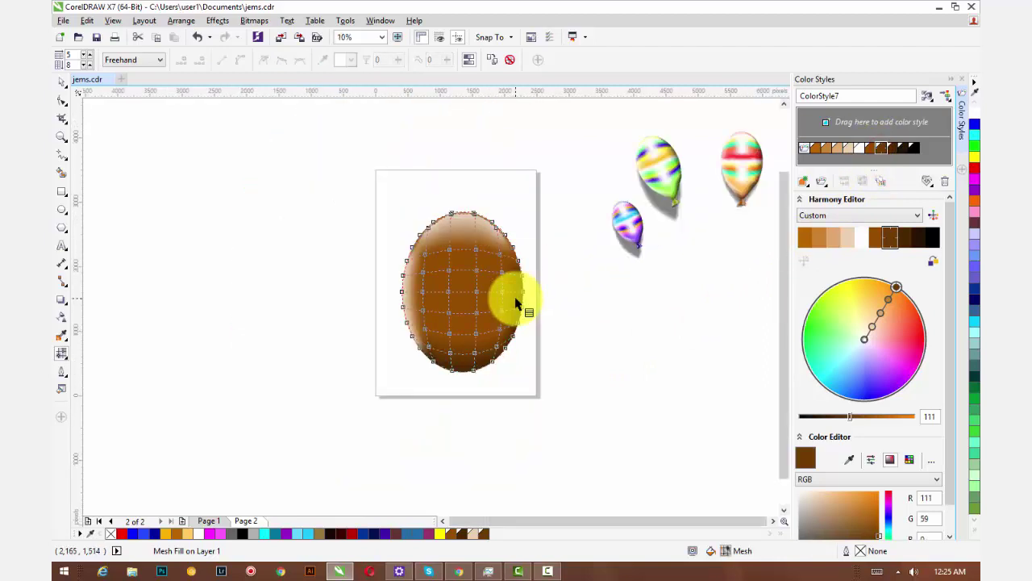
{"action": "left_click_drag", "start_coordinate": [515, 298], "coordinate": [489, 289]}
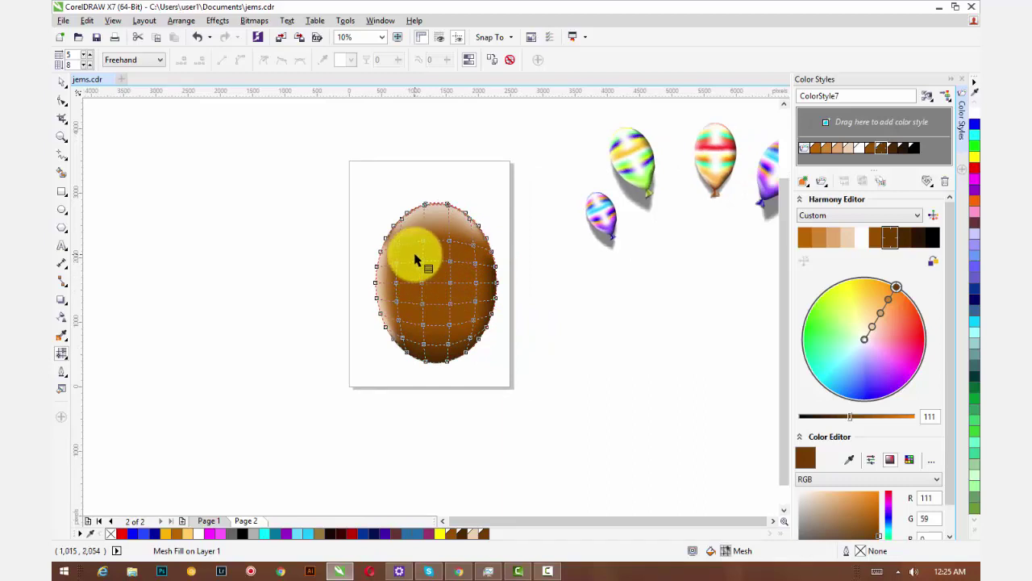
{"action": "mouse_move", "coordinate": [414, 258]}
{"action": "left_mouse_down"}
{"action": "mouse_move", "coordinate": [456, 266]}
{"action": "mouse_move", "coordinate": [456, 320]}
{"action": "mouse_move", "coordinate": [427, 336]}
{"action": "mouse_move", "coordinate": [412, 323]}
{"action": "mouse_move", "coordinate": [412, 290]}
{"action": "left_mouse_up"}
{"action": "mouse_move", "coordinate": [542, 278]}
{"action": "left_mouse_down"}
{"action": "mouse_move", "coordinate": [456, 290]}
{"action": "mouse_move", "coordinate": [628, 303]}
{"action": "mouse_move", "coordinate": [643, 283]}
{"action": "mouse_move", "coordinate": [638, 267]}
{"action": "left_mouse_up"}
{"action": "scroll", "coordinate": [456, 292], "scroll_direction": "up", "scroll_amount": 2}
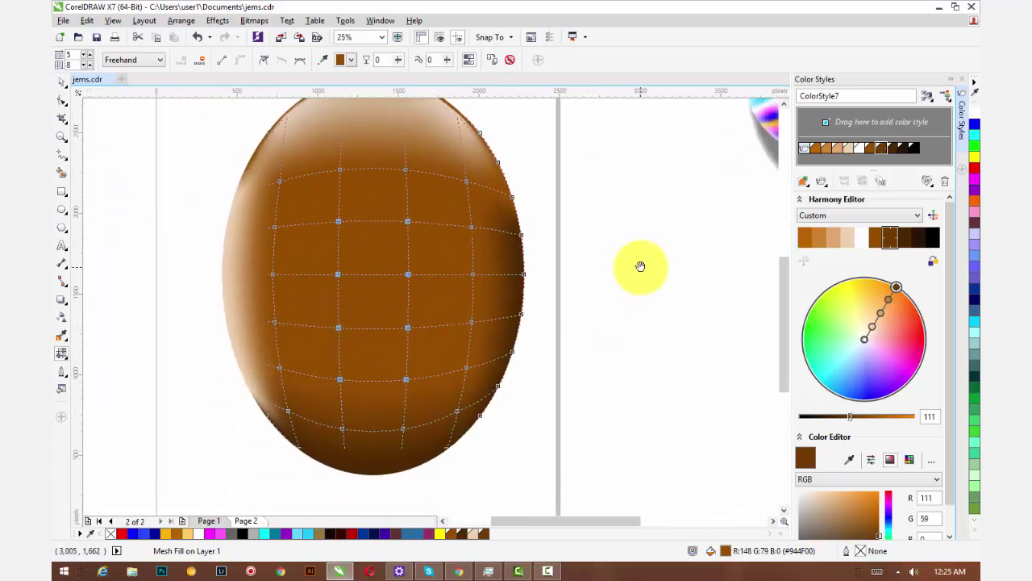
{"action": "left_click_drag", "start_coordinate": [843, 149], "coordinate": [211, 507]}
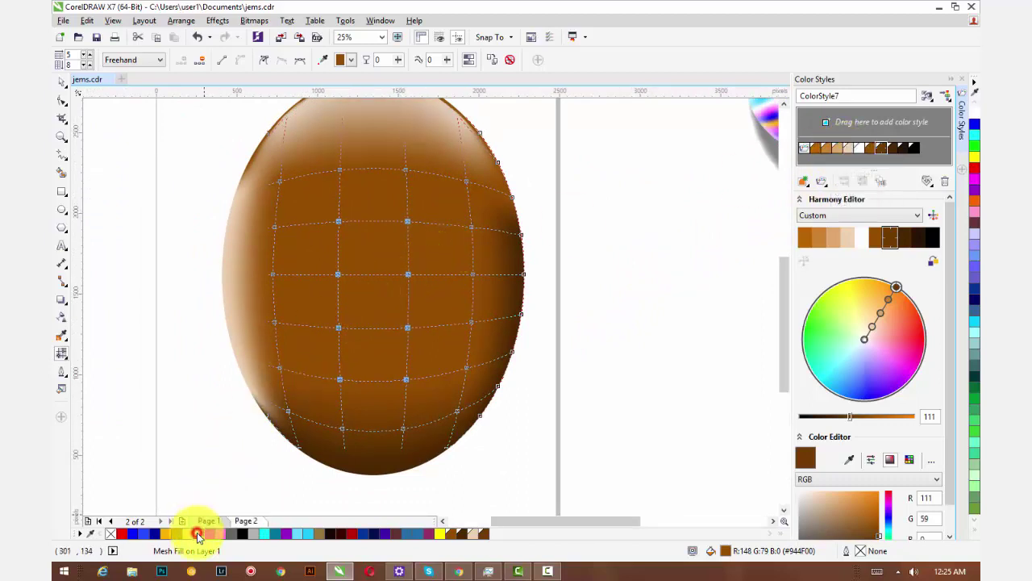
{"action": "left_click", "coordinate": [197, 535], "text": "ctrl"}
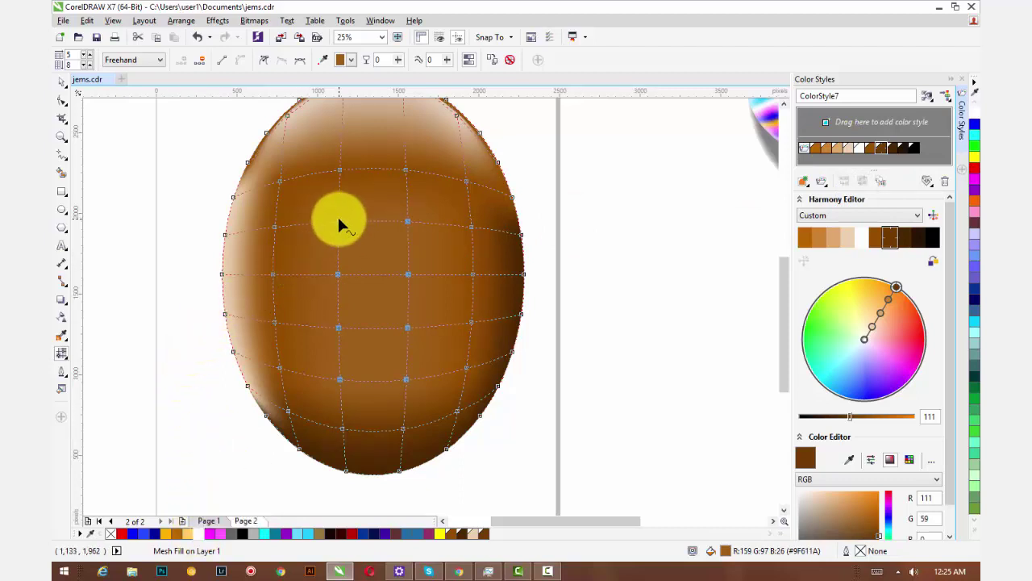
Move the four lightened nodes of the left central mesh column outward toward the ellipse's left side.
{"action": "left_click_drag", "start_coordinate": [337, 226], "coordinate": [323, 227]}
{"action": "key", "text": "ctrl+z"}
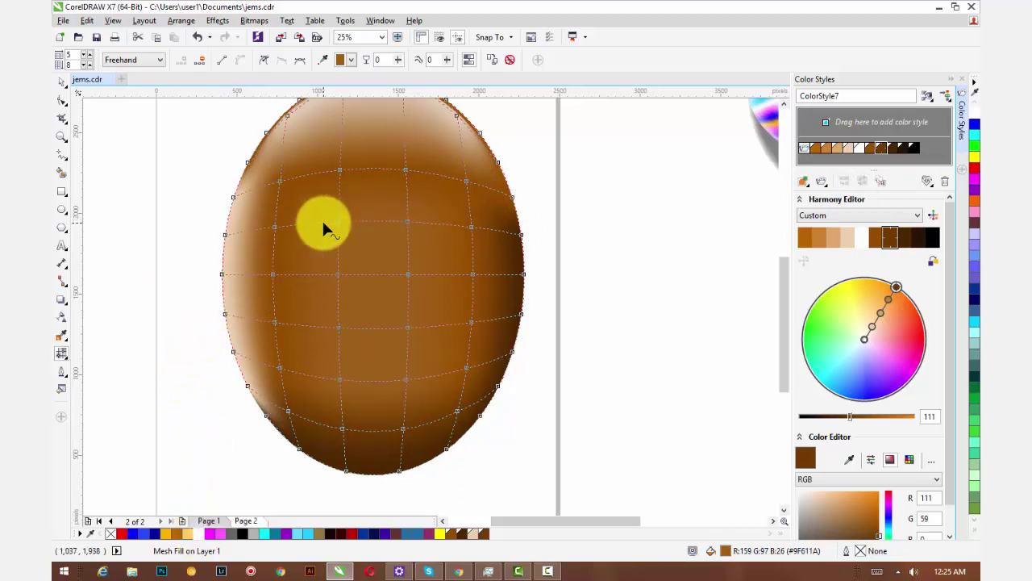
{"action": "double_click", "coordinate": [306, 226]}
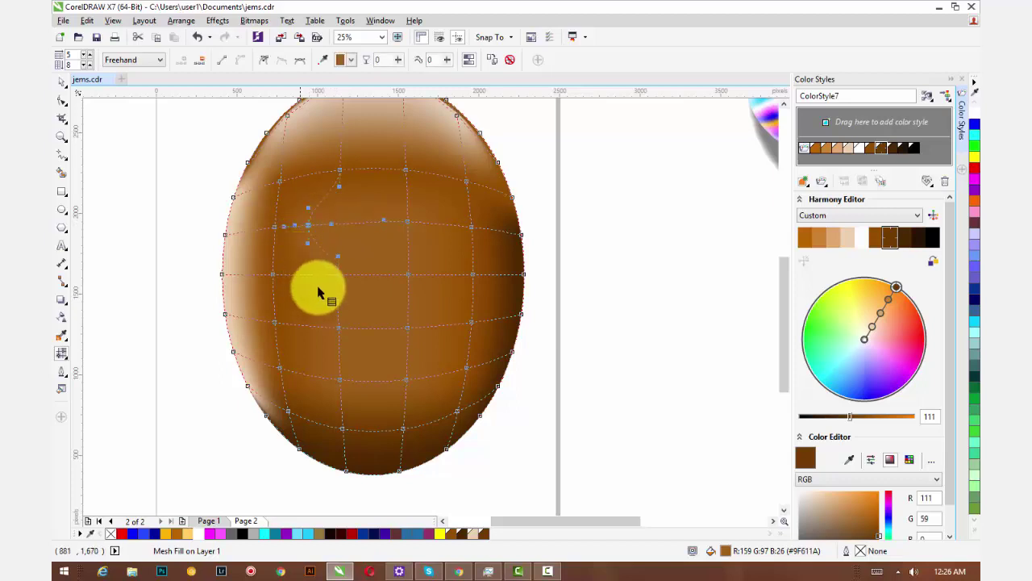
{"action": "left_click", "coordinate": [336, 274]}
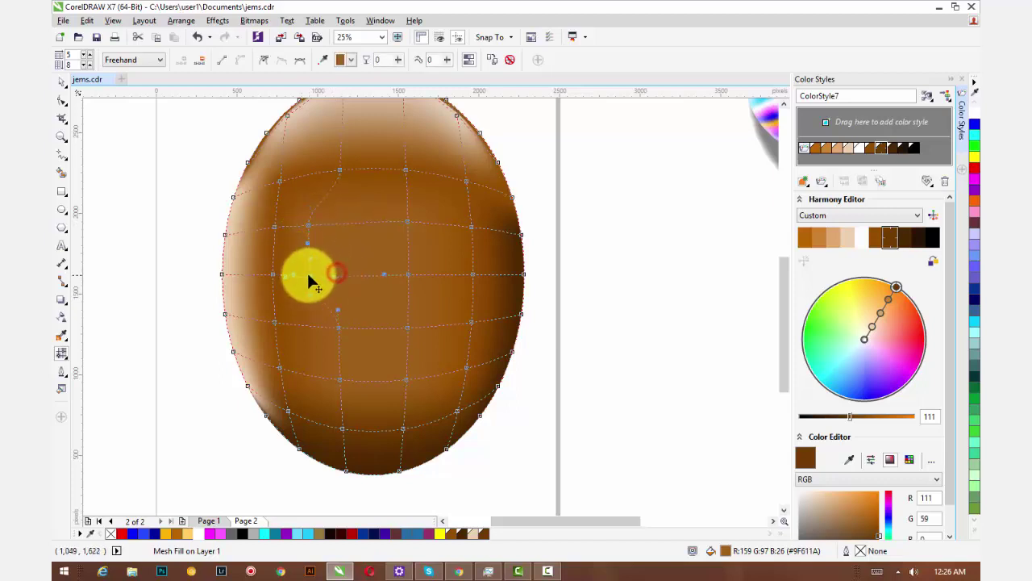
{"action": "left_click_drag", "start_coordinate": [338, 327], "coordinate": [337, 382]}
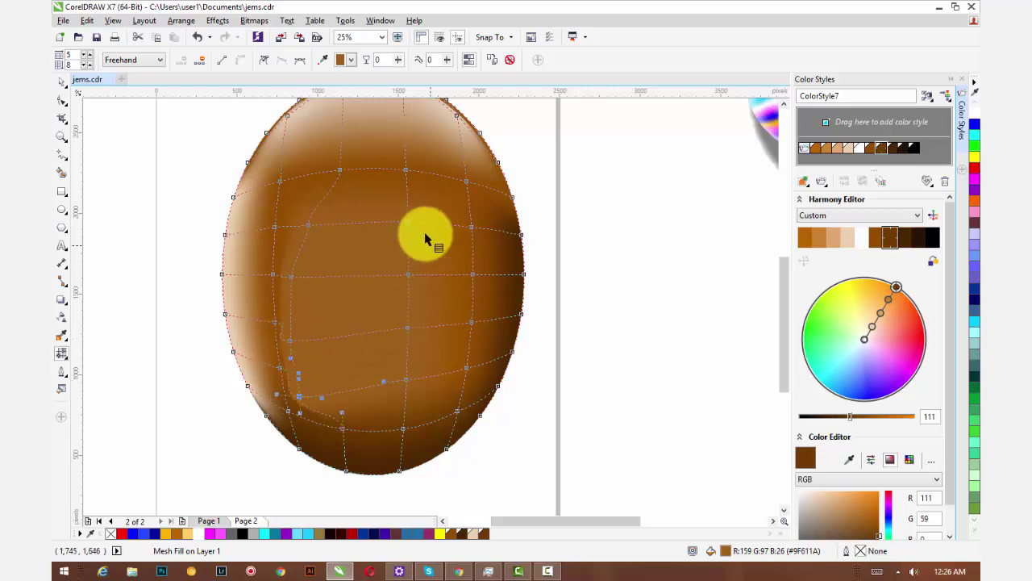
Move the topmost lightened node of the right central column outward and the node above it upward.
{"action": "left_click", "coordinate": [407, 216]}
{"action": "left_click", "coordinate": [448, 226]}
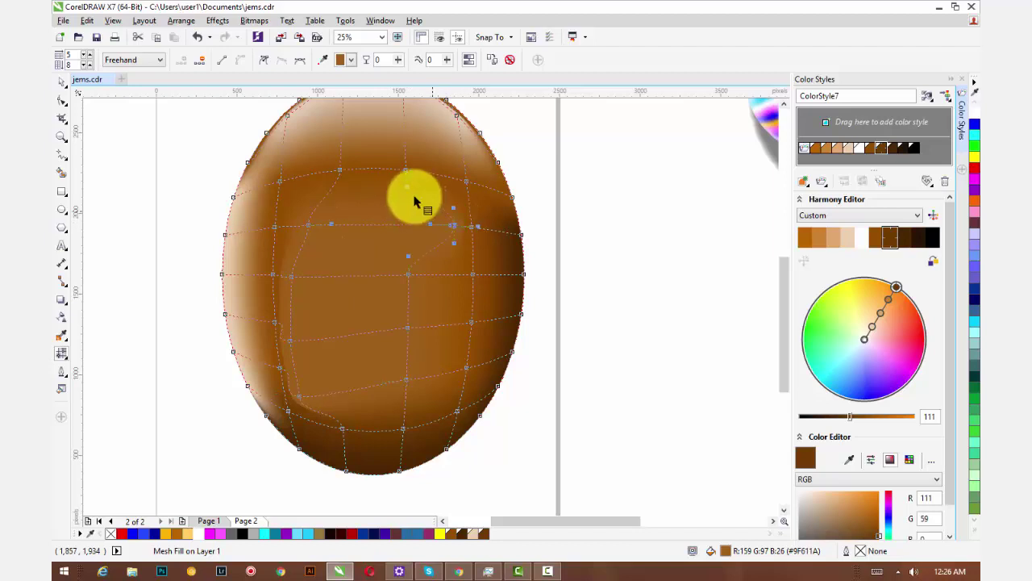
{"action": "left_click_drag", "start_coordinate": [405, 173], "coordinate": [404, 182]}
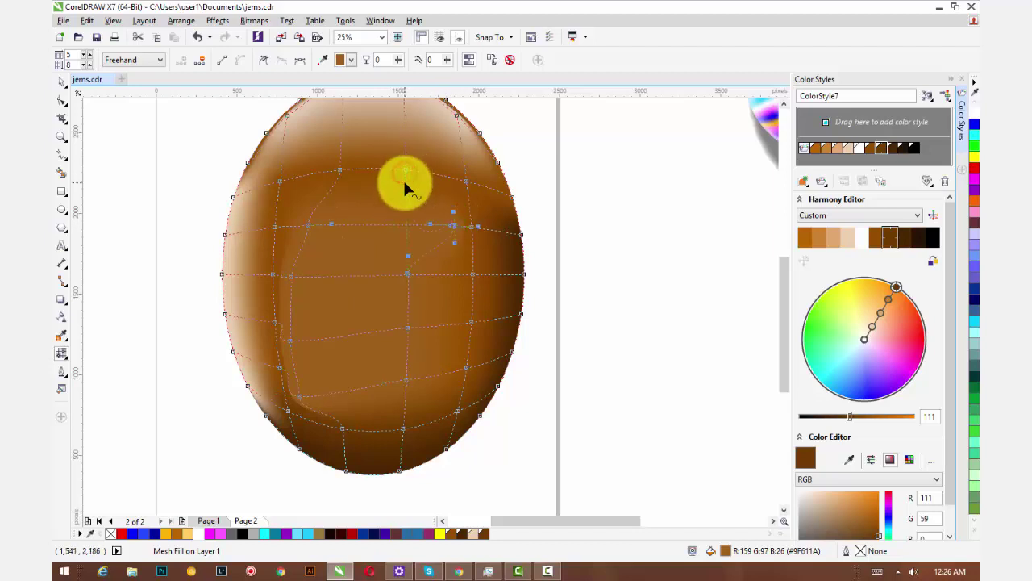
{"action": "key", "text": "ctrl+z"}
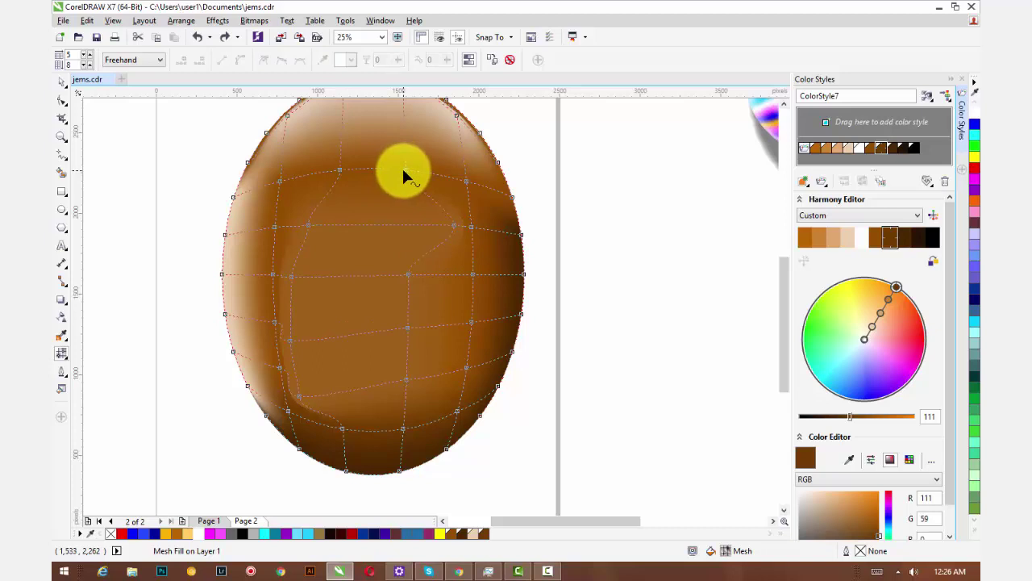
{"action": "left_click", "coordinate": [404, 164]}
{"action": "left_click", "coordinate": [405, 166]}
{"action": "left_click_drag", "start_coordinate": [403, 147], "coordinate": [403, 150]}
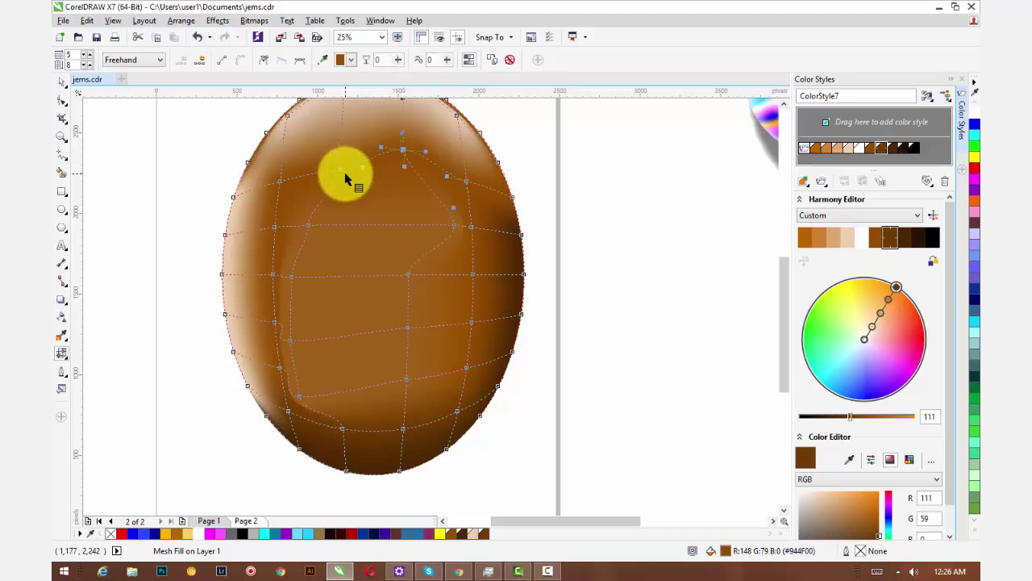
Move the node above the left central column's lightened nodes upward, nearly level with its right-hand neighbour.
{"action": "left_click", "coordinate": [341, 167]}
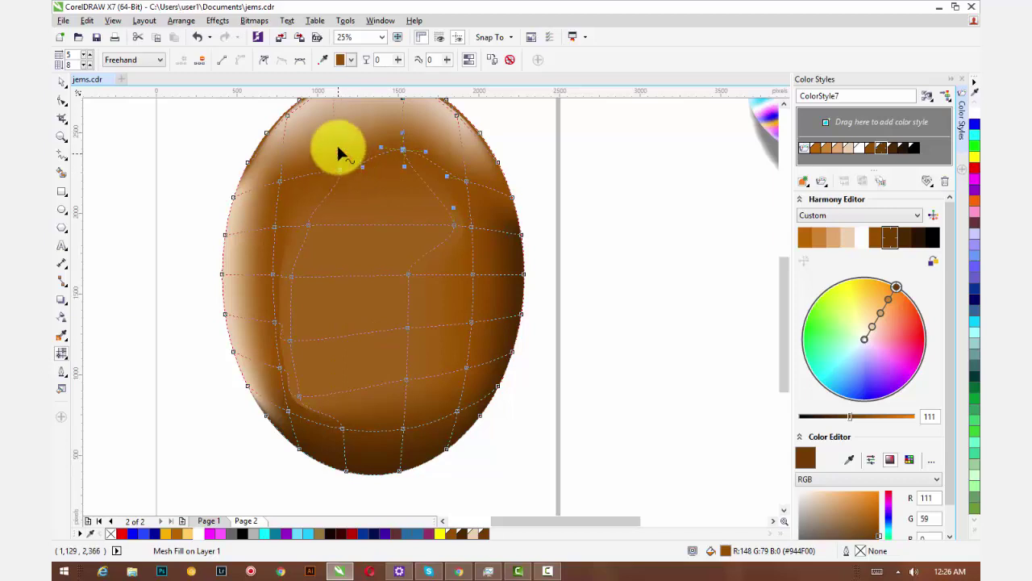
{"action": "key", "text": "ctrl+z"}
{"action": "left_click", "coordinate": [341, 172]}
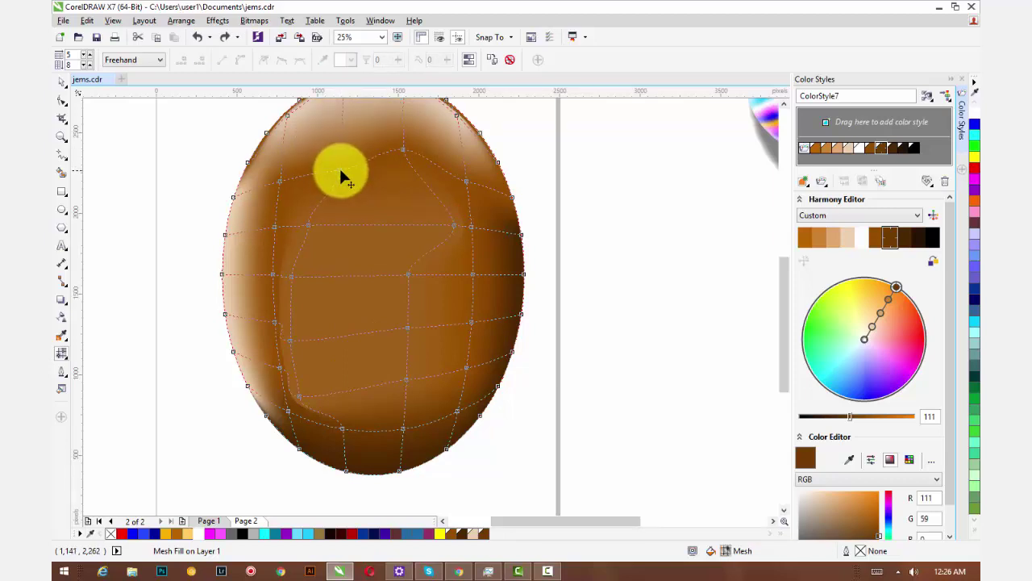
{"action": "double_click", "coordinate": [337, 170]}
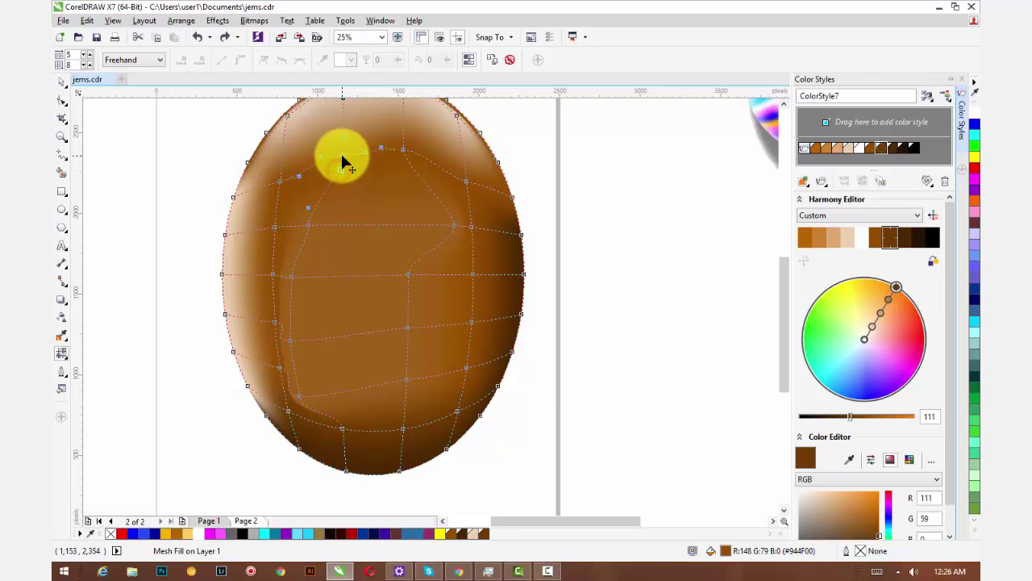
{"action": "left_click", "coordinate": [343, 155]}
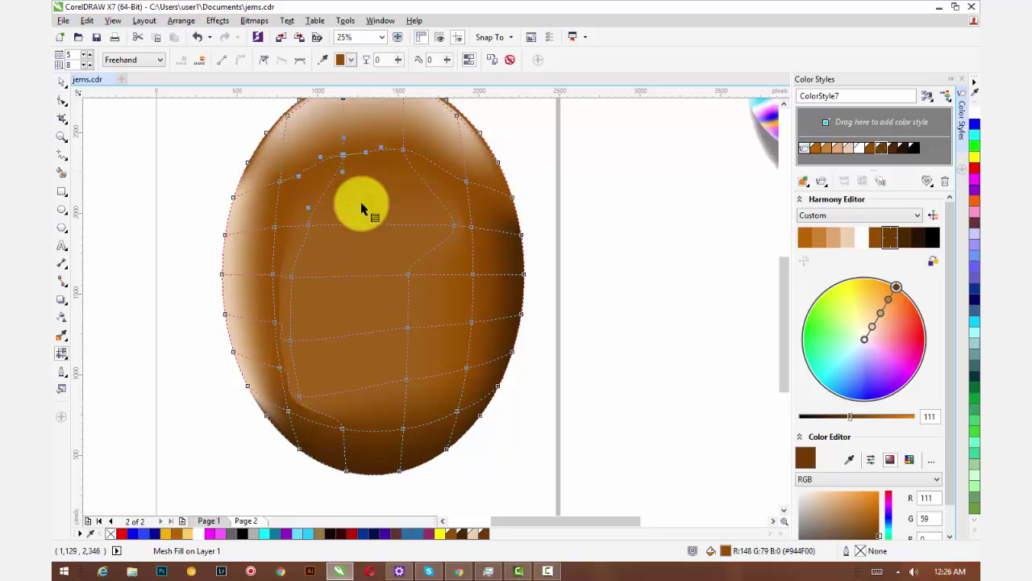
Move the three lower lightened nodes of the right central mesh column outward toward the ellipse's right side.
{"action": "left_click", "coordinate": [409, 275]}
{"action": "left_click_drag", "start_coordinate": [427, 277], "coordinate": [438, 273]}
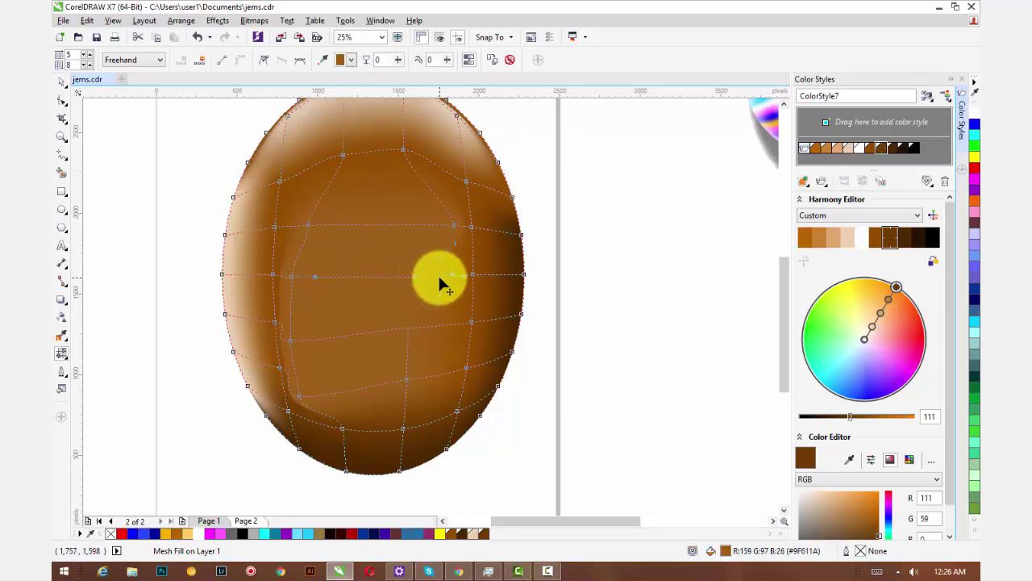
{"action": "left_click", "coordinate": [406, 327]}
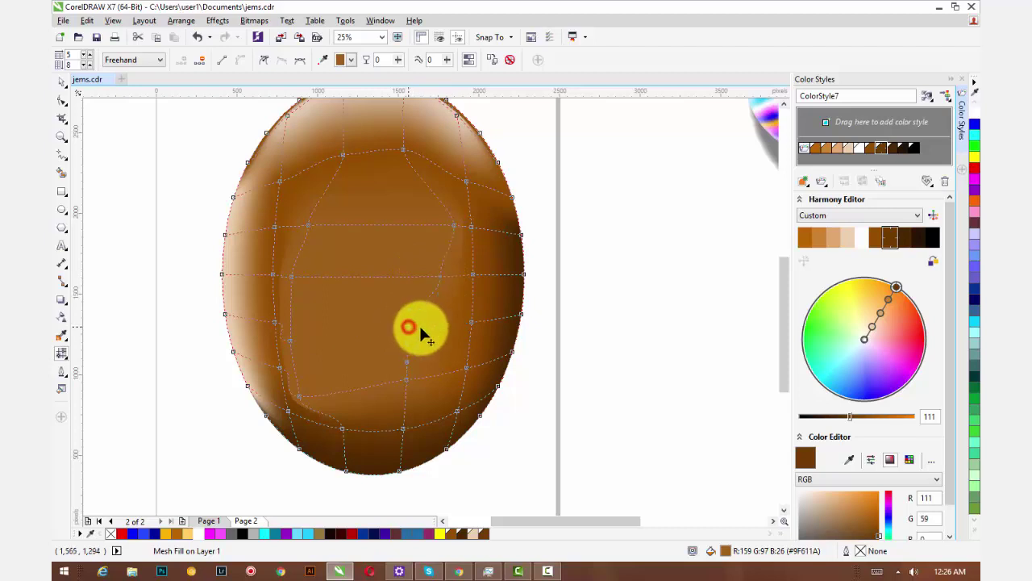
{"action": "left_click", "coordinate": [408, 378]}
{"action": "left_click", "coordinate": [436, 376]}
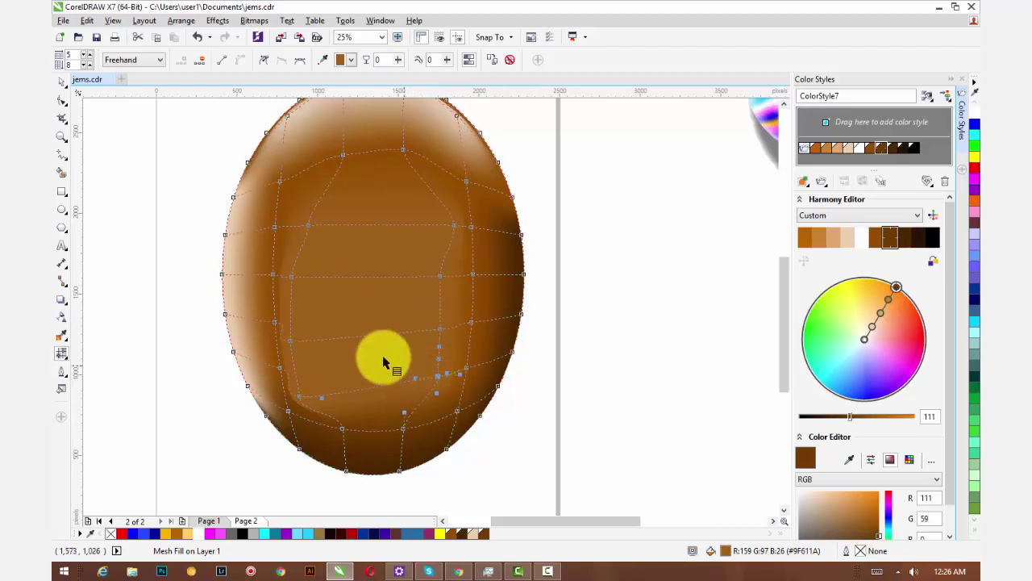
Add a vertical mesh line through the middle of the ellipse, between the two central columns.
{"action": "double_click", "coordinate": [369, 276]}
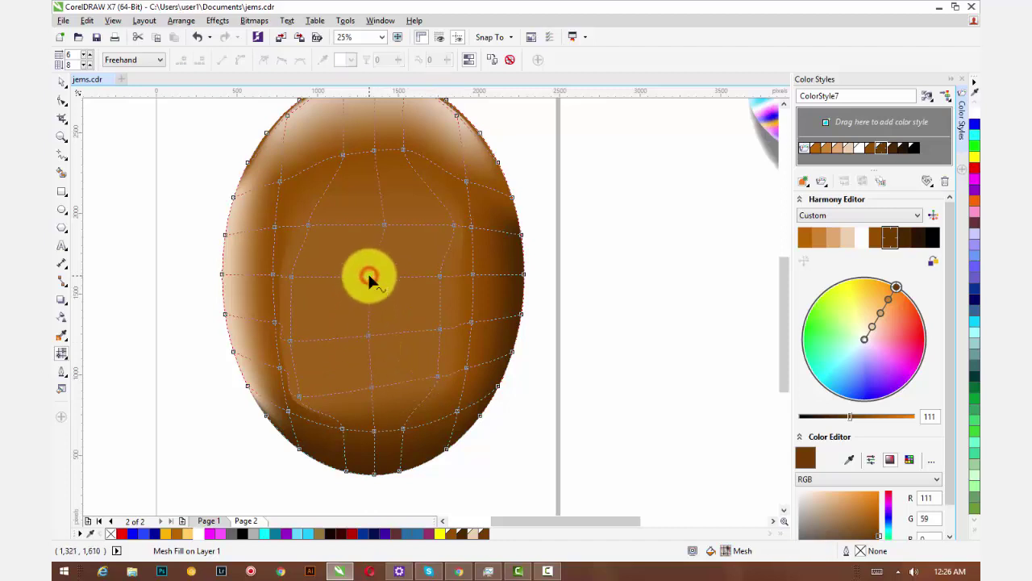
{"action": "left_click", "coordinate": [348, 204]}
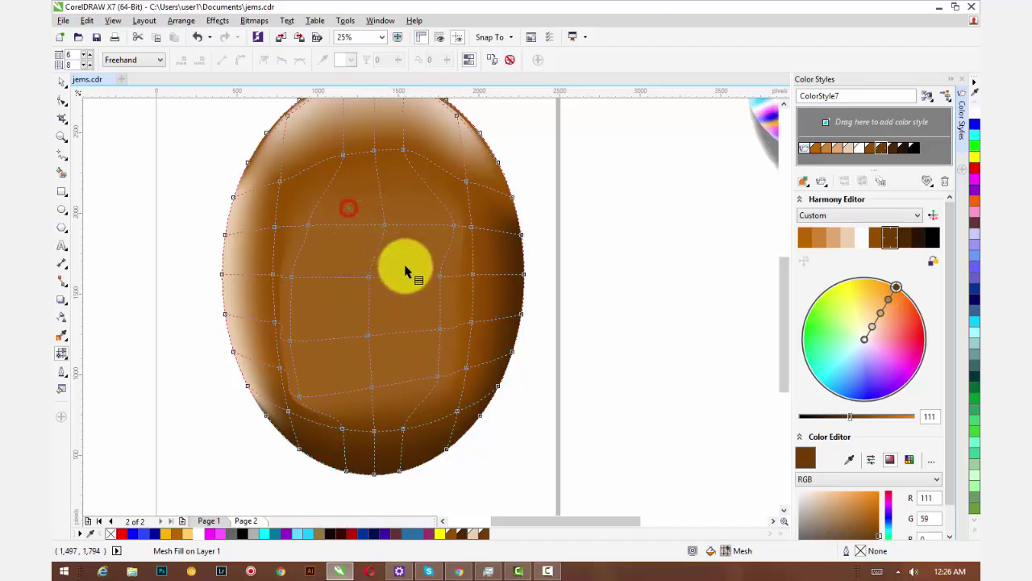
Lighten the three lower nodes of the middle mesh column with several tints of white.
{"action": "left_click", "coordinate": [328, 330]}
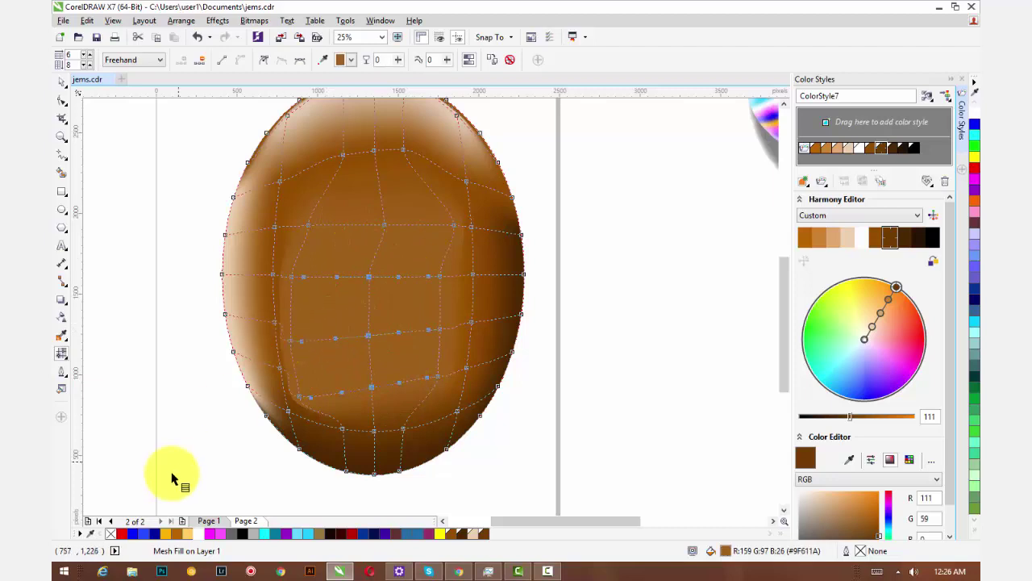
{"action": "left_click", "coordinate": [201, 534], "text": "ctrl"}
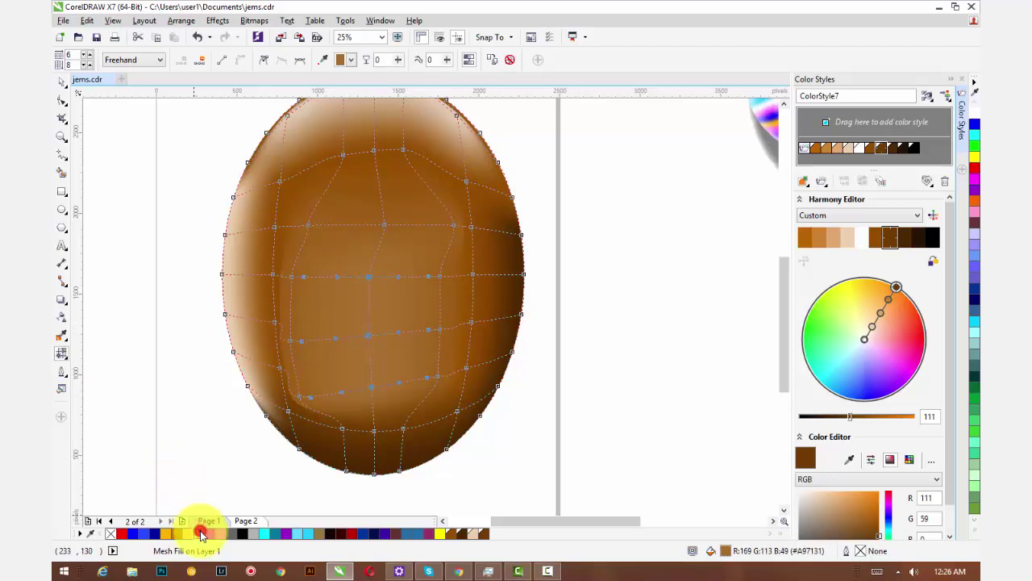
{"action": "left_click", "coordinate": [201, 535], "text": "ctrl"}
{"action": "left_click", "coordinate": [202, 535], "text": "ctrl"}
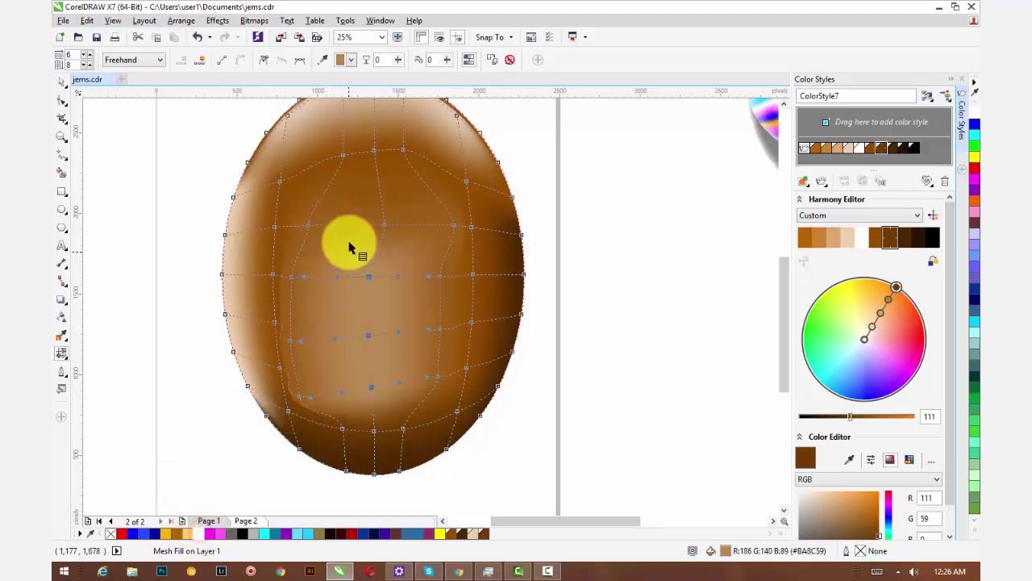
Lighten the middle column's node directly above the three tinted ones with repeated tints of white.
{"action": "mouse_move", "coordinate": [355, 205]}
{"action": "left_mouse_down"}
{"action": "mouse_move", "coordinate": [382, 207]}
{"action": "mouse_move", "coordinate": [380, 241]}
{"action": "mouse_move", "coordinate": [338, 247]}
{"action": "left_mouse_up"}
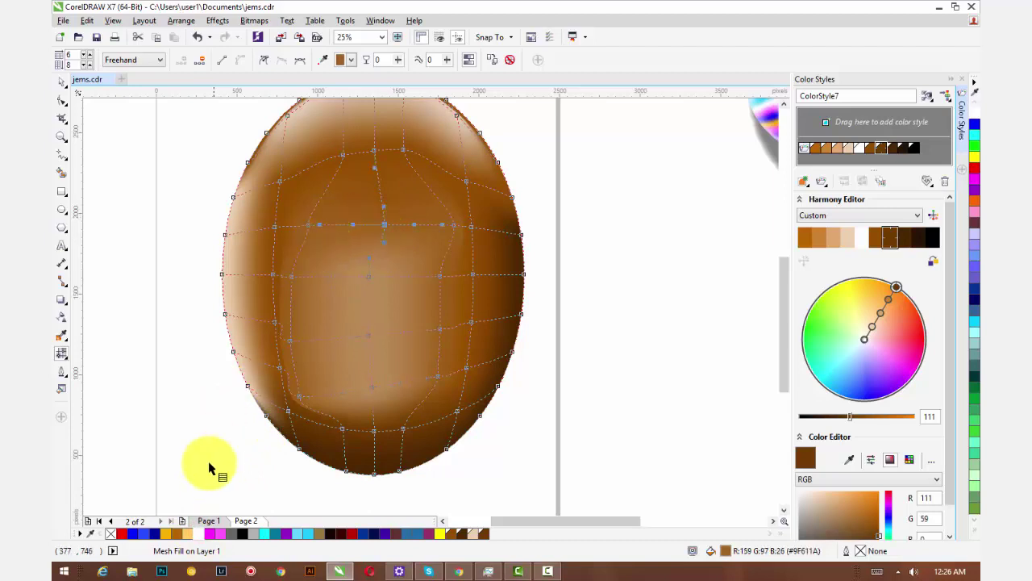
{"action": "left_click", "coordinate": [201, 534], "text": "ctrl"}
{"action": "left_click", "coordinate": [201, 535], "text": "ctrl"}
{"action": "left_click", "coordinate": [201, 535], "text": "ctrl"}
{"action": "left_click", "coordinate": [201, 535], "text": "ctrl"}
{"action": "left_click", "coordinate": [201, 535], "text": "ctrl"}
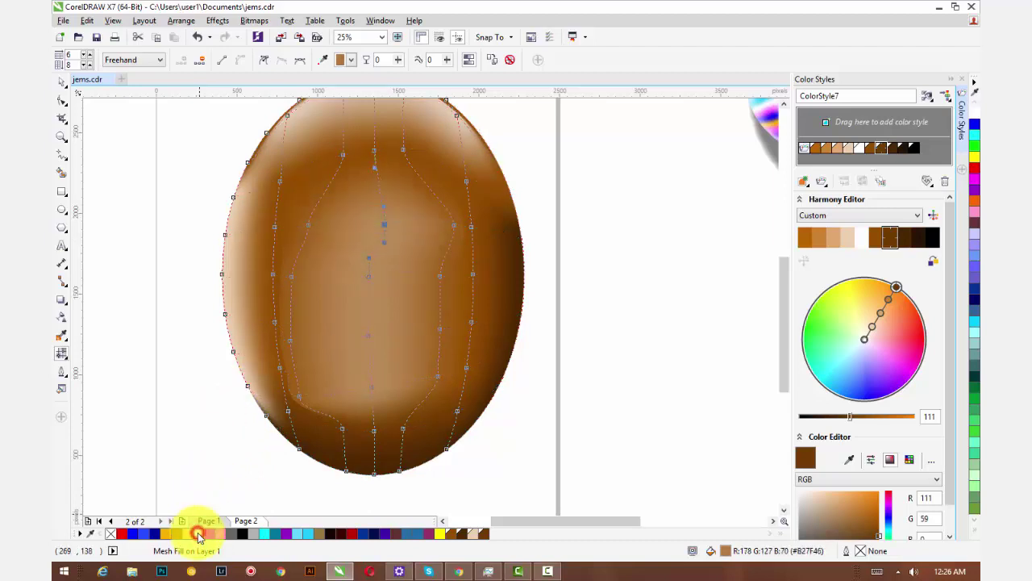
Move the lowest interior node of the left central mesh column down and outward toward the ellipse's edge.
{"action": "left_click", "coordinate": [335, 432]}
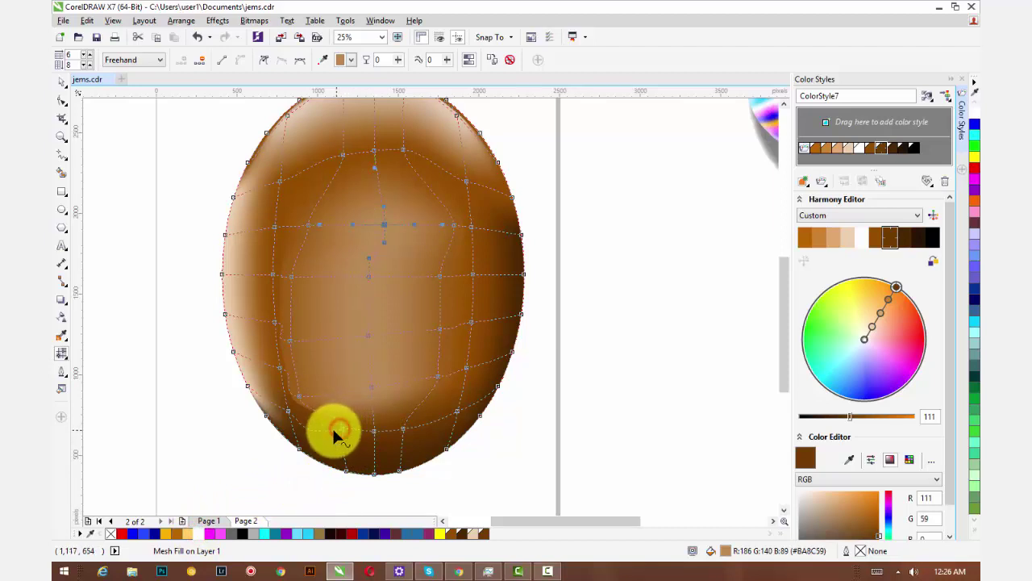
{"action": "left_click", "coordinate": [341, 425]}
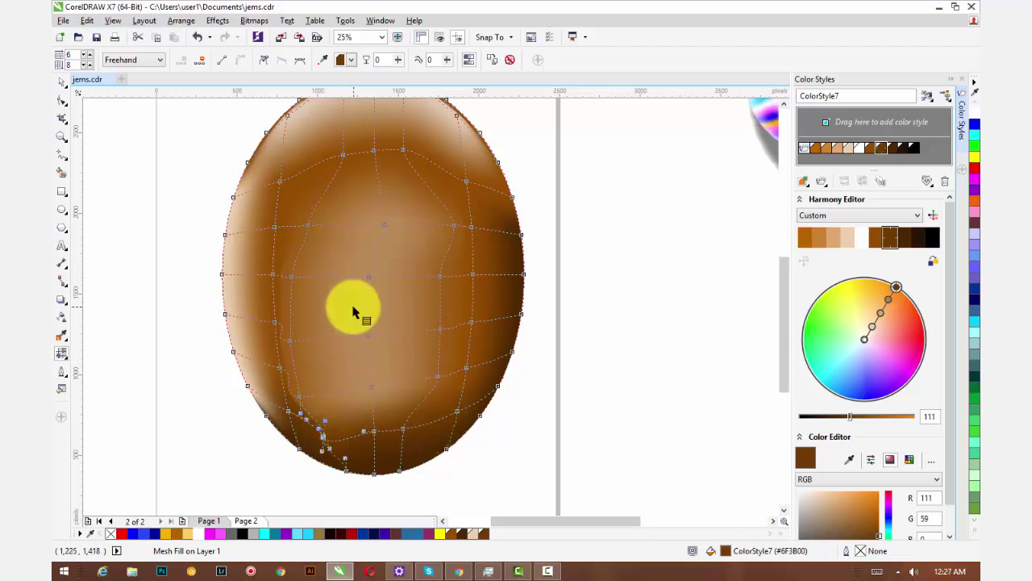
Deselect the ellipse and inspect its shading without the mesh lines.
{"action": "scroll", "coordinate": [352, 323], "scroll_direction": "down", "scroll_amount": 2}
{"action": "left_click", "coordinate": [255, 278]}
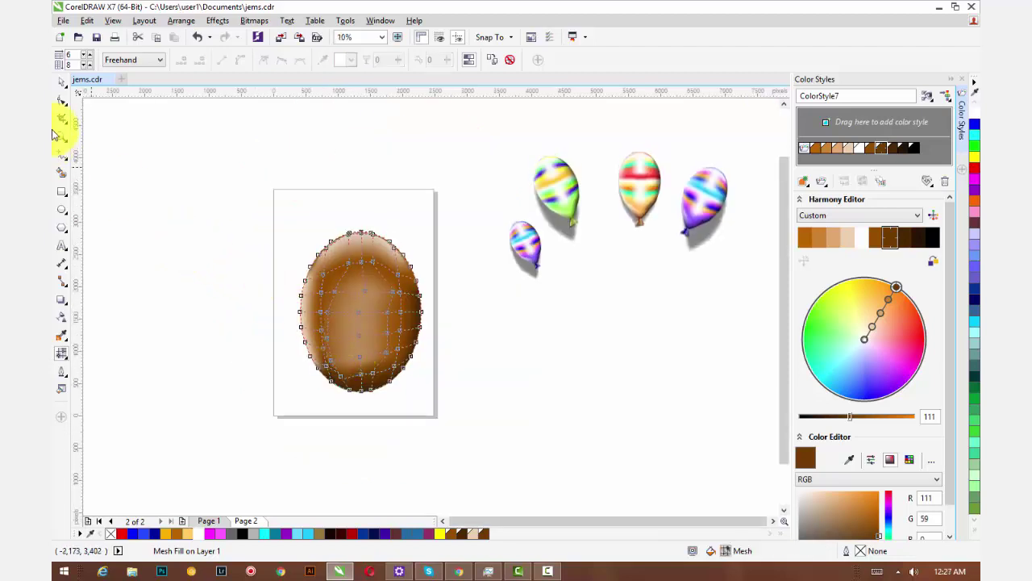
{"action": "left_click", "coordinate": [62, 81]}
{"action": "left_click", "coordinate": [150, 157]}
{"action": "scroll", "coordinate": [314, 327], "scroll_direction": "up", "scroll_amount": 2}
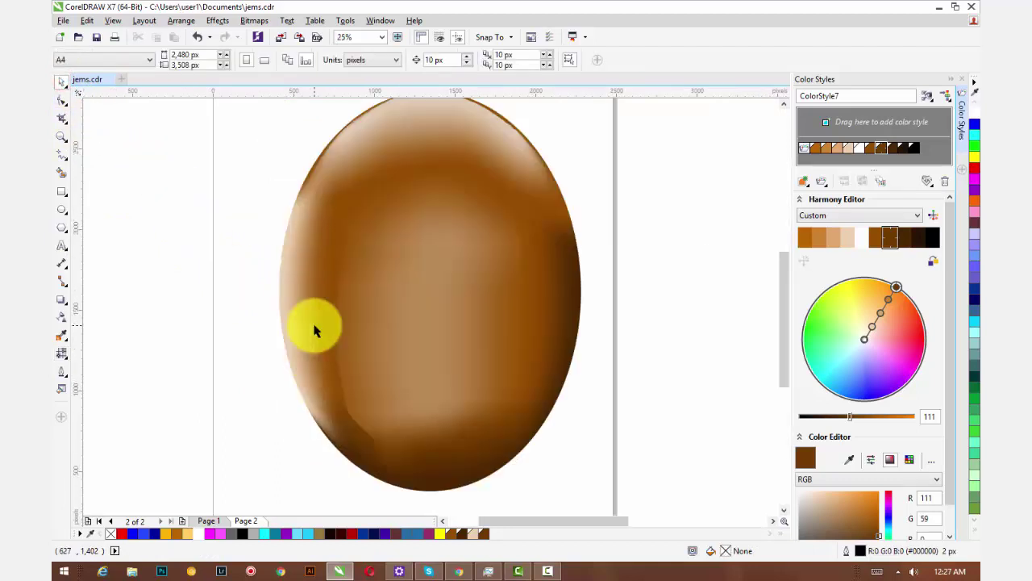
Reopen the ellipse's mesh and move the outer right column's upper node up and inward, and the right central column's node below it inward.
{"action": "left_click", "coordinate": [399, 302]}
{"action": "left_click", "coordinate": [398, 305]}
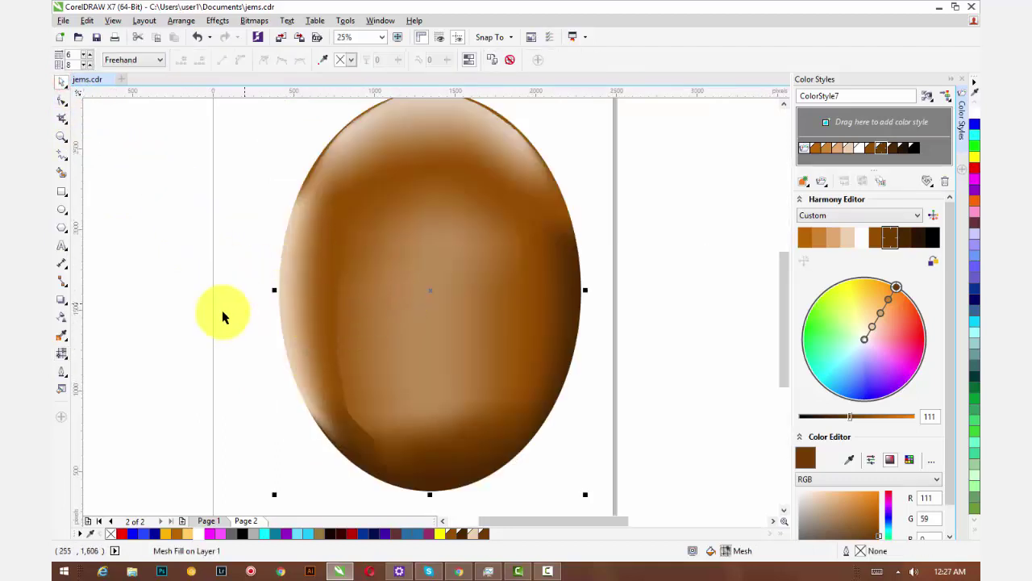
{"action": "left_click", "coordinate": [62, 353]}
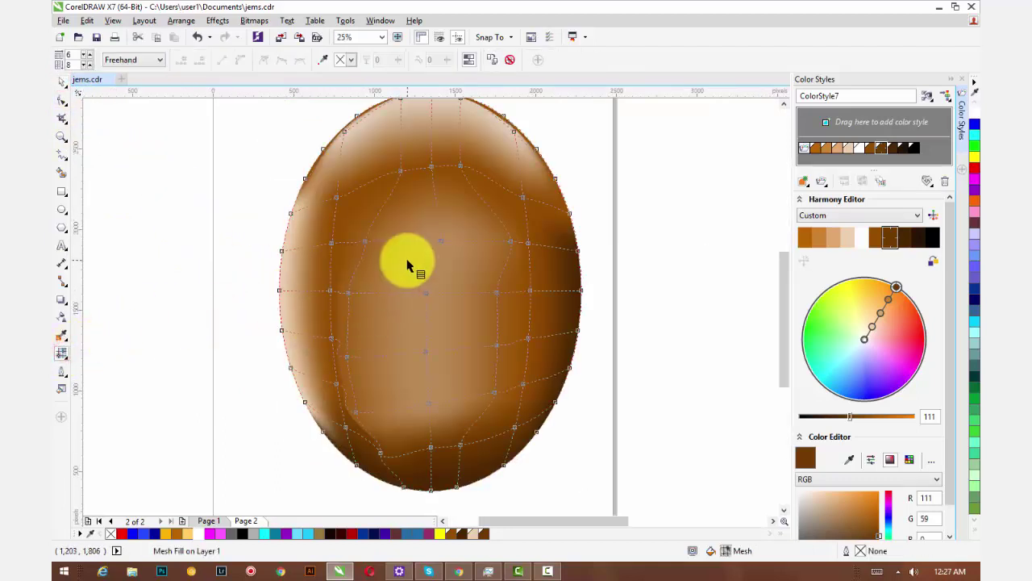
{"action": "left_click", "coordinate": [523, 190]}
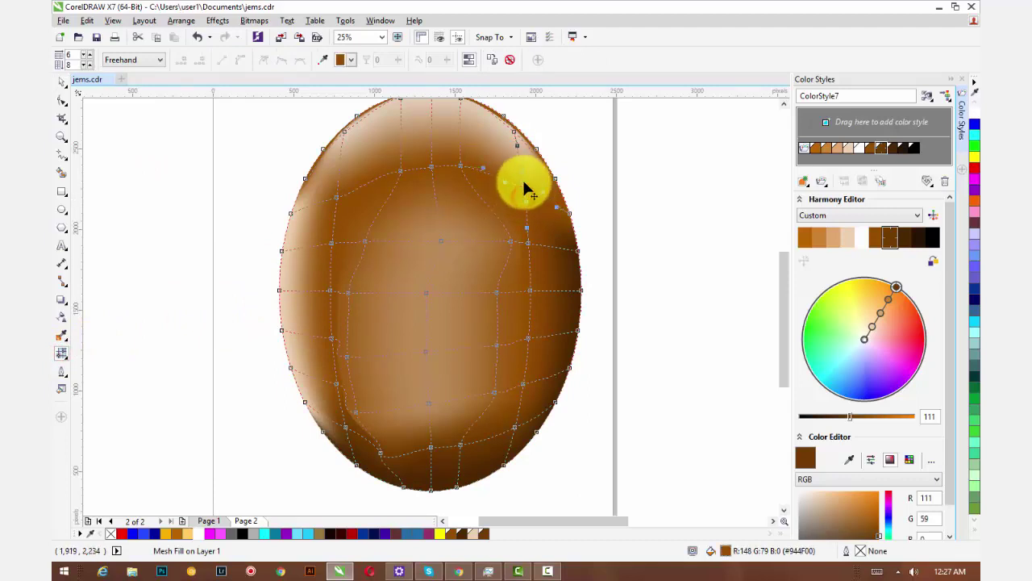
{"action": "left_click", "coordinate": [522, 169]}
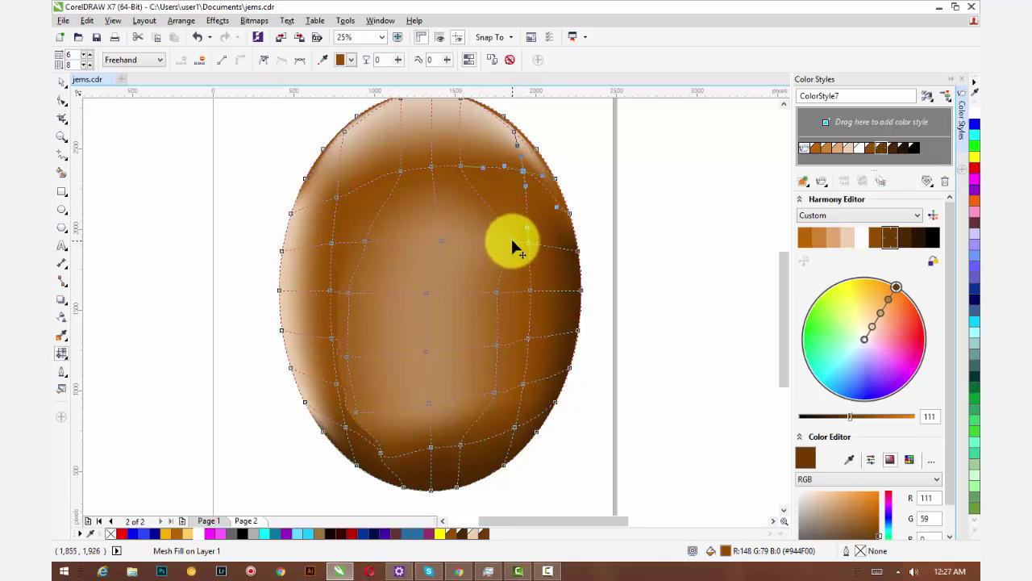
{"action": "left_click", "coordinate": [510, 237]}
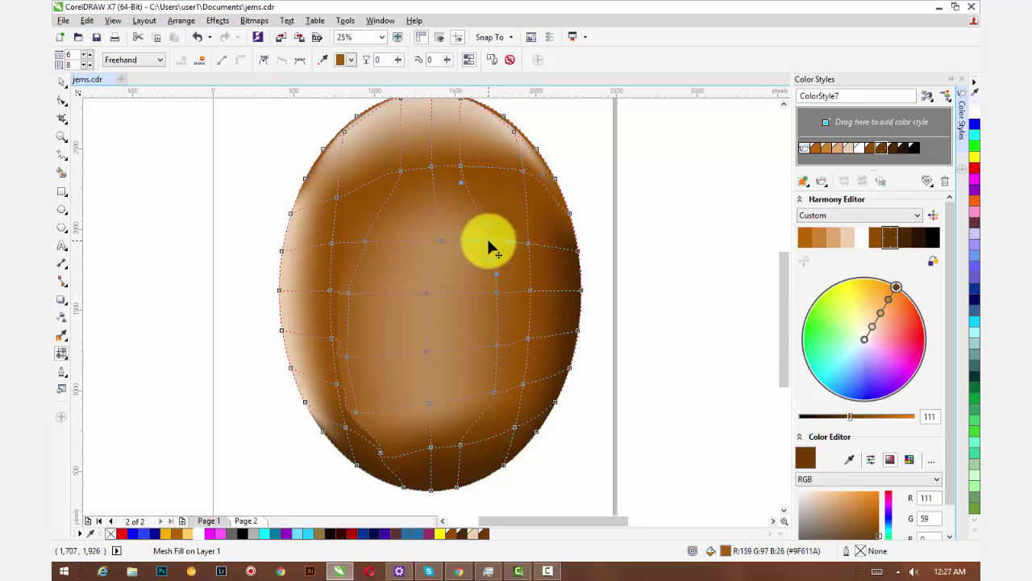
{"action": "left_click", "coordinate": [523, 170]}
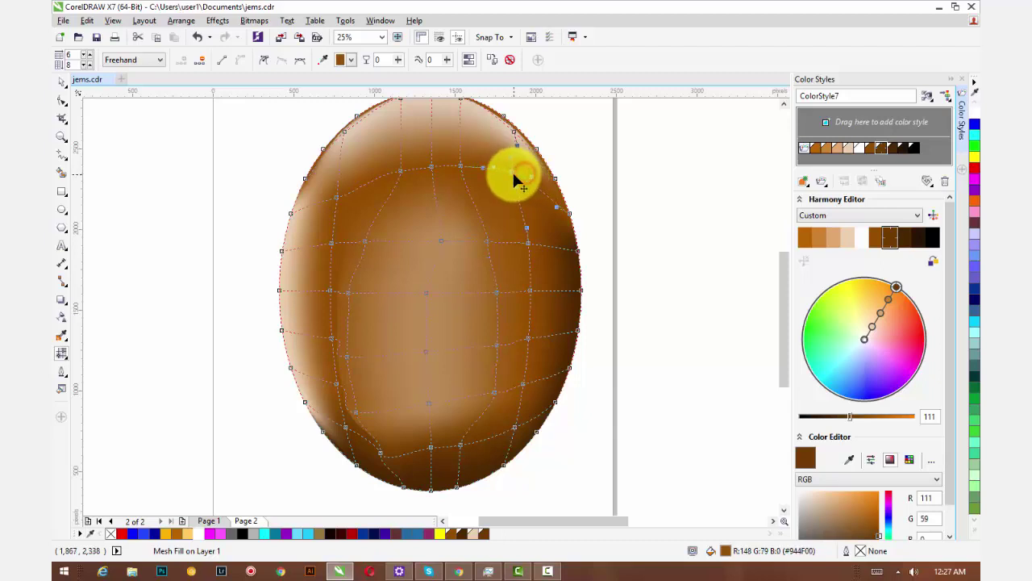
Nudge the two right-hand nodes of the row below inward and the outer right column's upper node slightly up and inward.
{"action": "left_click", "coordinate": [527, 245]}
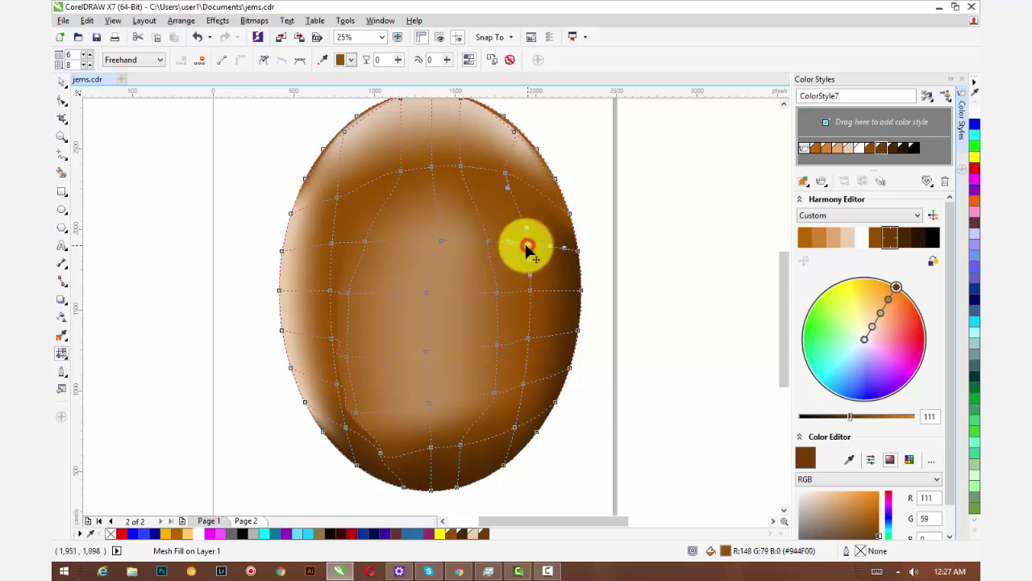
{"action": "left_click", "coordinate": [487, 242]}
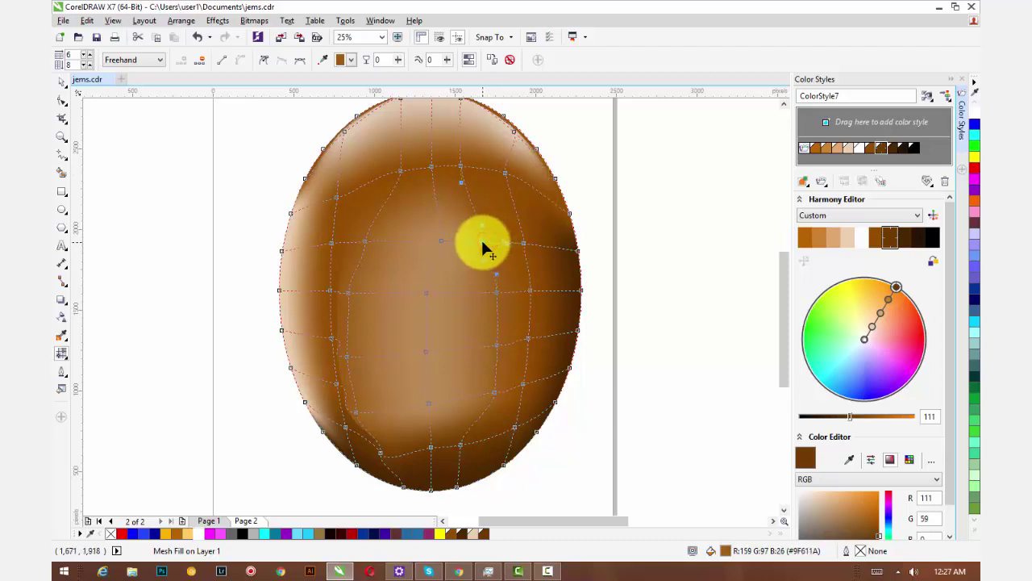
{"action": "left_click", "coordinate": [520, 241]}
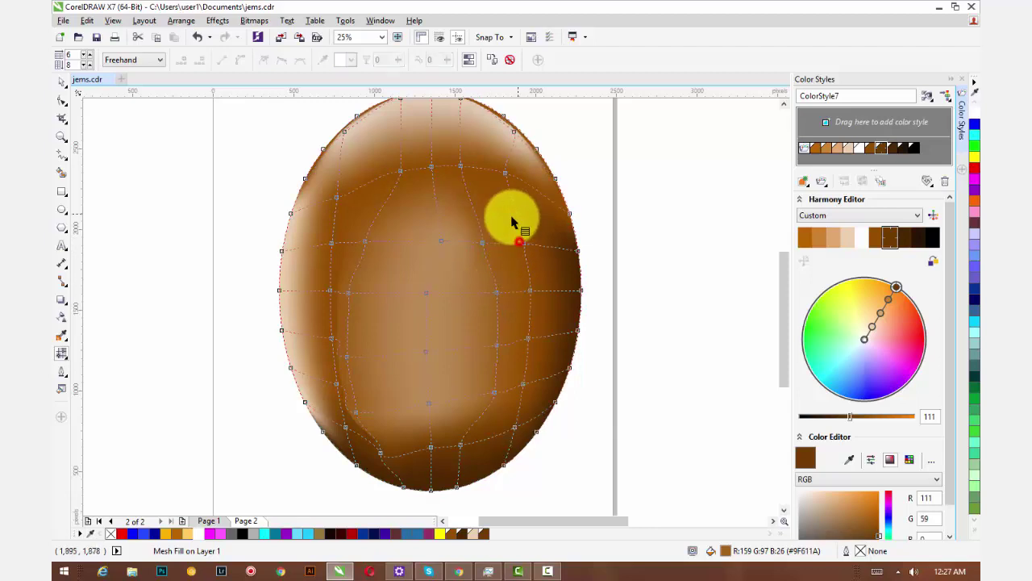
{"action": "double_click", "coordinate": [520, 240]}
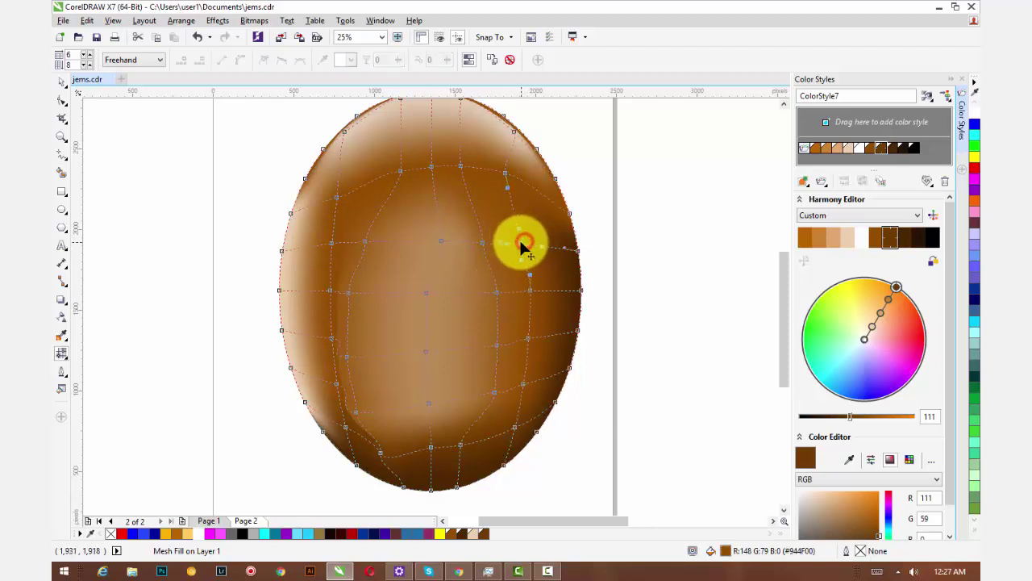
{"action": "left_click", "coordinate": [501, 171]}
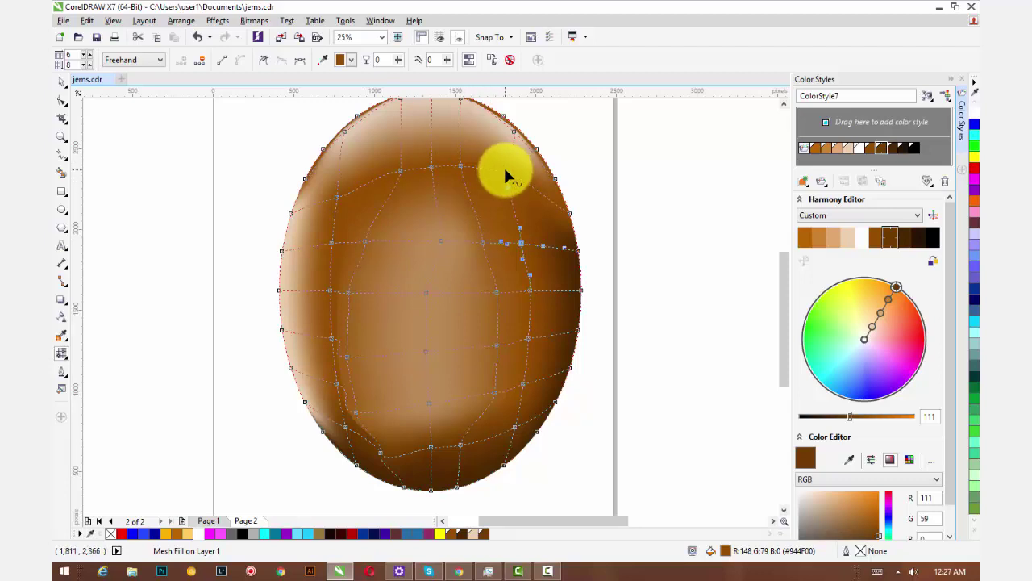
{"action": "left_click", "coordinate": [503, 170]}
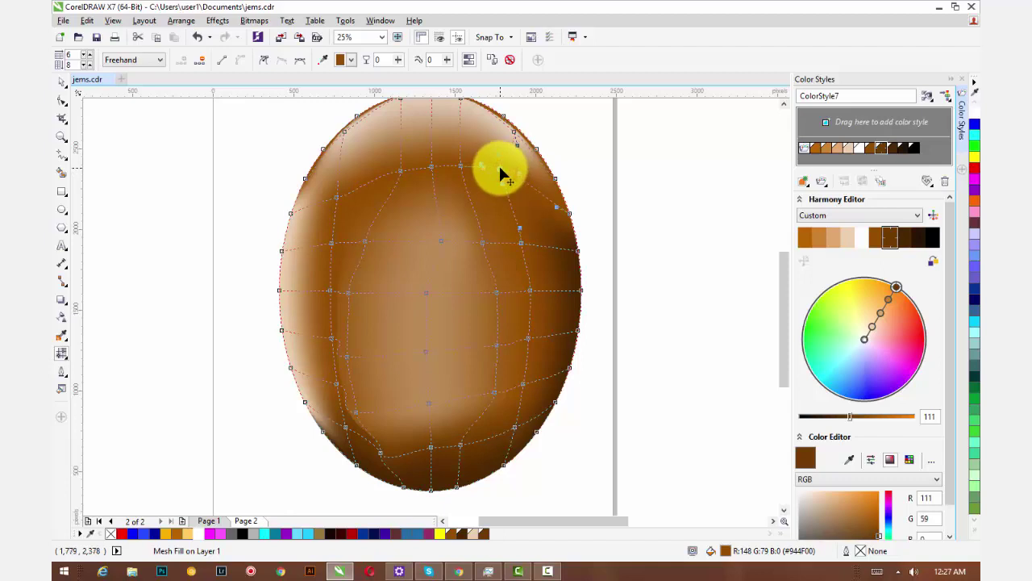
Bow the upper and lower horizontal mesh segments of the upper-right patch upward into slight curves.
{"action": "left_click", "coordinate": [476, 162]}
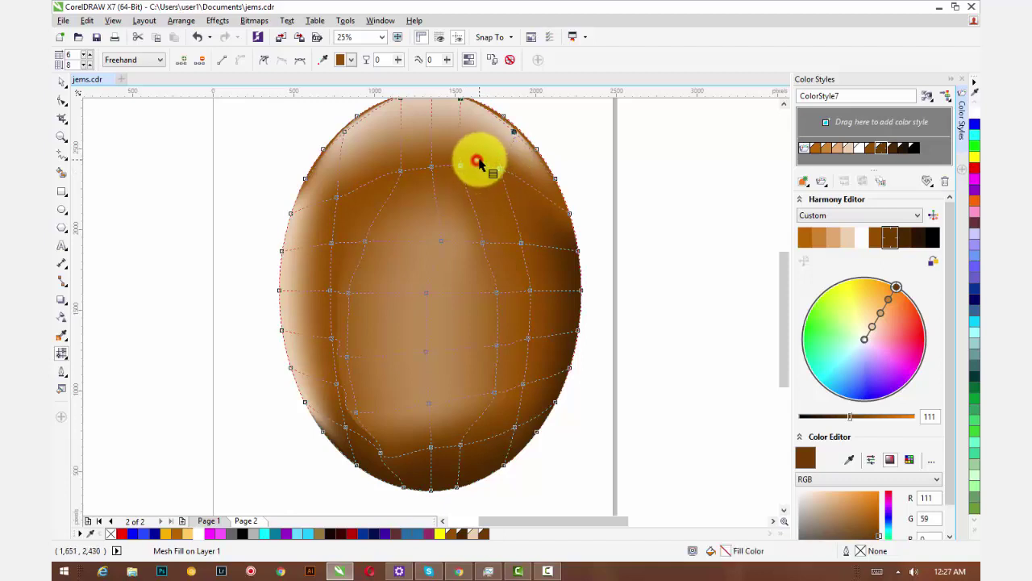
{"action": "scroll", "coordinate": [477, 173], "scroll_direction": "up", "scroll_amount": 1}
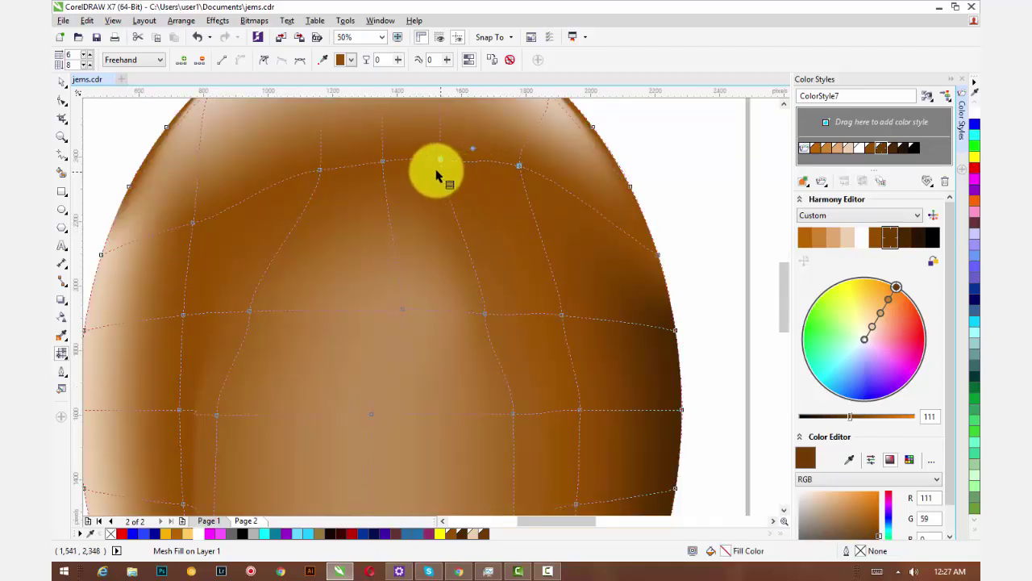
{"action": "left_click", "coordinate": [441, 162]}
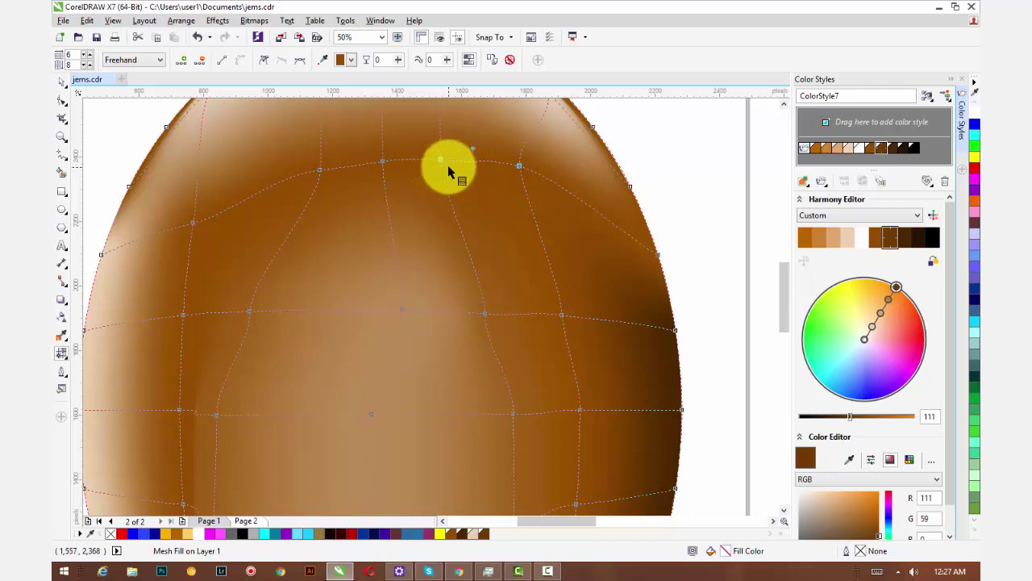
{"action": "left_click", "coordinate": [519, 165]}
{"action": "left_click", "coordinate": [653, 148]}
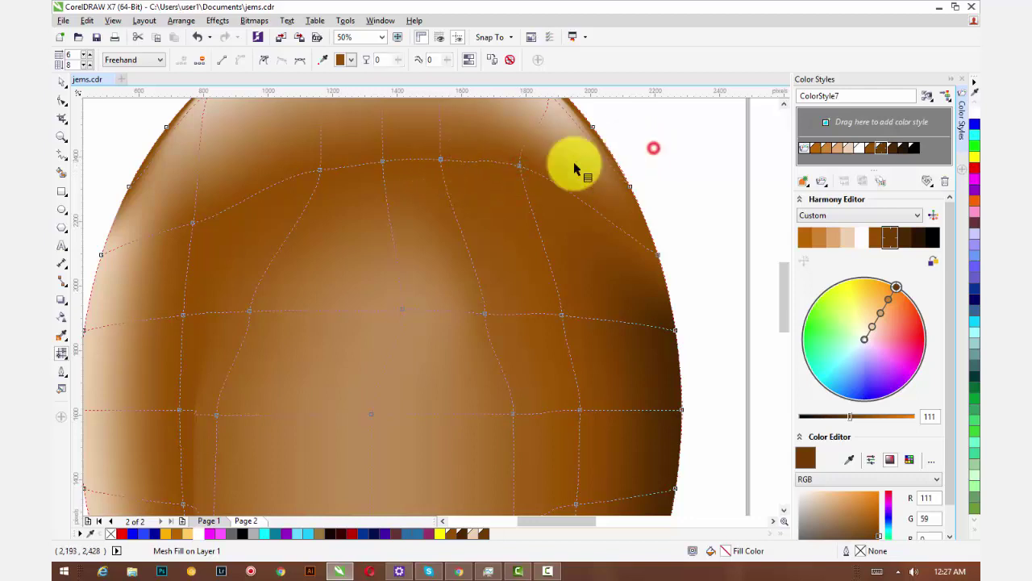
{"action": "left_click", "coordinate": [518, 166]}
{"action": "left_click", "coordinate": [484, 165]}
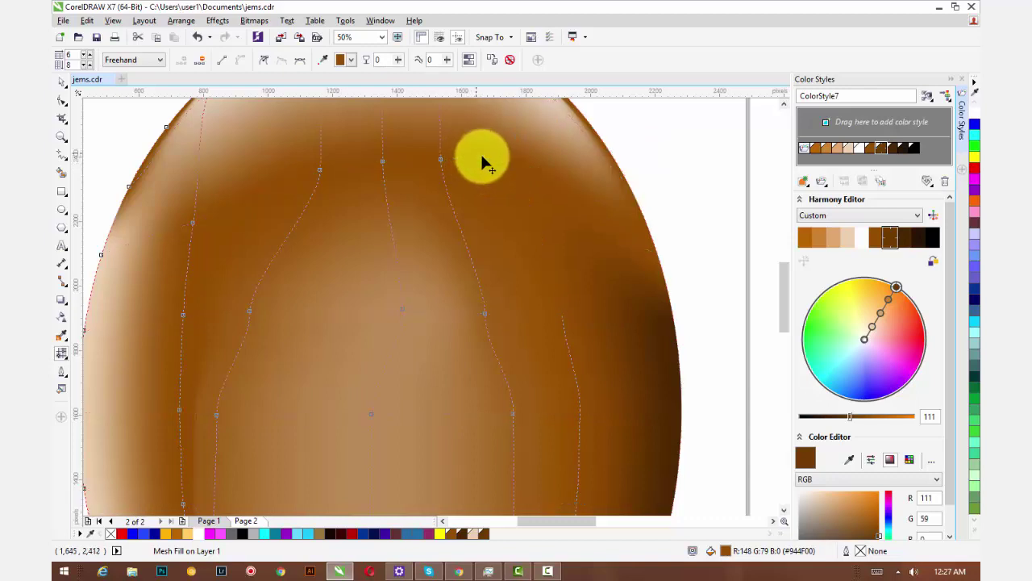
{"action": "left_click_drag", "start_coordinate": [482, 156], "coordinate": [483, 153]}
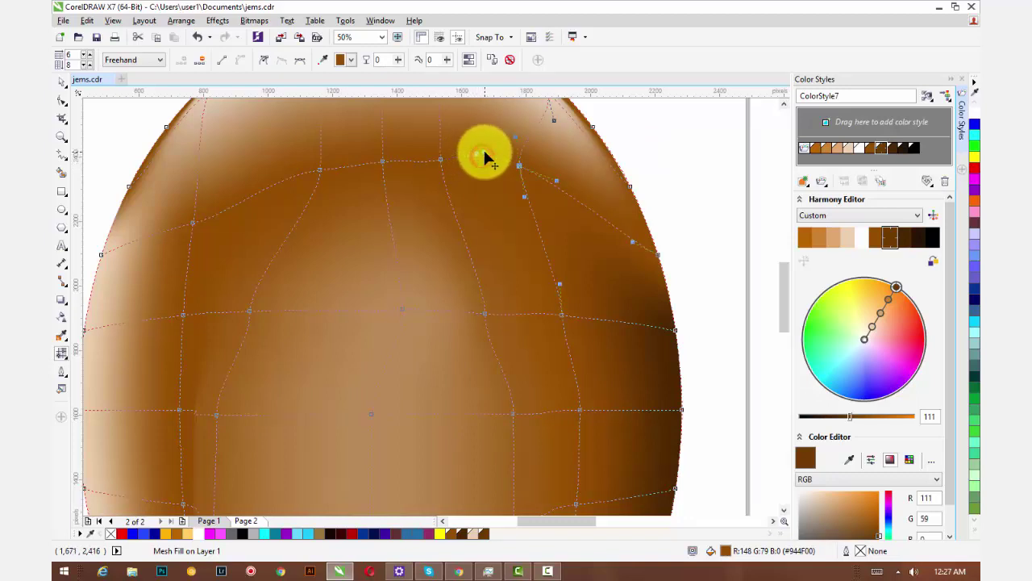
{"action": "left_click", "coordinate": [484, 312]}
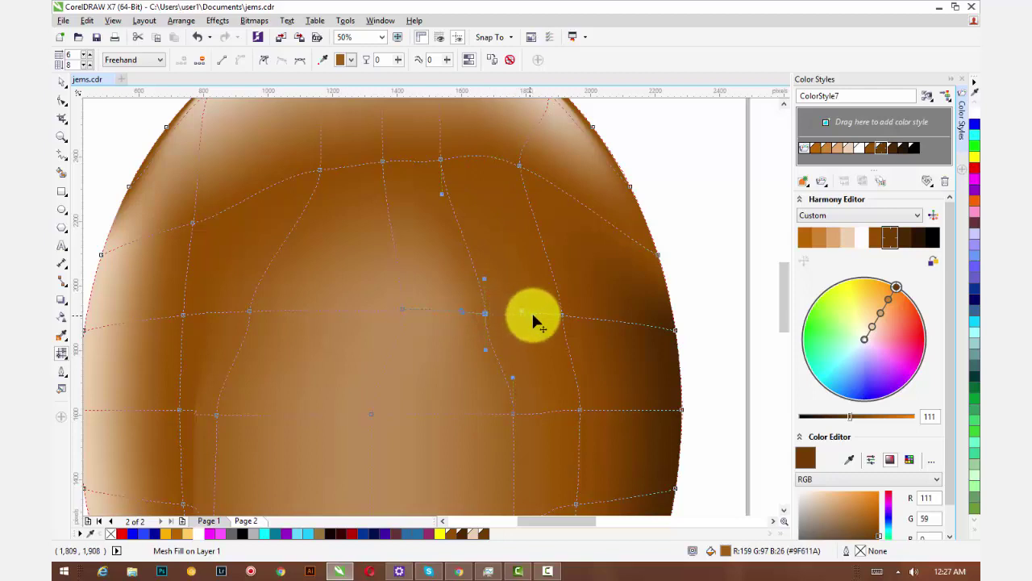
{"action": "left_click_drag", "start_coordinate": [532, 316], "coordinate": [527, 304]}
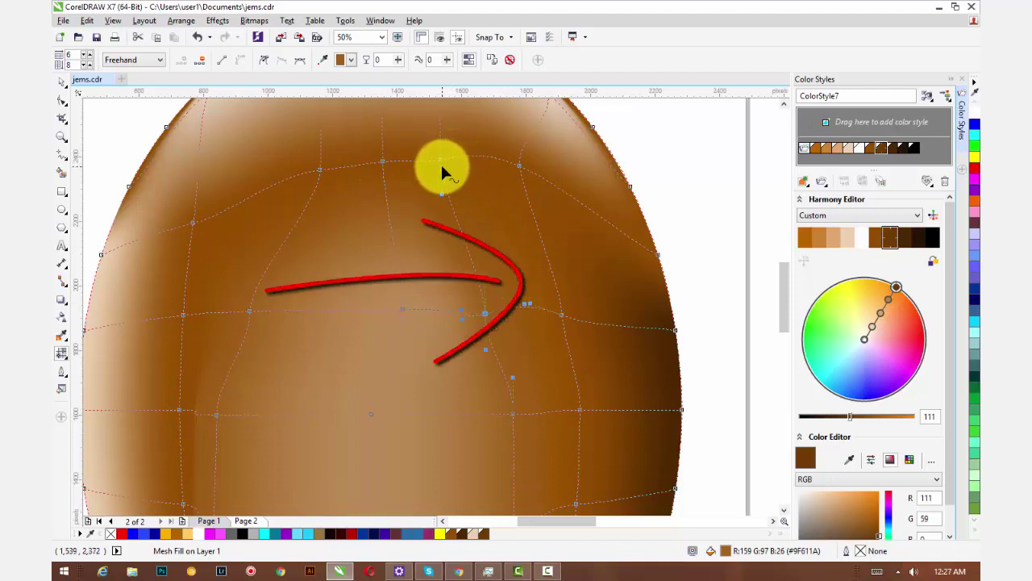
Add two horizontal and two vertical mesh lines just inside the borders of the upper-right patch.
{"action": "scroll", "coordinate": [442, 169], "scroll_direction": "up", "scroll_amount": 1}
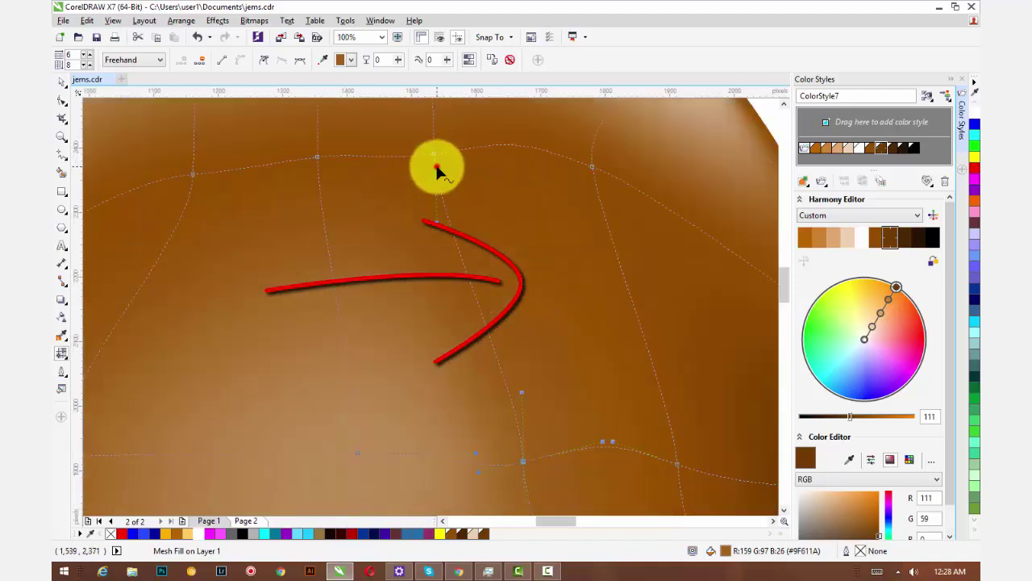
{"action": "left_click", "coordinate": [436, 170]}
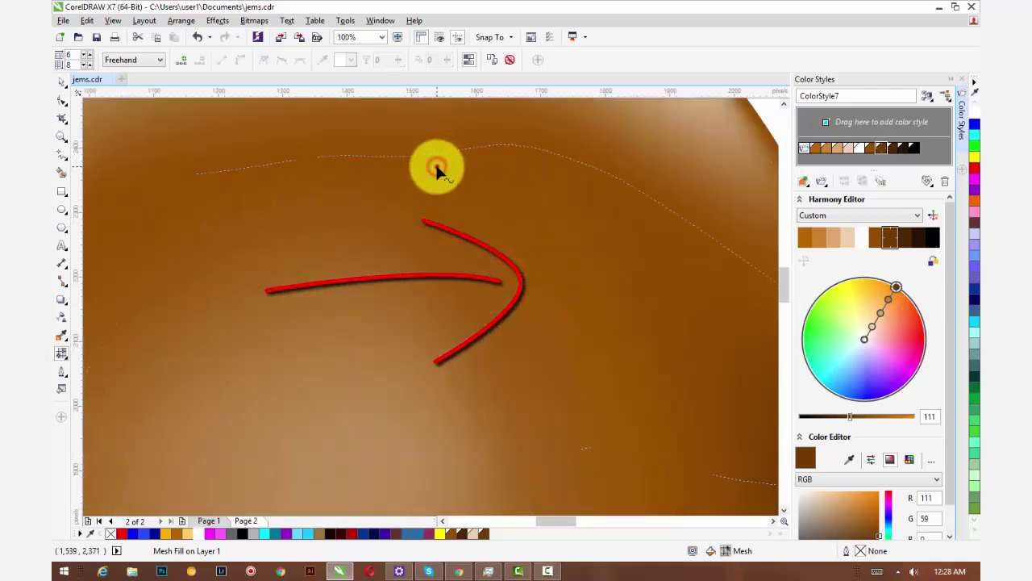
{"action": "double_click", "coordinate": [522, 449]}
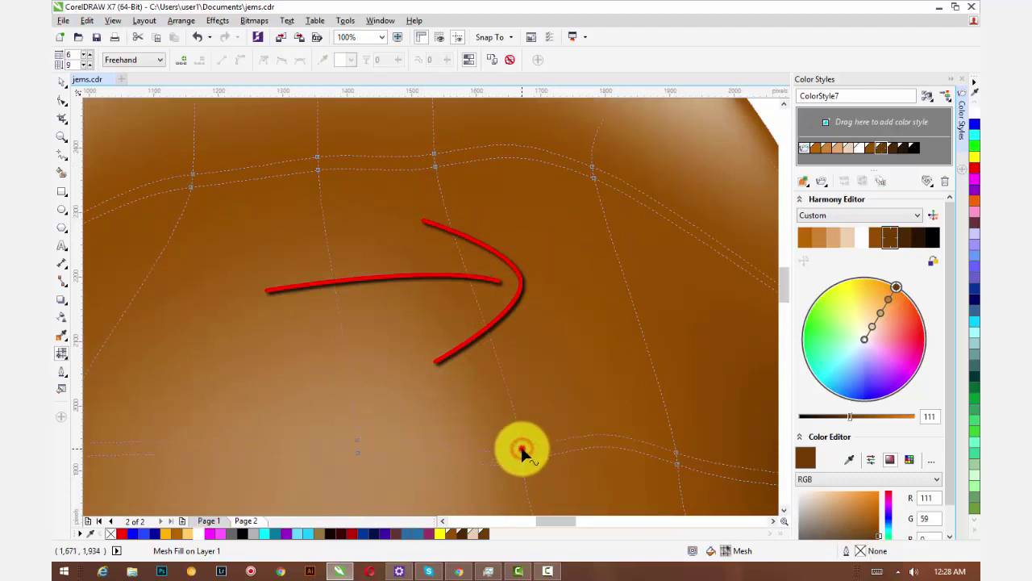
{"action": "left_click", "coordinate": [441, 166]}
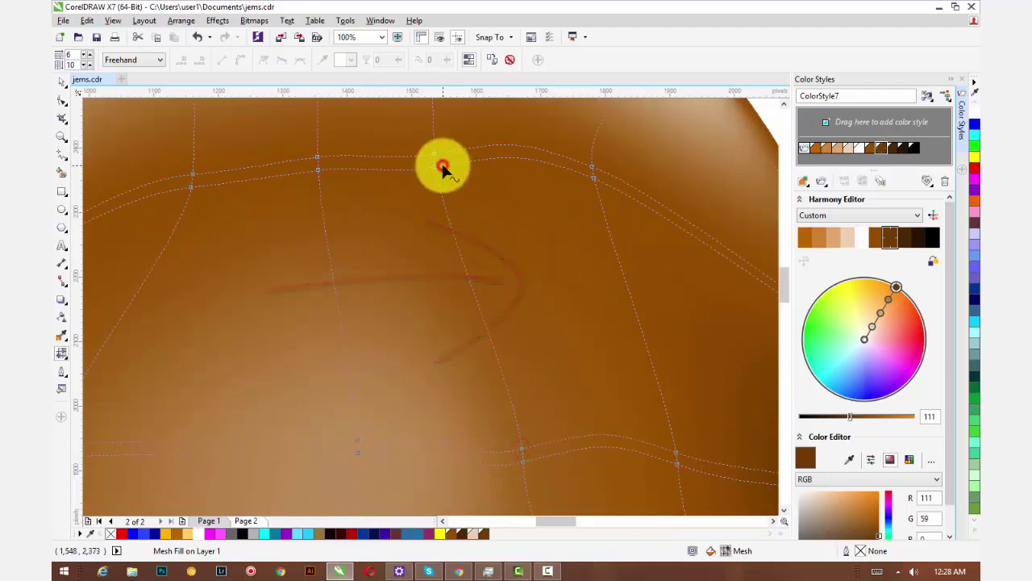
{"action": "double_click", "coordinate": [586, 172]}
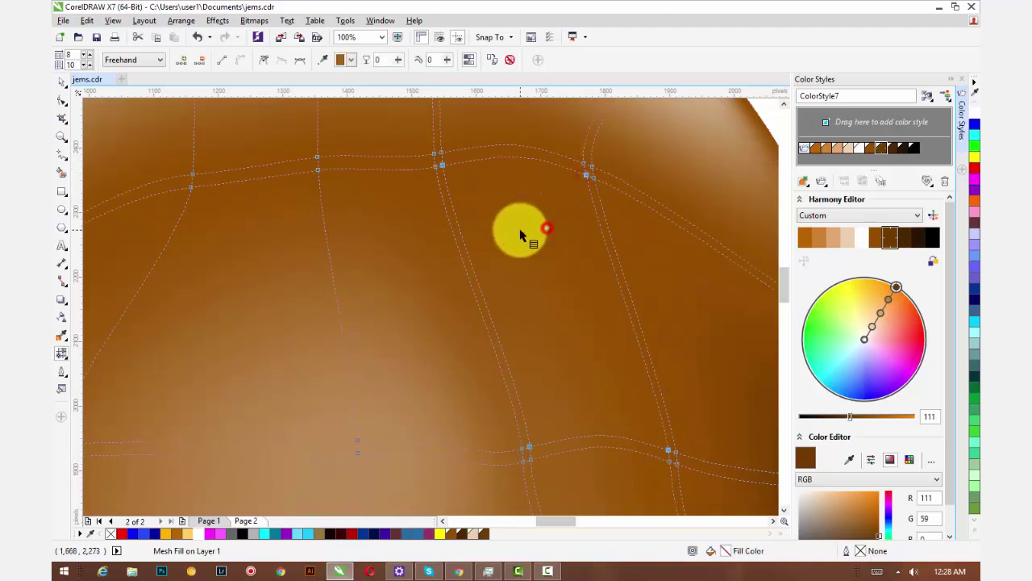
Fill the inner upper-right mesh patch with ColorStyle4 (R 237, G 210, B 178) and leave mesh editing.
{"action": "left_click", "coordinate": [850, 150]}
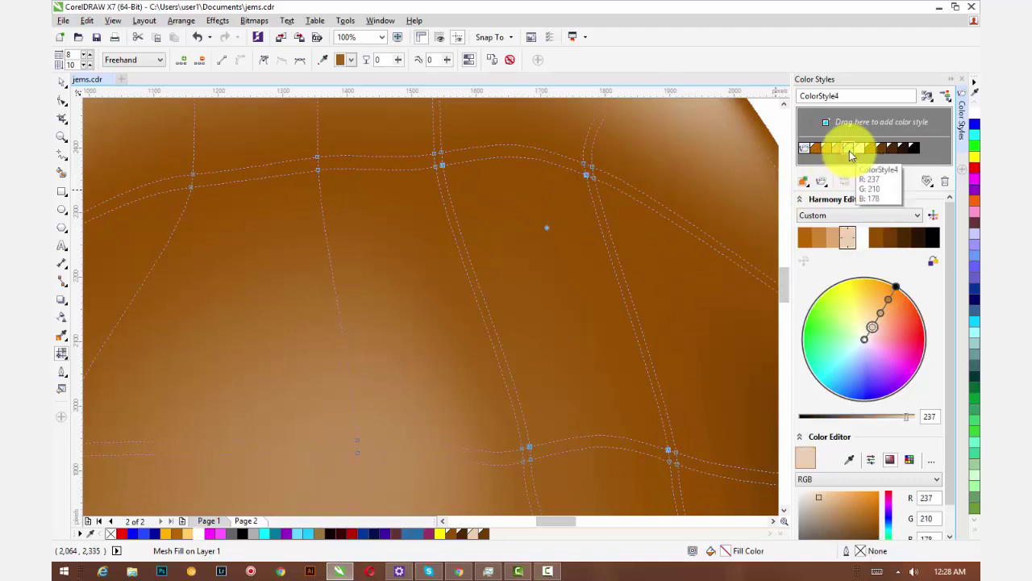
{"action": "left_click", "coordinate": [849, 150]}
{"action": "scroll", "coordinate": [621, 250], "scroll_direction": "down", "scroll_amount": 3}
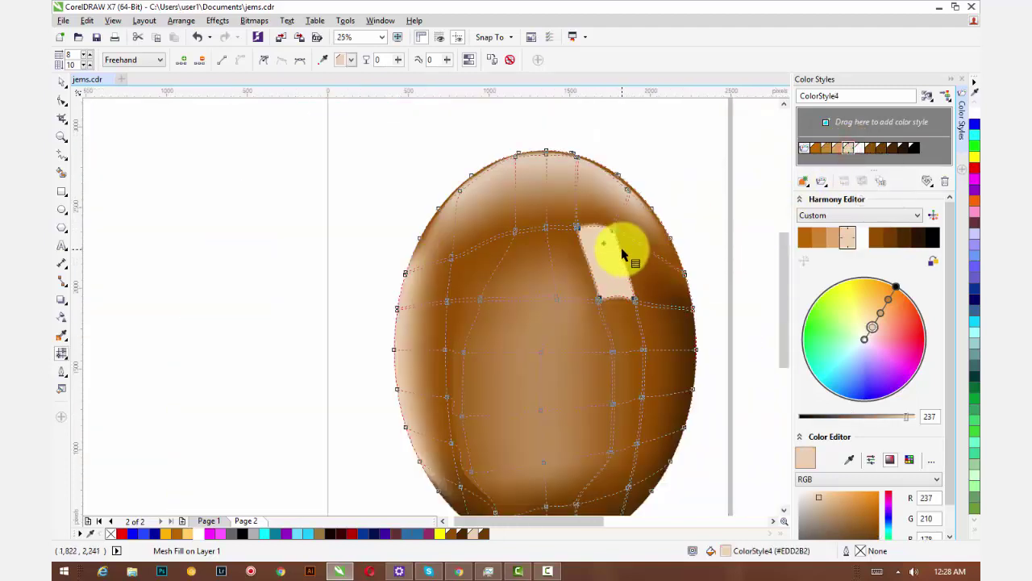
{"action": "left_click", "coordinate": [61, 83]}
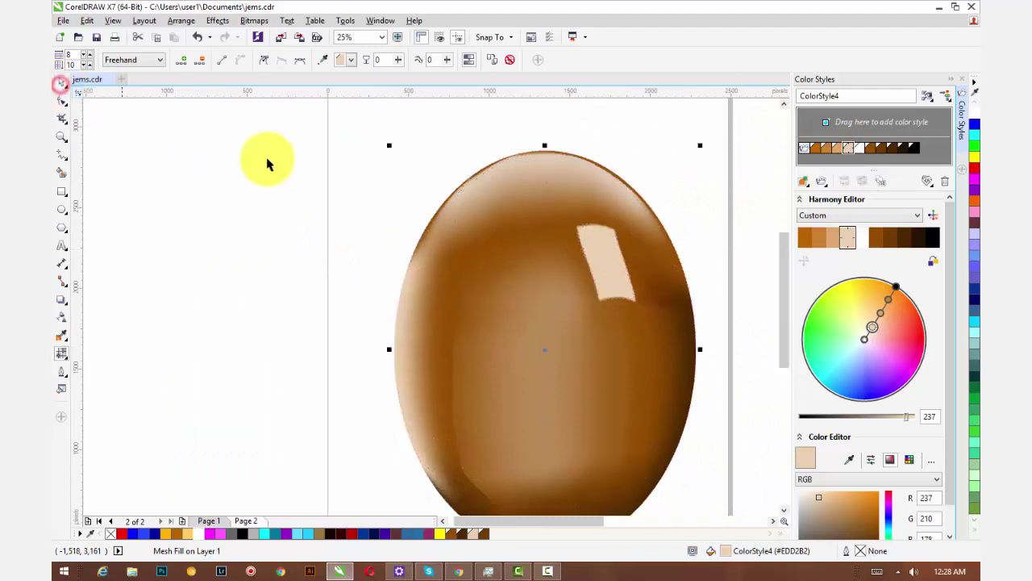
{"action": "left_click", "coordinate": [268, 160]}
{"action": "left_click_drag", "start_coordinate": [527, 237], "coordinate": [431, 200]}
Reopen the ellipse's mesh, spread the upper-left horizontal lines by adding one above, and tint the left column's node between them white.
{"action": "left_click", "coordinate": [396, 265]}
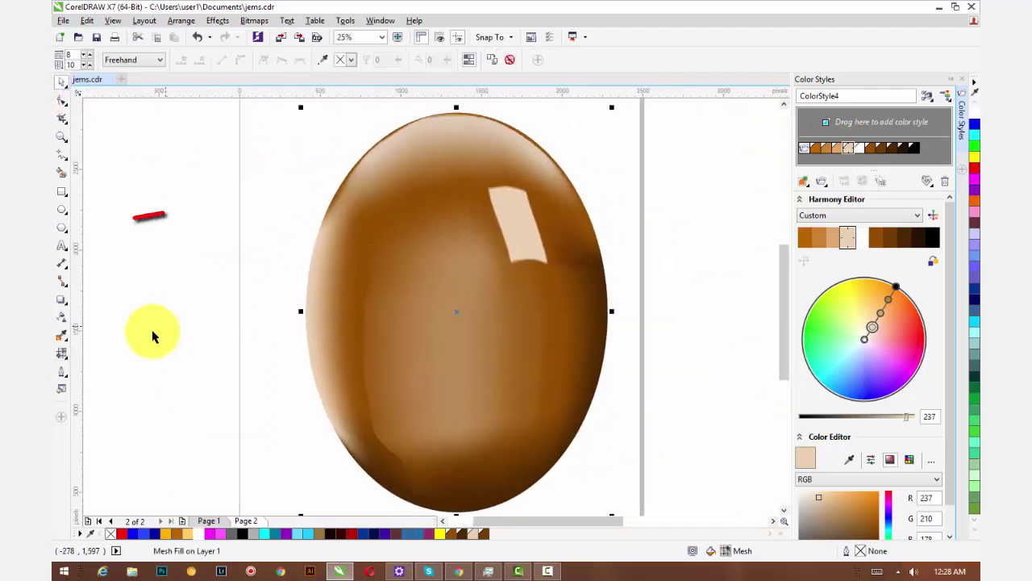
{"action": "left_click", "coordinate": [62, 352]}
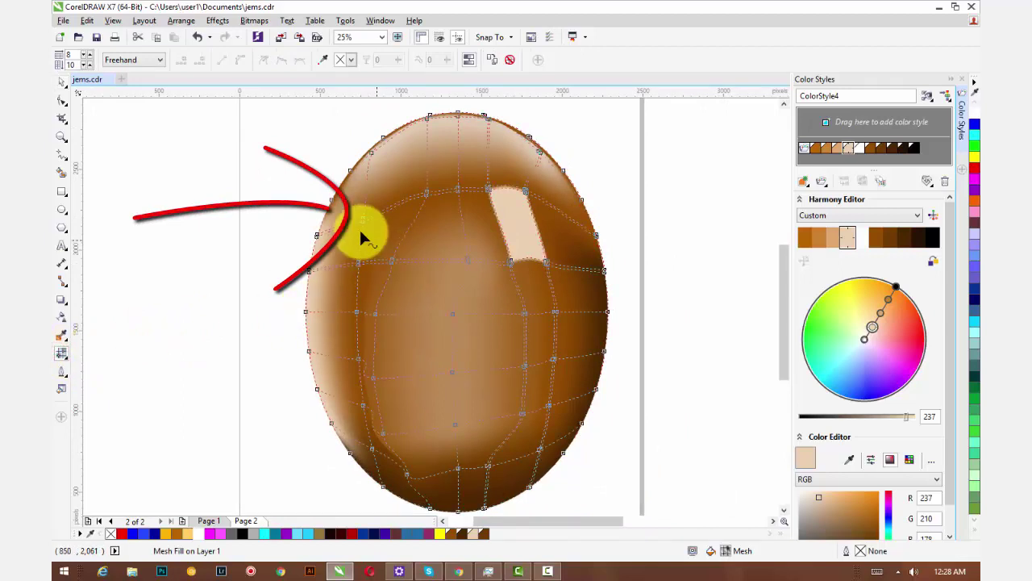
{"action": "scroll", "coordinate": [361, 231], "scroll_direction": "up", "scroll_amount": 1}
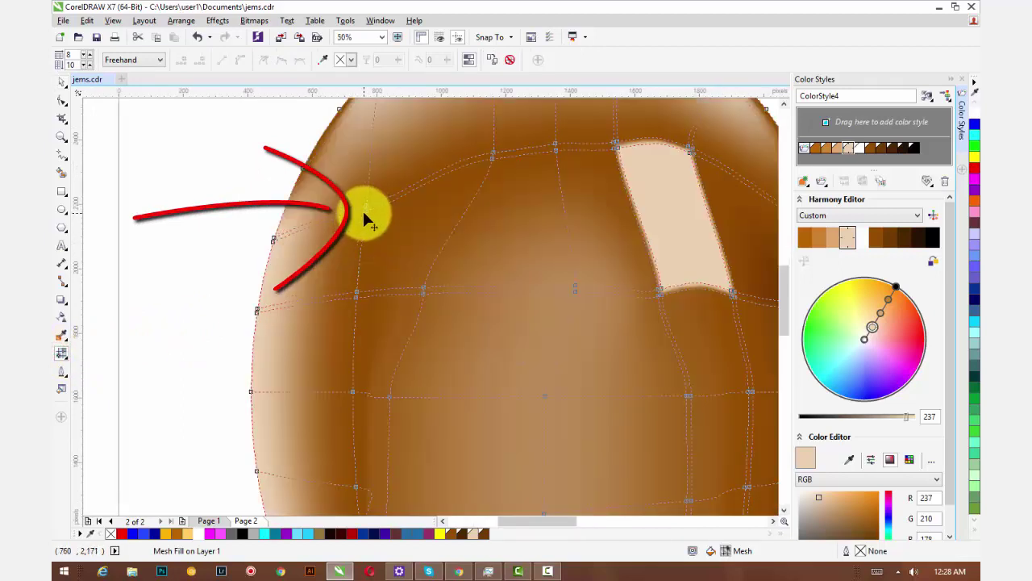
{"action": "left_click", "coordinate": [361, 242]}
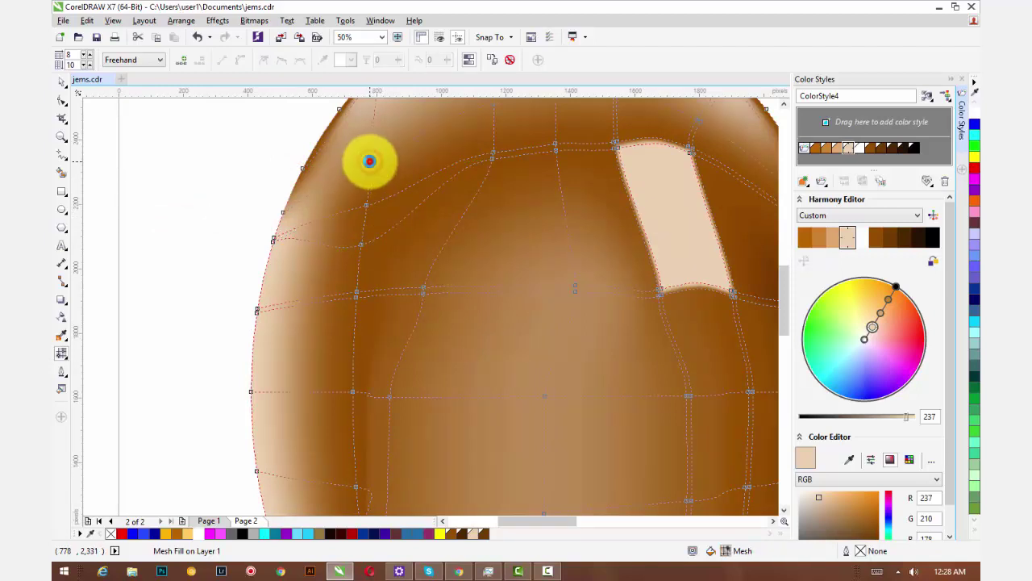
{"action": "left_click", "coordinate": [369, 203]}
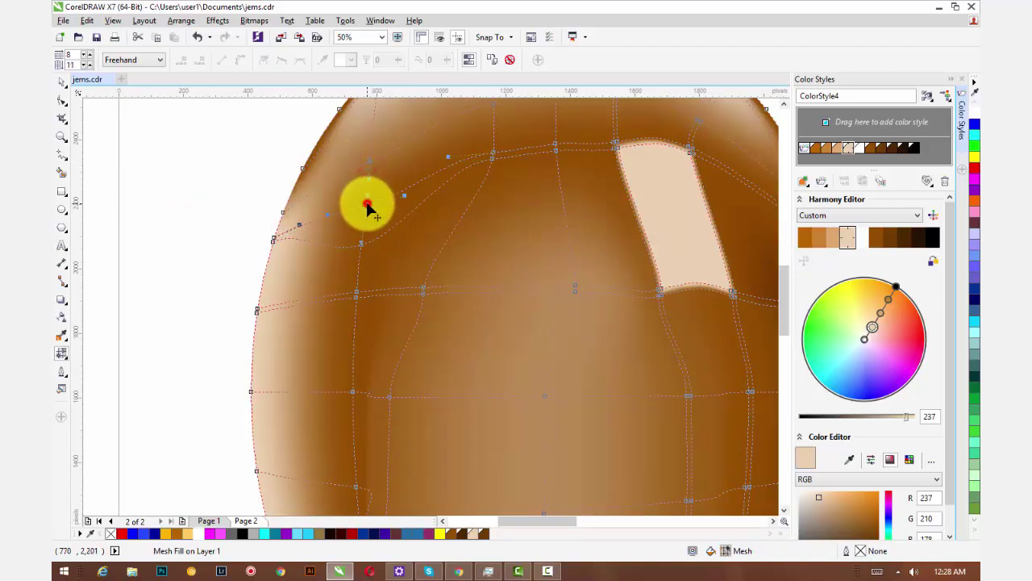
{"action": "left_click", "coordinate": [201, 535], "text": "ctrl"}
{"action": "left_click", "coordinate": [201, 535]}
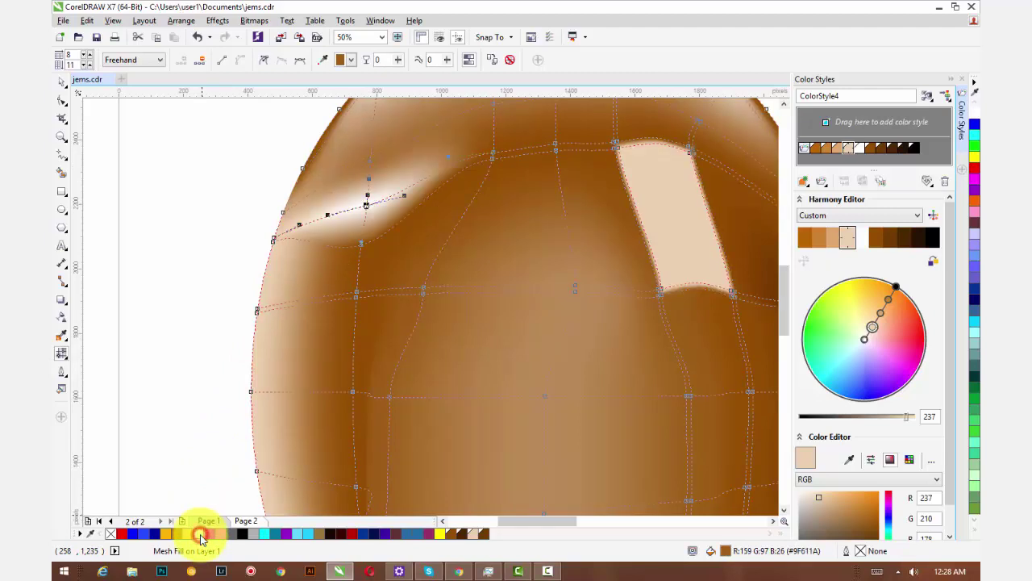
Widen the upper-left highlight by moving its lower node down, bending its outer handle downward, and raising its upper node.
{"action": "left_click", "coordinate": [359, 242]}
{"action": "left_click_drag", "start_coordinate": [359, 267], "coordinate": [317, 282]}
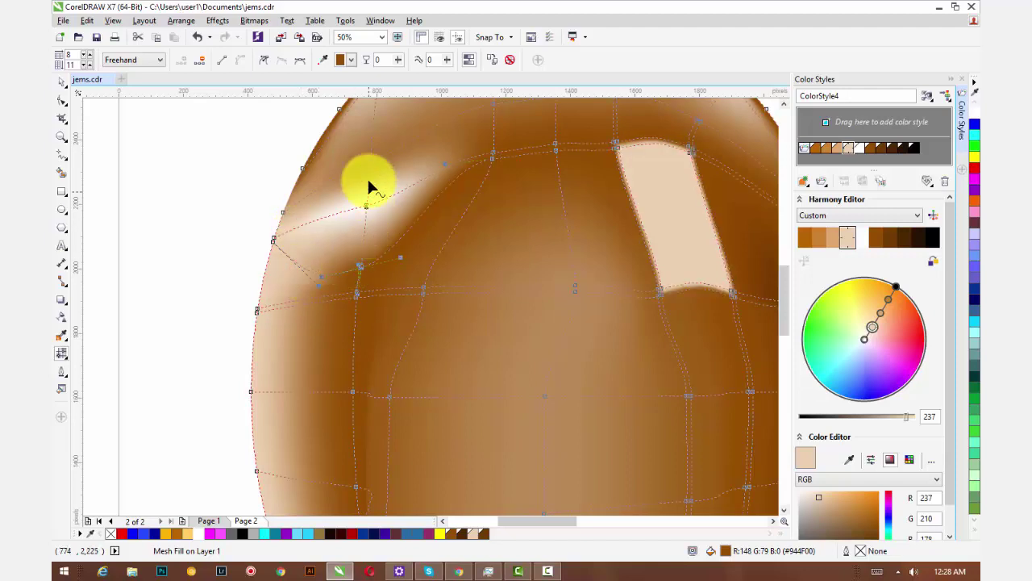
{"action": "left_click_drag", "start_coordinate": [371, 163], "coordinate": [371, 139]}
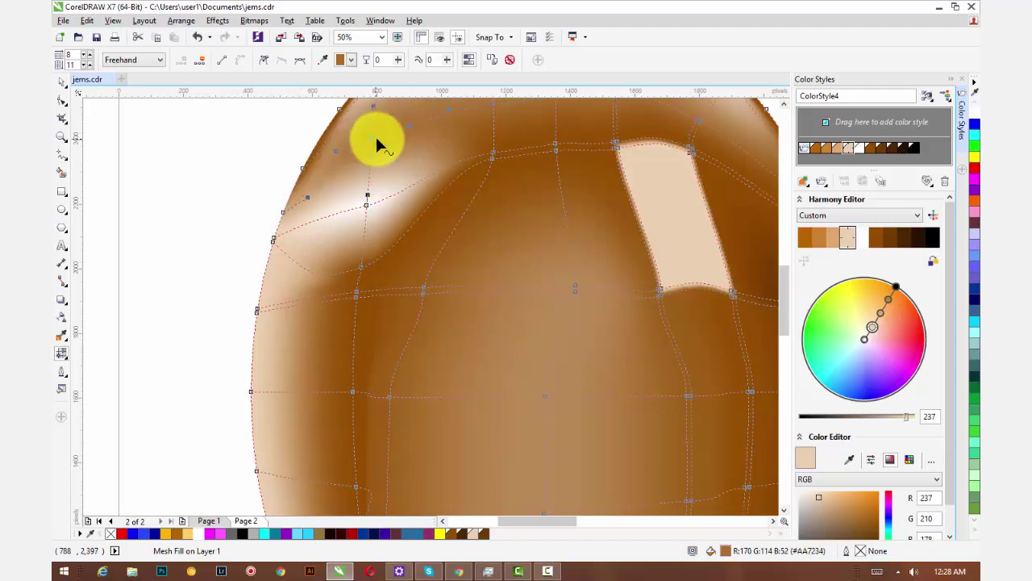
{"action": "scroll", "coordinate": [403, 169], "scroll_direction": "down", "scroll_amount": 2}
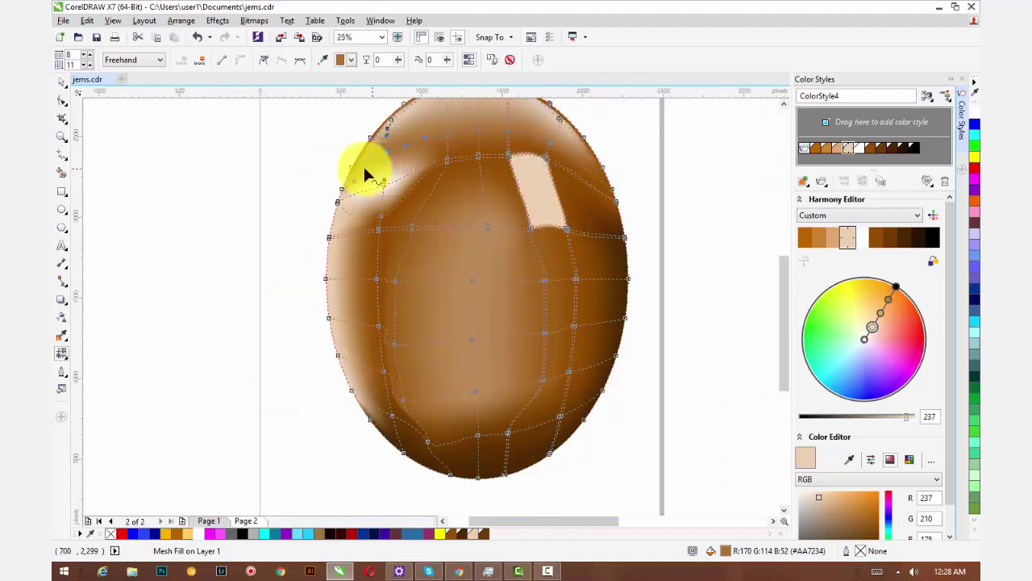
Lower the left column's node beneath the upper-left highlight and bring the highlight's lower node down to just above it.
{"action": "left_click", "coordinate": [366, 233]}
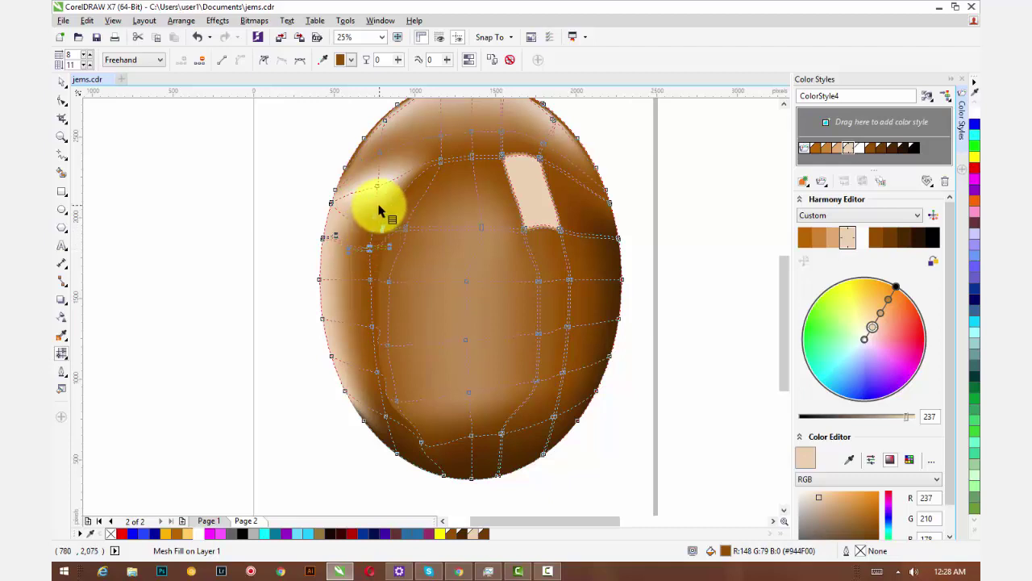
{"action": "left_click_drag", "start_coordinate": [372, 212], "coordinate": [369, 229]}
{"action": "key", "text": "ctrl+z"}
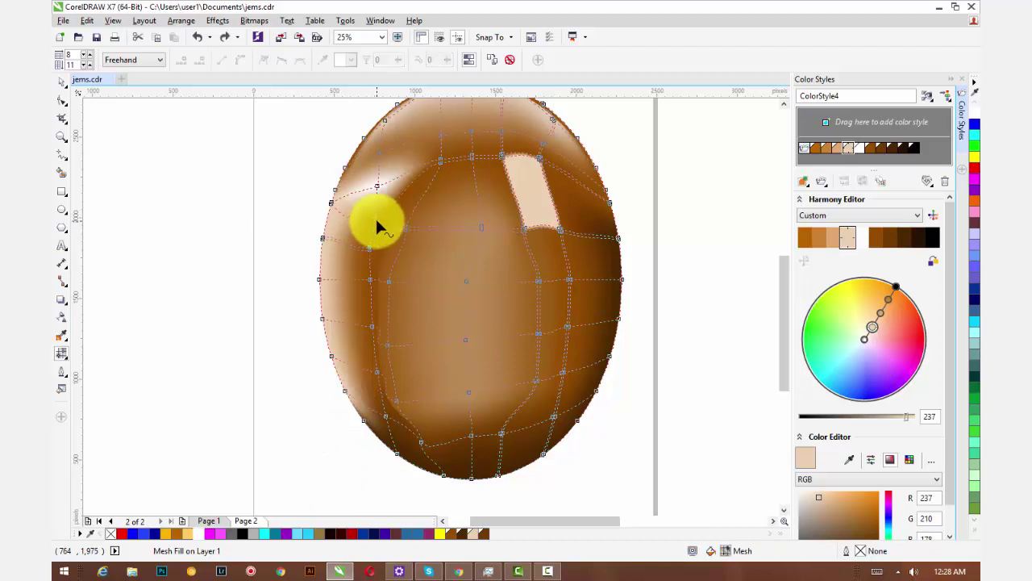
{"action": "left_click", "coordinate": [374, 216]}
{"action": "left_click_drag", "start_coordinate": [371, 235], "coordinate": [371, 235]}
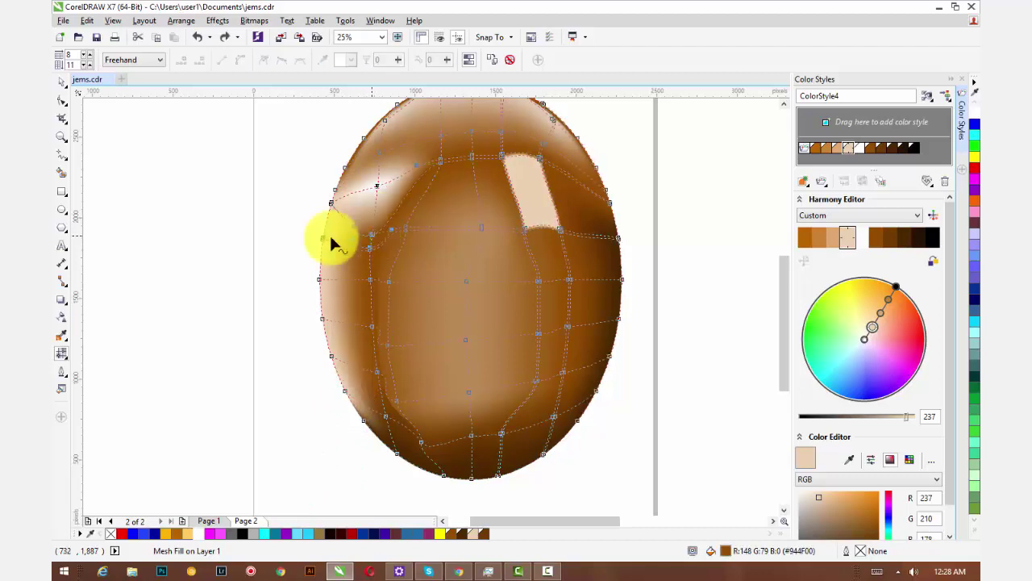
Move the inner left column's node in the ellipse's middle row slightly up and outward toward the neighbouring column.
{"action": "left_click", "coordinate": [309, 237]}
{"action": "left_click_drag", "start_coordinate": [318, 258], "coordinate": [272, 246]}
{"action": "double_click", "coordinate": [273, 265]}
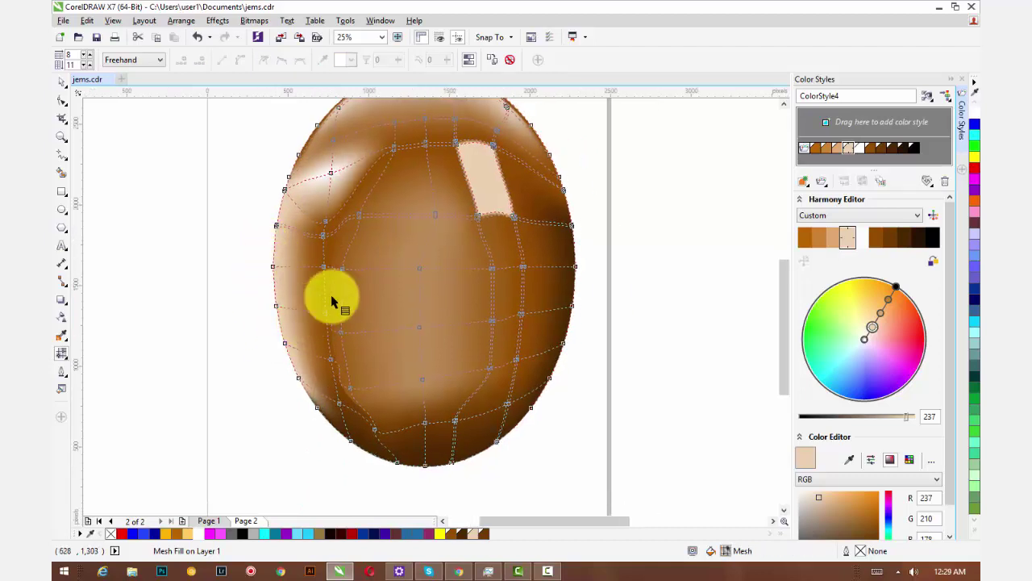
{"action": "left_click_drag", "start_coordinate": [342, 270], "coordinate": [331, 258]}
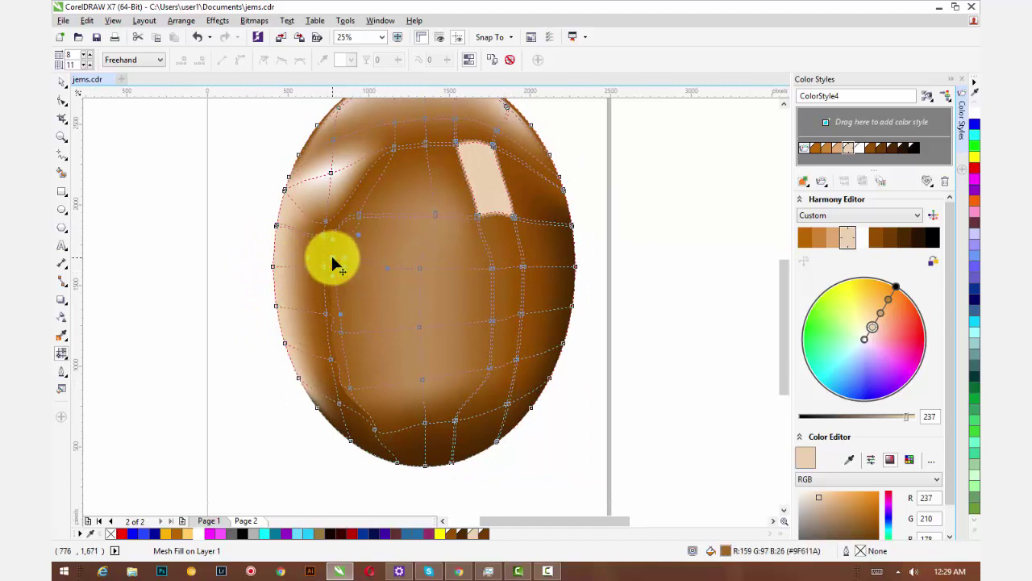
{"action": "scroll", "coordinate": [530, 289], "scroll_direction": "up", "scroll_amount": 1}
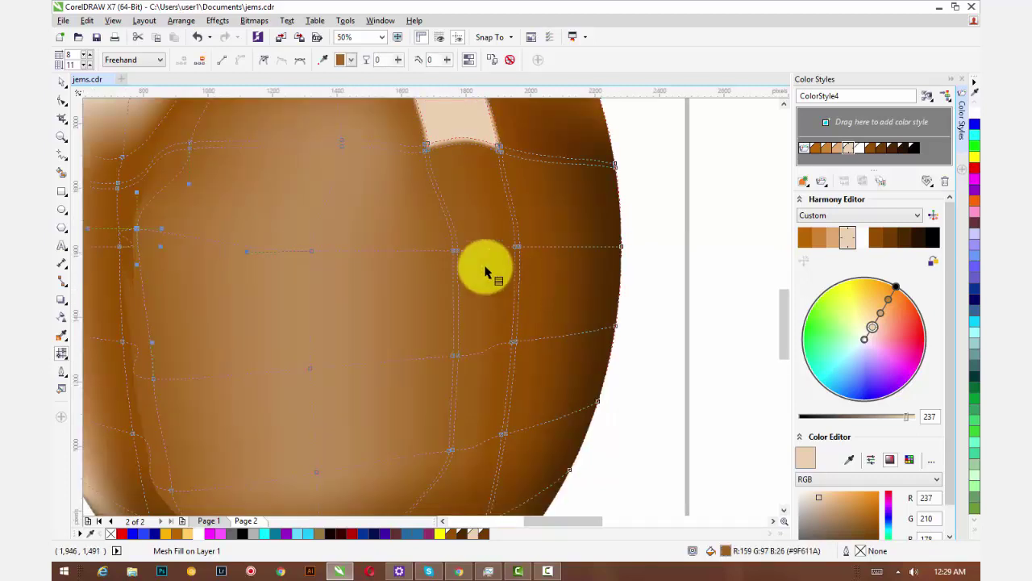
Move the inner right column's three nodes below the reflection outward toward the neighbouring column and adjust the lowest one's handle.
{"action": "left_click_drag", "start_coordinate": [455, 247], "coordinate": [501, 238]}
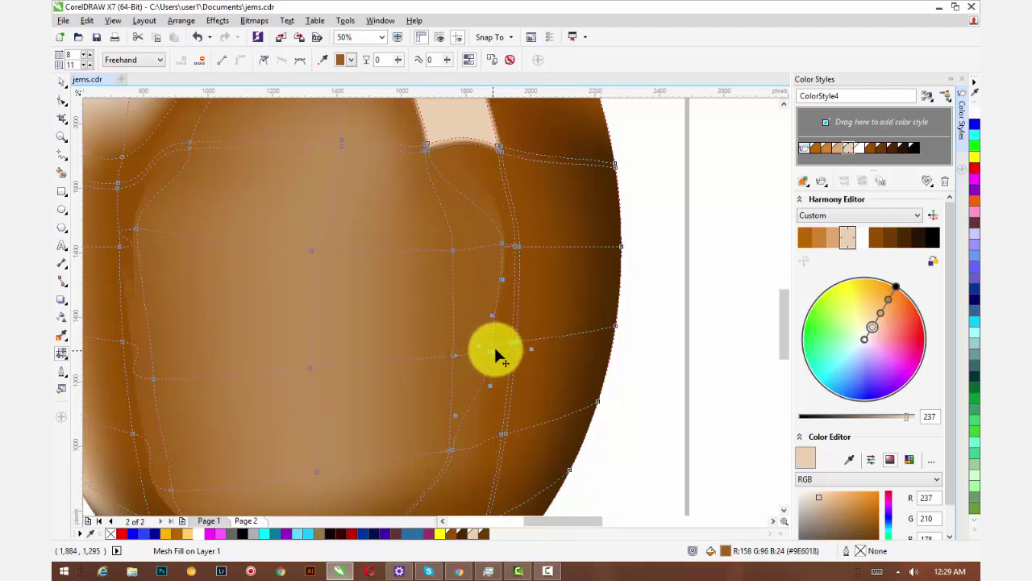
{"action": "left_click_drag", "start_coordinate": [495, 348], "coordinate": [494, 346]}
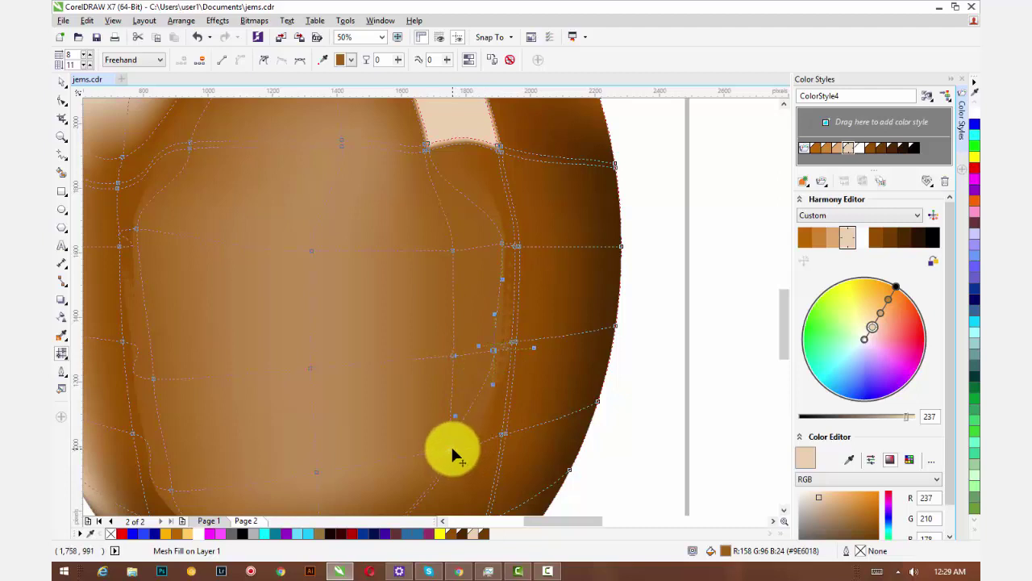
{"action": "left_click_drag", "start_coordinate": [453, 450], "coordinate": [510, 434]}
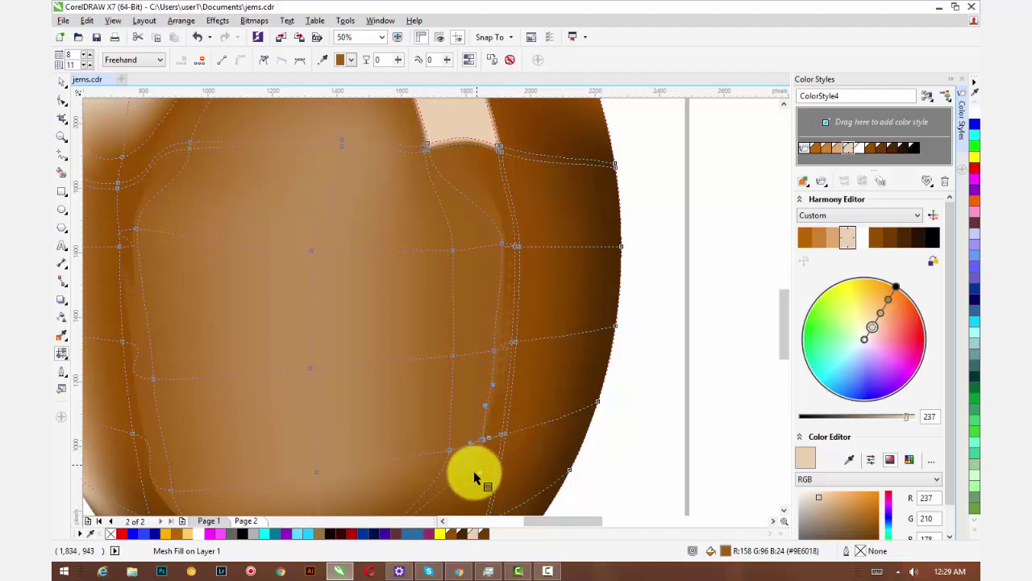
{"action": "left_click_drag", "start_coordinate": [481, 474], "coordinate": [495, 362]}
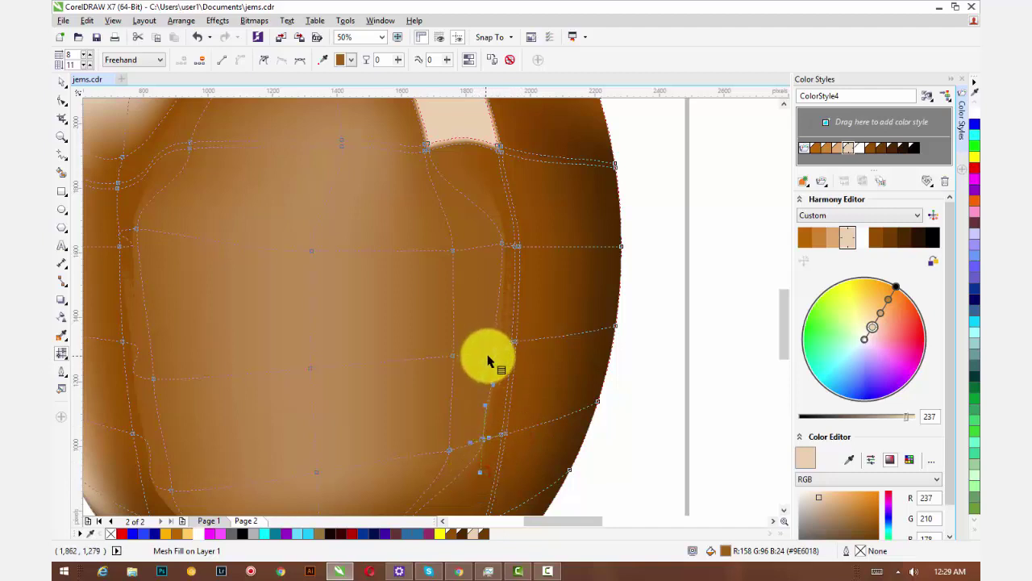
Shorten the outer horizontal handles of the upper two shifted nodes in the inner right column.
{"action": "left_click", "coordinate": [498, 347]}
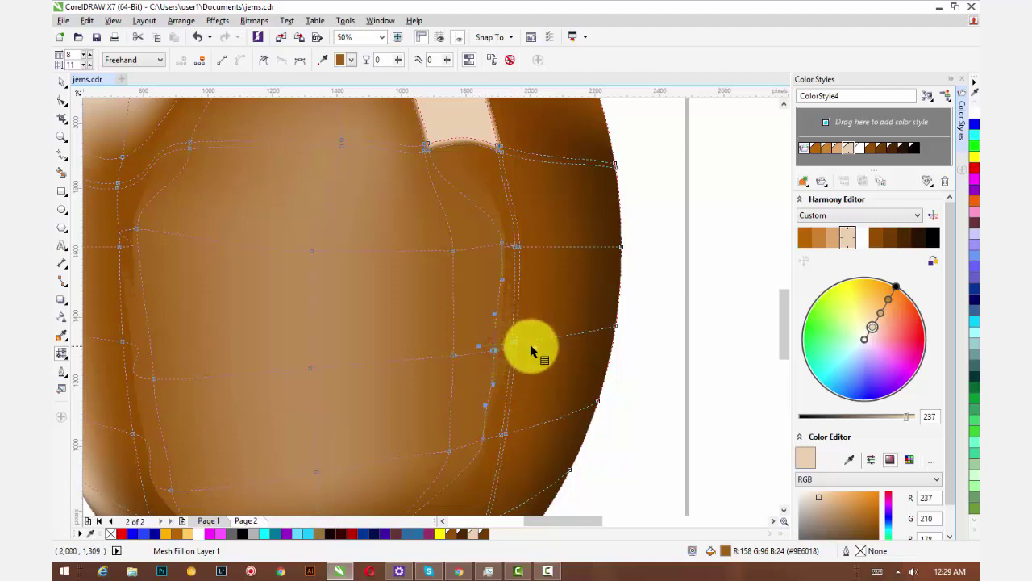
{"action": "left_click", "coordinate": [531, 347]}
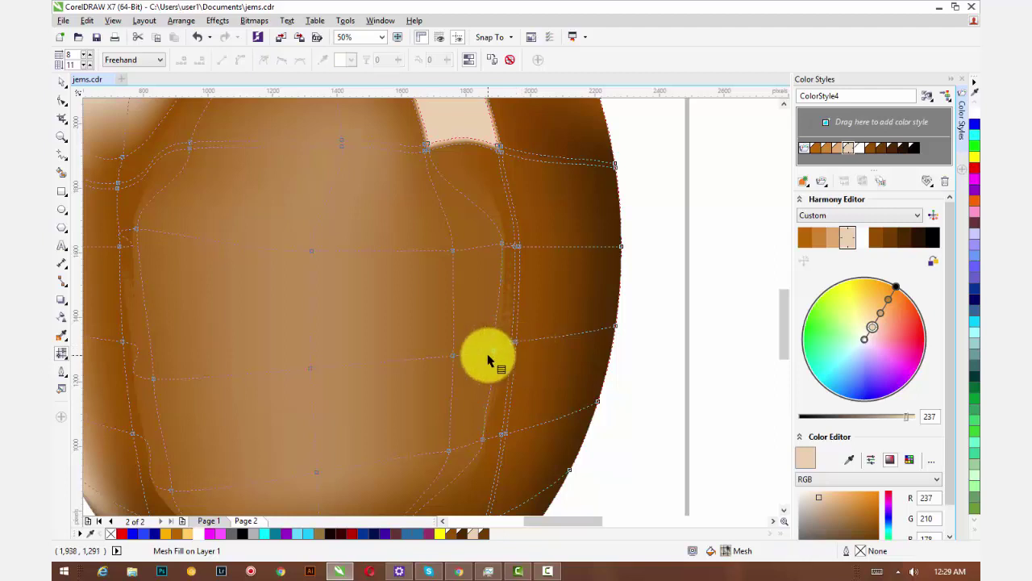
{"action": "left_click", "coordinate": [494, 352]}
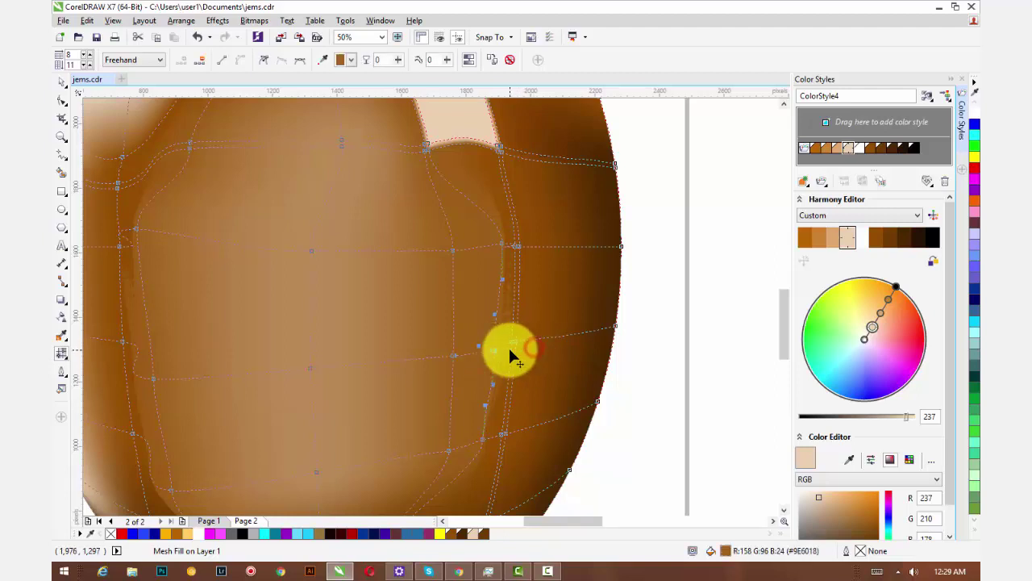
{"action": "left_click", "coordinate": [505, 350]}
{"action": "left_click", "coordinate": [500, 241]}
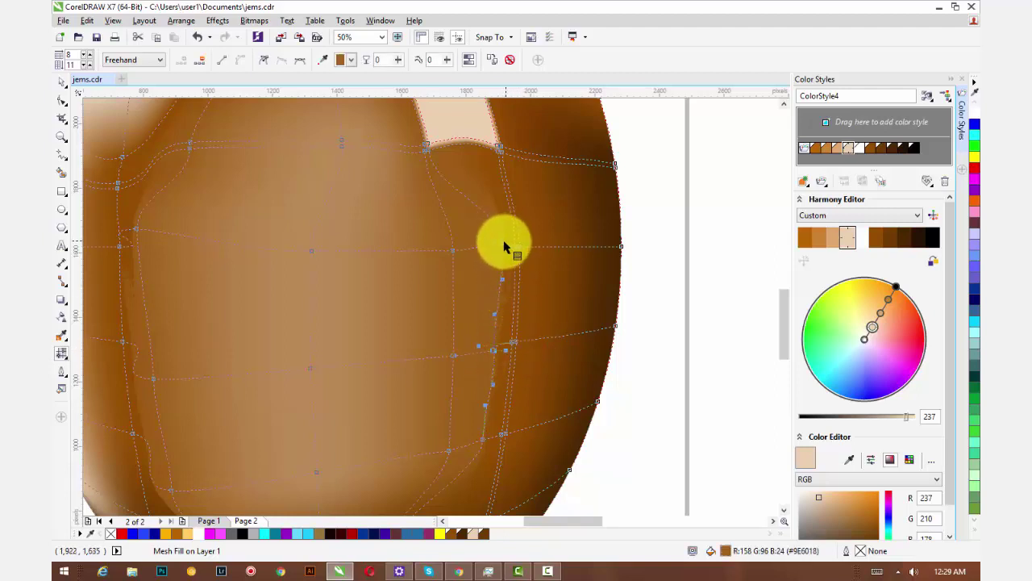
{"action": "left_click", "coordinate": [543, 243]}
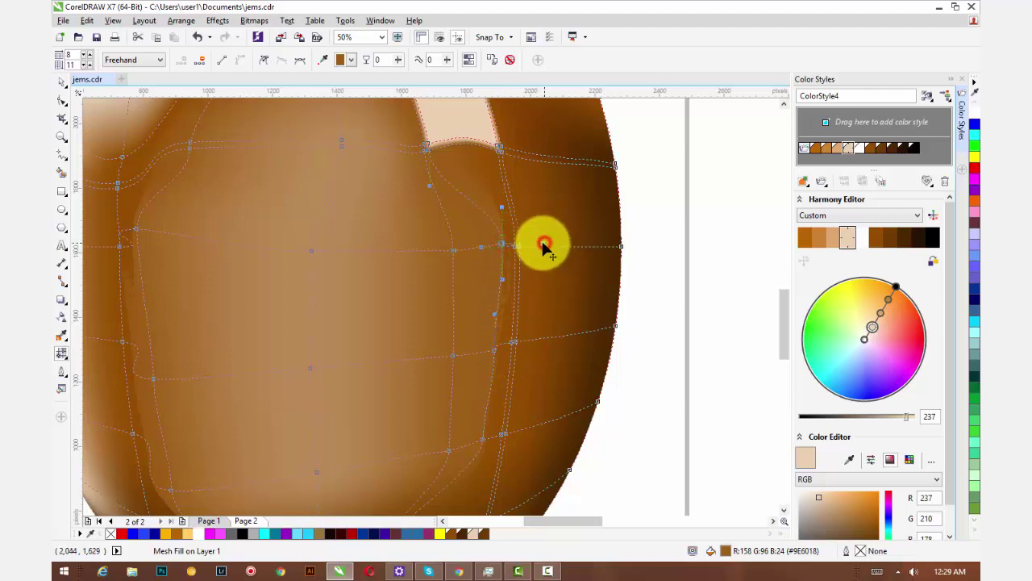
{"action": "scroll", "coordinate": [454, 301], "scroll_direction": "down", "scroll_amount": 2}
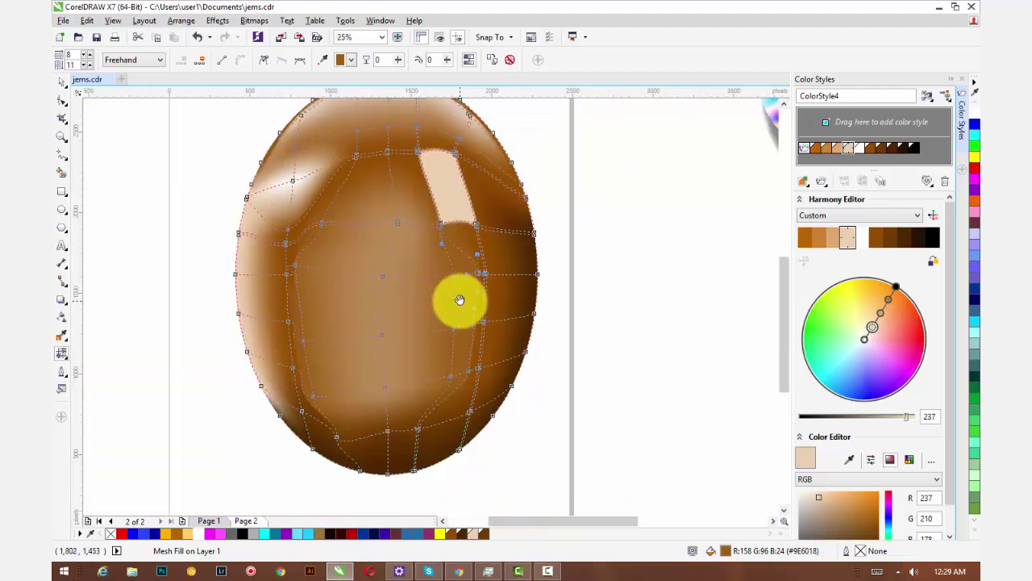
Move the outer left column's node just below the ellipse's mid-height slightly outward.
{"action": "left_click", "coordinate": [184, 319]}
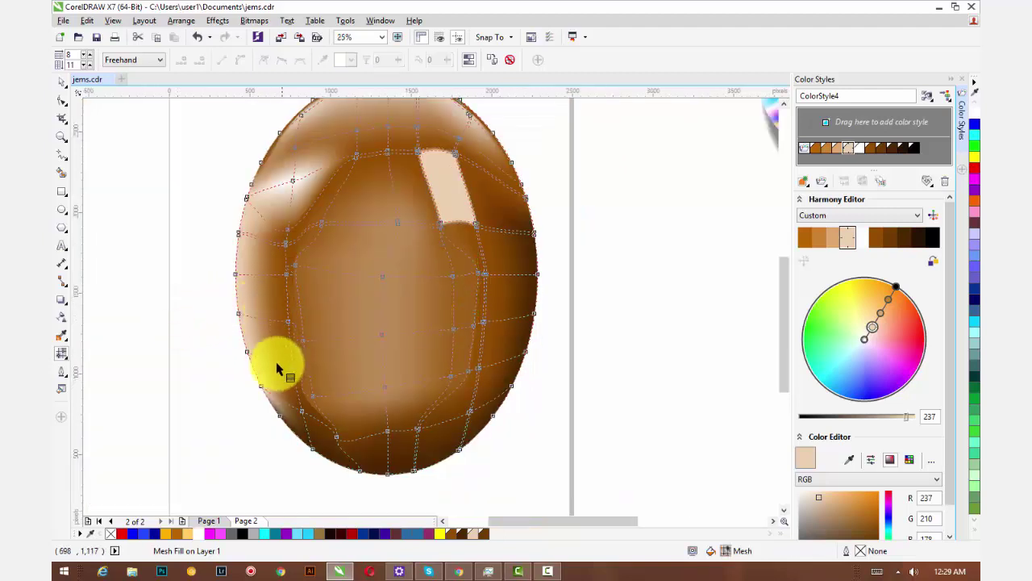
{"action": "left_click", "coordinate": [324, 422]}
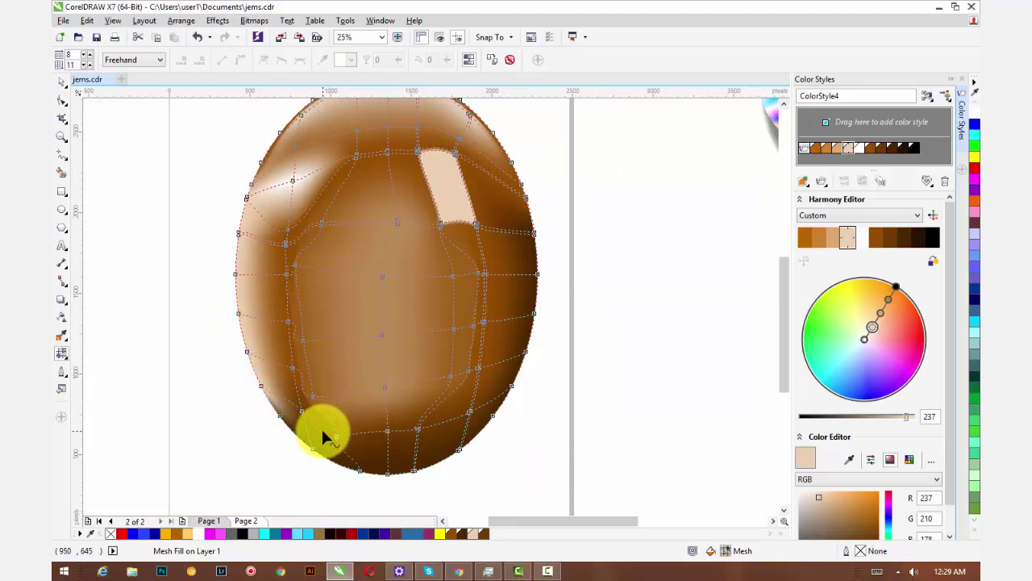
{"action": "left_click", "coordinate": [329, 425]}
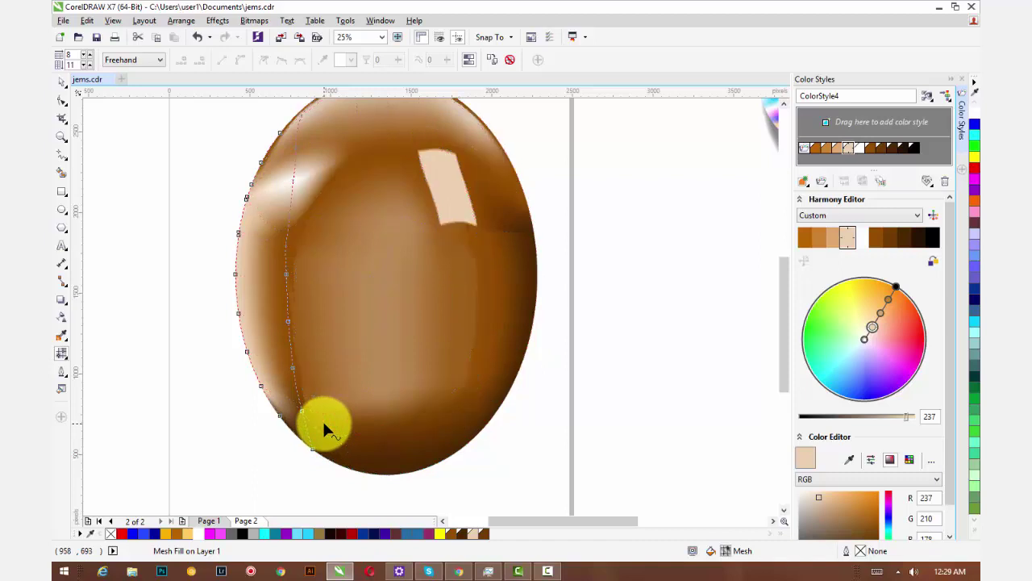
{"action": "left_click", "coordinate": [295, 342]}
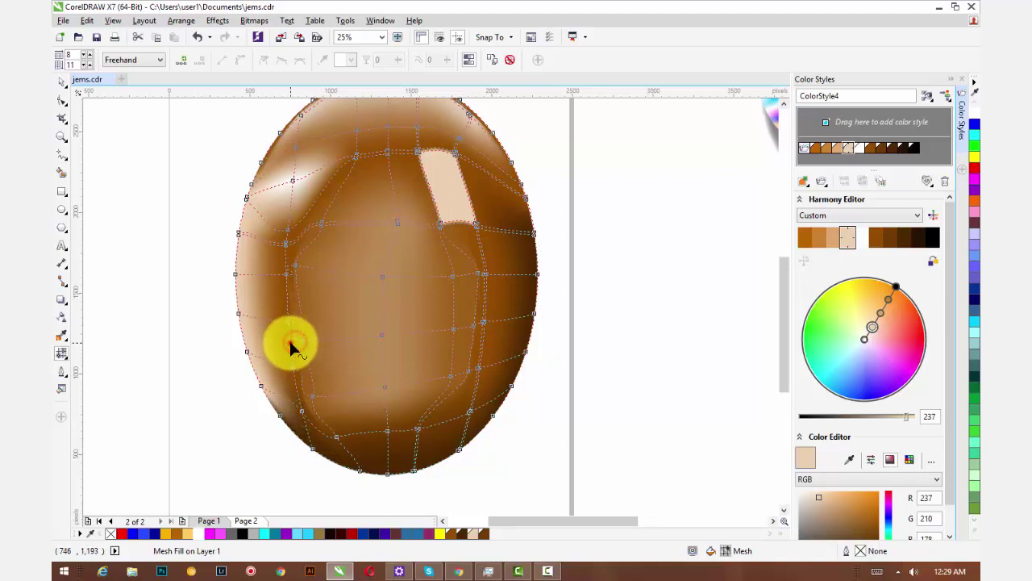
{"action": "mouse_move", "coordinate": [290, 344]}
{"action": "left_mouse_down"}
{"action": "mouse_move", "coordinate": [281, 346]}
{"action": "mouse_move", "coordinate": [293, 329]}
{"action": "left_mouse_up"}
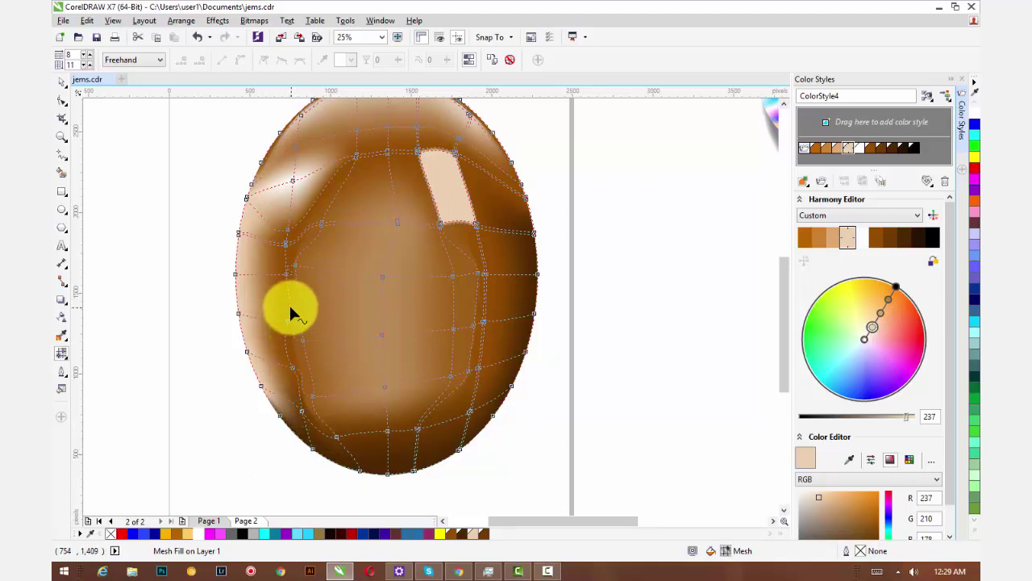
{"action": "left_click", "coordinate": [287, 303]}
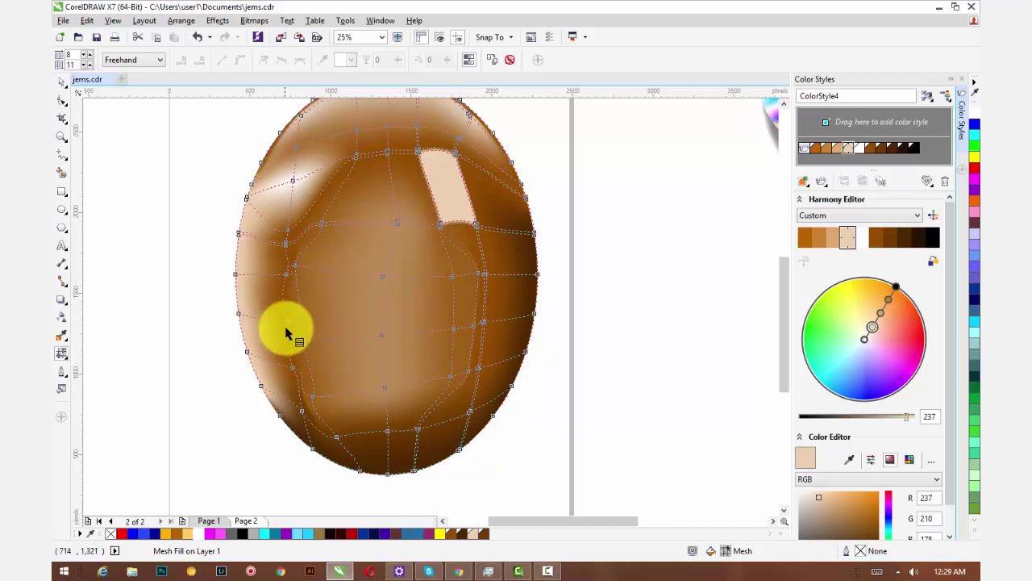
{"action": "left_click", "coordinate": [287, 318]}
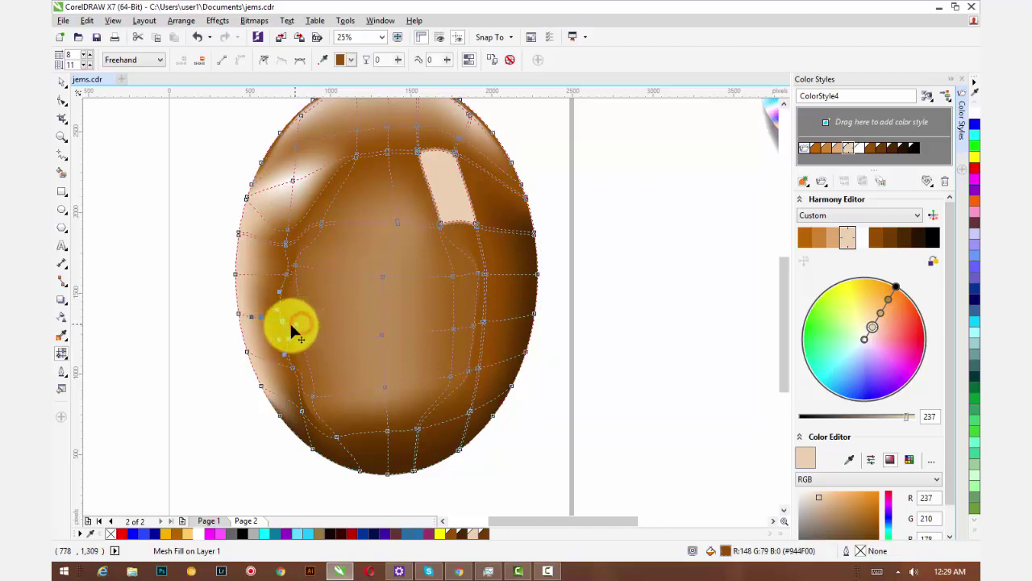
Add two mesh rows across the ellipse's lighter centre and one mesh column on either side of the central column.
{"action": "left_click", "coordinate": [229, 290]}
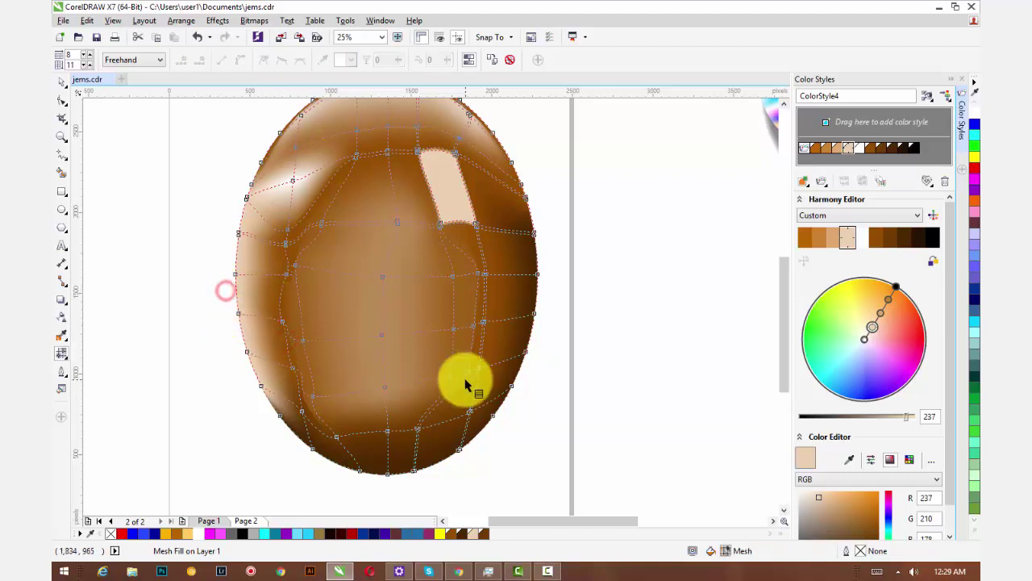
{"action": "scroll", "coordinate": [472, 380], "scroll_direction": "down", "scroll_amount": 2}
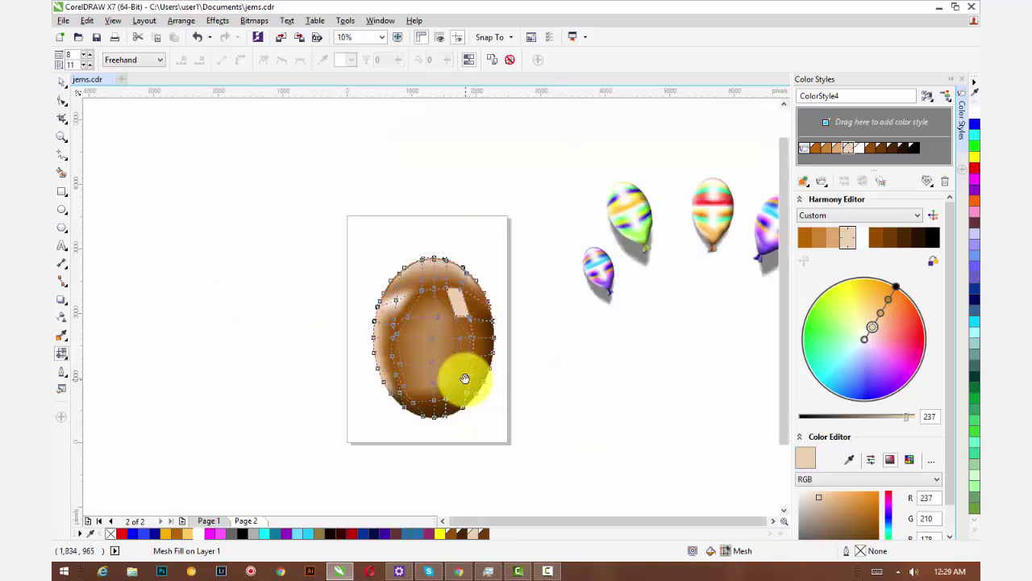
{"action": "scroll", "coordinate": [513, 378], "scroll_direction": "up", "scroll_amount": 2}
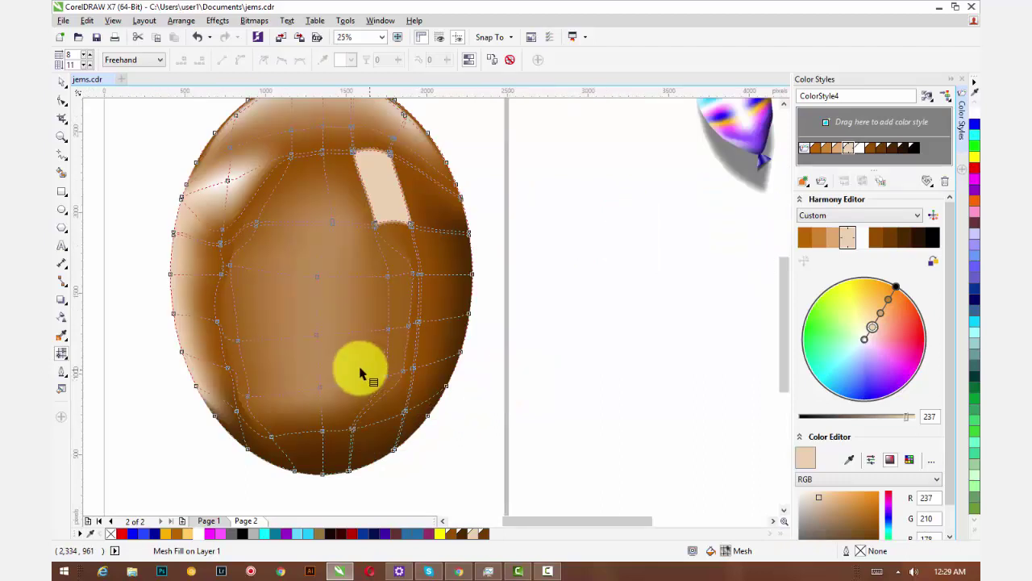
{"action": "left_click", "coordinate": [316, 311]}
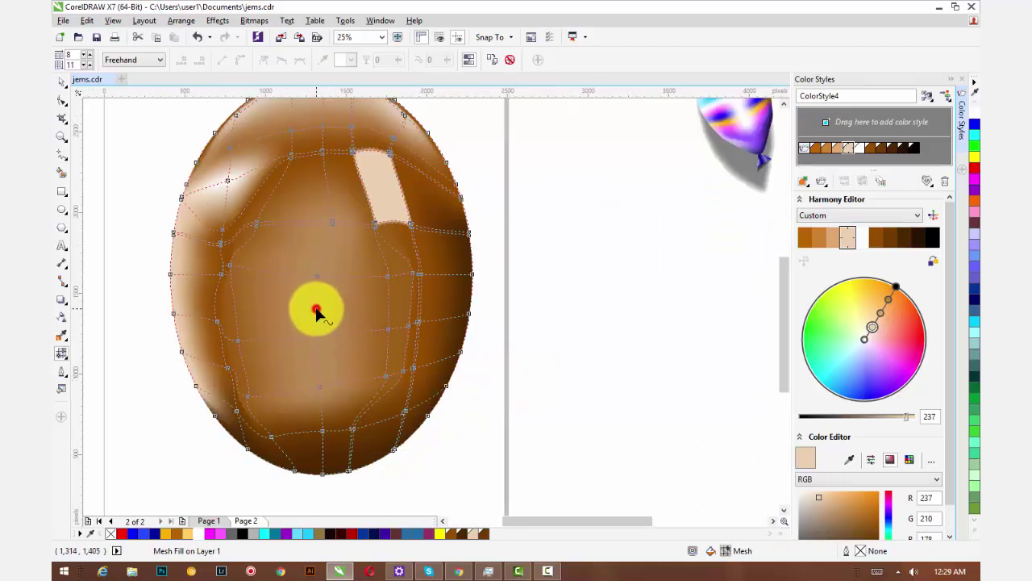
{"action": "double_click", "coordinate": [316, 309]}
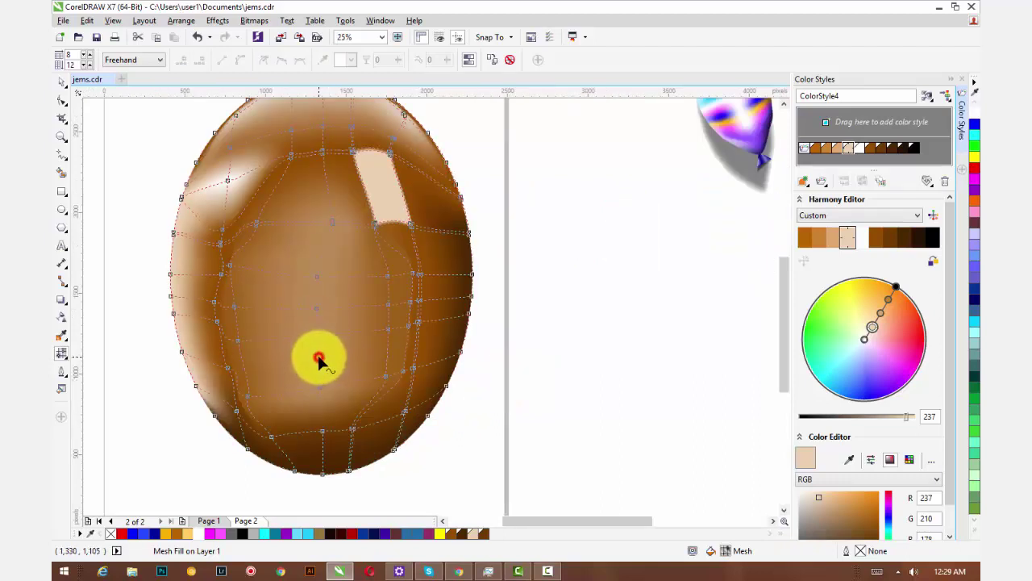
{"action": "left_click", "coordinate": [317, 356]}
{"action": "left_click", "coordinate": [360, 334]}
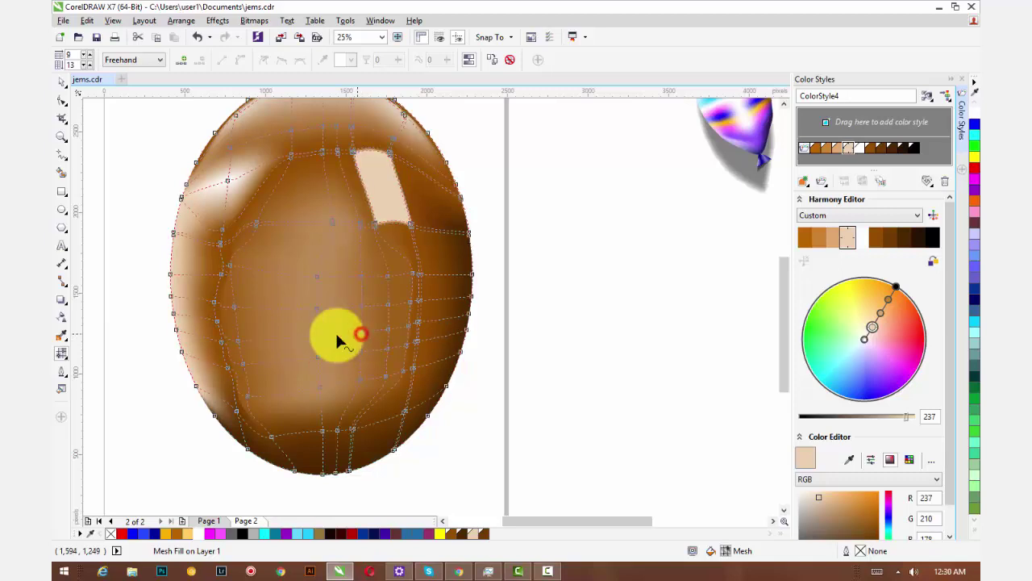
{"action": "double_click", "coordinate": [263, 339]}
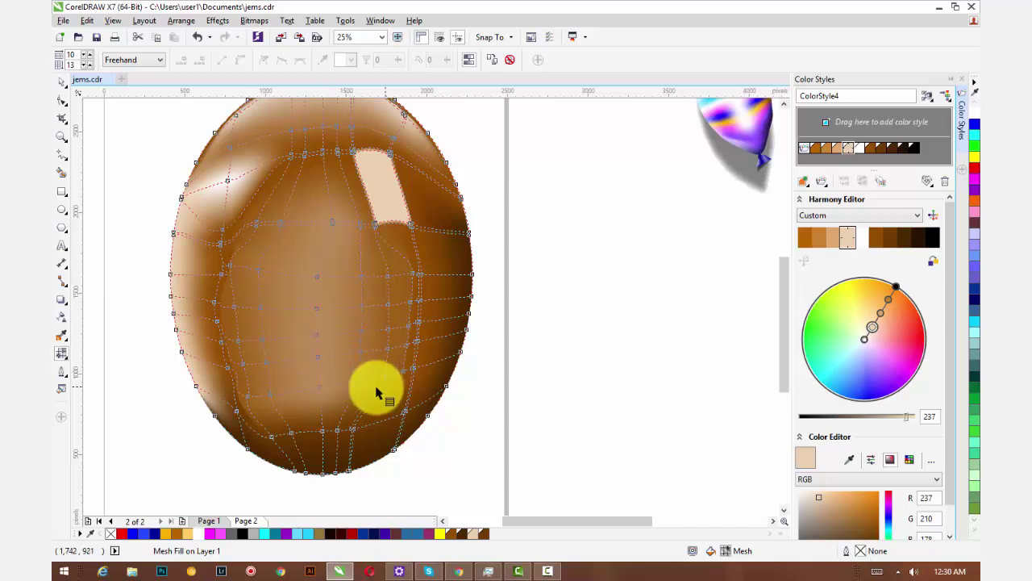
Color the nodes at the lower right of the lighter centre with ColorStyle6 brown (#944F00) and tighten the patch's upper edge.
{"action": "left_click", "coordinate": [336, 345]}
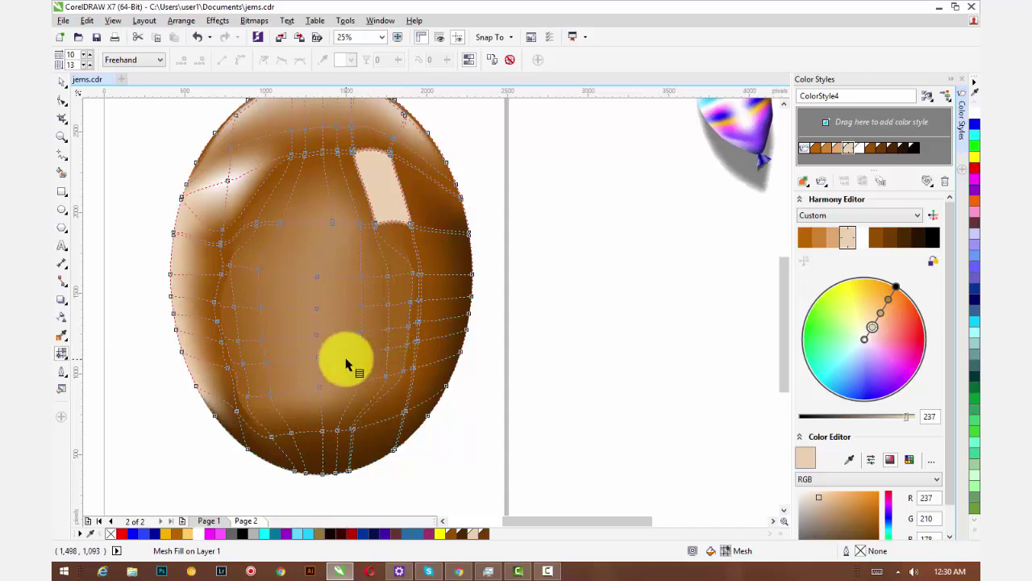
{"action": "left_click", "coordinate": [882, 240]}
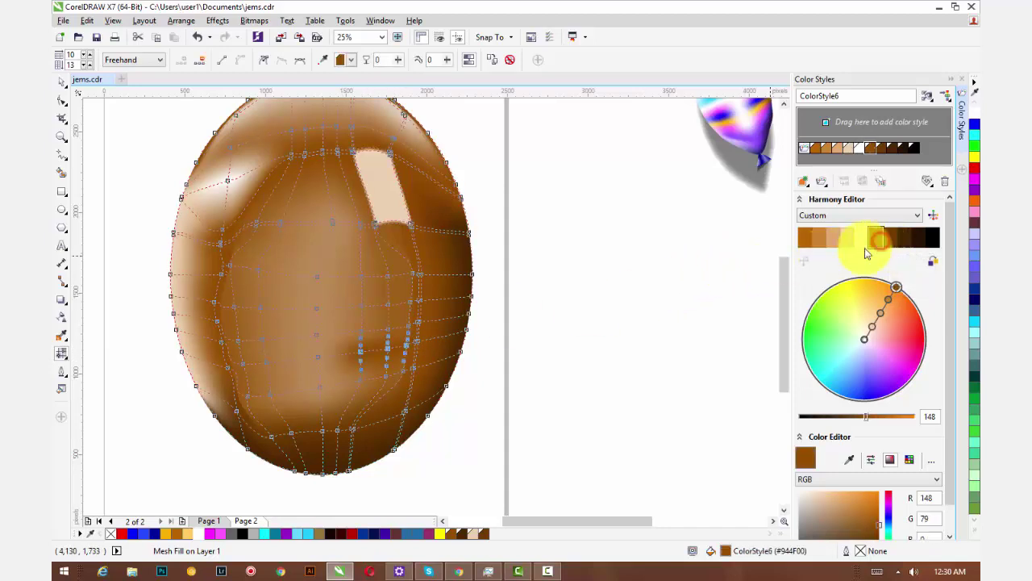
{"action": "left_click", "coordinate": [363, 337]}
{"action": "left_click", "coordinate": [359, 333]}
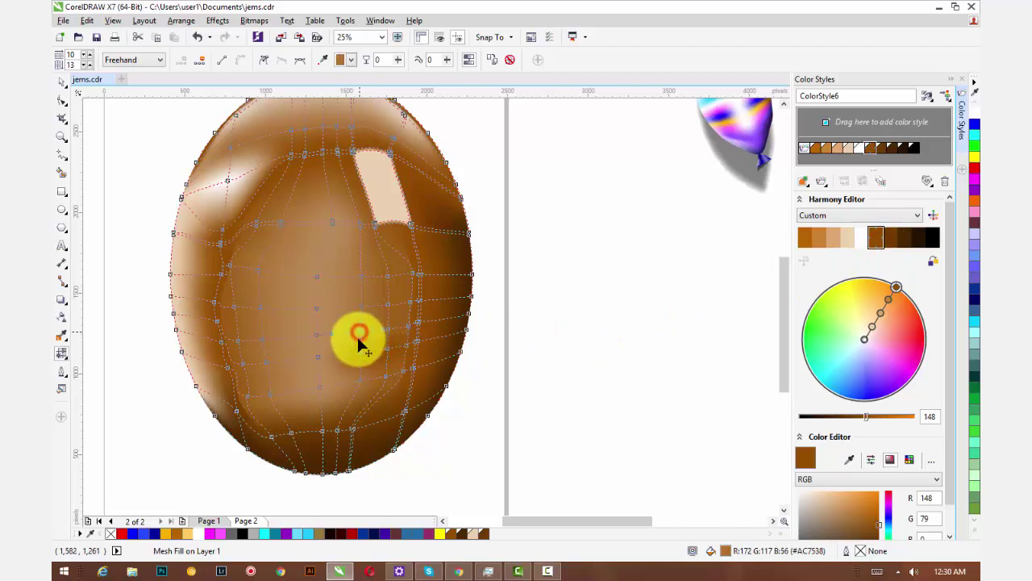
{"action": "left_click", "coordinate": [388, 331]}
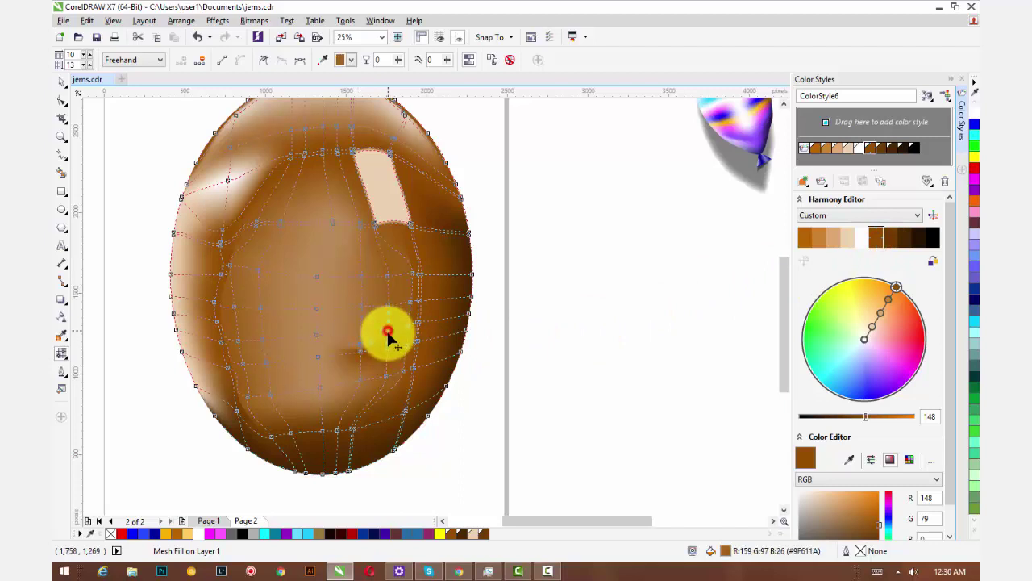
Lighten the new node in the middle of the lighter centre by tinting it with white to about #C7A279.
{"action": "left_click", "coordinate": [316, 311]}
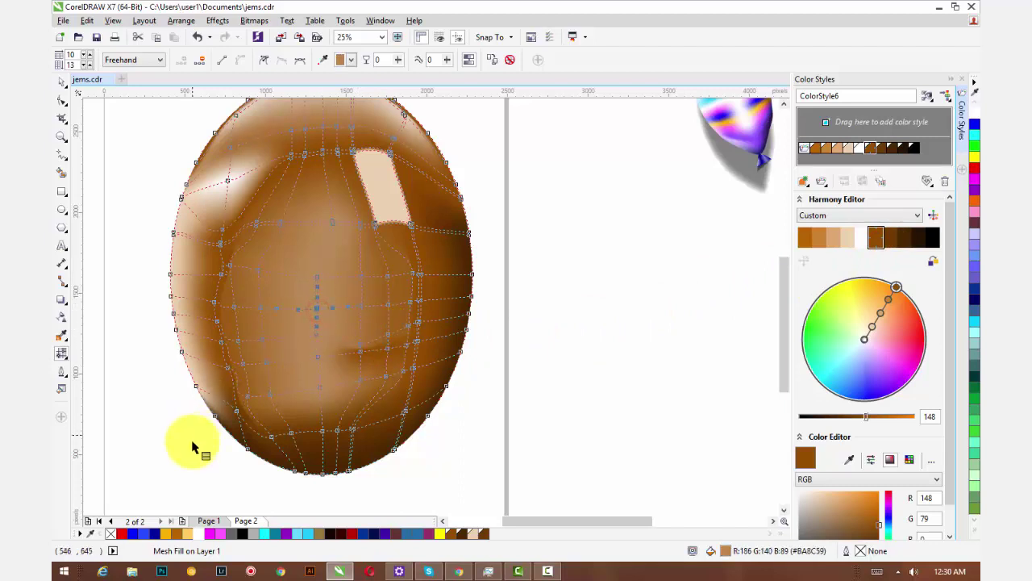
{"action": "left_click", "coordinate": [198, 534]}
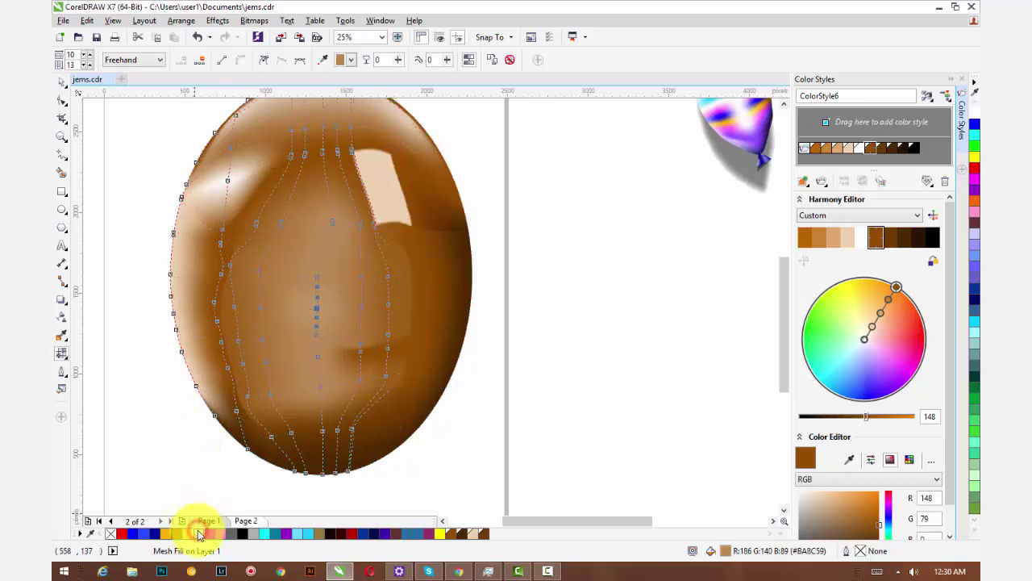
{"action": "left_click", "coordinate": [198, 533]}
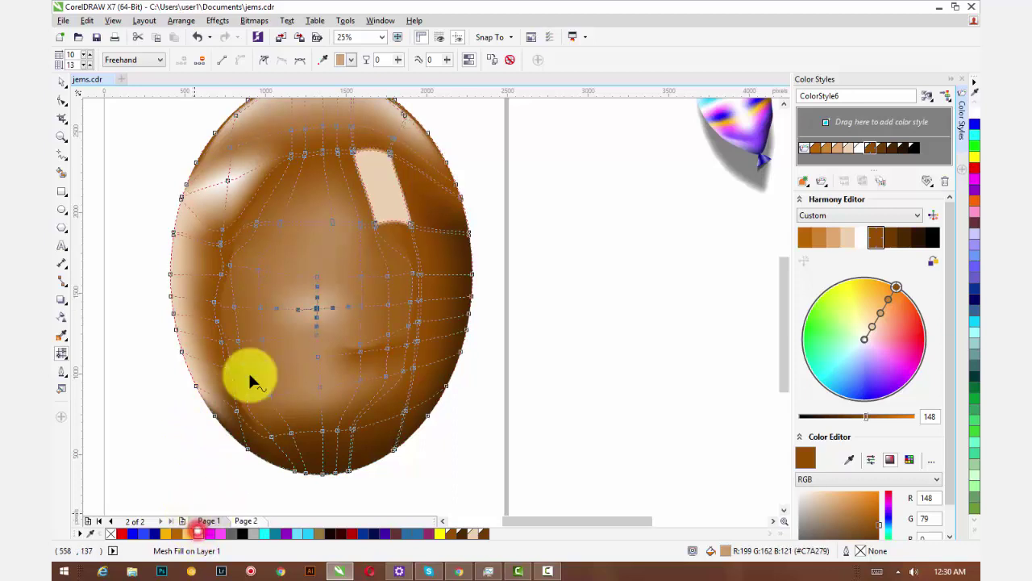
Lighten the central column's node above it by tinting repeatedly with white to about #D7BB9D.
{"action": "left_click", "coordinate": [316, 276]}
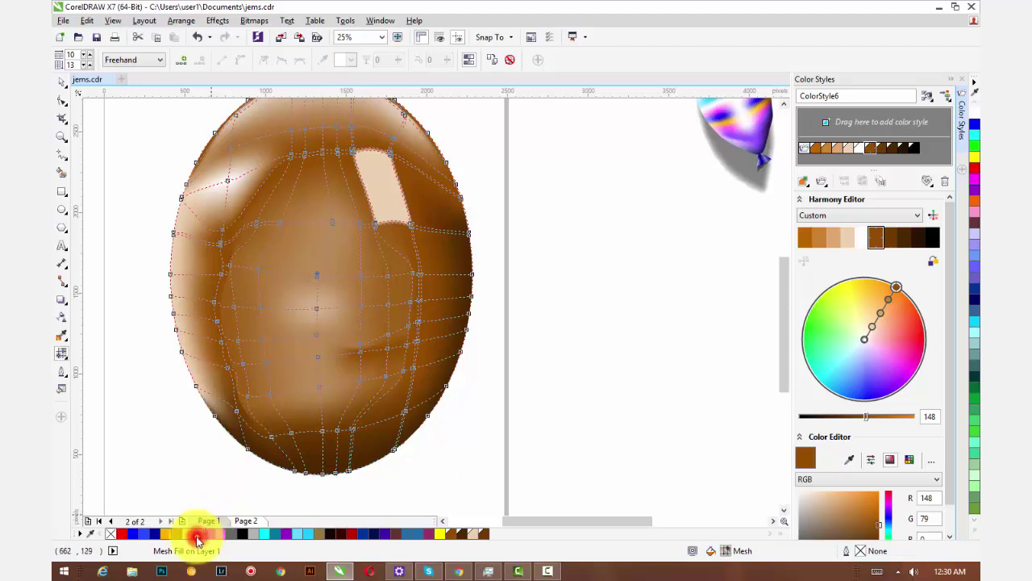
{"action": "left_click", "coordinate": [344, 263]}
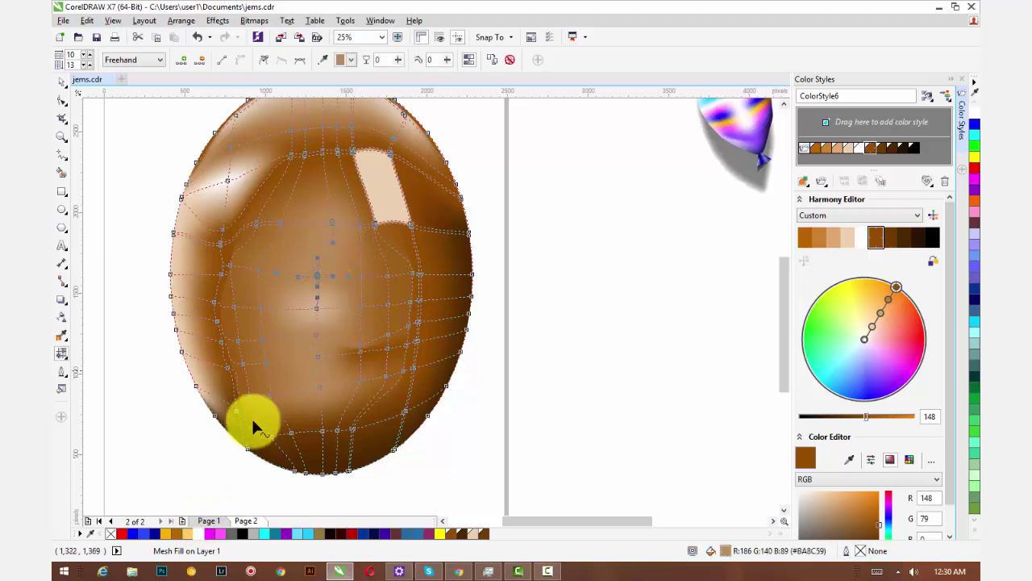
{"action": "left_click", "coordinate": [198, 533]}
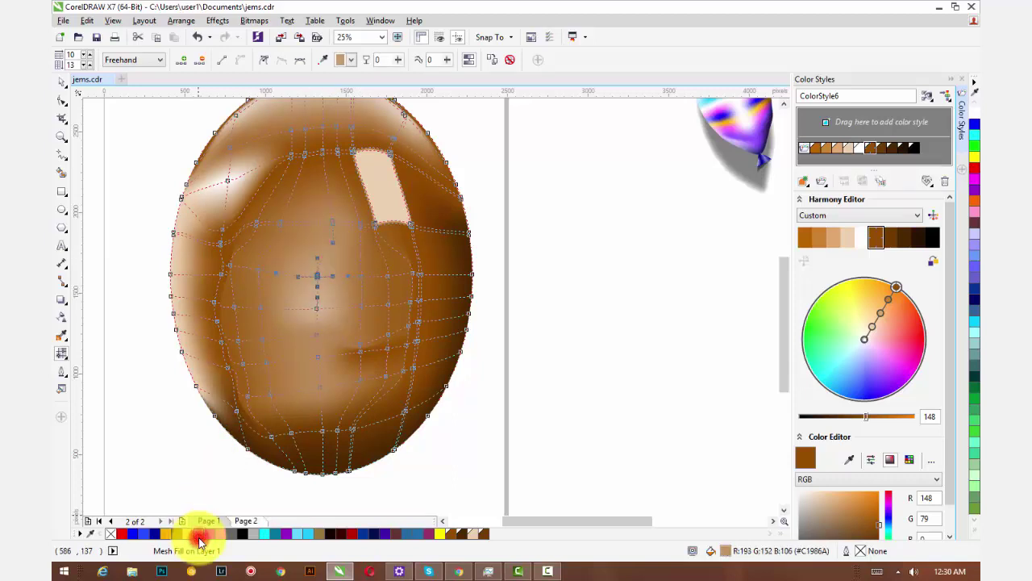
{"action": "left_click", "coordinate": [198, 536], "text": "ctrl"}
{"action": "left_click", "coordinate": [199, 535], "text": "ctrl"}
{"action": "left_click", "coordinate": [198, 535], "text": "ctrl"}
{"action": "left_click", "coordinate": [199, 536], "text": "ctrl"}
Lighten the central column's node at the lower end of the glow by tinting it with white to about #CDAB86.
{"action": "left_click", "coordinate": [325, 323]}
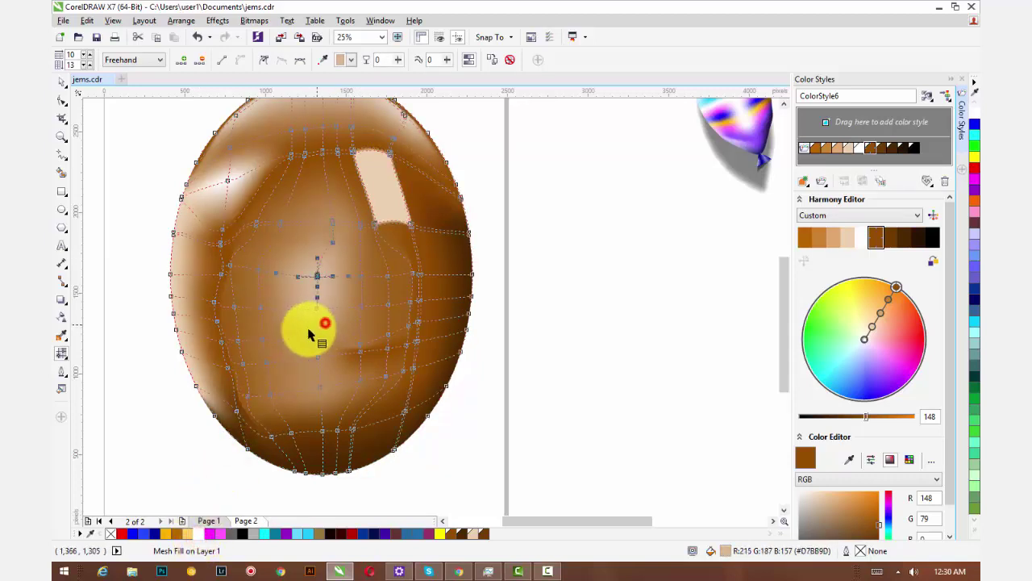
{"action": "left_click", "coordinate": [309, 335]}
{"action": "left_click", "coordinate": [195, 536]}
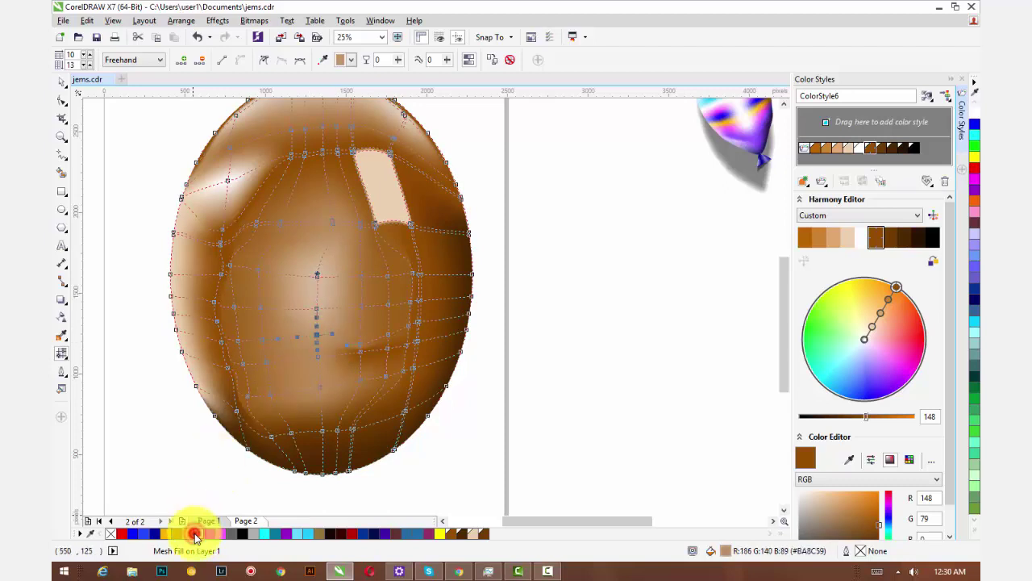
{"action": "left_click", "coordinate": [195, 537]}
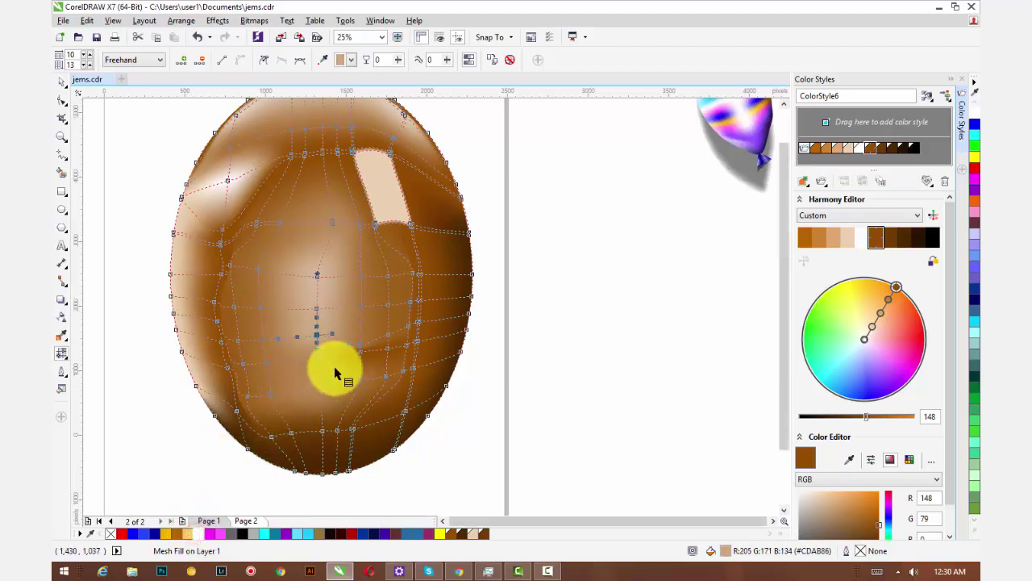
Check the ellipse without its mesh, then reopen its mesh fill and add a mesh row below the lighter centre.
{"action": "scroll", "coordinate": [335, 373], "scroll_direction": "down", "scroll_amount": 2}
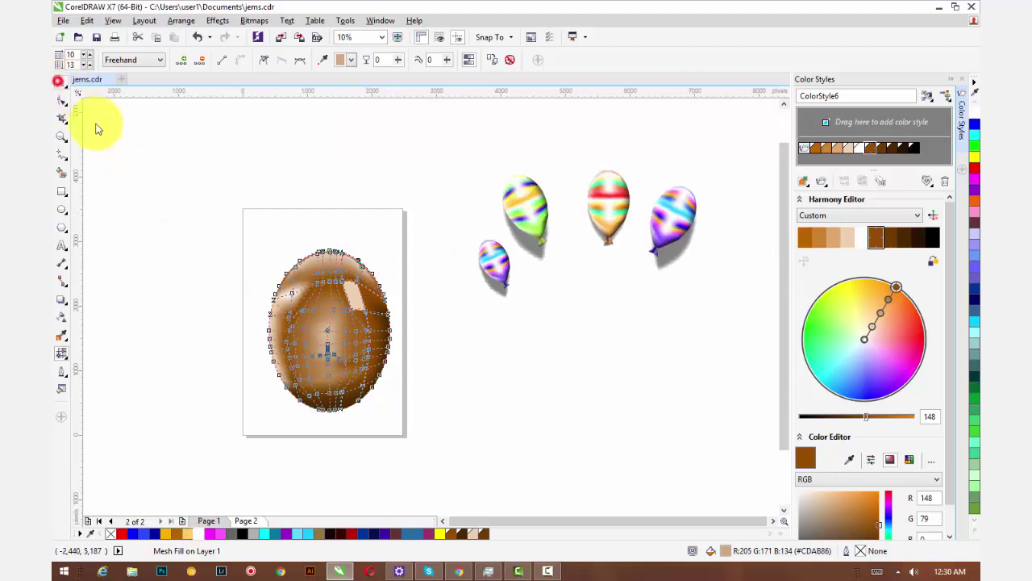
{"action": "left_click", "coordinate": [140, 145]}
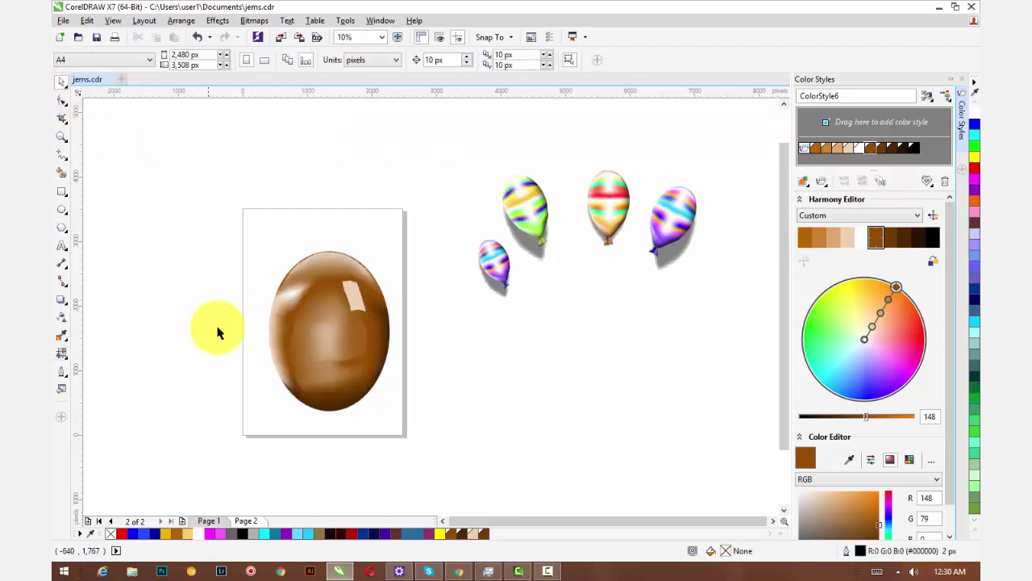
{"action": "left_click", "coordinate": [334, 396]}
{"action": "scroll", "coordinate": [333, 396], "scroll_direction": "up", "scroll_amount": 2}
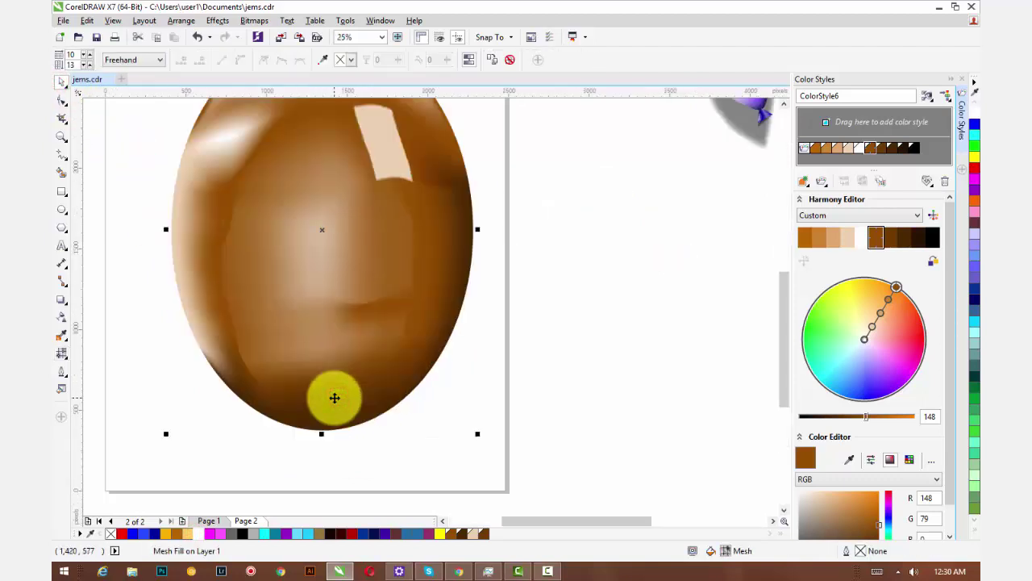
{"action": "left_click", "coordinate": [65, 354]}
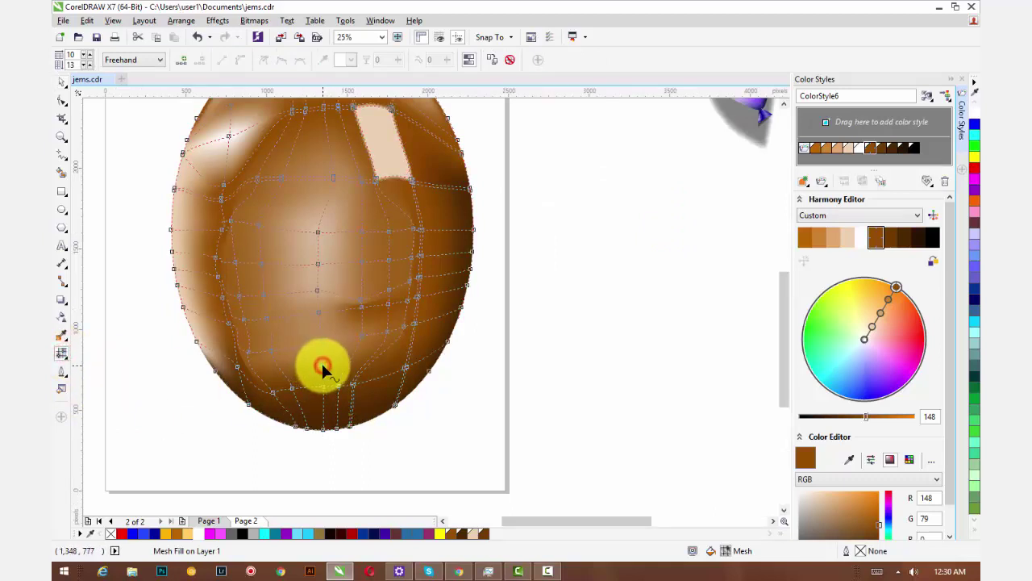
{"action": "double_click", "coordinate": [321, 365]}
Color the central and adjoining right-hand nodes below the lighter centre with ColorStyle8 dark brown (#4A2700).
{"action": "left_click", "coordinate": [326, 338]}
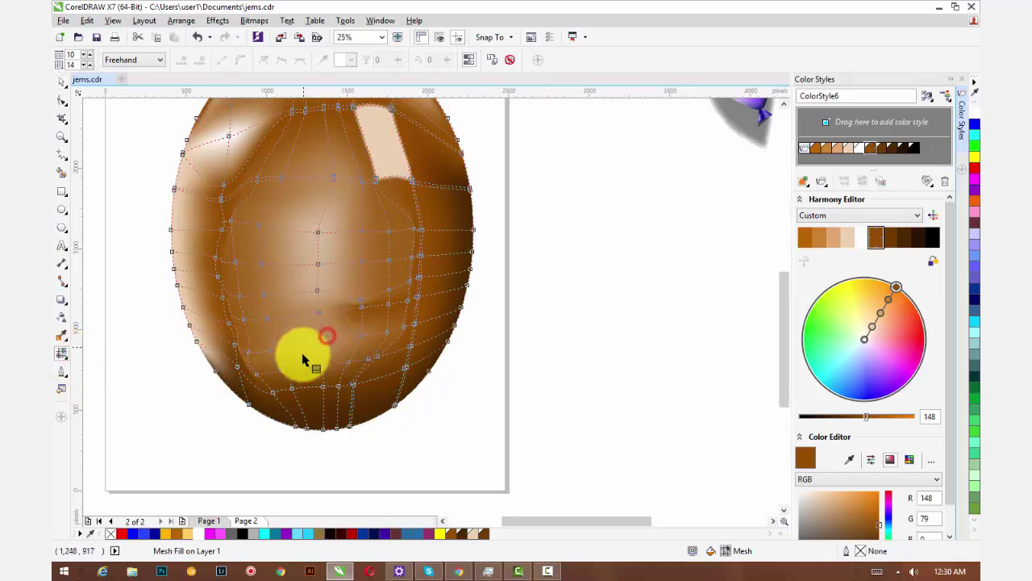
{"action": "left_click", "coordinate": [348, 351]}
{"action": "left_click", "coordinate": [907, 237]}
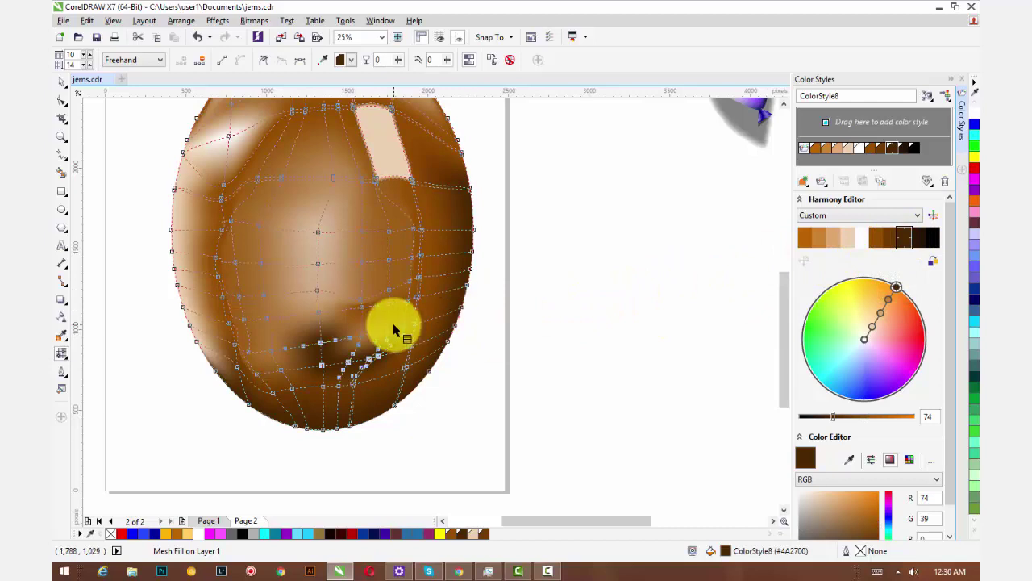
Shorten the outer handles of the dark nodes below the centre to tighten the shaded patch.
{"action": "left_click", "coordinate": [332, 340]}
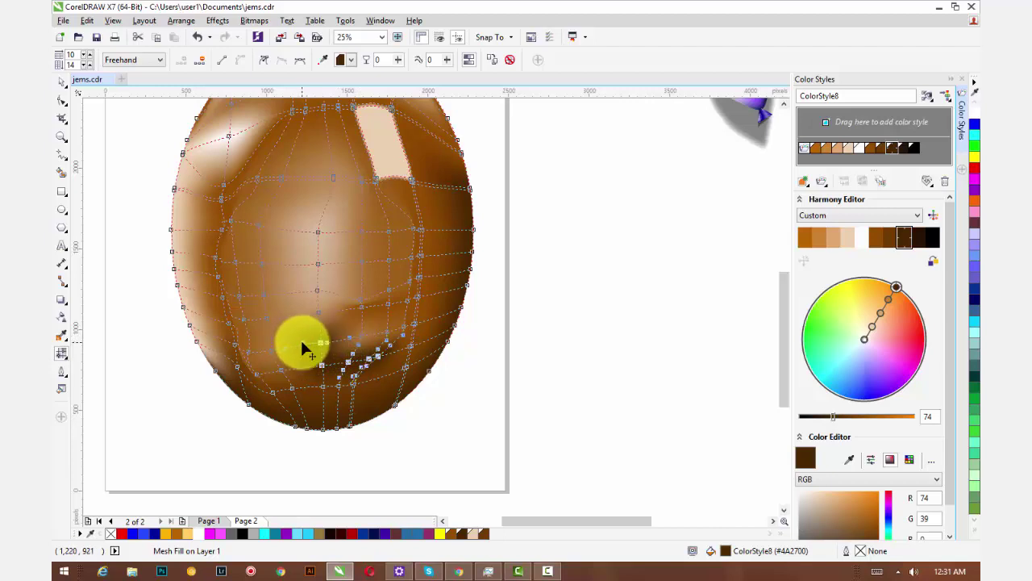
{"action": "left_click_drag", "start_coordinate": [303, 342], "coordinate": [315, 342]}
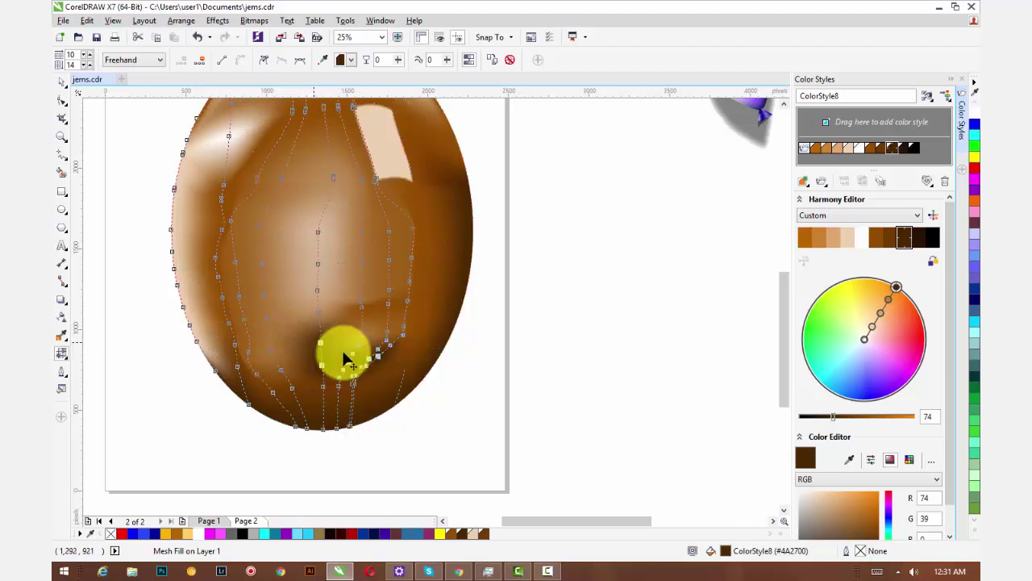
{"action": "left_click", "coordinate": [384, 350]}
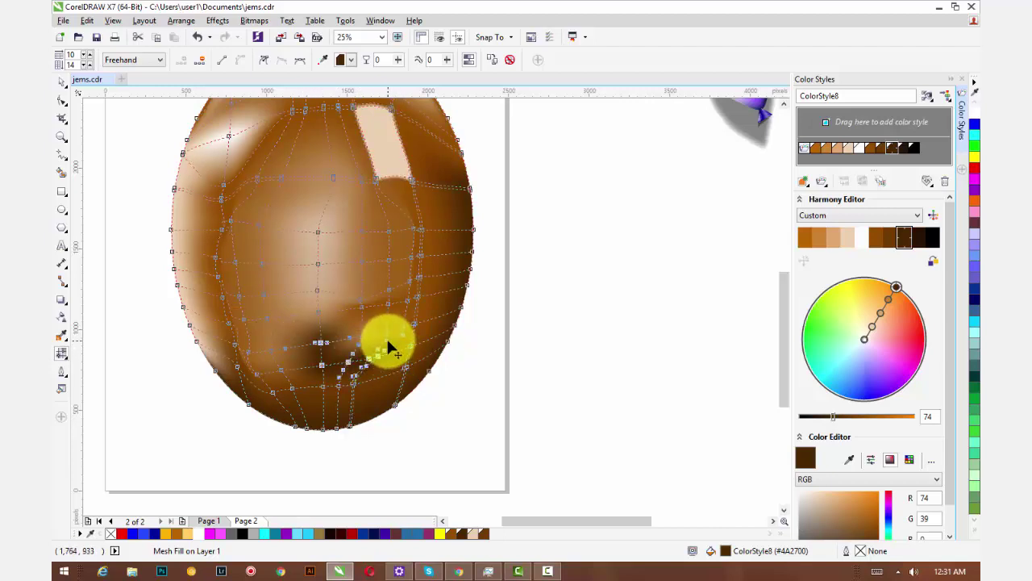
{"action": "left_click_drag", "start_coordinate": [387, 342], "coordinate": [381, 343]}
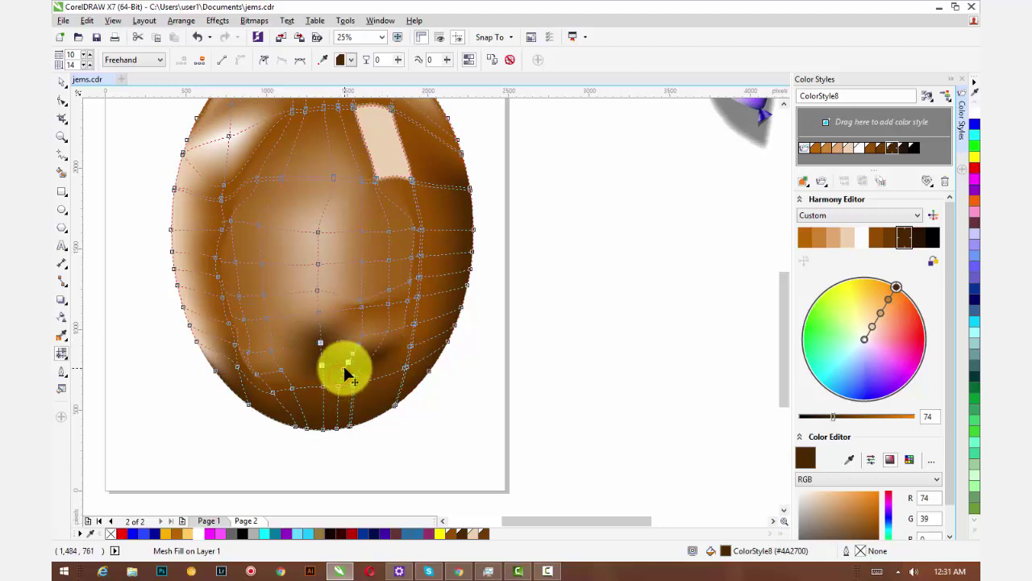
{"action": "left_click", "coordinate": [366, 365]}
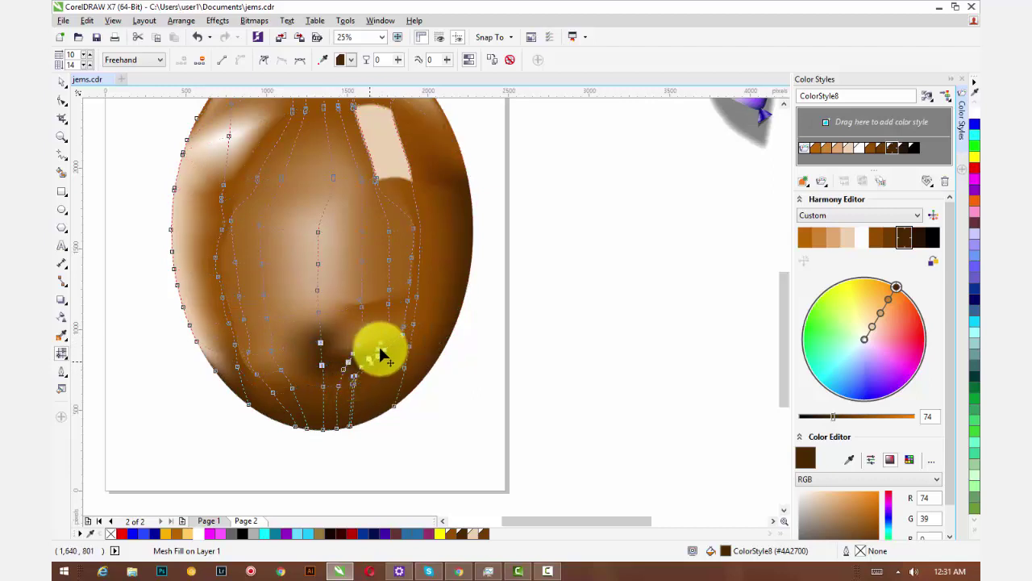
{"action": "left_click_drag", "start_coordinate": [376, 348], "coordinate": [371, 352]}
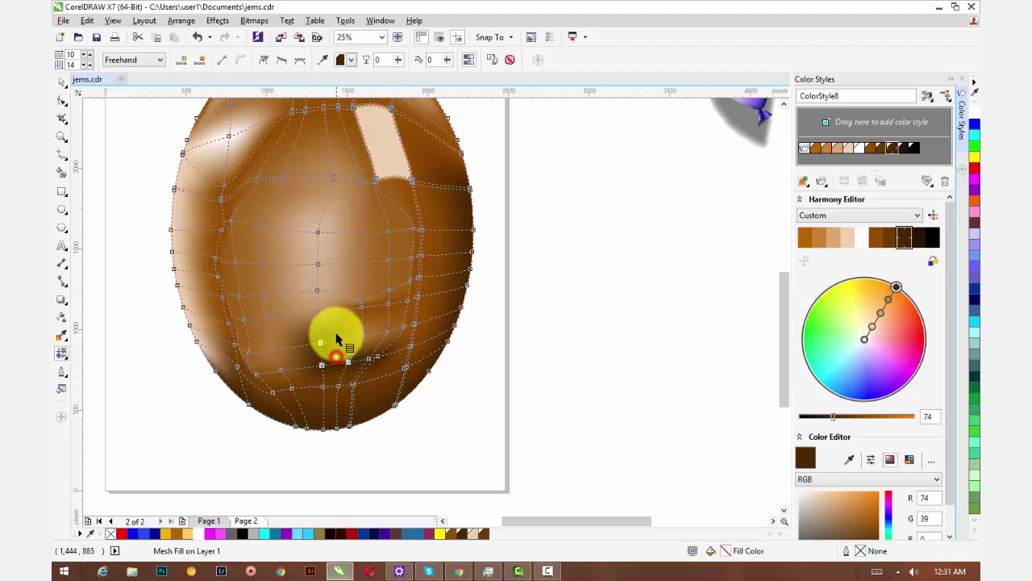
Add a mesh row just above the ellipse's bottom edge and color its middle nodes with ColorStyle8 dark brown.
{"action": "scroll", "coordinate": [334, 347], "scroll_direction": "down", "scroll_amount": 3}
{"action": "scroll", "coordinate": [336, 383], "scroll_direction": "up", "scroll_amount": 3}
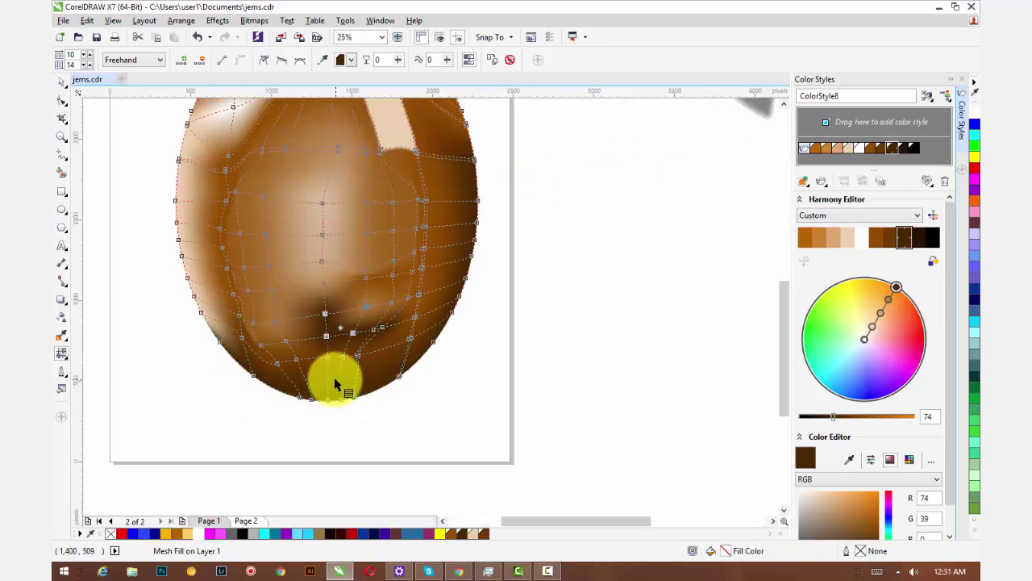
{"action": "left_click", "coordinate": [324, 373]}
{"action": "double_click", "coordinate": [300, 376]}
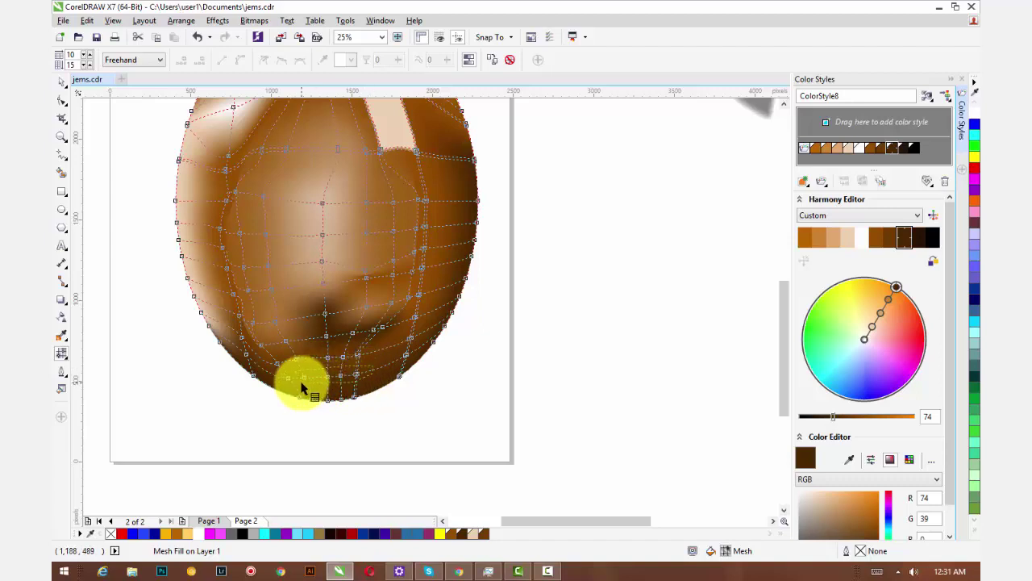
{"action": "left_click_drag", "start_coordinate": [301, 383], "coordinate": [302, 383]}
{"action": "left_click", "coordinate": [891, 146]}
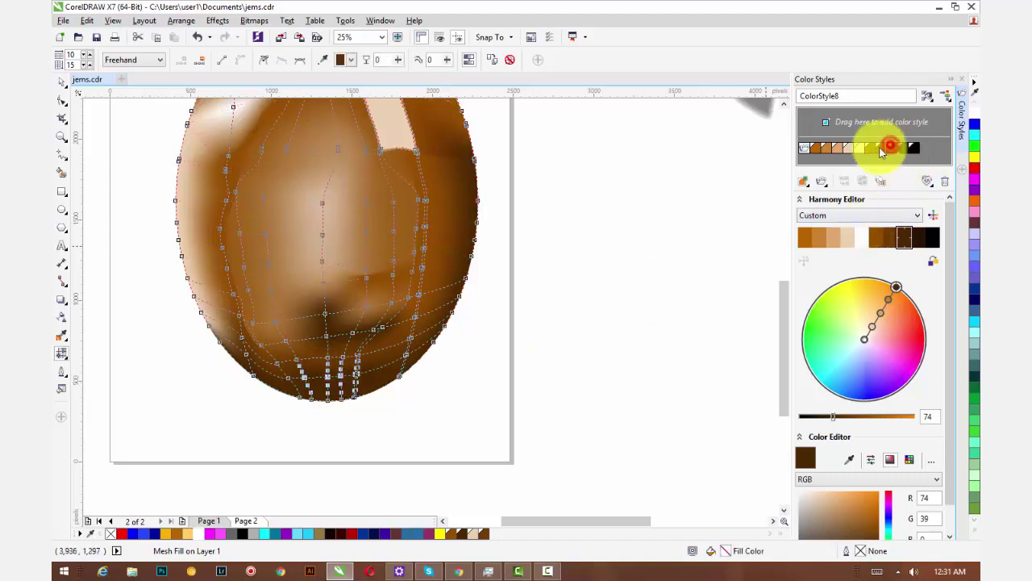
Check the shaded ellipse without its mesh, looking over the lower shading and the lighter centre.
{"action": "left_click", "coordinate": [670, 231]}
{"action": "left_click_drag", "start_coordinate": [525, 293], "coordinate": [529, 343]}
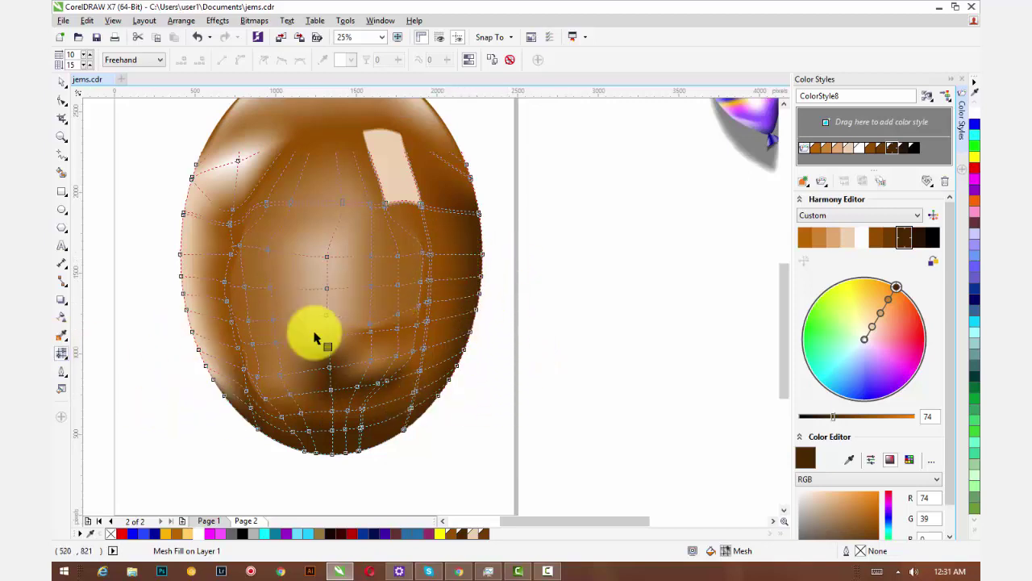
{"action": "scroll", "coordinate": [293, 274], "scroll_direction": "up", "scroll_amount": 3}
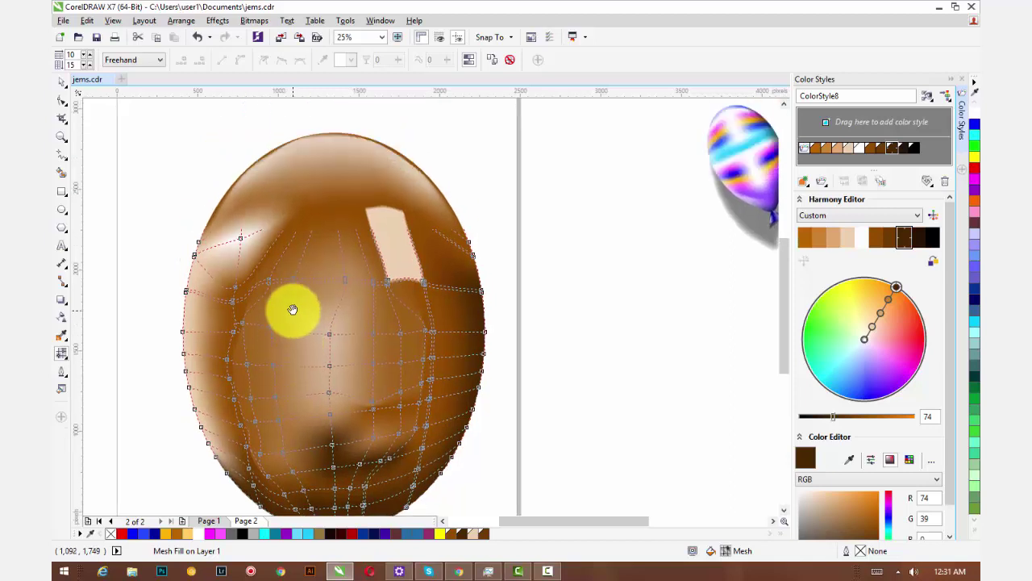
{"action": "scroll", "coordinate": [292, 309], "scroll_direction": "down", "scroll_amount": 2}
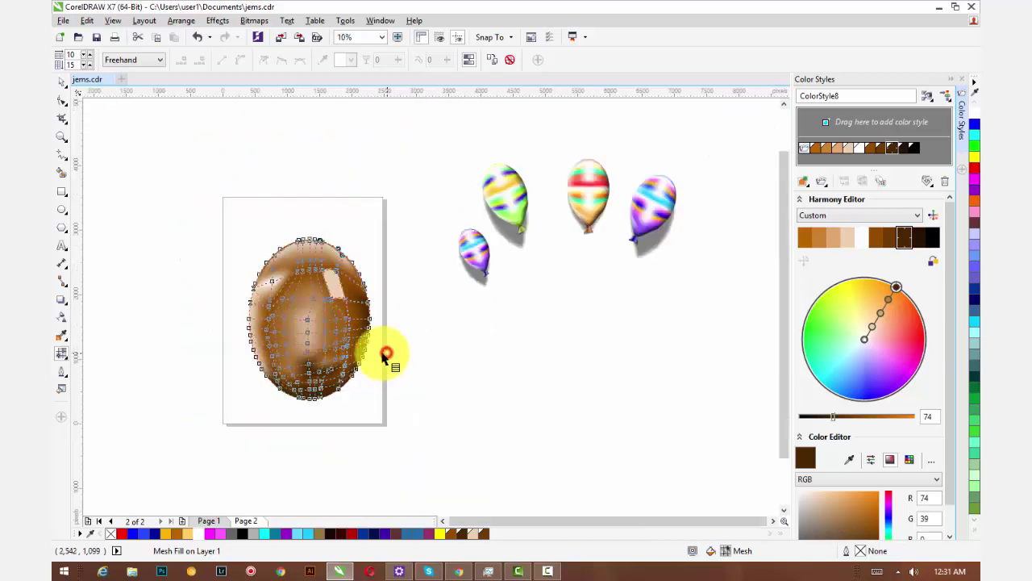
{"action": "left_click", "coordinate": [61, 83]}
{"action": "left_click", "coordinate": [143, 175]}
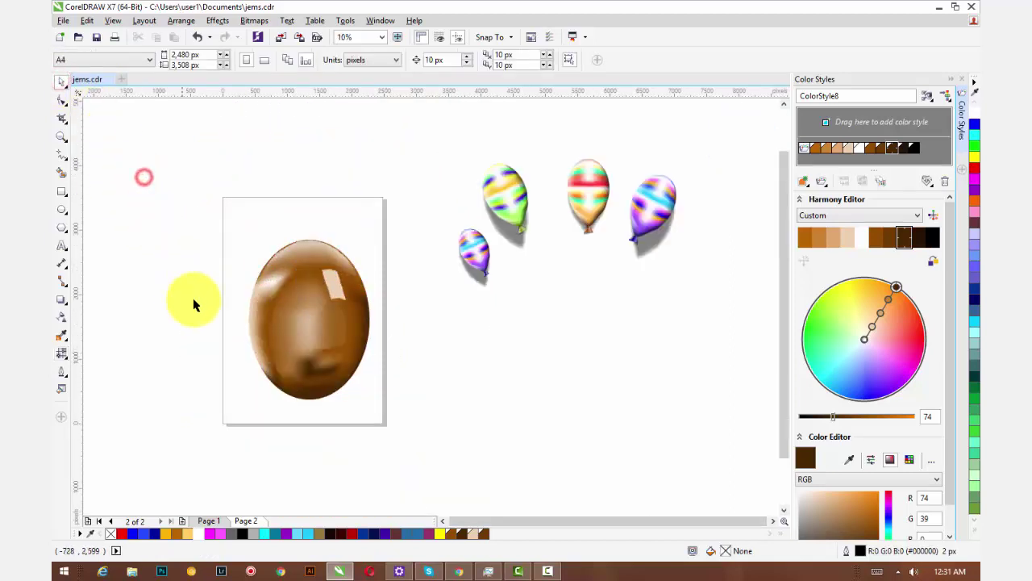
{"action": "scroll", "coordinate": [274, 345], "scroll_direction": "up", "scroll_amount": 2}
Add a mesh column on each side of the ellipse's centre column and color the left one's middle nodes with ColorStyle4 (#EDD2B2).
{"action": "left_click", "coordinate": [396, 387]}
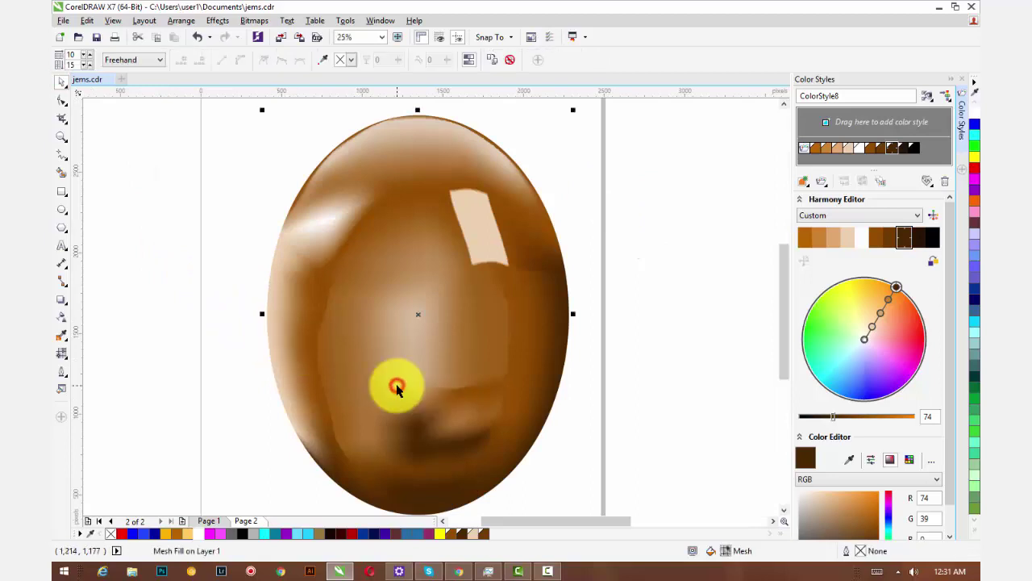
{"action": "scroll", "coordinate": [390, 362], "scroll_direction": "up", "scroll_amount": 2}
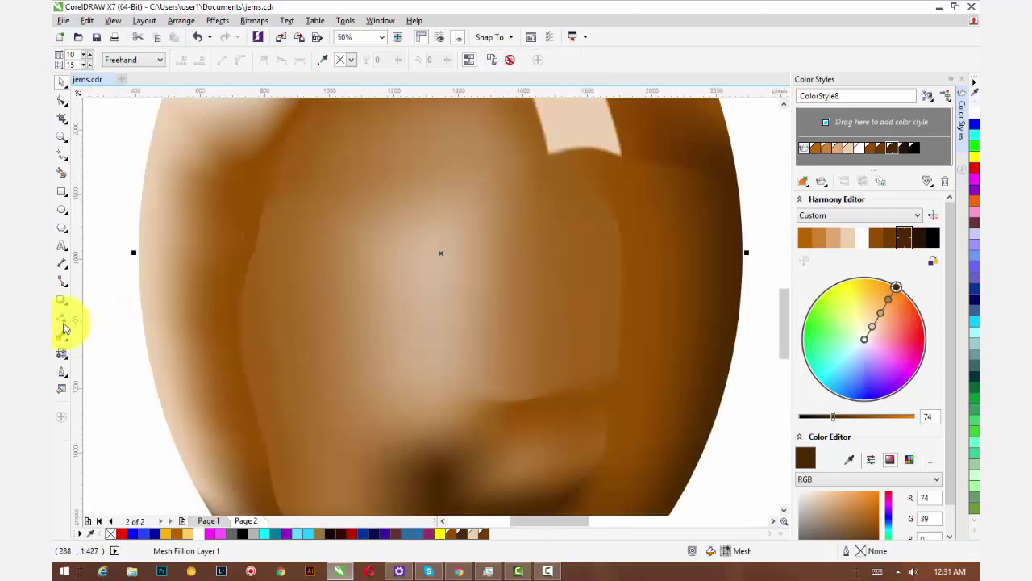
{"action": "left_click", "coordinate": [62, 355]}
{"action": "left_click", "coordinate": [357, 346]}
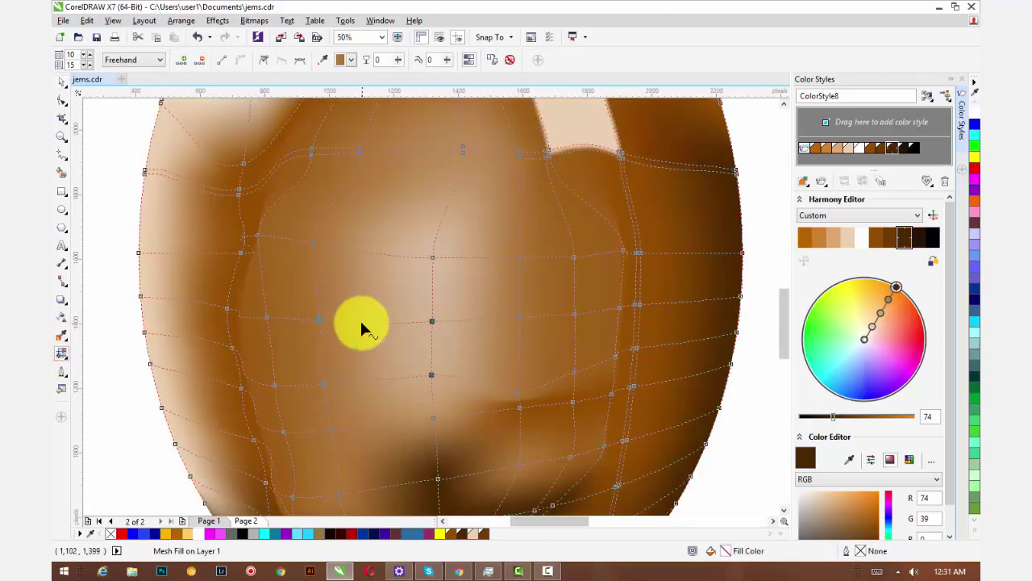
{"action": "left_click", "coordinate": [361, 325]}
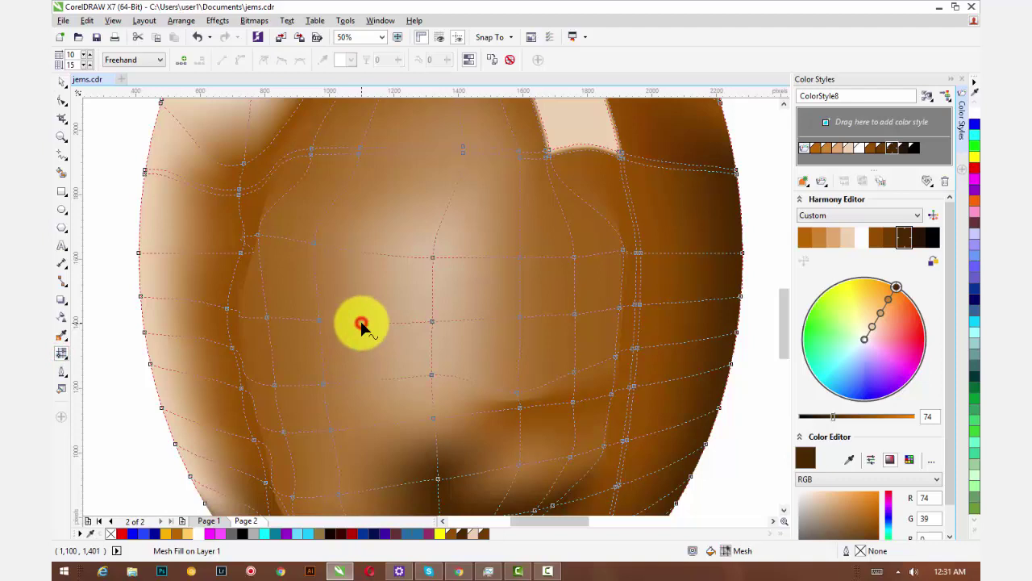
{"action": "double_click", "coordinate": [479, 321]}
{"action": "double_click", "coordinate": [480, 321]}
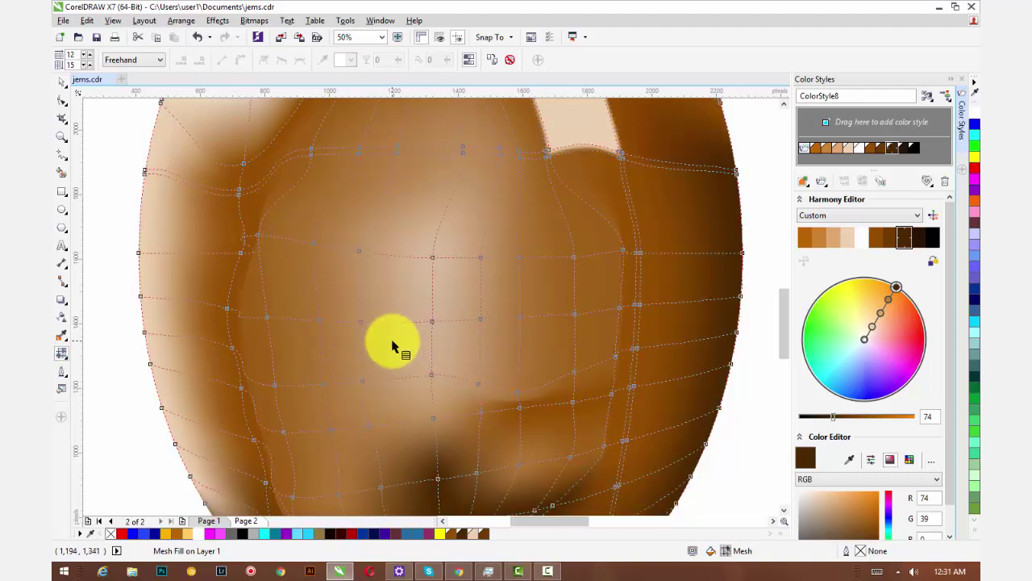
{"action": "mouse_move", "coordinate": [388, 213]}
{"action": "left_mouse_down"}
{"action": "mouse_move", "coordinate": [348, 376]}
{"action": "mouse_move", "coordinate": [373, 443]}
{"action": "mouse_move", "coordinate": [388, 412]}
{"action": "left_mouse_up"}
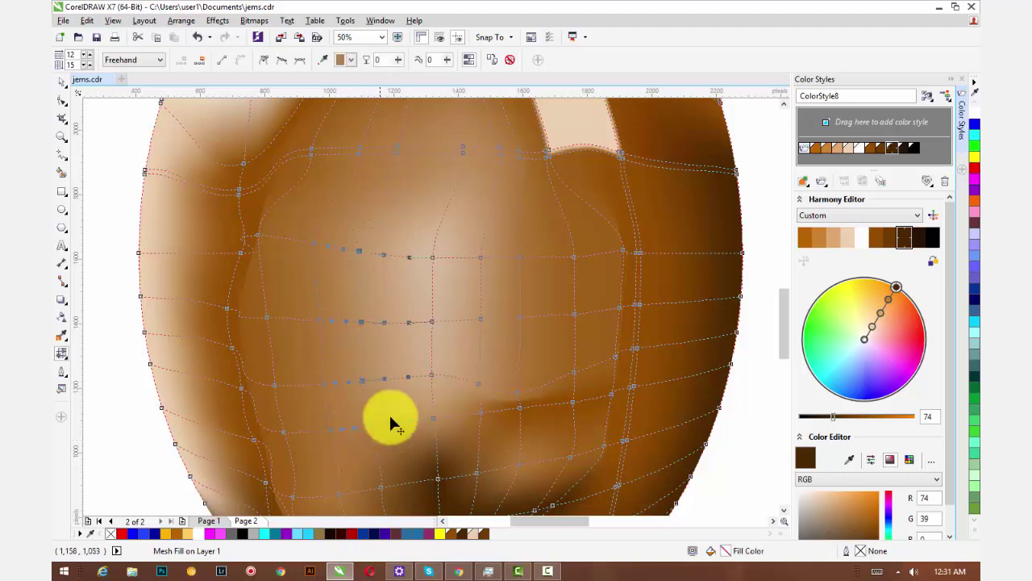
{"action": "left_click", "coordinate": [848, 150]}
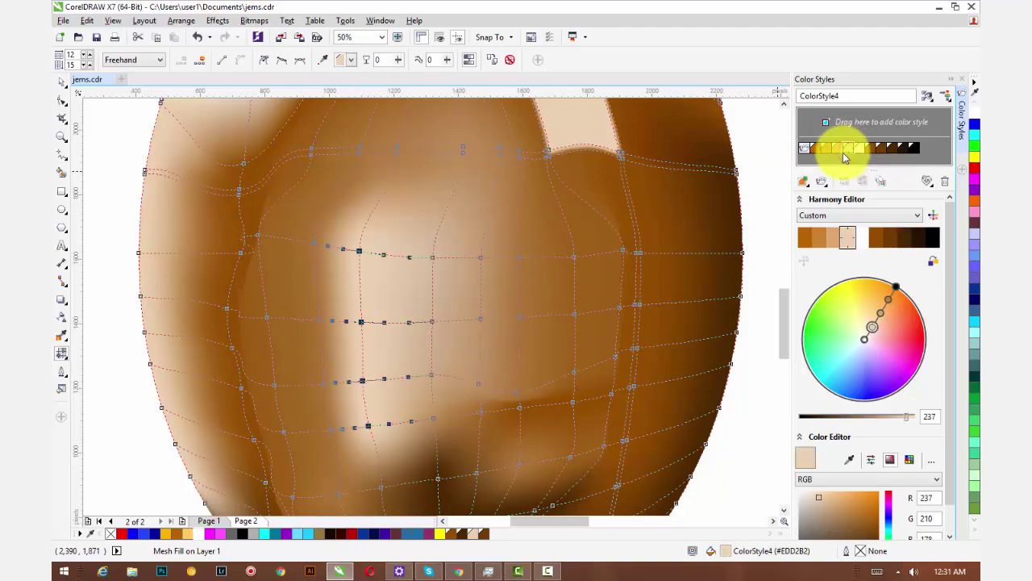
Move the centre column's middle nodes left, close to the light beige nodes, to sharpen the highlight's inner edge.
{"action": "left_click", "coordinate": [383, 254]}
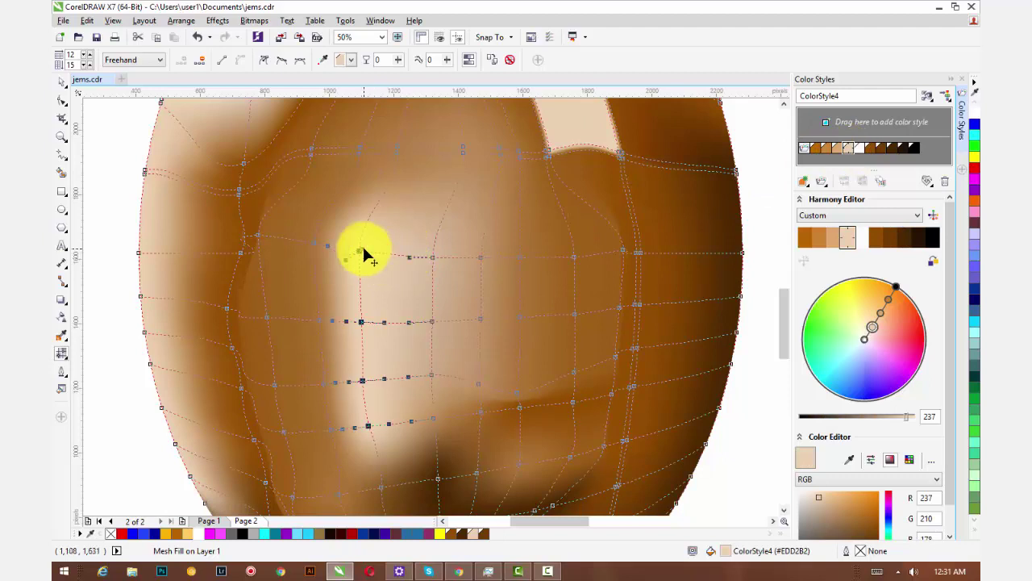
{"action": "left_click", "coordinate": [384, 323]}
{"action": "left_click_drag", "start_coordinate": [429, 319], "coordinate": [379, 323]}
{"action": "left_click", "coordinate": [433, 259]}
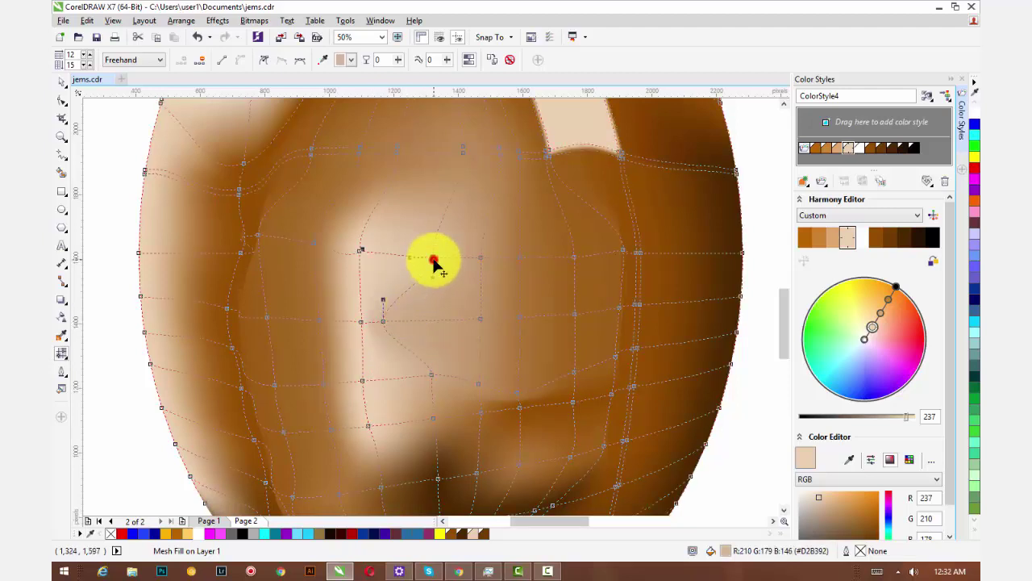
{"action": "left_click_drag", "start_coordinate": [433, 259], "coordinate": [361, 256]}
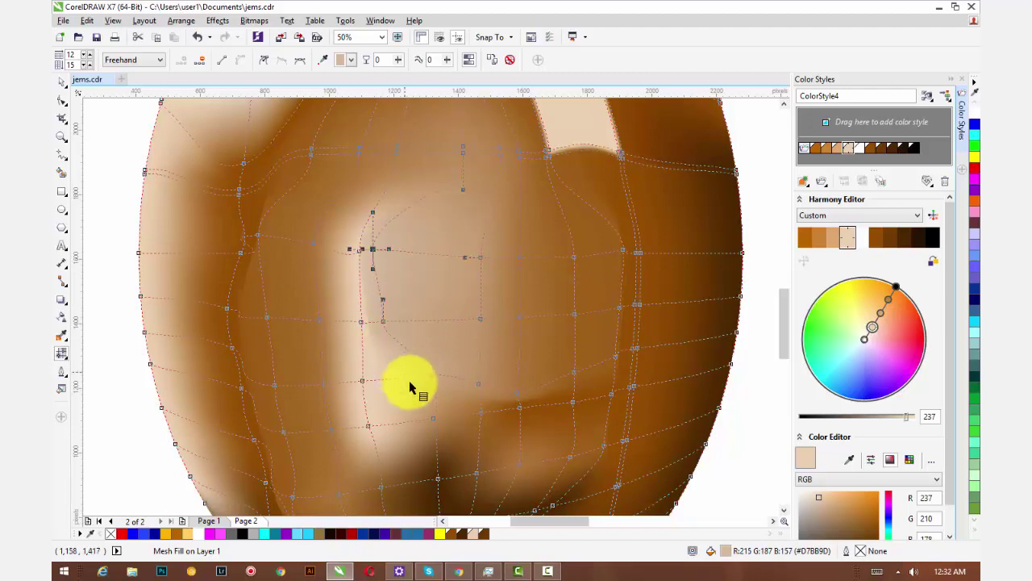
{"action": "left_click", "coordinate": [430, 377]}
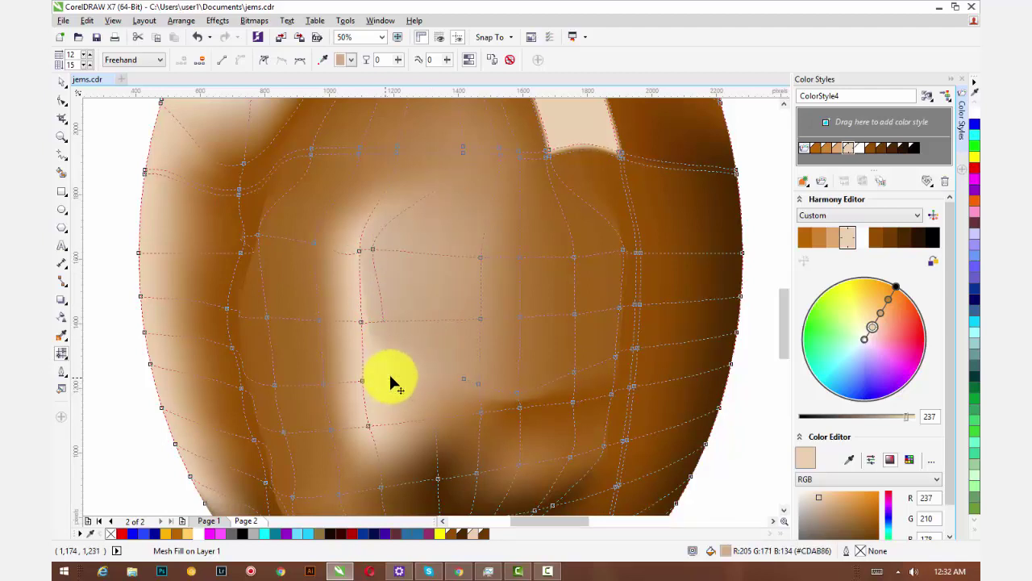
{"action": "left_click_drag", "start_coordinate": [391, 390], "coordinate": [390, 391]}
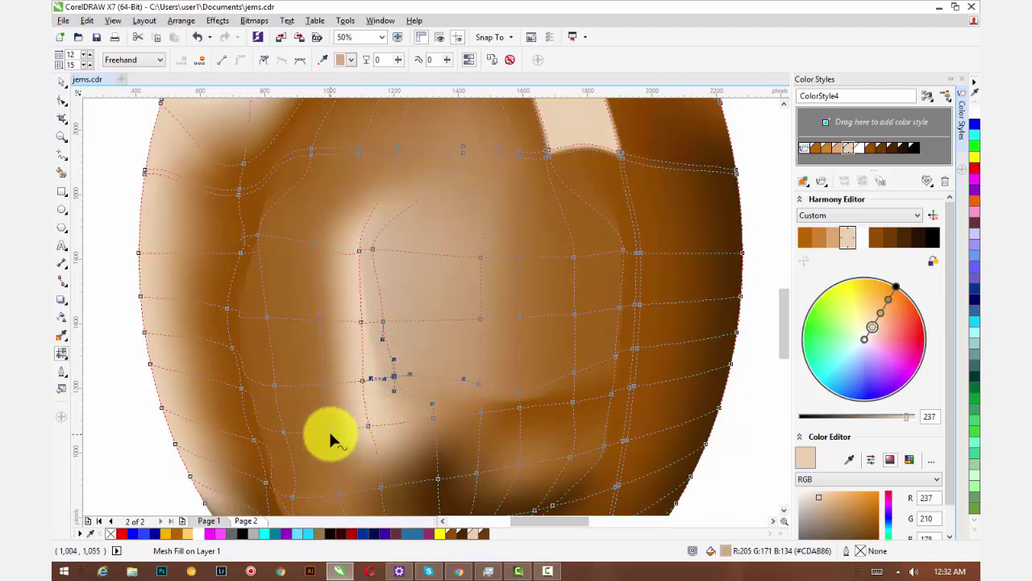
Move the lower nodes of the brown column beside the highlight right, against the light beige nodes, to sharpen its outer edge.
{"action": "left_click", "coordinate": [330, 431]}
{"action": "left_click_drag", "start_coordinate": [330, 434], "coordinate": [353, 427]}
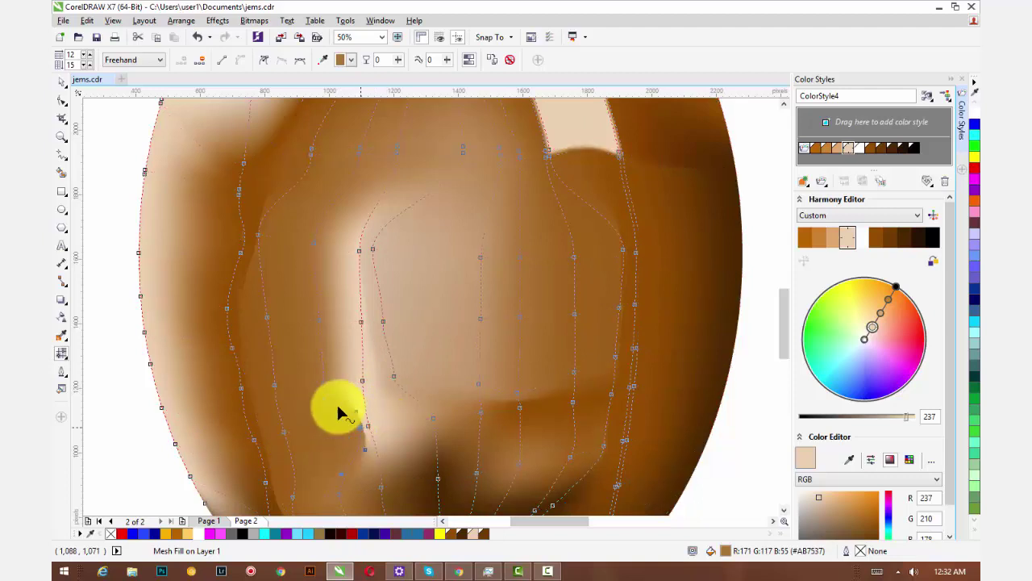
{"action": "left_click", "coordinate": [323, 380]}
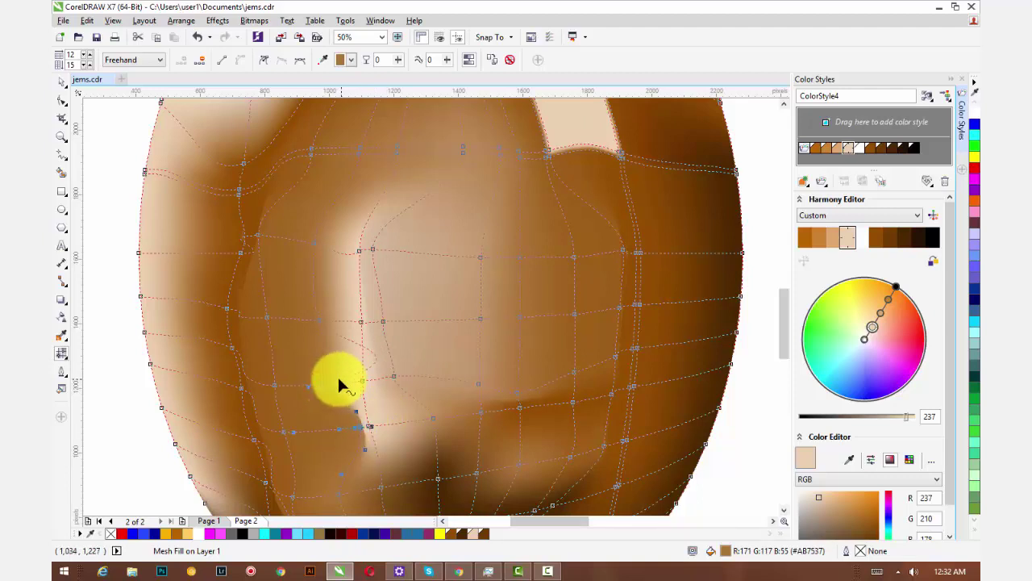
{"action": "left_click", "coordinate": [323, 384]}
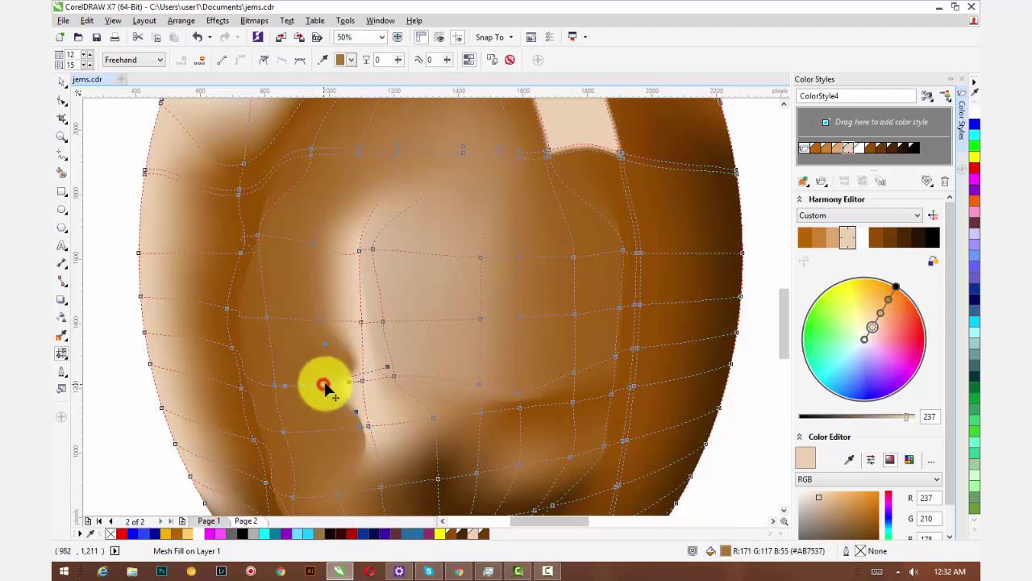
{"action": "left_click_drag", "start_coordinate": [345, 384], "coordinate": [413, 365]}
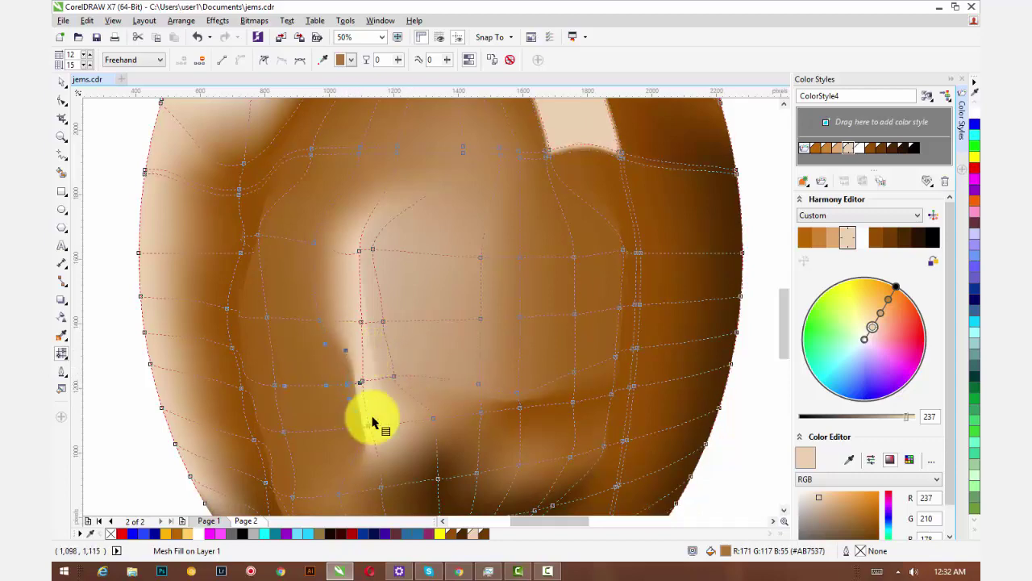
{"action": "left_click_drag", "start_coordinate": [369, 420], "coordinate": [367, 351]}
{"action": "scroll", "coordinate": [368, 356], "scroll_direction": "down", "scroll_amount": 2}
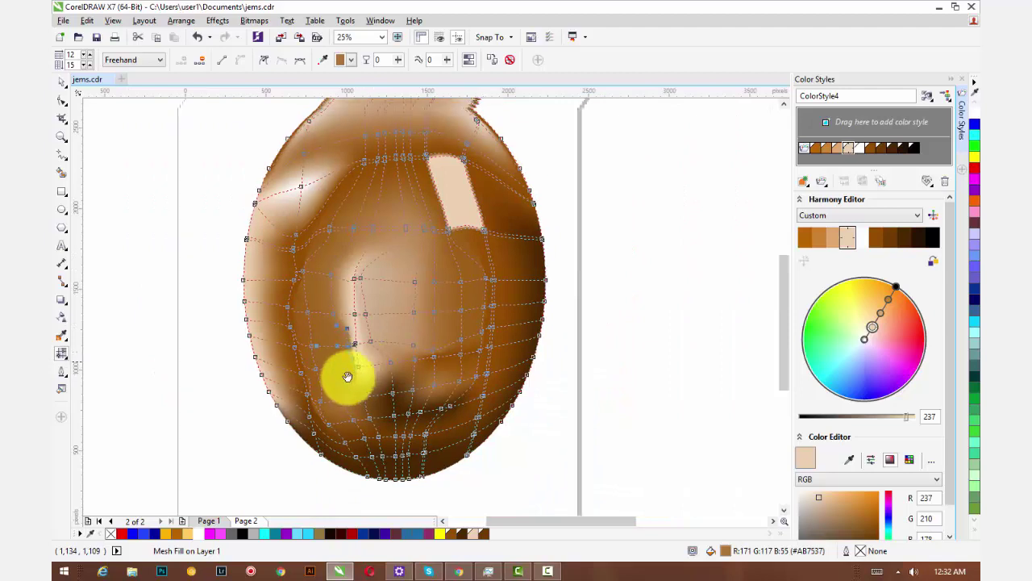
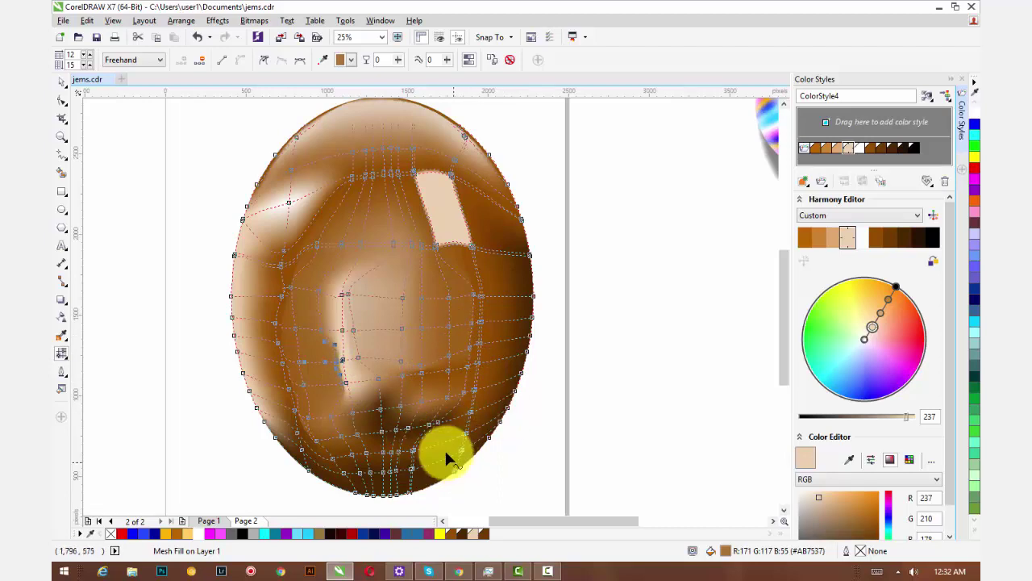
{"action": "left_click_drag", "start_coordinate": [438, 446], "coordinate": [437, 442]}
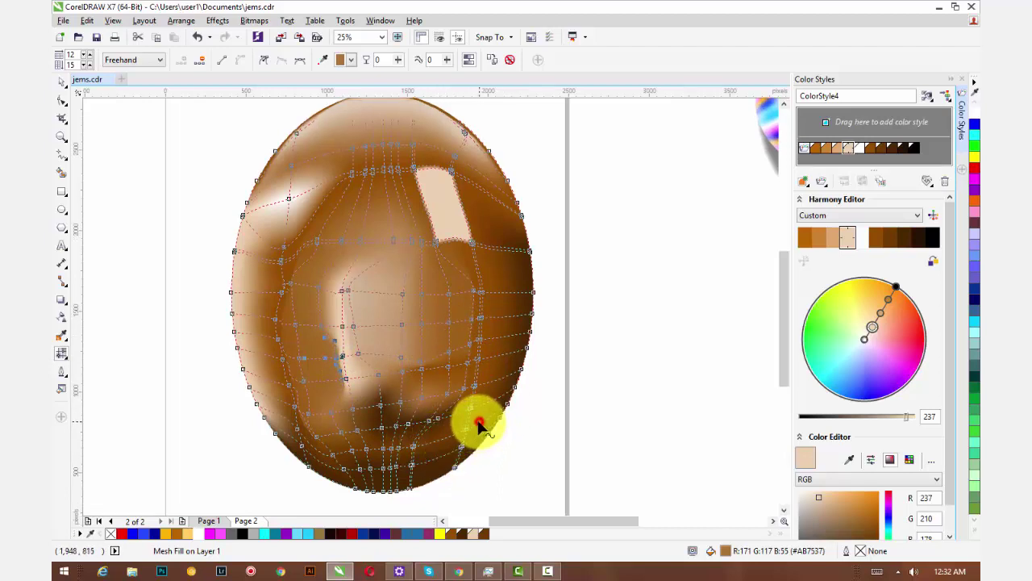
{"action": "key", "text": "ctrl+z"}
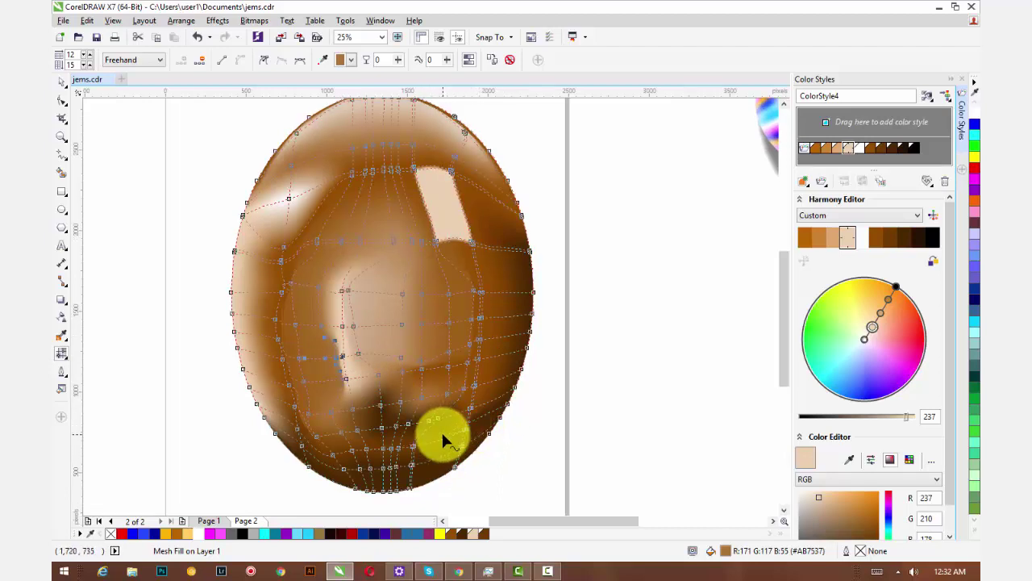
{"action": "left_click", "coordinate": [479, 416]}
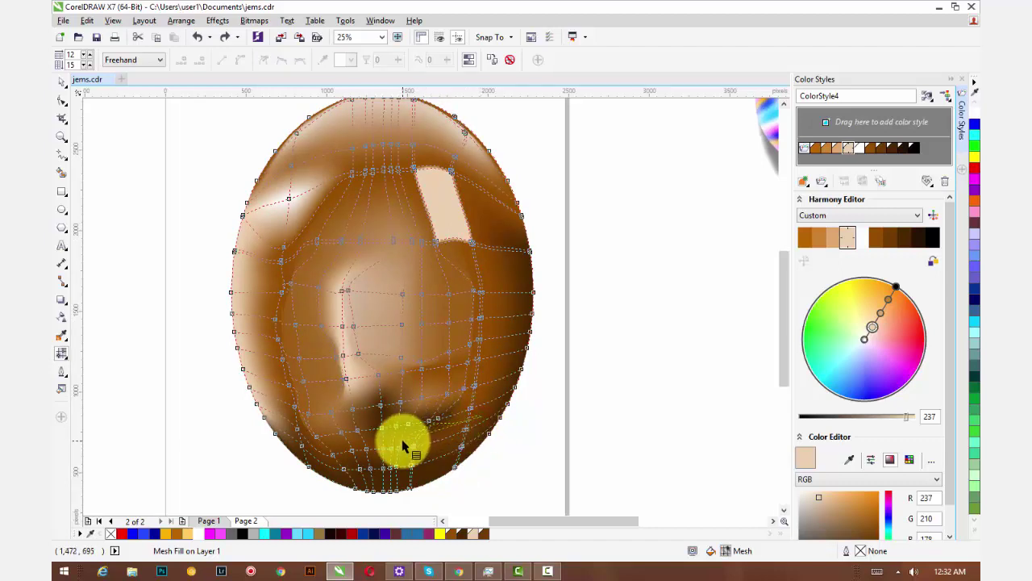
Color the mesh nodes in the ellipse's lower-right area with ColorStyle8 dark brown (#4A2700).
{"action": "left_click_drag", "start_coordinate": [471, 435], "coordinate": [476, 428]}
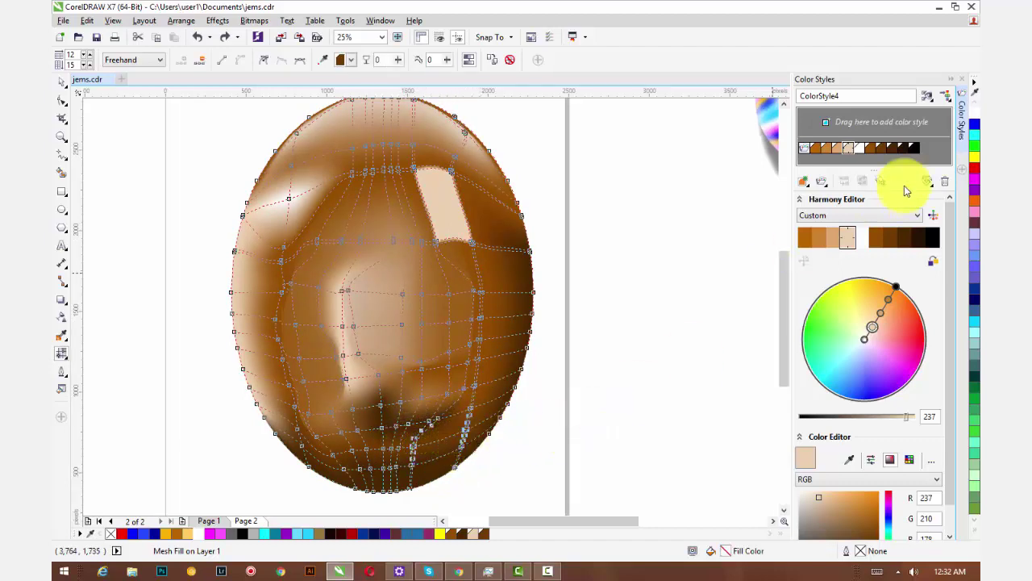
{"action": "left_click", "coordinate": [895, 151]}
{"action": "left_click", "coordinate": [894, 151]}
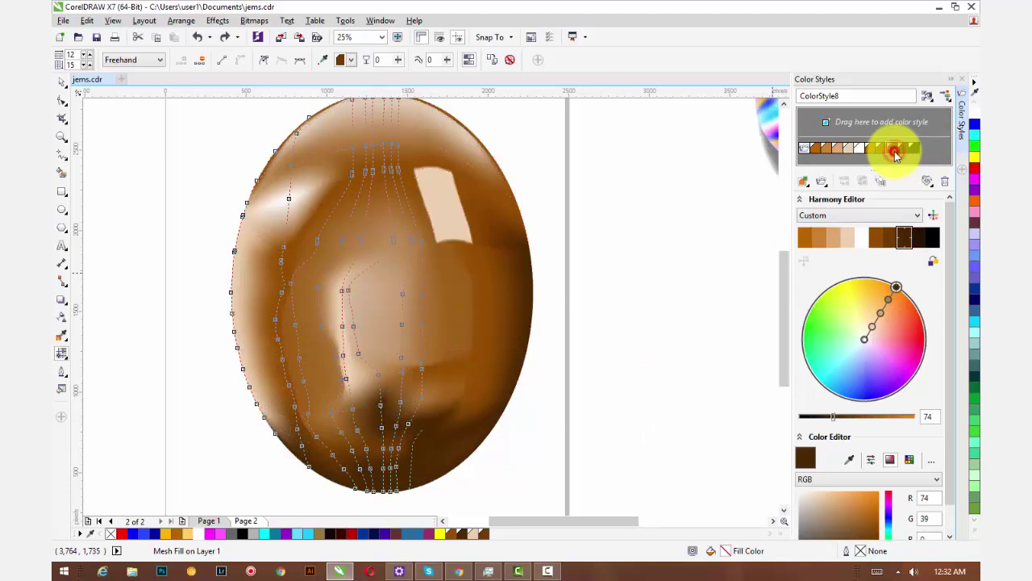
{"action": "left_click", "coordinate": [645, 292]}
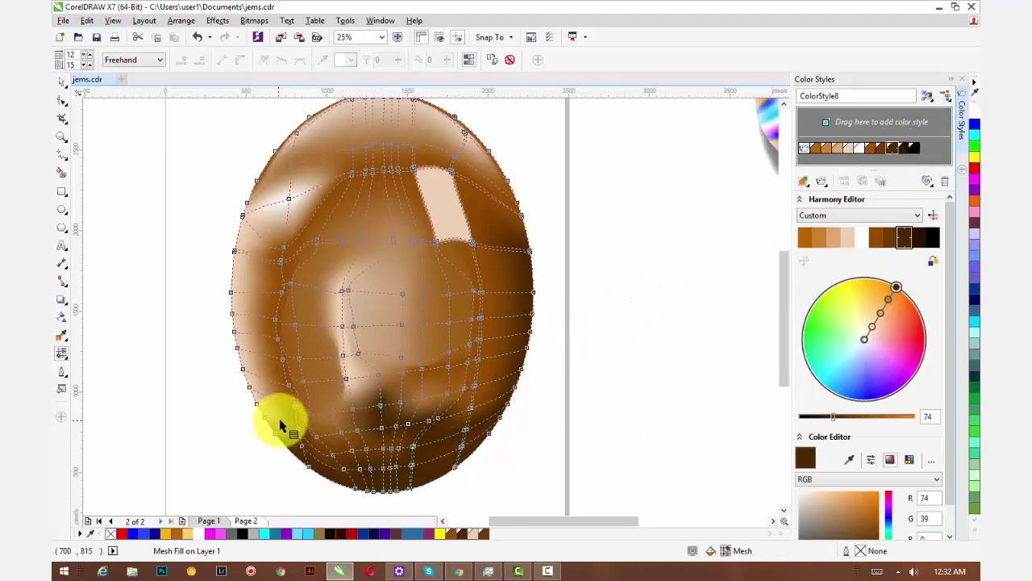
{"action": "key", "text": "ctrl+z"}
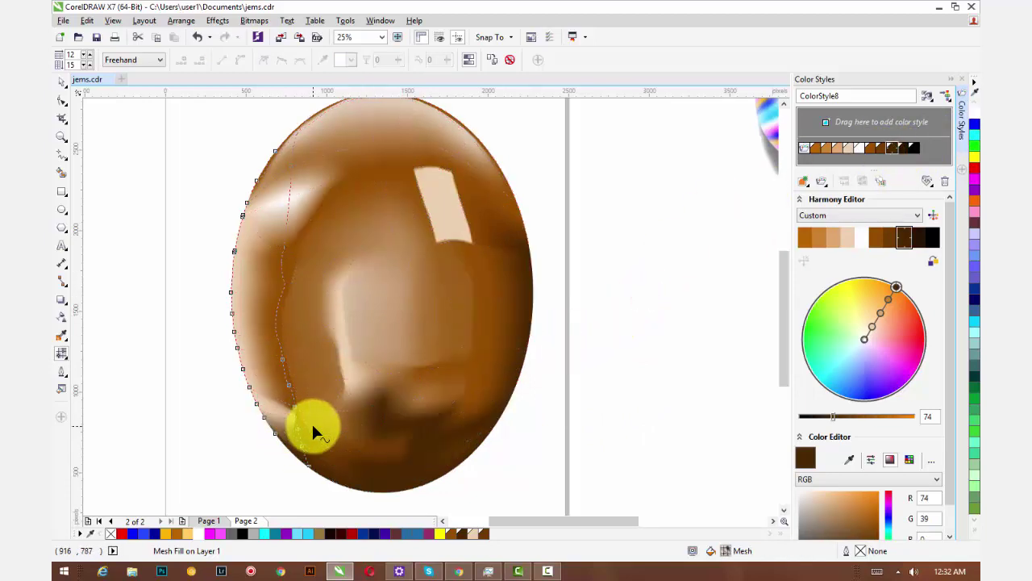
{"action": "left_click", "coordinate": [288, 418]}
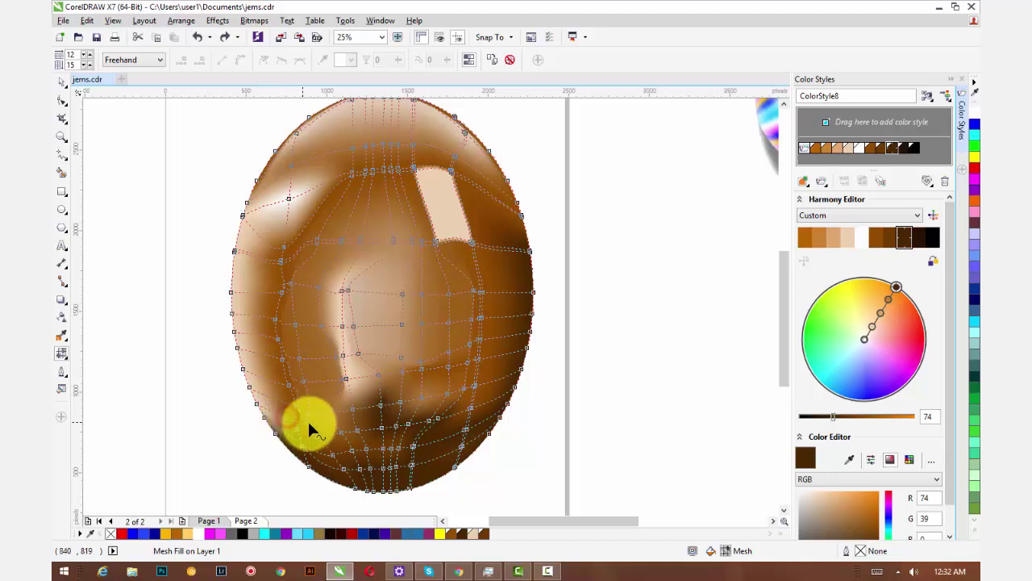
Reshape the dark patch below the centre by moving its right-hand nodes down and right and its central node left.
{"action": "left_click", "coordinate": [397, 425]}
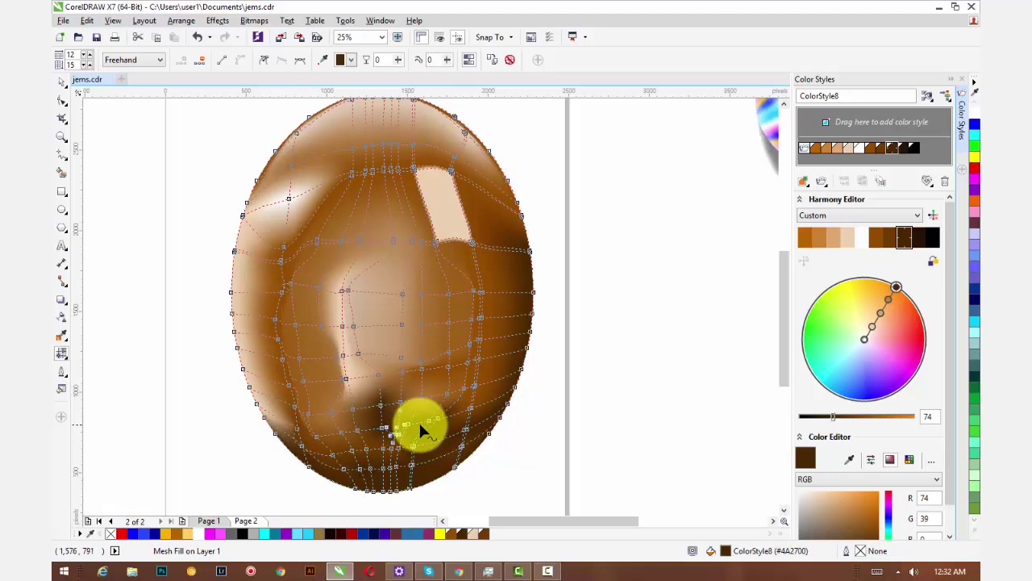
{"action": "left_click", "coordinate": [428, 422]}
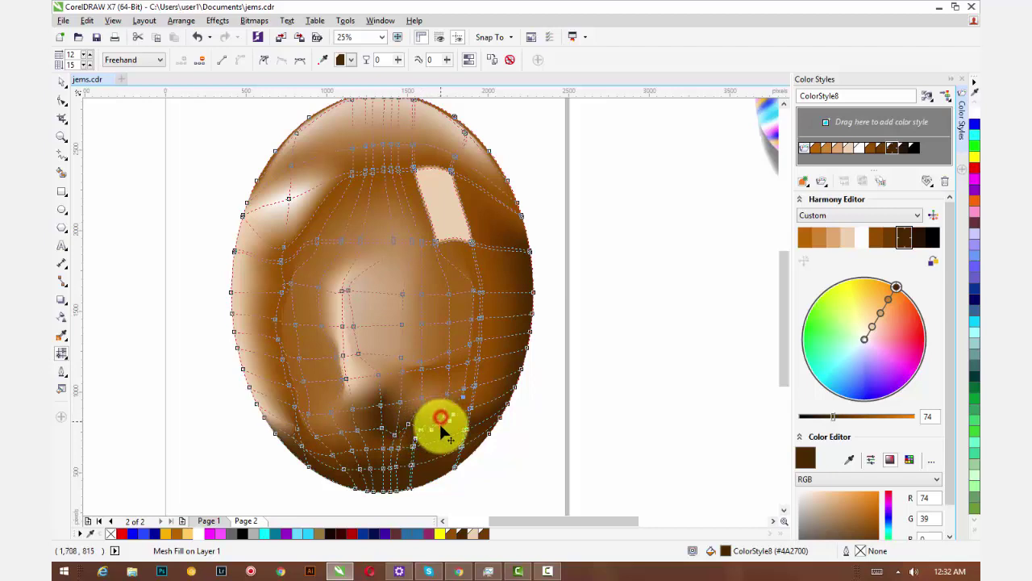
{"action": "left_click", "coordinate": [442, 442]}
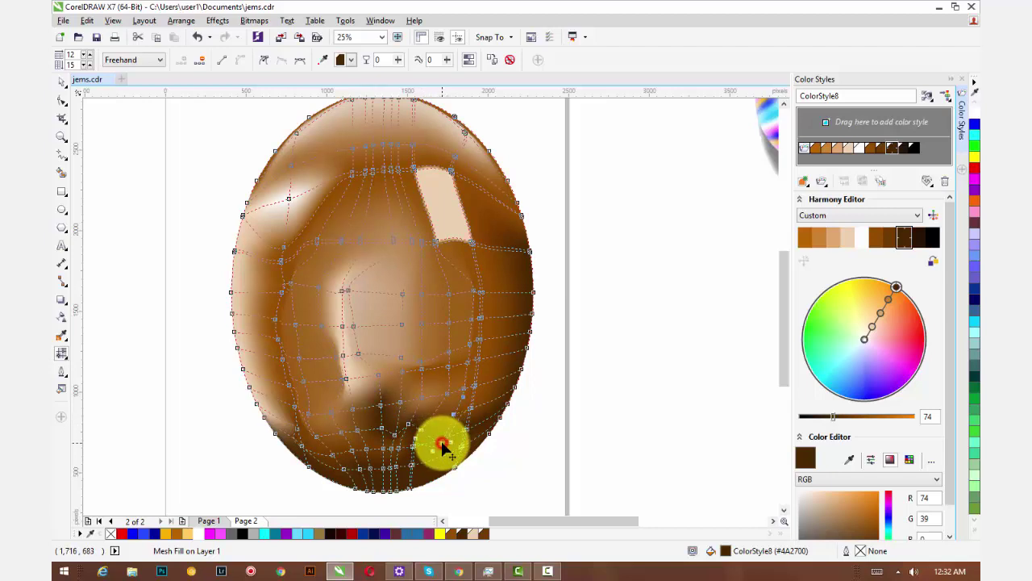
{"action": "left_click", "coordinate": [380, 408]}
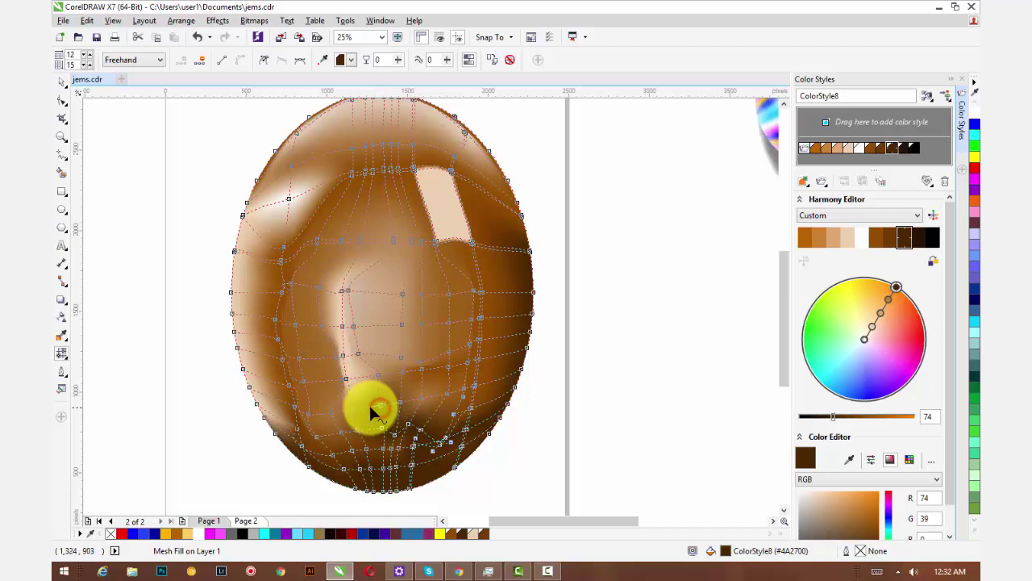
{"action": "left_click_drag", "start_coordinate": [380, 407], "coordinate": [351, 409]}
{"action": "left_click", "coordinate": [536, 440]}
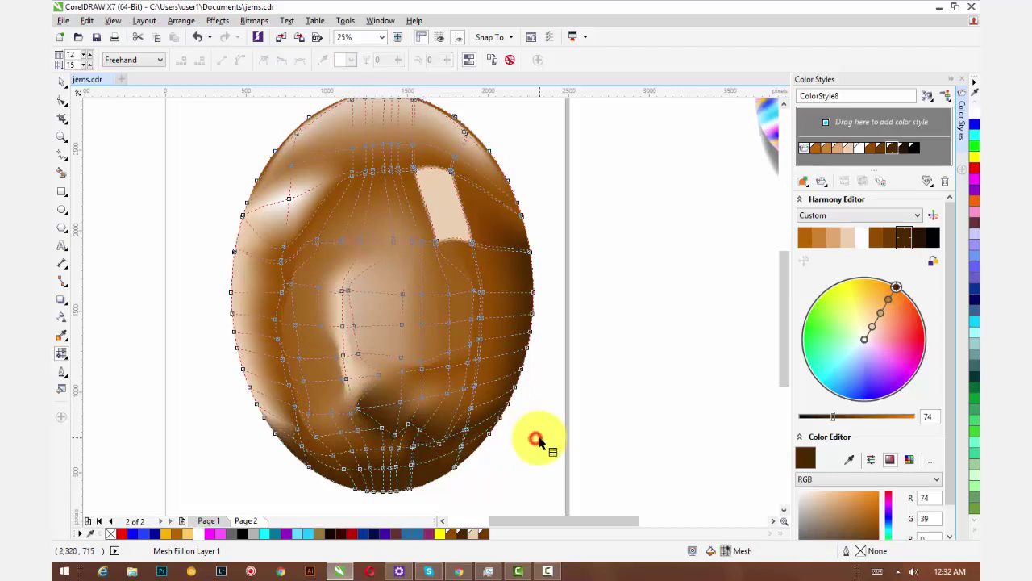
Tint the mesh nodes at the corners of the upper-right highlight patch with brown, to #E4C5A0.
{"action": "scroll", "coordinate": [536, 439], "scroll_direction": "down", "scroll_amount": 2}
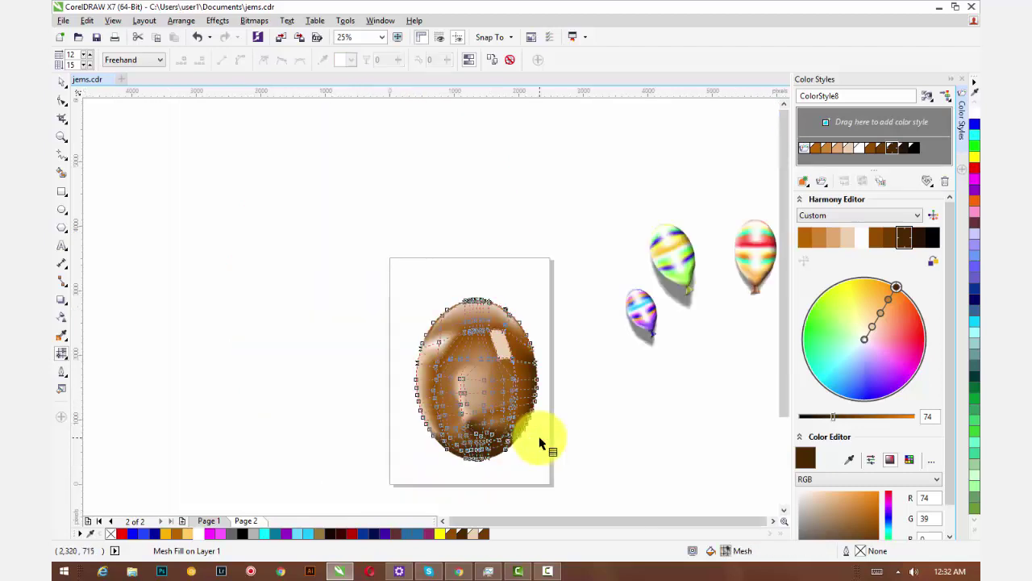
{"action": "left_click", "coordinate": [61, 84]}
{"action": "left_click", "coordinate": [186, 201]}
{"action": "scroll", "coordinate": [312, 329], "scroll_direction": "right", "scroll_amount": 1}
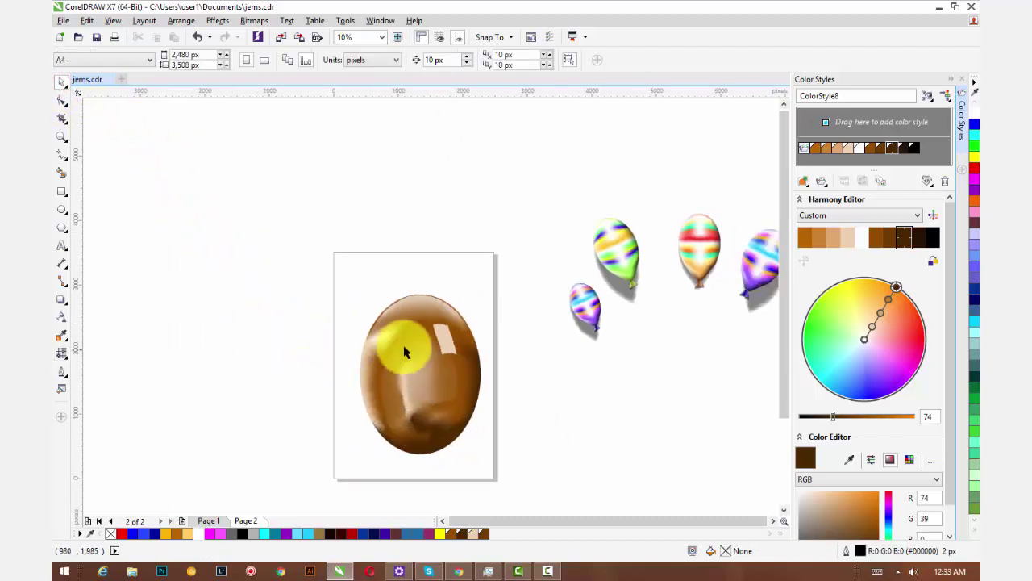
{"action": "left_click", "coordinate": [435, 347]}
{"action": "key", "text": "m"}
{"action": "scroll", "coordinate": [444, 342], "scroll_direction": "up", "scroll_amount": 2}
{"action": "scroll", "coordinate": [444, 342], "scroll_direction": "up", "scroll_amount": 2}
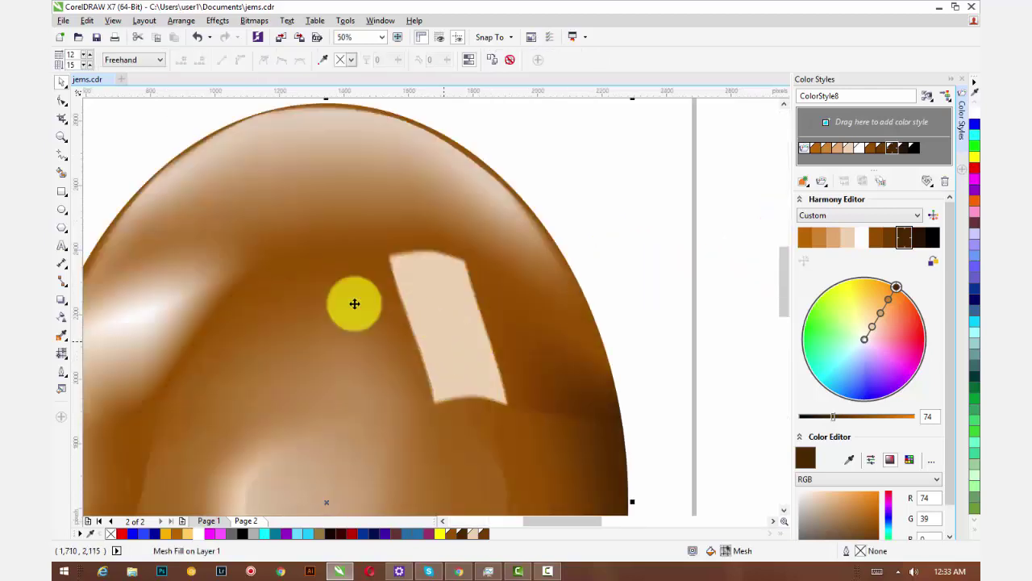
{"action": "left_click", "coordinate": [61, 352]}
{"action": "left_click", "coordinate": [452, 337]}
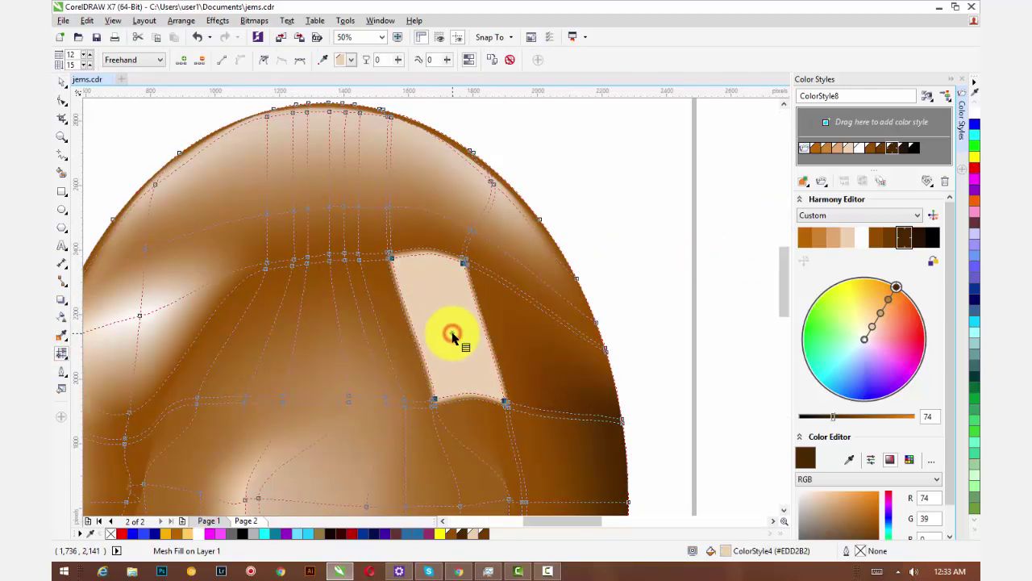
{"action": "left_click", "coordinate": [450, 536], "text": "ctrl"}
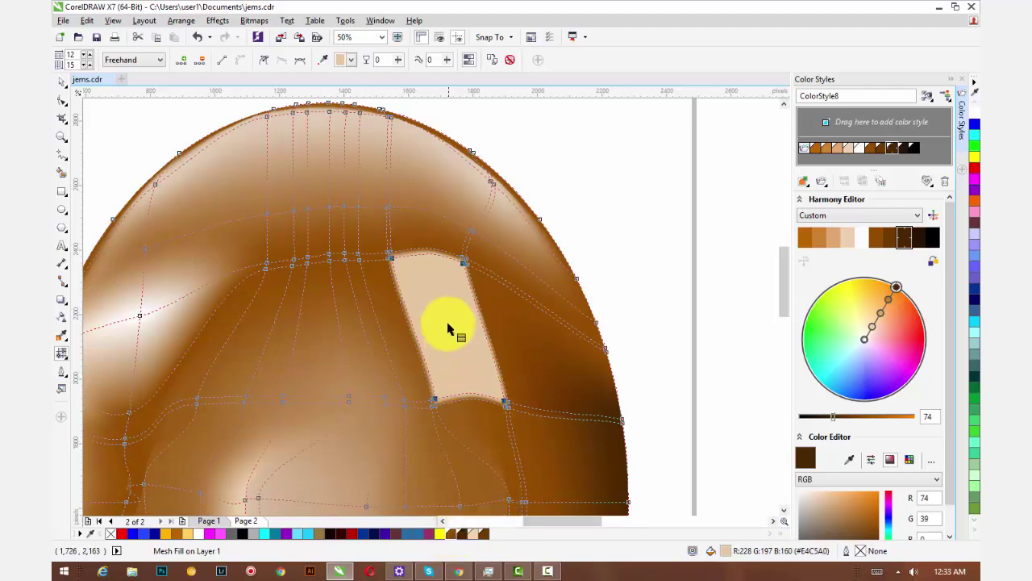
Add a mesh node in the middle of the highlight patch and tint it with white in small amounts, to #F1E0CE.
{"action": "double_click", "coordinate": [448, 325]}
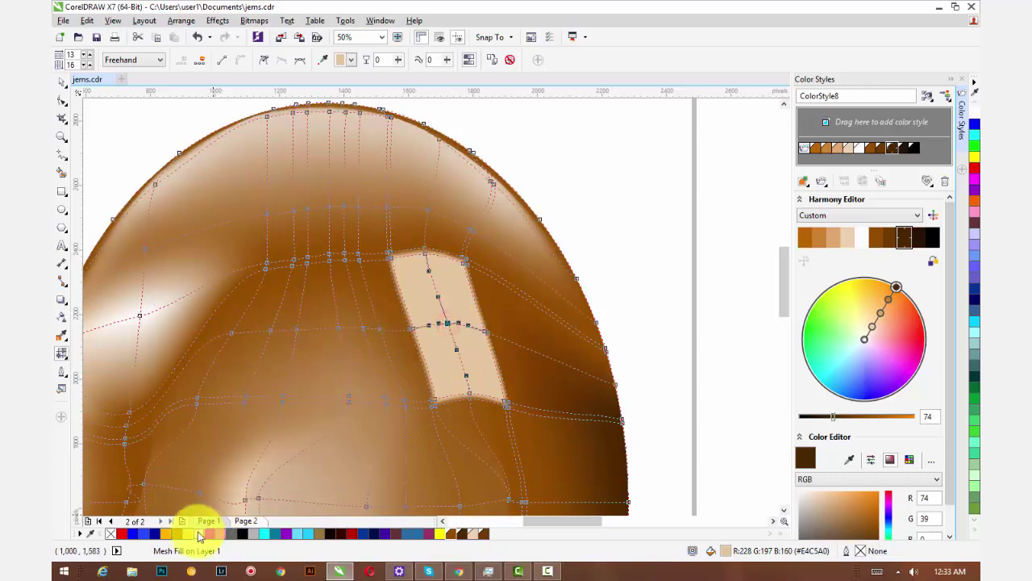
{"action": "left_click", "coordinate": [197, 534]}
{"action": "left_click", "coordinate": [198, 534], "text": "ctrl"}
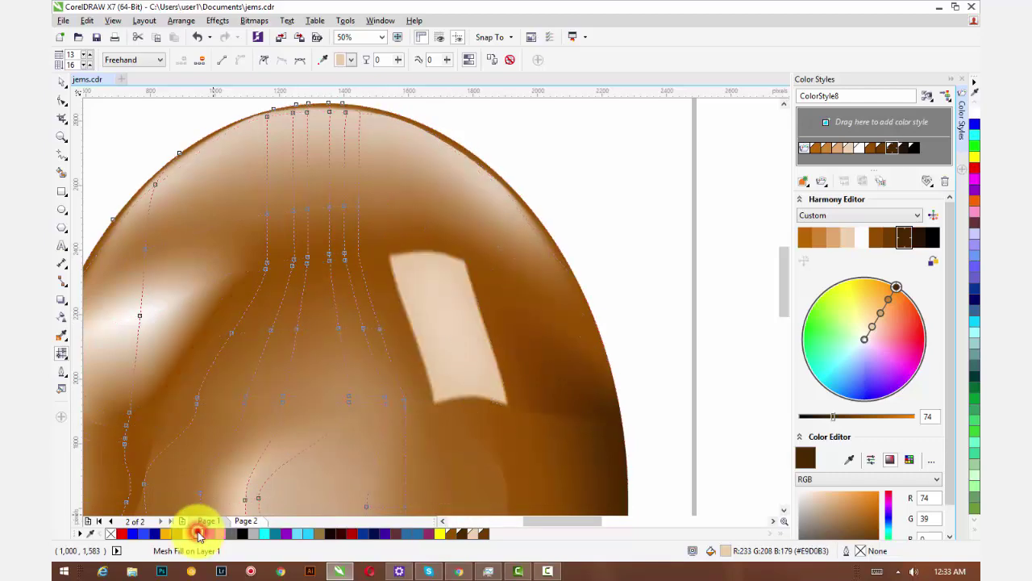
{"action": "left_click", "coordinate": [198, 533], "text": "ctrl"}
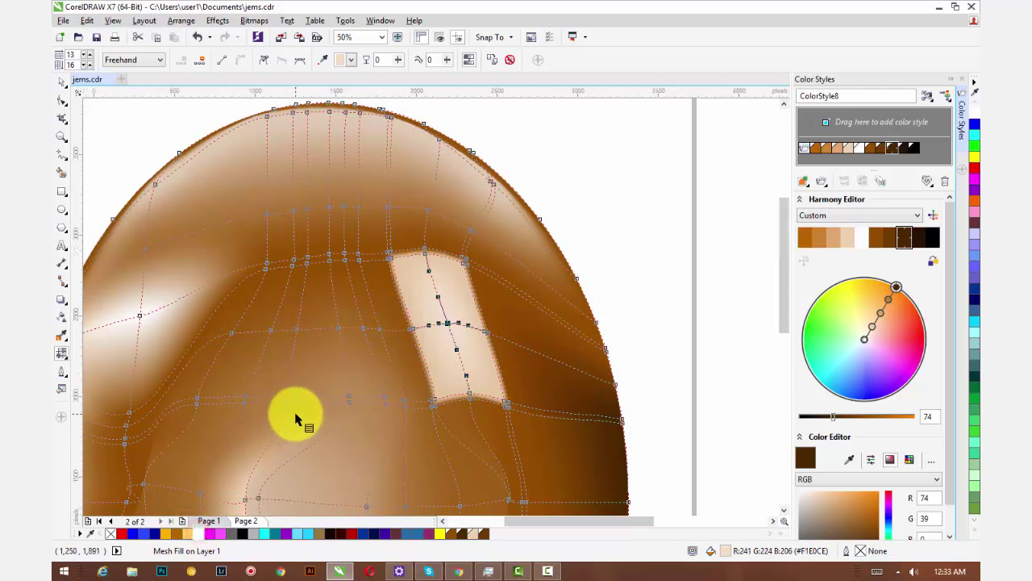
{"action": "scroll", "coordinate": [246, 480], "scroll_direction": "down", "scroll_amount": 2}
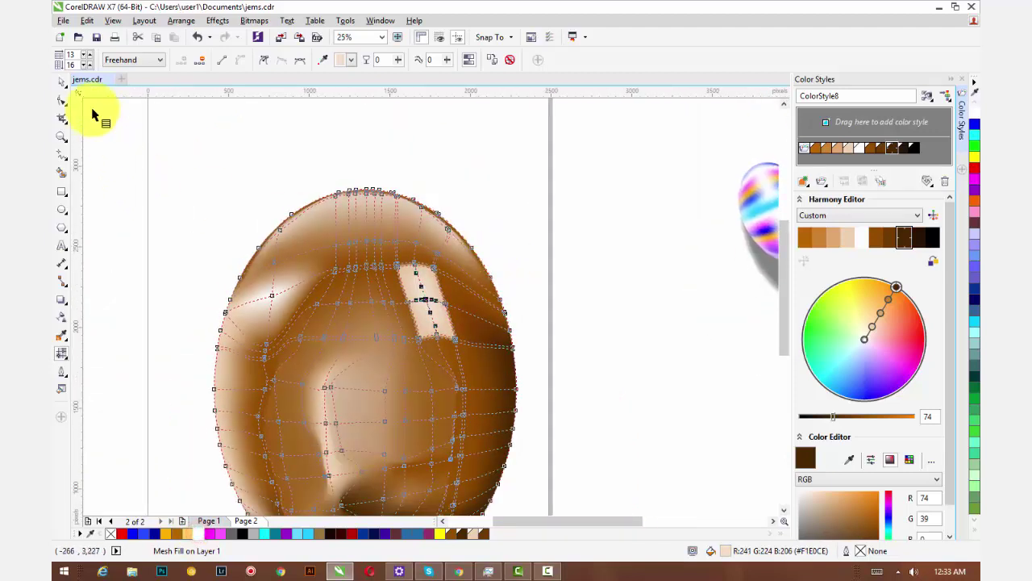
{"action": "left_click", "coordinate": [62, 82]}
{"action": "left_click", "coordinate": [143, 161]}
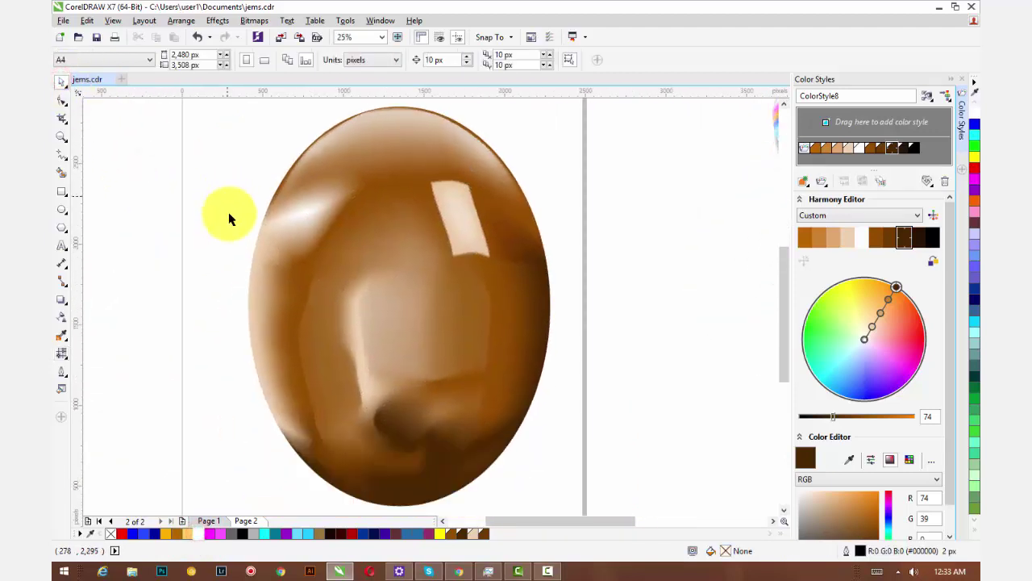
Add a mesh row right of the ellipse's centre and color its nodes there with ColorStyle6 brown (#944F00).
{"action": "left_click", "coordinate": [440, 436]}
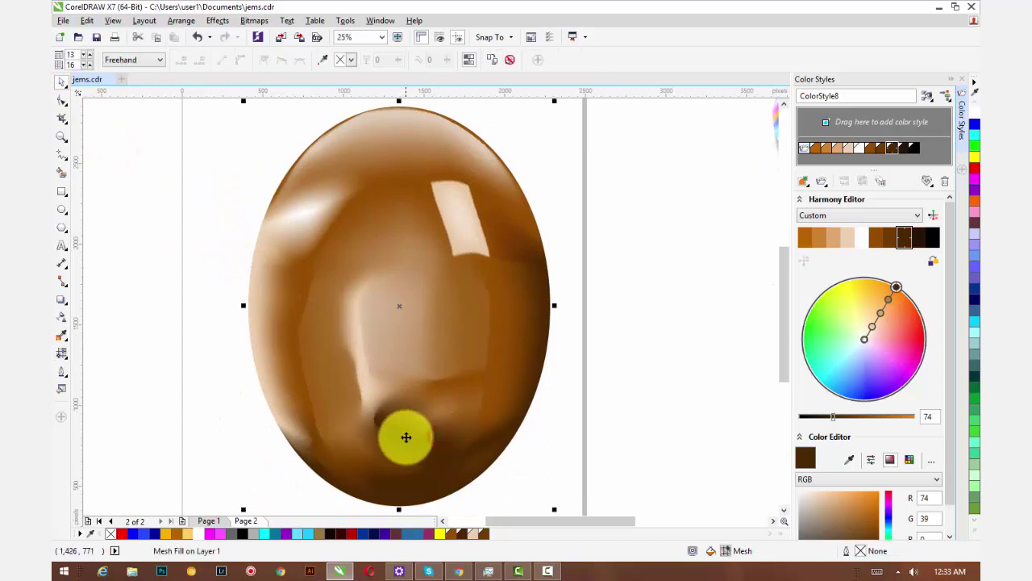
{"action": "left_click", "coordinate": [62, 351]}
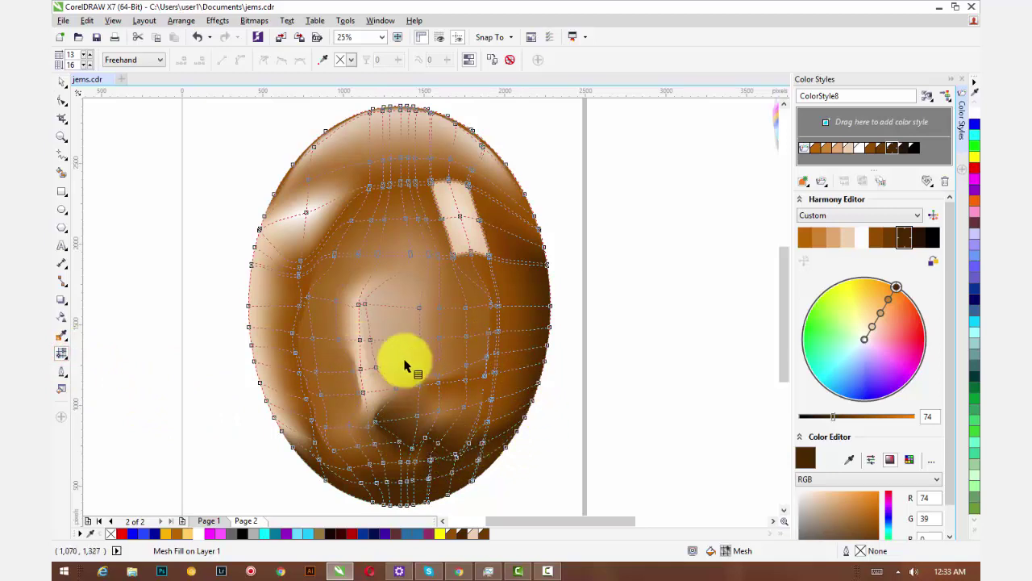
{"action": "double_click", "coordinate": [438, 352]}
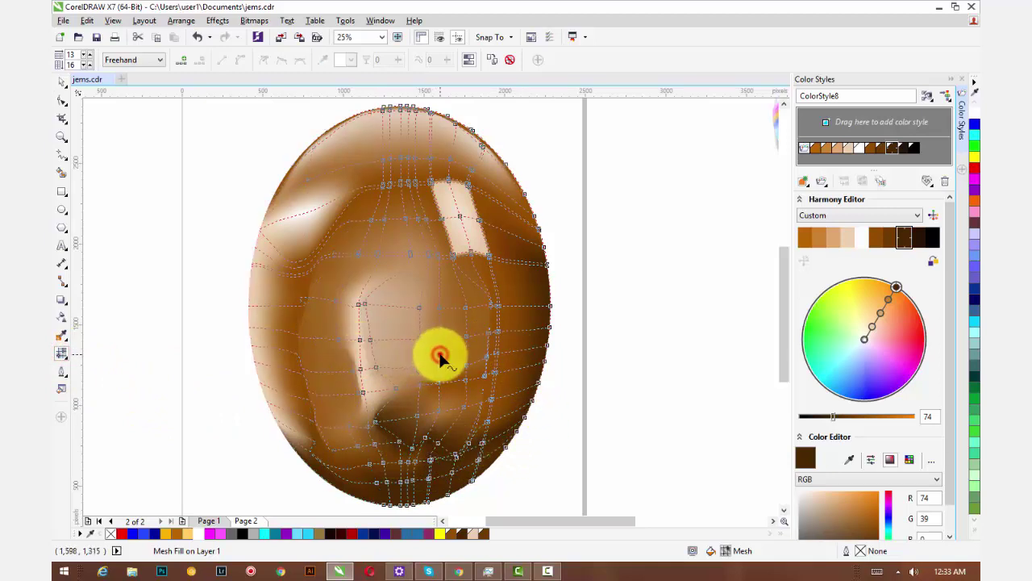
{"action": "scroll", "coordinate": [490, 342], "scroll_direction": "up", "scroll_amount": 1}
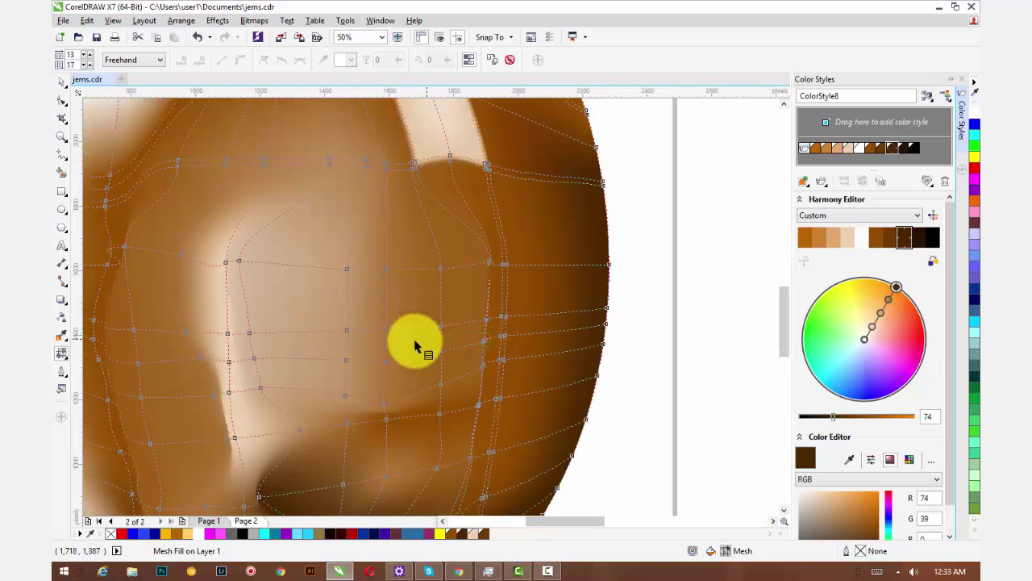
{"action": "left_click_drag", "start_coordinate": [387, 403], "coordinate": [504, 322]}
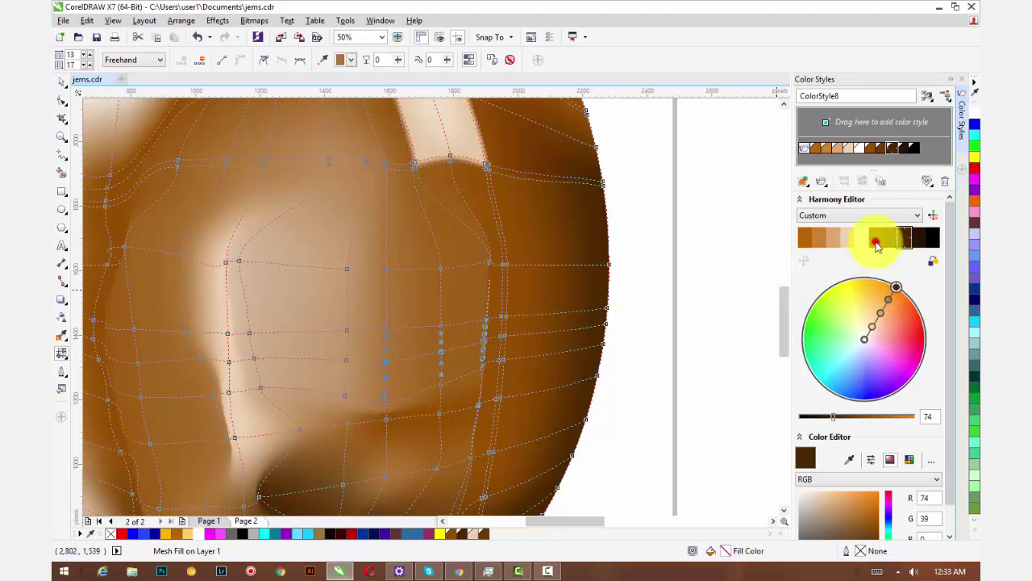
{"action": "left_click_drag", "start_coordinate": [876, 245], "coordinate": [384, 383]}
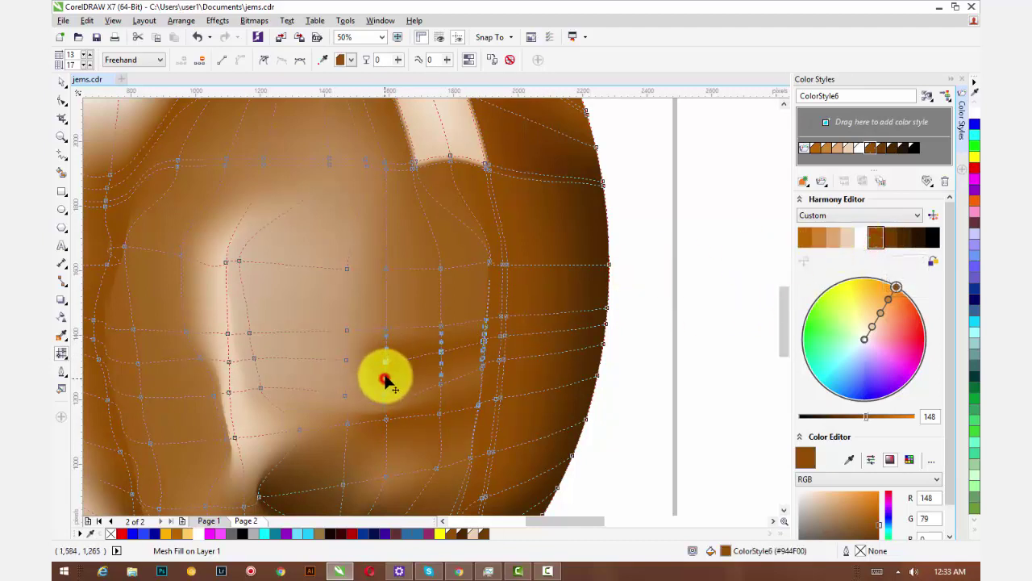
Reshape the brown area right of the centre into a narrow slanted streak by moving its surrounding mesh nodes closer together.
{"action": "left_click", "coordinate": [387, 332]}
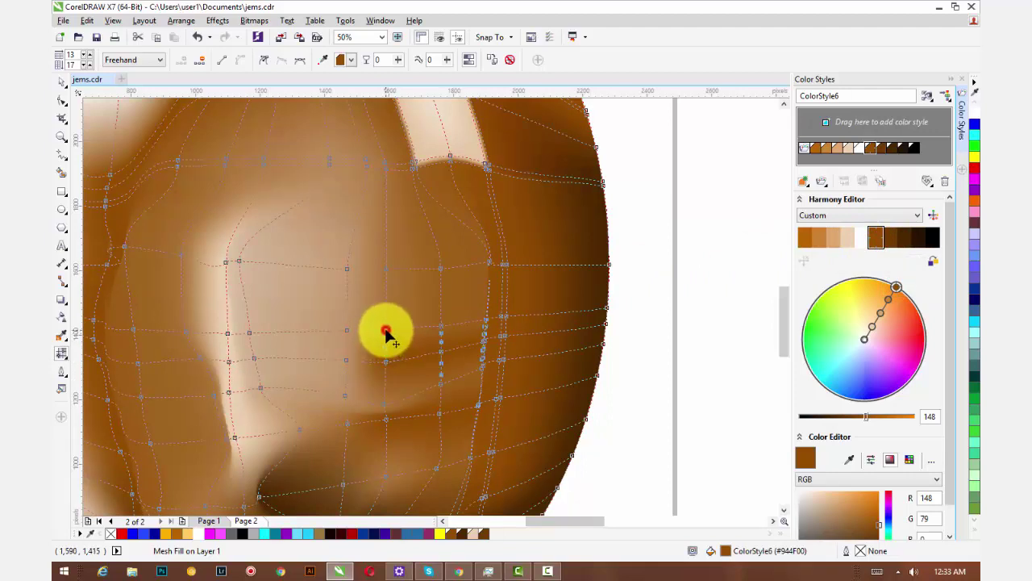
{"action": "left_click", "coordinate": [442, 385]}
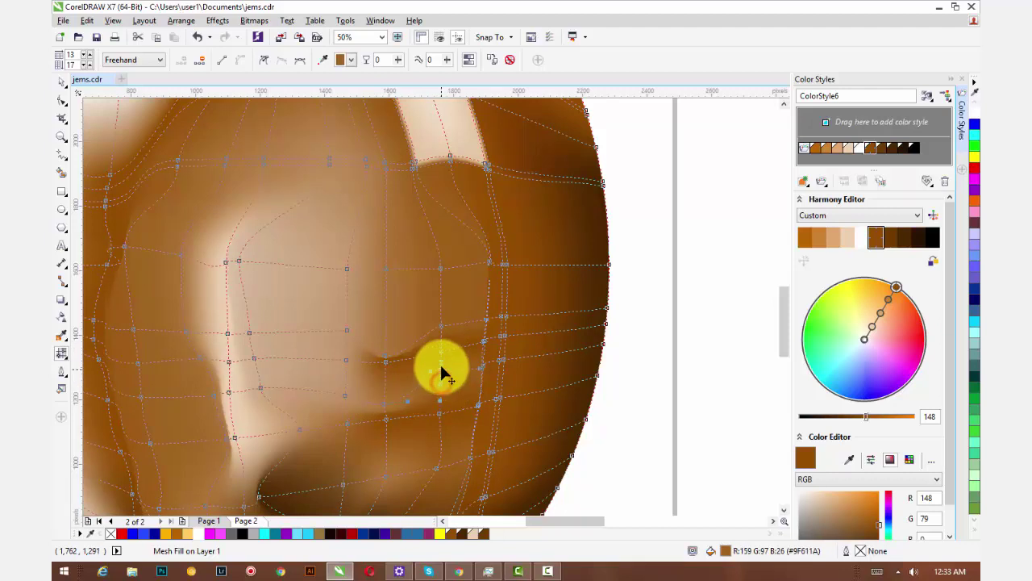
{"action": "mouse_move", "coordinate": [442, 356]}
{"action": "left_mouse_down"}
{"action": "mouse_move", "coordinate": [441, 326]}
{"action": "mouse_move", "coordinate": [441, 337]}
{"action": "left_mouse_up"}
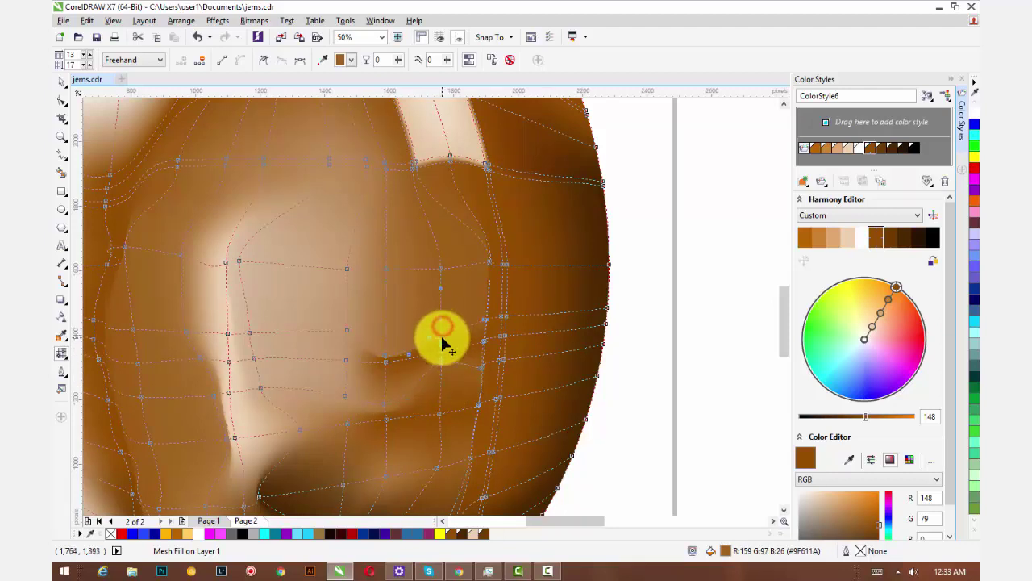
{"action": "left_click", "coordinate": [492, 338]}
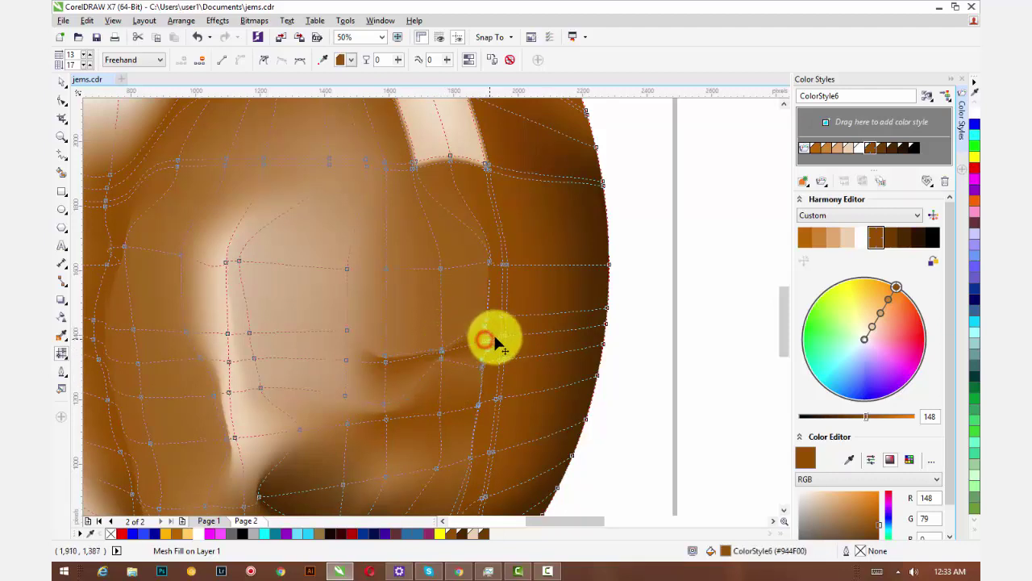
{"action": "left_click", "coordinate": [381, 401]}
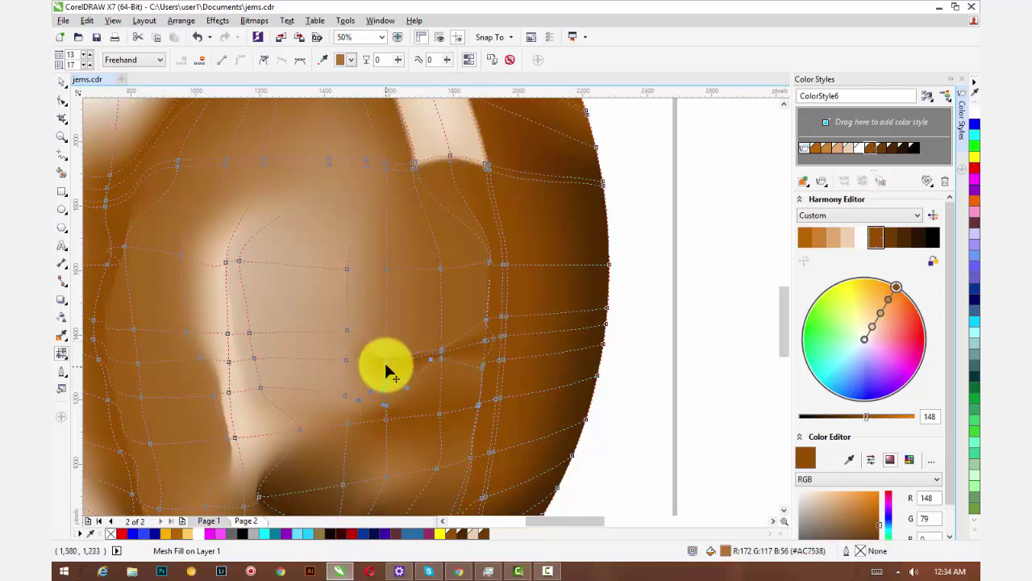
{"action": "left_click_drag", "start_coordinate": [385, 362], "coordinate": [381, 375]}
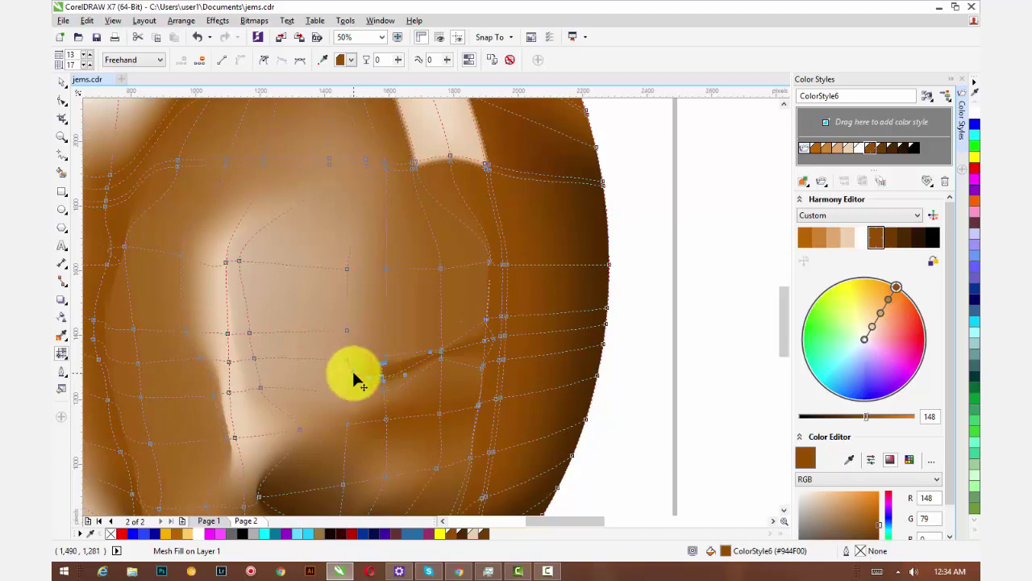
Delete all the balloons beside the page.
{"action": "scroll", "coordinate": [357, 369], "scroll_direction": "down", "scroll_amount": 2}
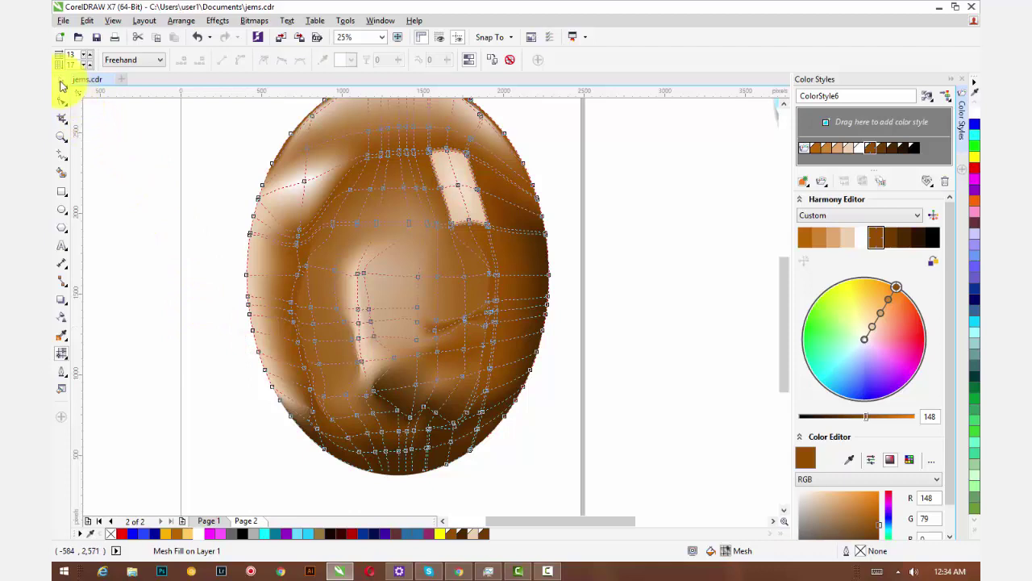
{"action": "left_click", "coordinate": [61, 81]}
{"action": "left_click", "coordinate": [118, 152]}
{"action": "scroll", "coordinate": [161, 242], "scroll_direction": "down", "scroll_amount": 2}
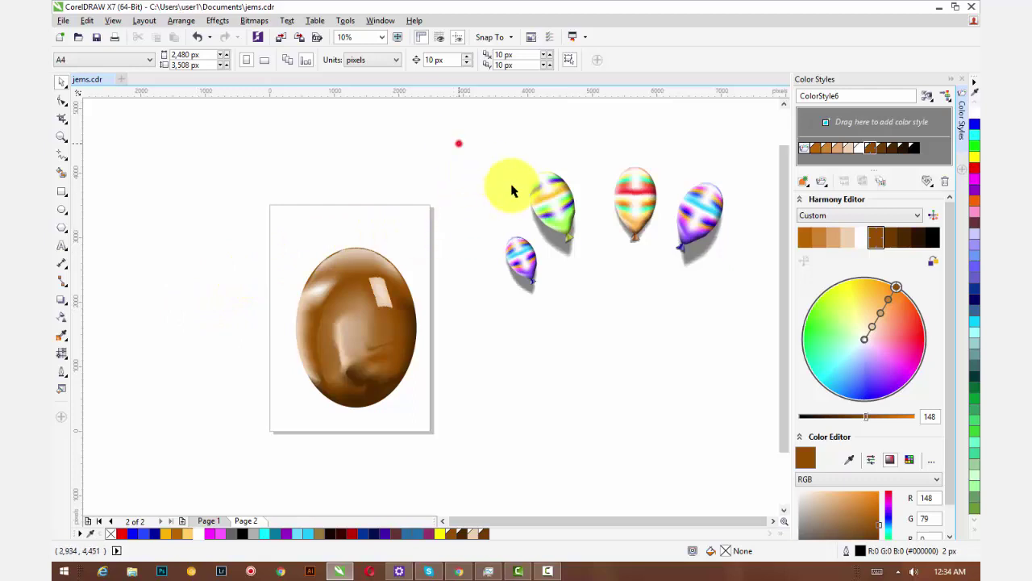
{"action": "left_click_drag", "start_coordinate": [459, 144], "coordinate": [730, 317]}
{"action": "key", "text": "Delete"}
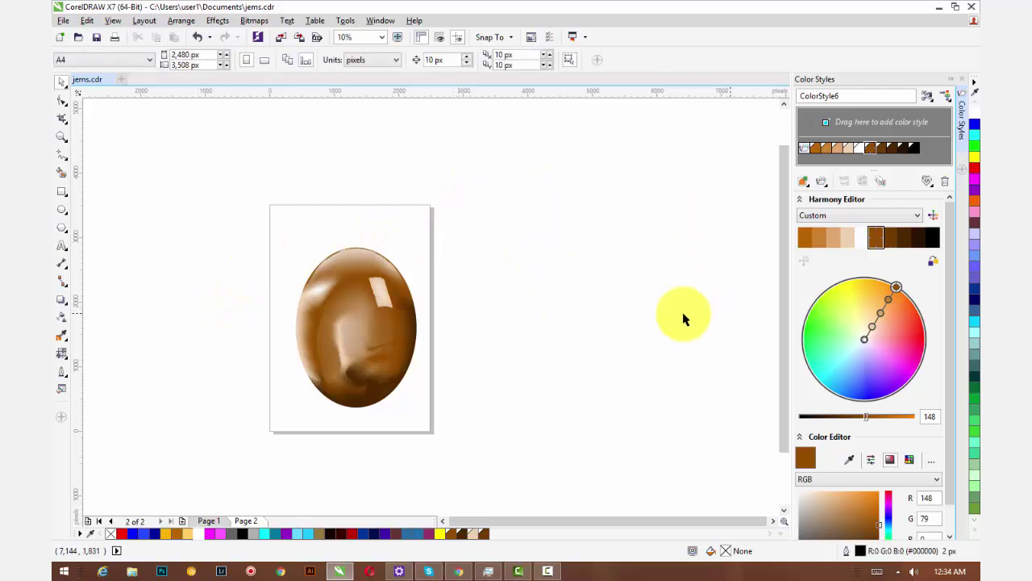
Delete the existing brown color harmony together with its color styles.
{"action": "left_click_drag", "start_coordinate": [279, 217], "coordinate": [476, 460]}
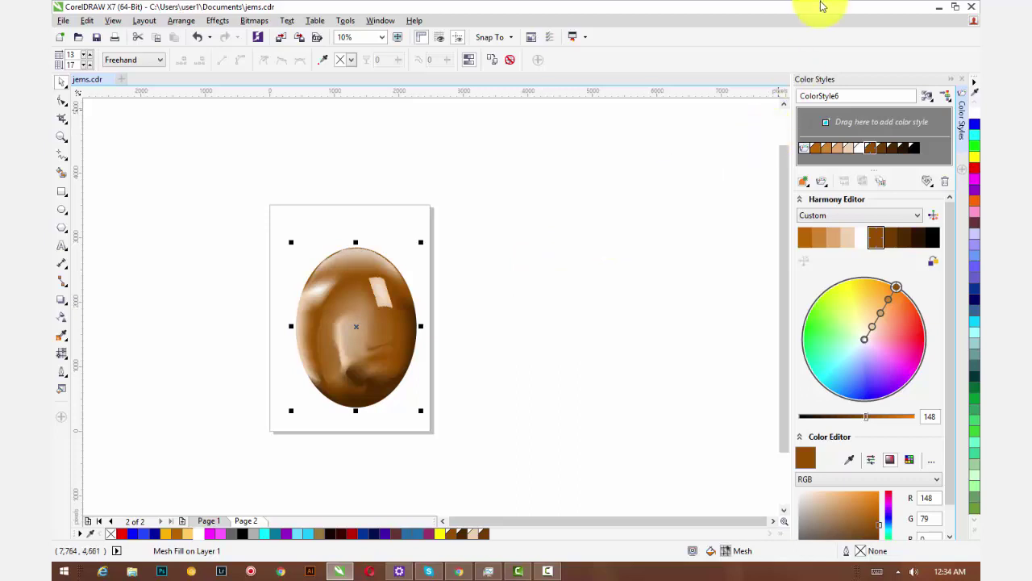
{"action": "left_click", "coordinate": [802, 150]}
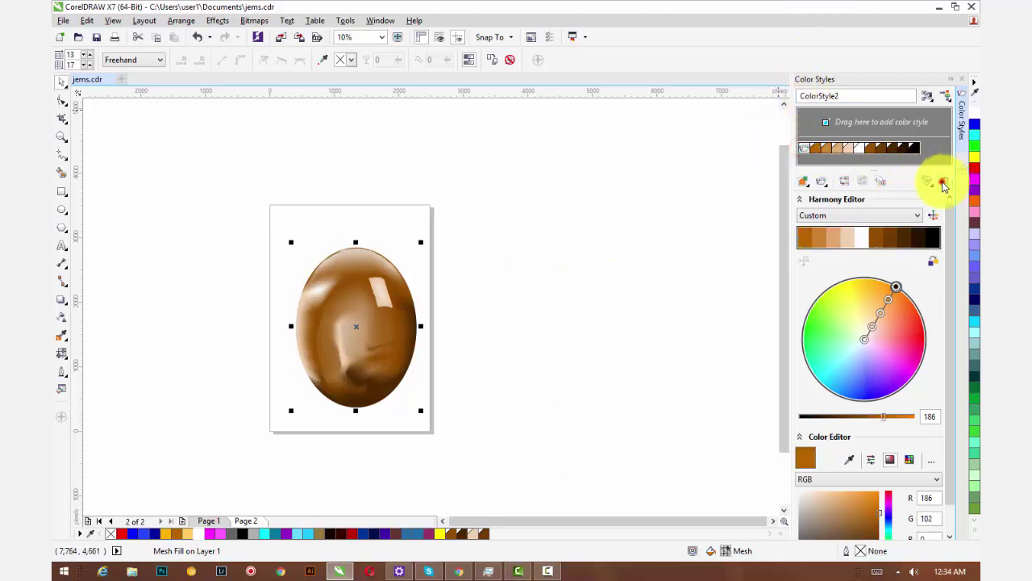
{"action": "left_click", "coordinate": [944, 184]}
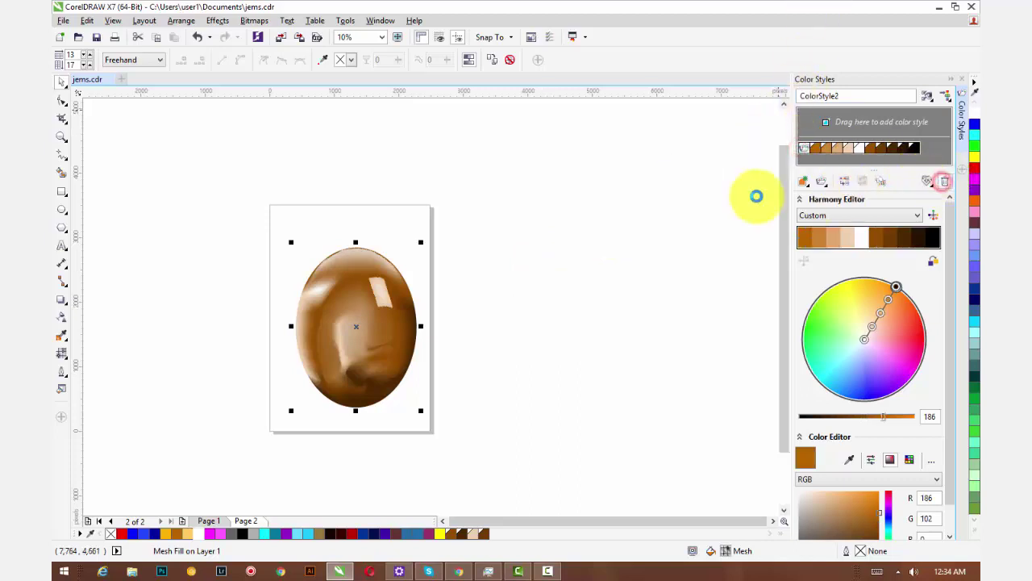
Create a new color harmony and generate its color styles from the mesh-filled ellipse.
{"action": "left_click", "coordinate": [824, 186]}
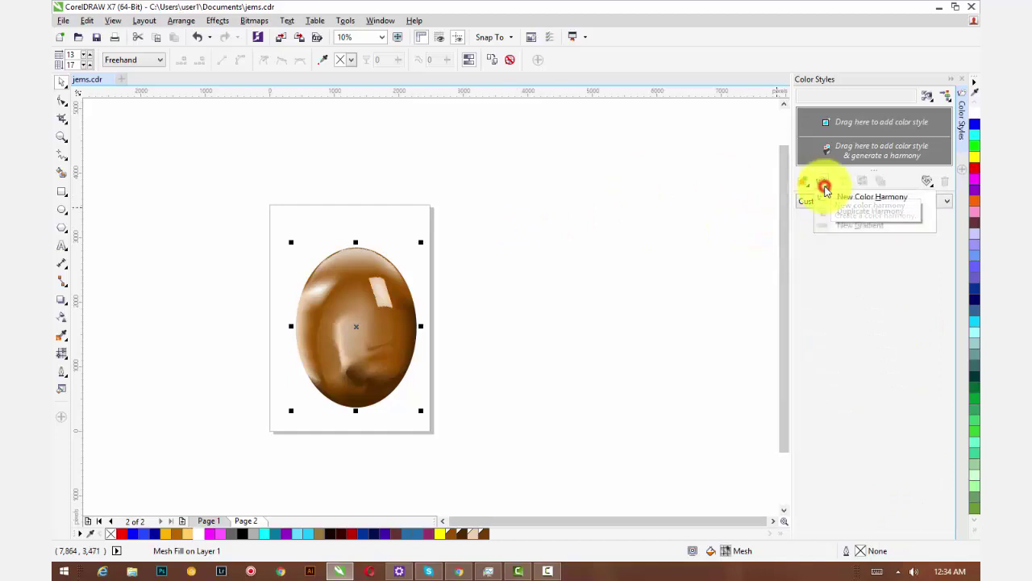
{"action": "left_click", "coordinate": [861, 201]}
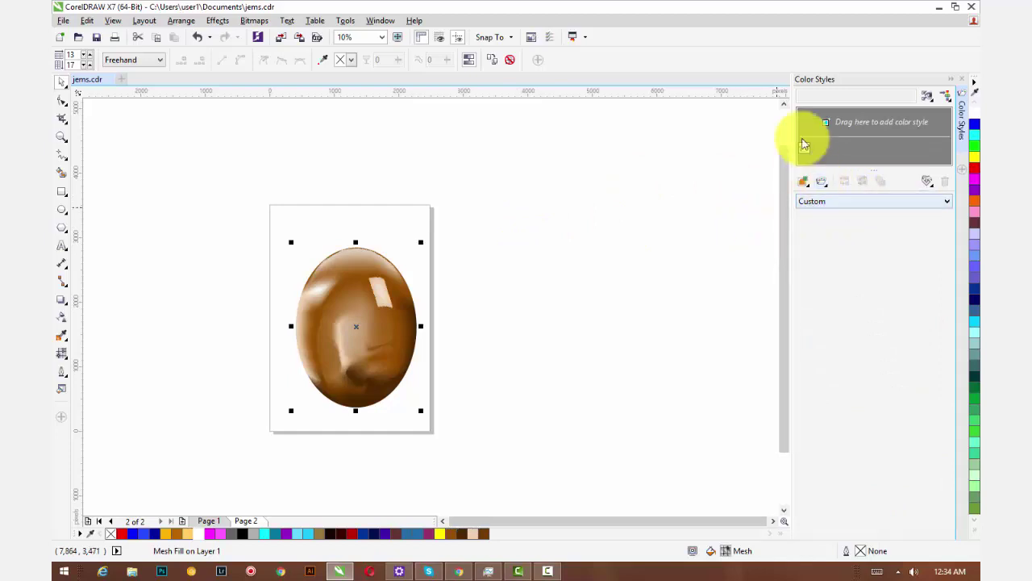
{"action": "left_click_drag", "start_coordinate": [271, 199], "coordinate": [439, 419]}
{"action": "left_click_drag", "start_coordinate": [392, 373], "coordinate": [802, 148]}
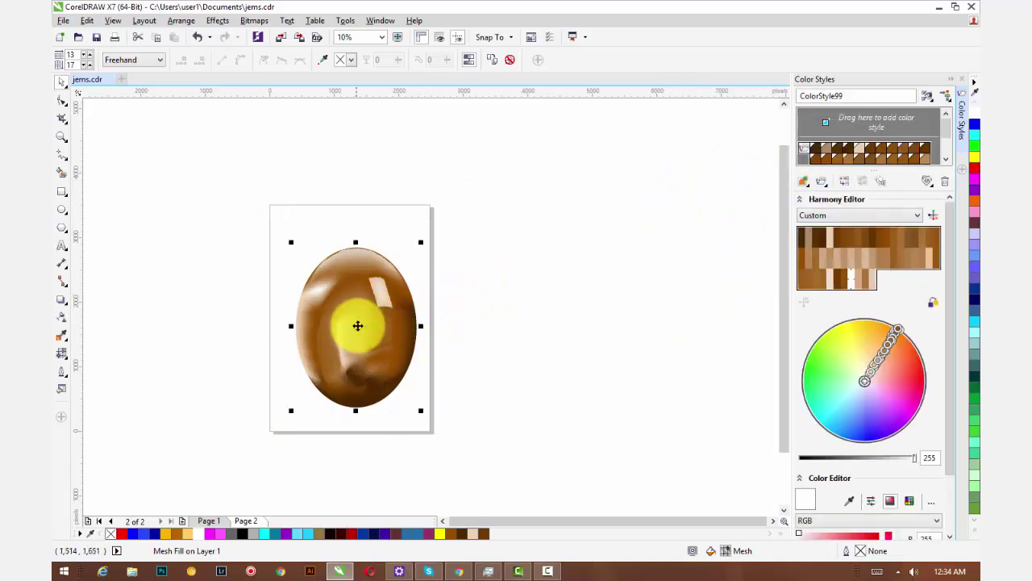
Duplicate the brown ellipse to the space right of the page and break the copy's link to its color styles.
{"action": "left_click_drag", "start_coordinate": [356, 324], "coordinate": [342, 306]}
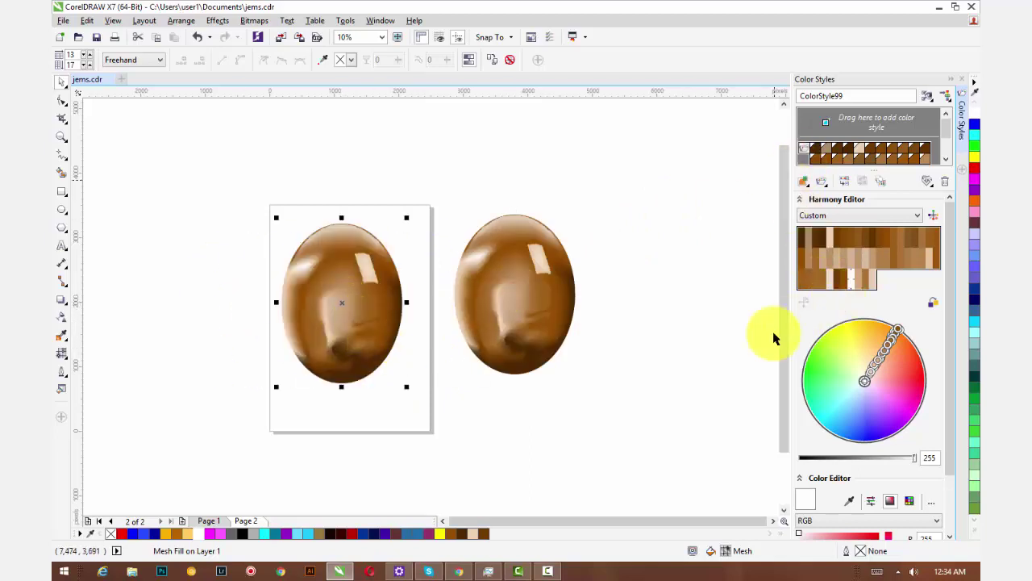
{"action": "left_click_drag", "start_coordinate": [629, 169], "coordinate": [442, 440]}
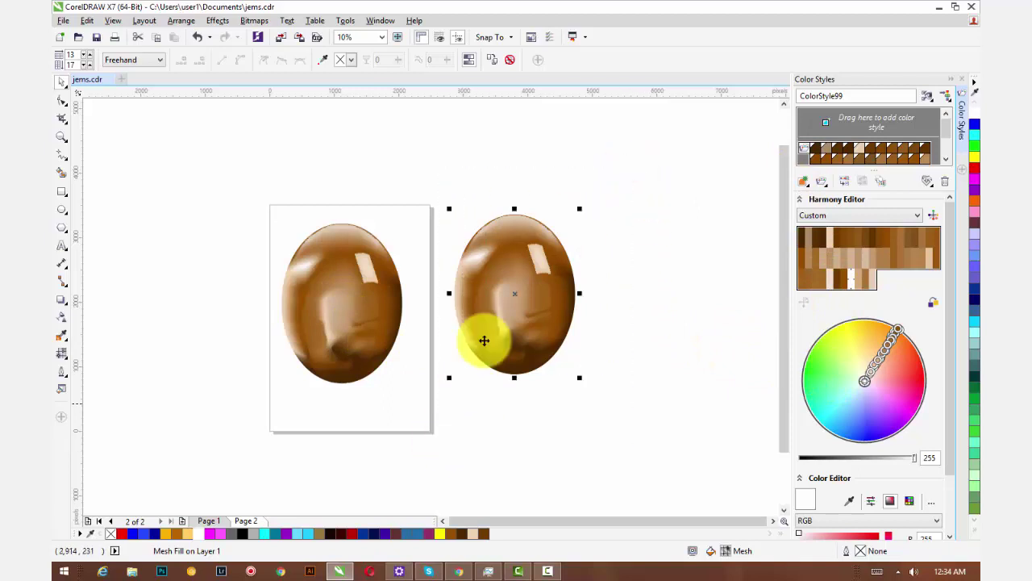
{"action": "right_click", "coordinate": [491, 313]}
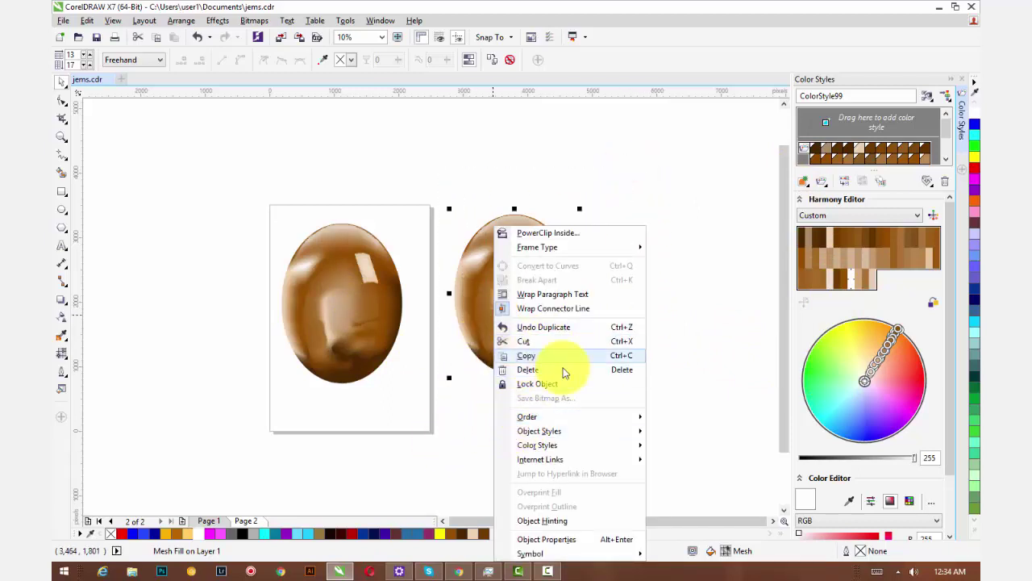
{"action": "mouse_move", "coordinate": [540, 451]}
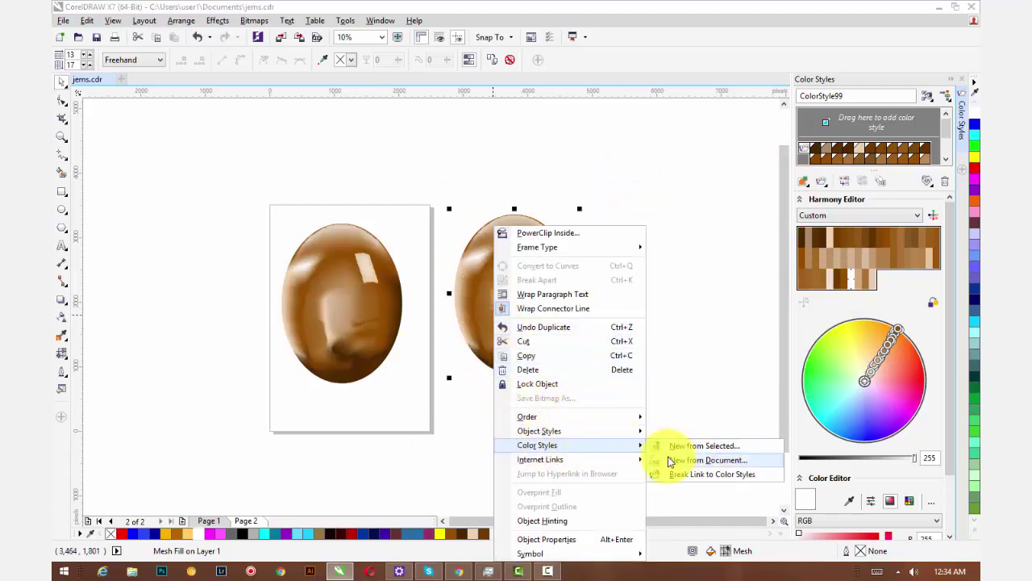
{"action": "left_click", "coordinate": [714, 474]}
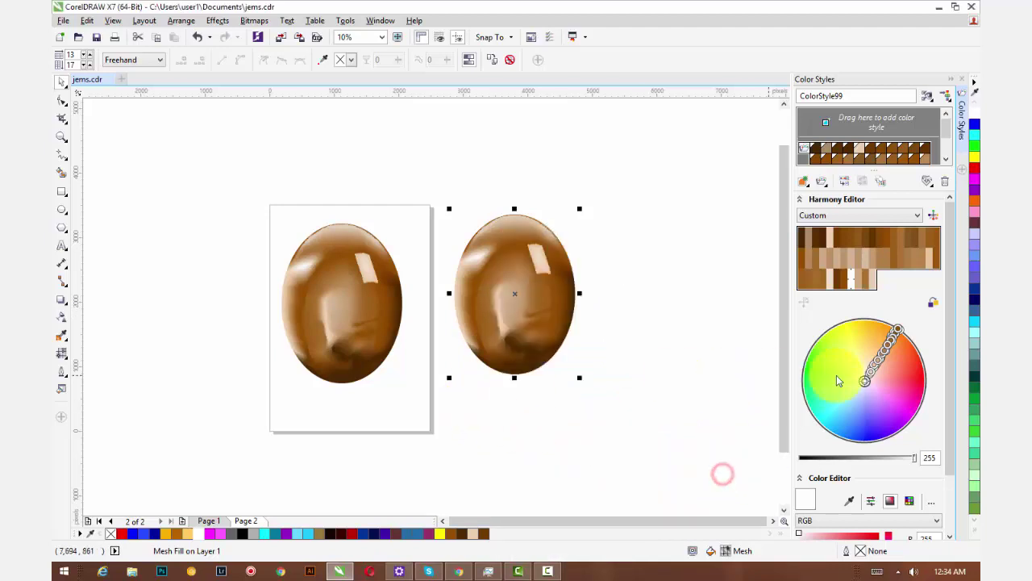
Rotate the color harmony to red, then lighten it to #F25853 to recolor the ellipse on the page.
{"action": "left_click", "coordinate": [900, 331]}
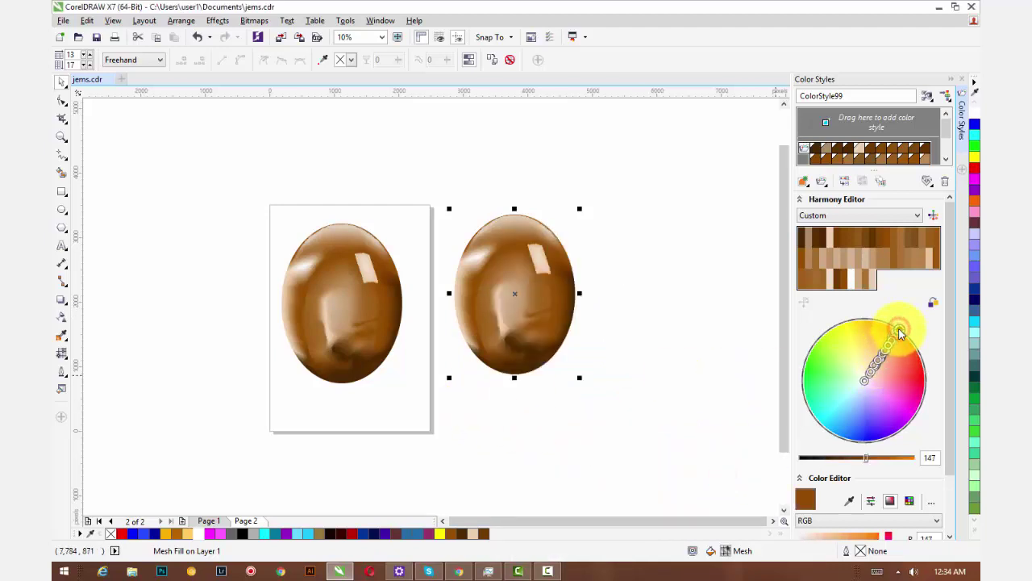
{"action": "left_click_drag", "start_coordinate": [903, 342], "coordinate": [911, 372]}
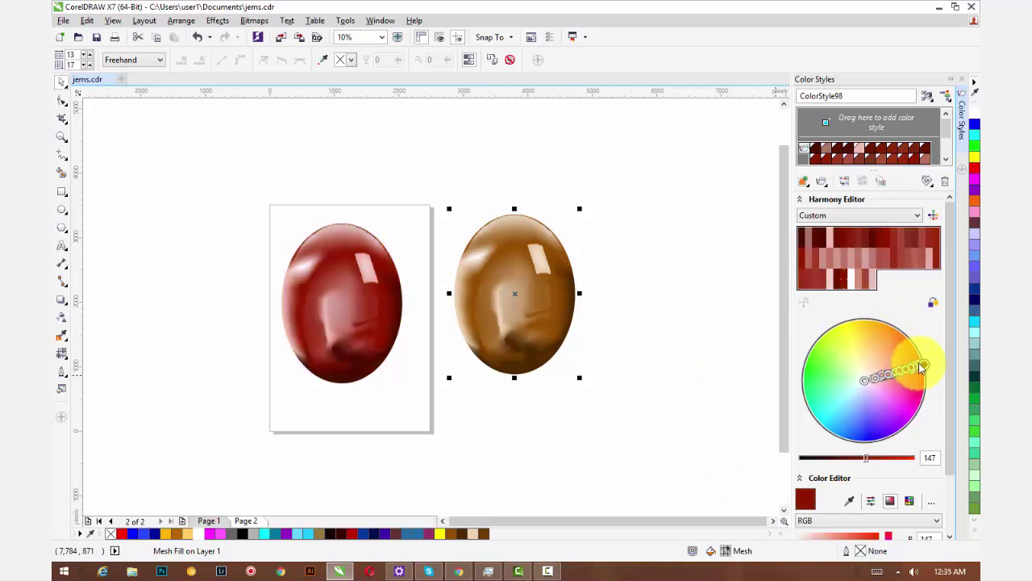
{"action": "left_click_drag", "start_coordinate": [922, 369], "coordinate": [923, 381]}
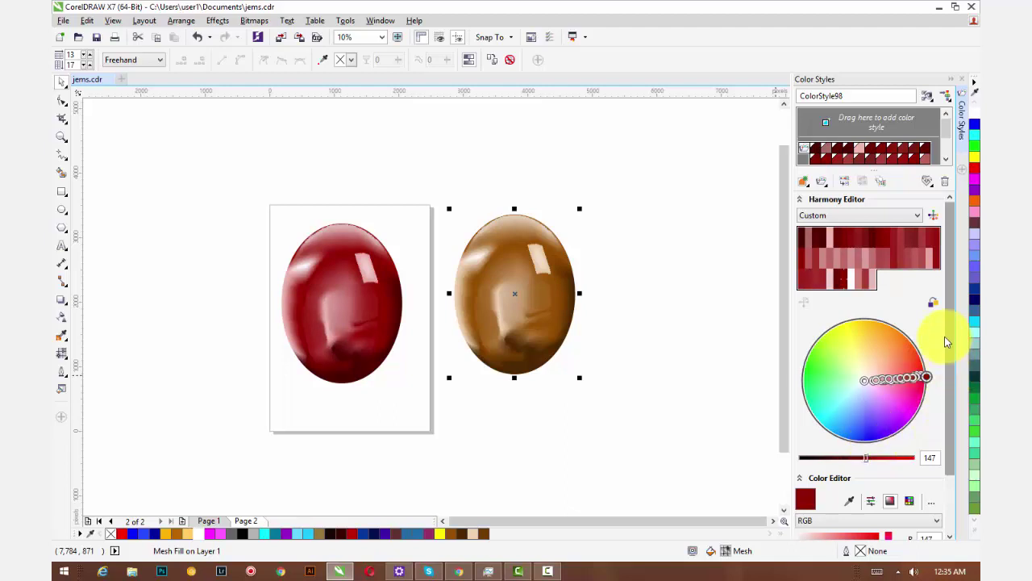
{"action": "left_click_drag", "start_coordinate": [952, 380], "coordinate": [955, 481]}
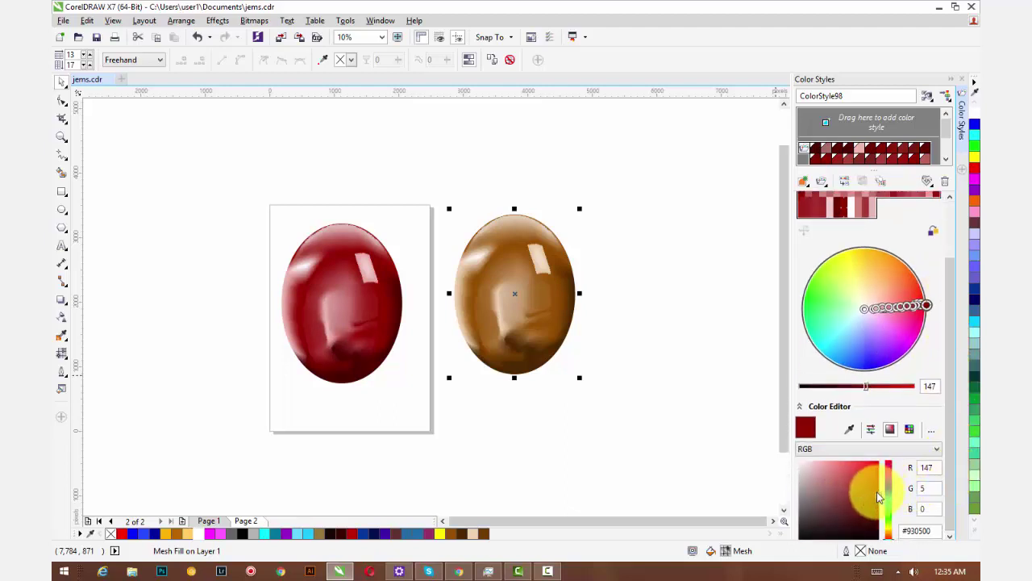
{"action": "left_click_drag", "start_coordinate": [879, 496], "coordinate": [853, 471]}
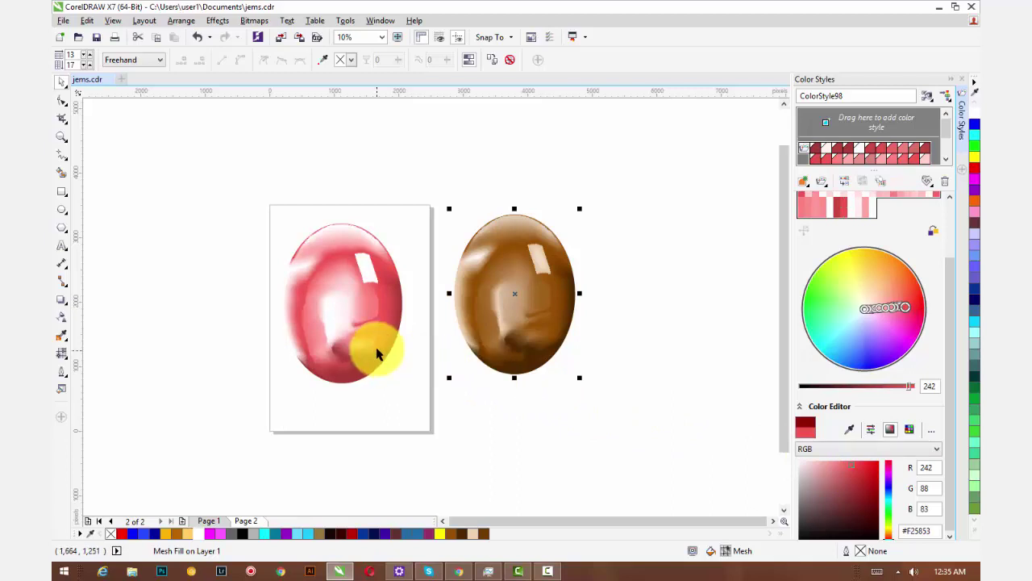
Place a copy of the light red ellipse to the right of the brown one and break its link to the color styles.
{"action": "left_click_drag", "start_coordinate": [221, 202], "coordinate": [265, 220]}
{"action": "left_click", "coordinate": [350, 334]}
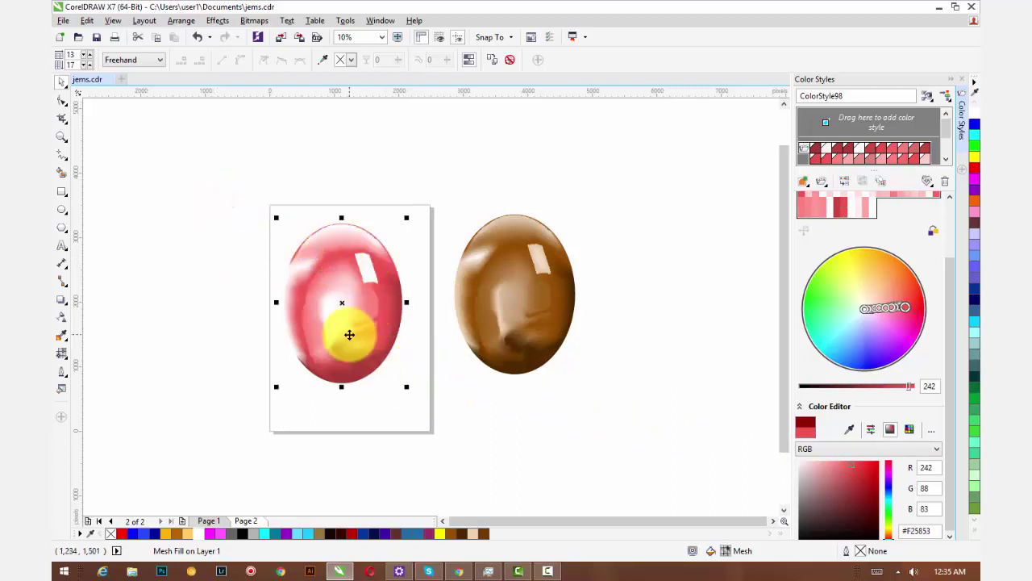
{"action": "left_click_drag", "start_coordinate": [352, 330], "coordinate": [663, 262]}
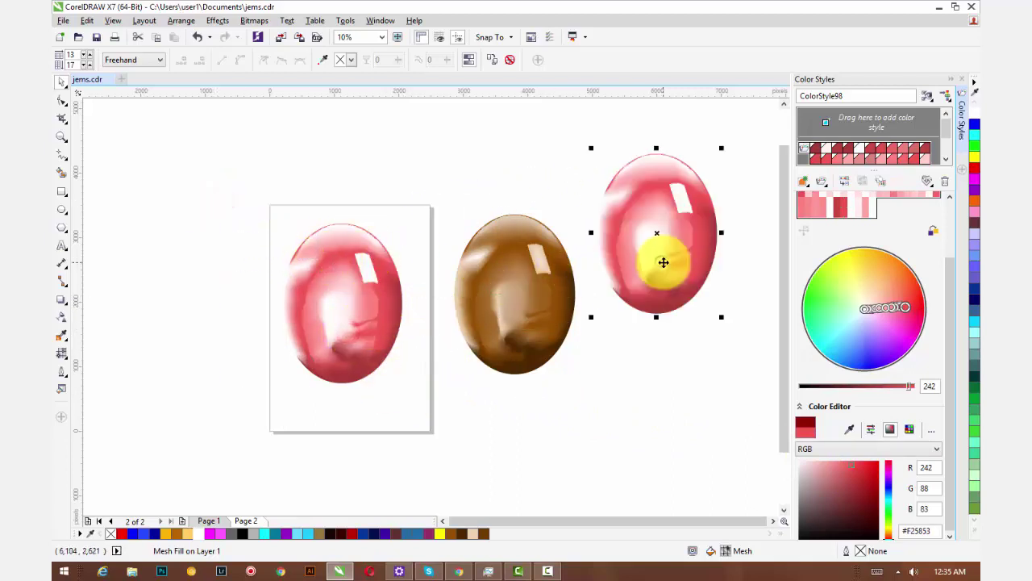
{"action": "right_click", "coordinate": [665, 260]}
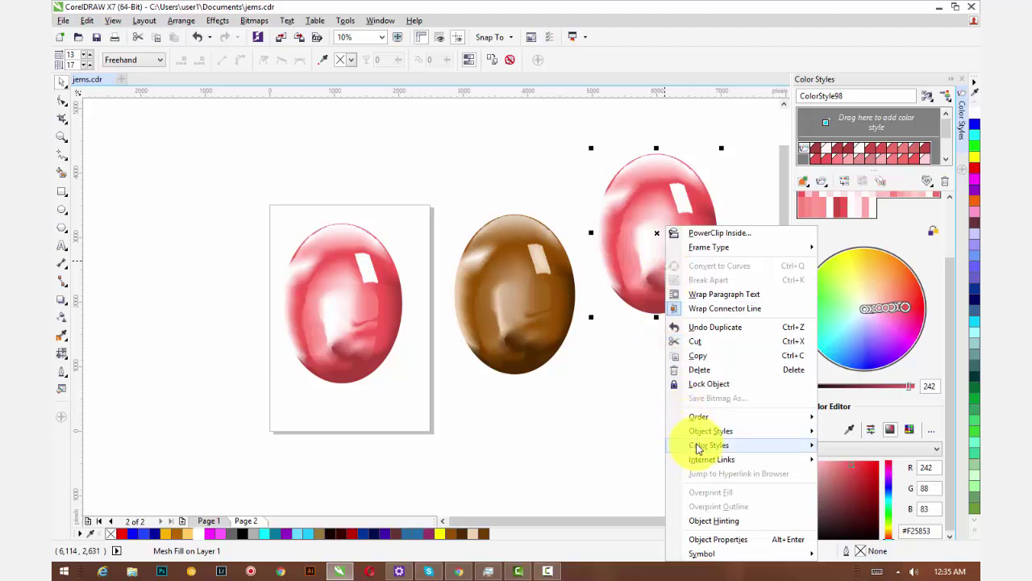
{"action": "mouse_move", "coordinate": [704, 449]}
{"action": "left_click", "coordinate": [841, 474]}
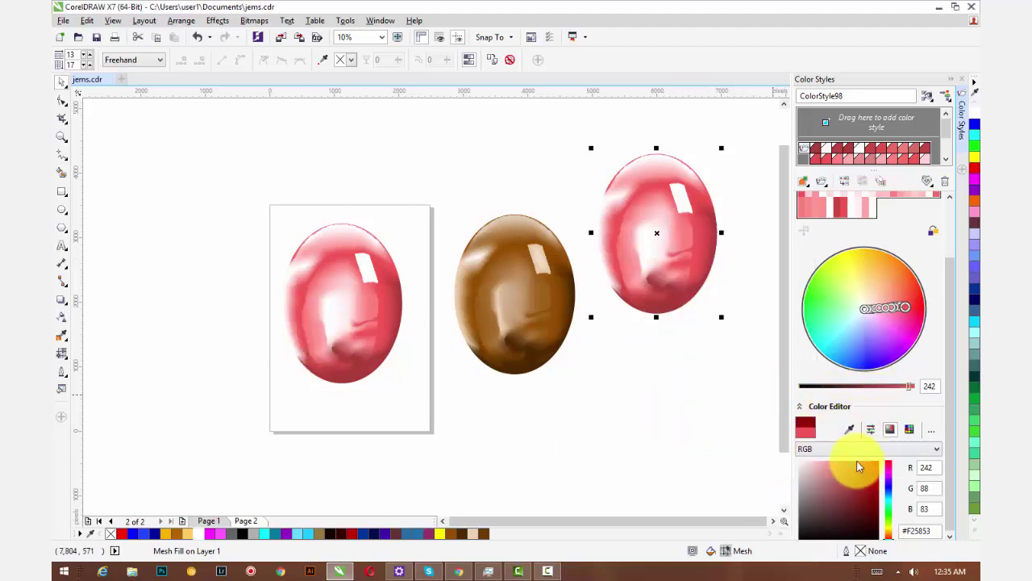
Change the color harmony to a deep blue, #2A1B9E, to recolor the ellipse on the page.
{"action": "left_click_drag", "start_coordinate": [852, 464], "coordinate": [873, 494]}
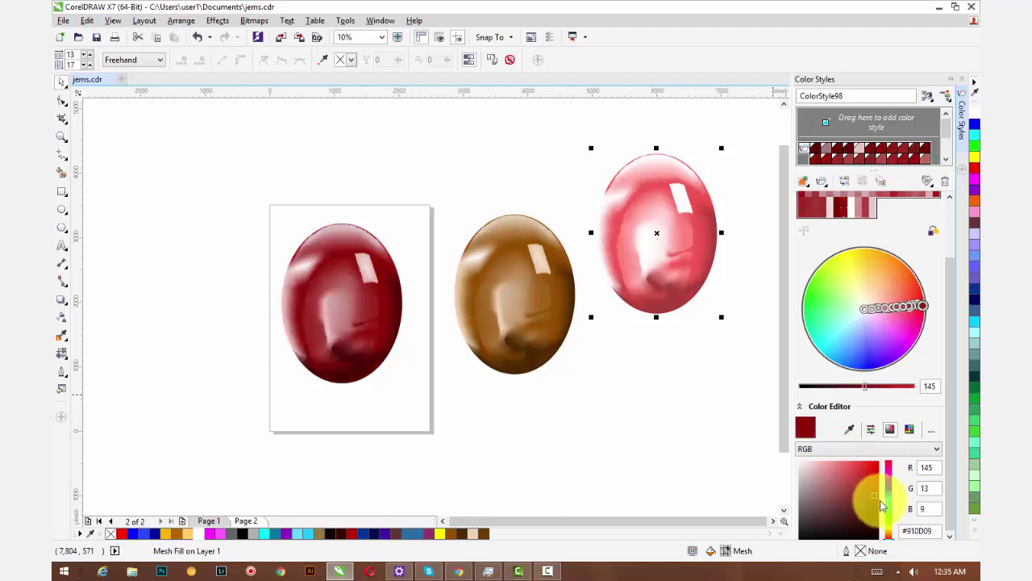
{"action": "left_click_drag", "start_coordinate": [892, 526], "coordinate": [887, 489]}
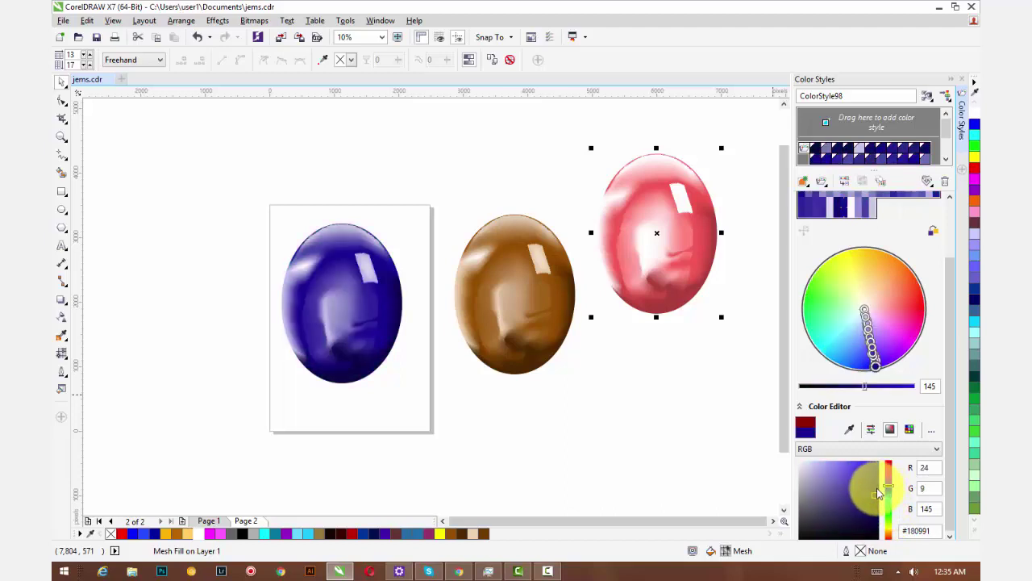
{"action": "mouse_move", "coordinate": [877, 498]}
{"action": "left_mouse_down"}
{"action": "mouse_move", "coordinate": [857, 474]}
{"action": "mouse_move", "coordinate": [825, 468]}
{"action": "mouse_move", "coordinate": [841, 461]}
{"action": "mouse_move", "coordinate": [832, 466]}
{"action": "left_mouse_up"}
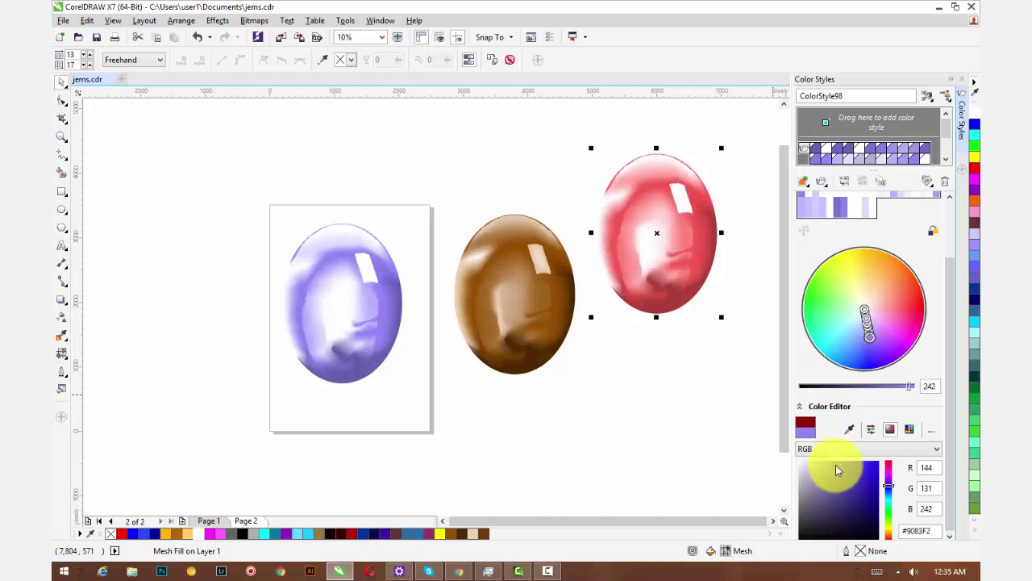
{"action": "left_click_drag", "start_coordinate": [835, 469], "coordinate": [863, 489]}
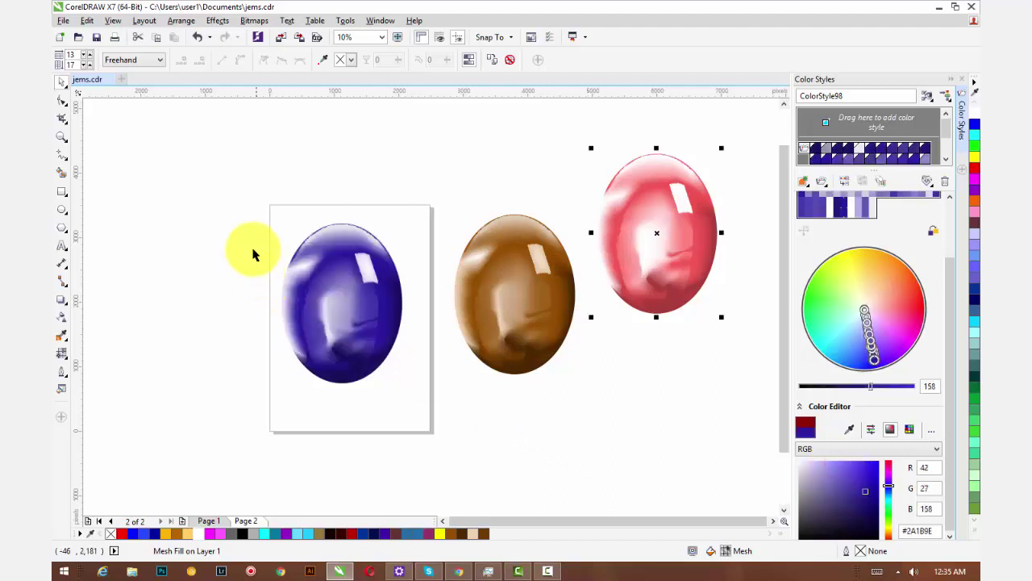
Place a copy of the blue ellipse below the light red one and break its link to the color styles.
{"action": "left_click_drag", "start_coordinate": [250, 172], "coordinate": [390, 412]}
{"action": "left_click_drag", "start_coordinate": [339, 346], "coordinate": [621, 420]}
{"action": "right_click", "coordinate": [621, 420]}
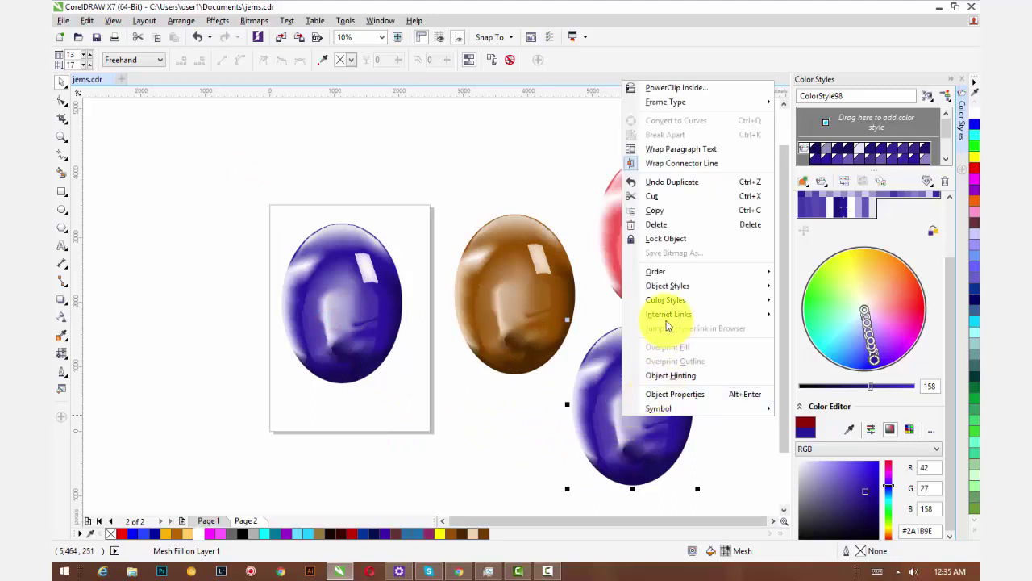
{"action": "mouse_move", "coordinate": [669, 302]}
{"action": "left_click", "coordinate": [806, 330]}
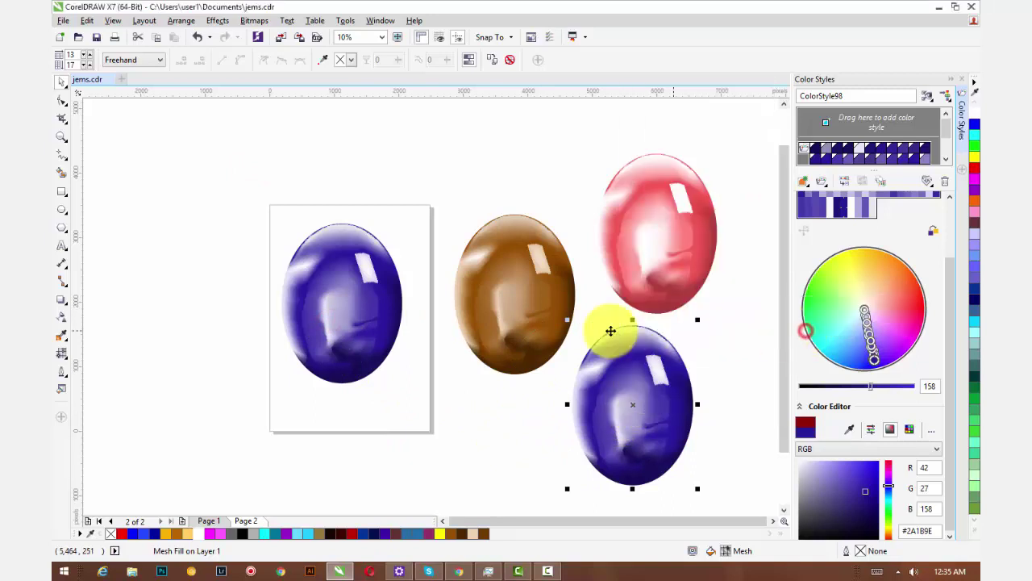
Rotate the color harmony of the ellipse on the page to magenta and brighten it to #FF03FF.
{"action": "left_click", "coordinate": [353, 316]}
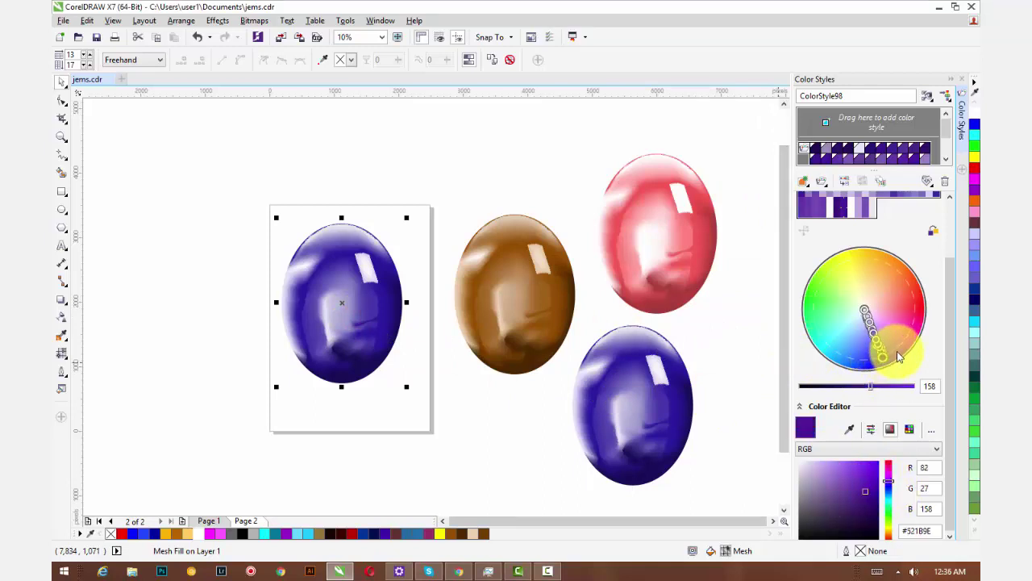
{"action": "left_click_drag", "start_coordinate": [906, 349], "coordinate": [910, 345]}
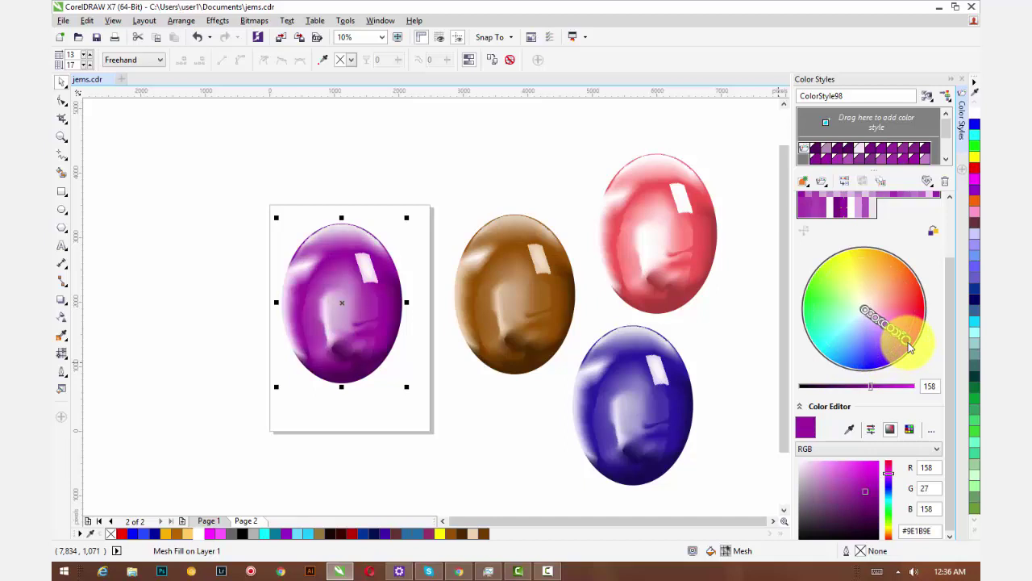
{"action": "mouse_move", "coordinate": [863, 490]}
{"action": "left_mouse_down"}
{"action": "mouse_move", "coordinate": [865, 511]}
{"action": "mouse_move", "coordinate": [879, 462]}
{"action": "left_mouse_up"}
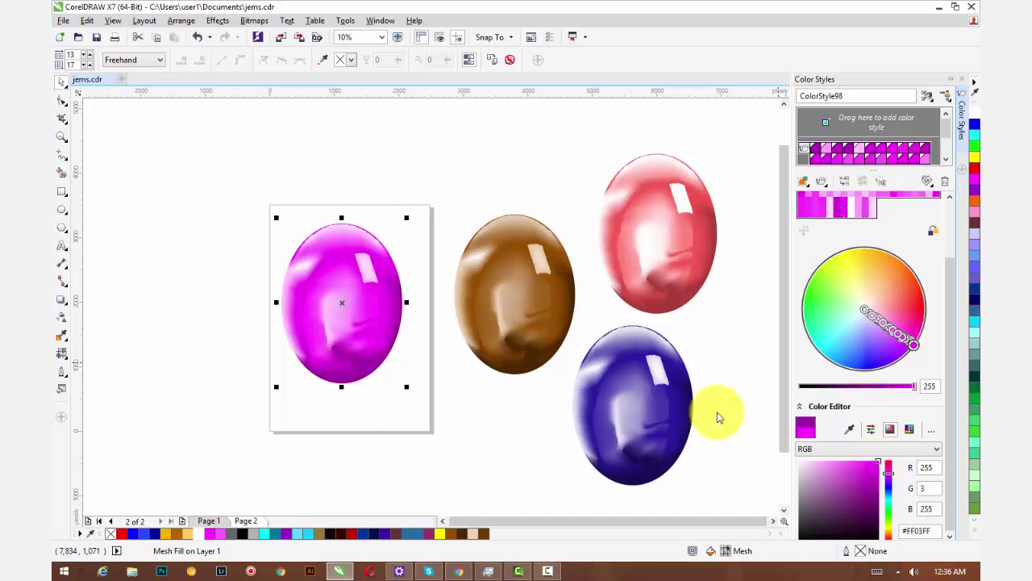
Place a copy of the magenta ellipse left of the page and break its link to the color styles.
{"action": "mouse_move", "coordinate": [208, 192]}
{"action": "left_mouse_down"}
{"action": "mouse_move", "coordinate": [267, 231]}
{"action": "mouse_move", "coordinate": [415, 438]}
{"action": "left_mouse_up"}
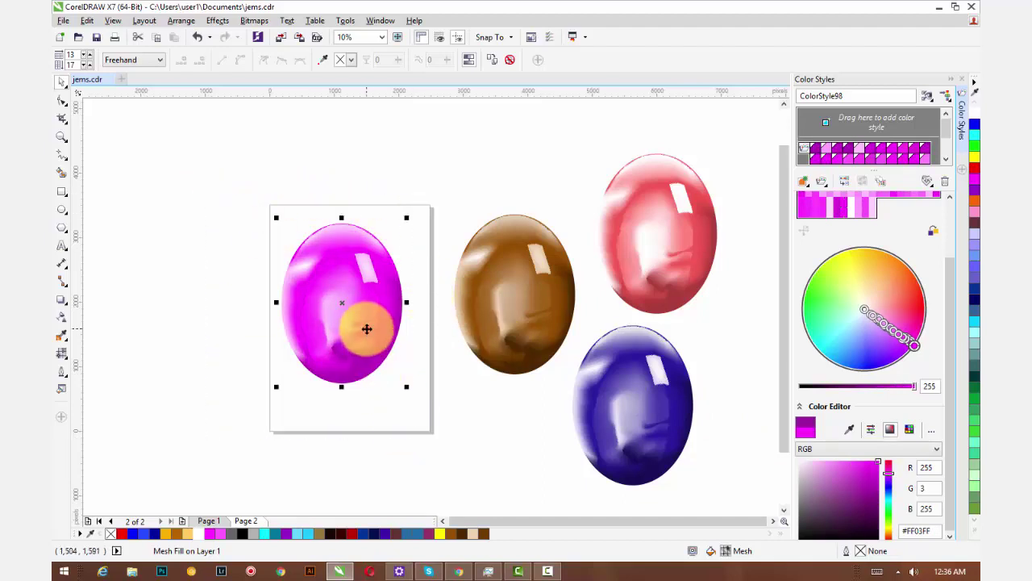
{"action": "left_click_drag", "start_coordinate": [366, 329], "coordinate": [211, 286]}
{"action": "right_click", "coordinate": [211, 285]}
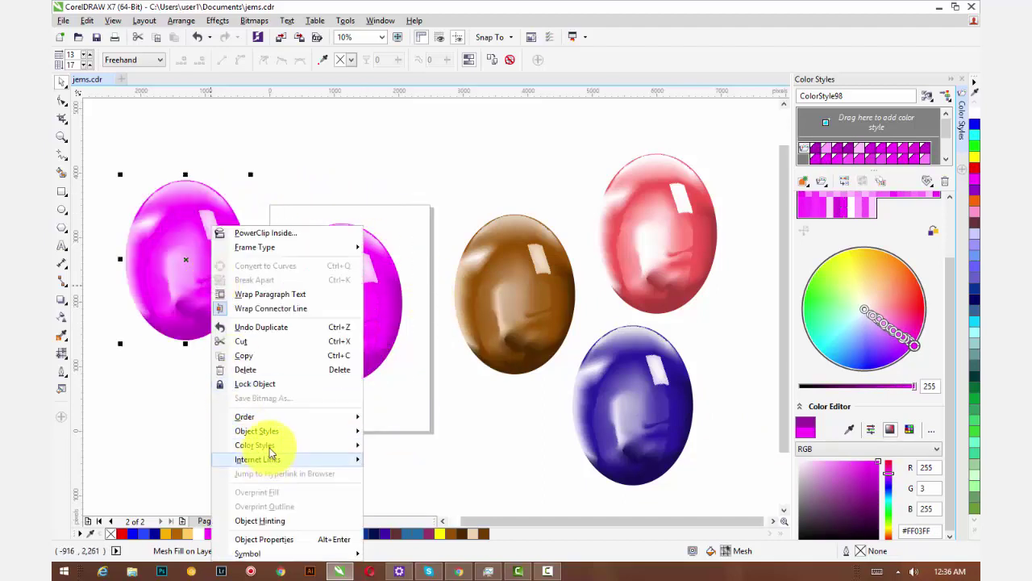
{"action": "mouse_move", "coordinate": [339, 445]}
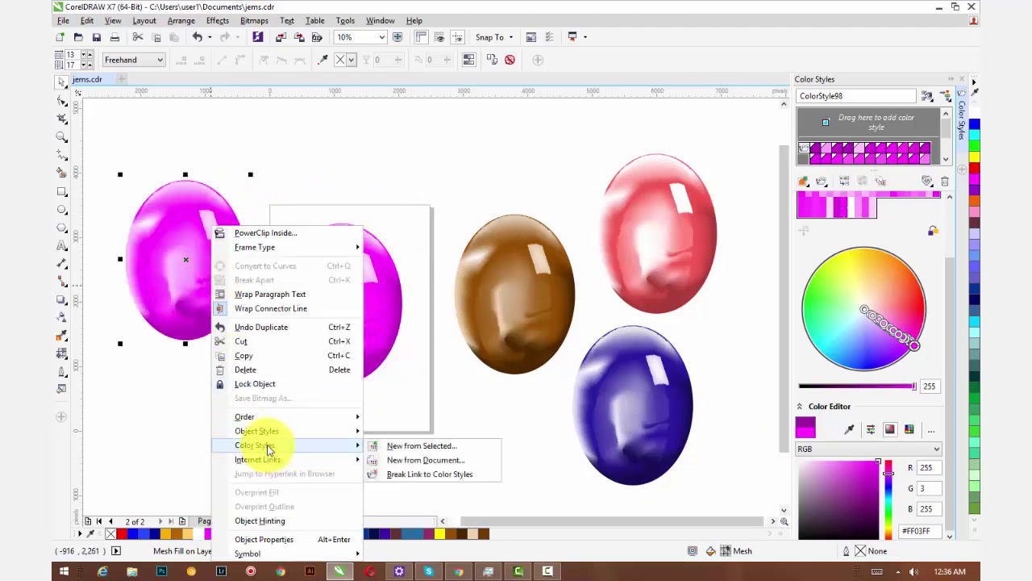
{"action": "left_click", "coordinate": [399, 474]}
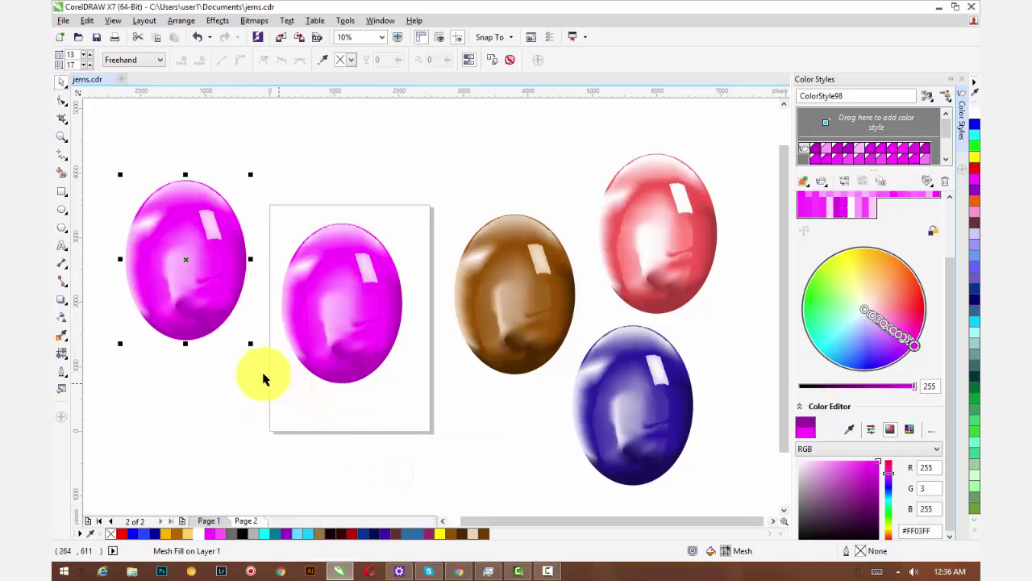
Change the hue of the page ellipse's color harmony to green and darken it to #00B04C.
{"action": "left_click", "coordinate": [329, 317]}
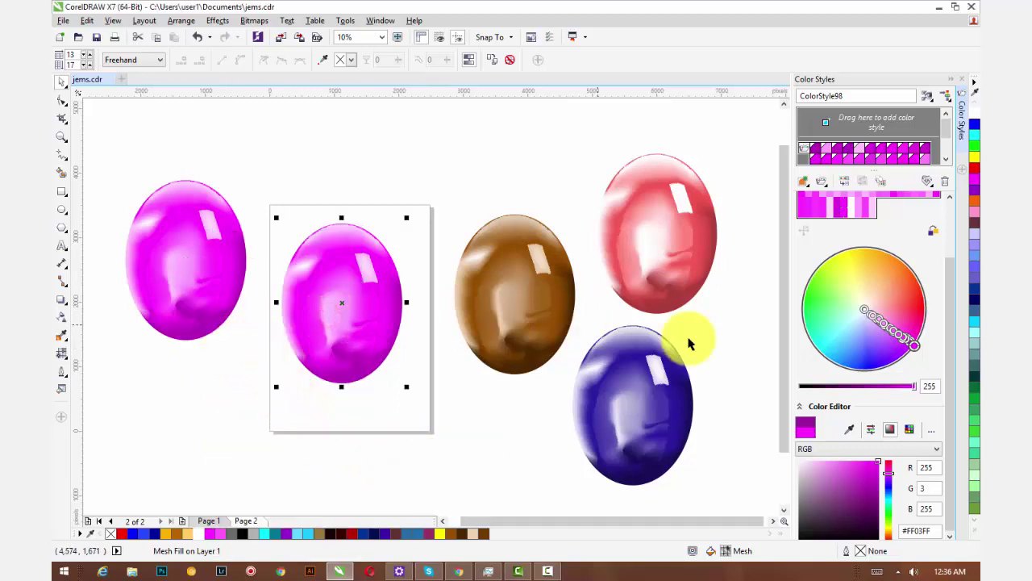
{"action": "left_click", "coordinate": [887, 473]}
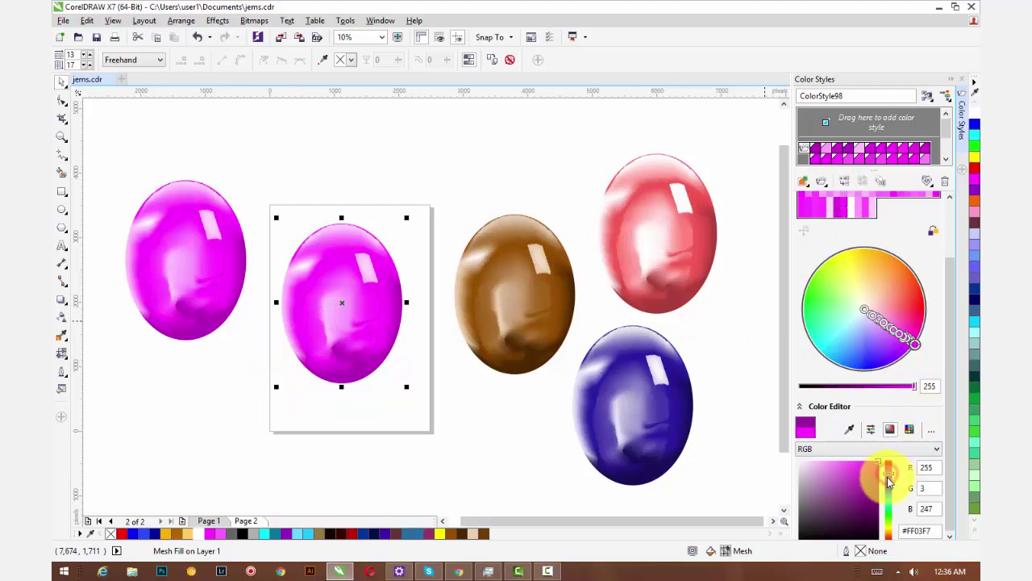
{"action": "mouse_move", "coordinate": [888, 481]}
{"action": "left_mouse_down"}
{"action": "mouse_move", "coordinate": [891, 513]}
{"action": "mouse_move", "coordinate": [872, 504]}
{"action": "mouse_move", "coordinate": [881, 469]}
{"action": "left_mouse_up"}
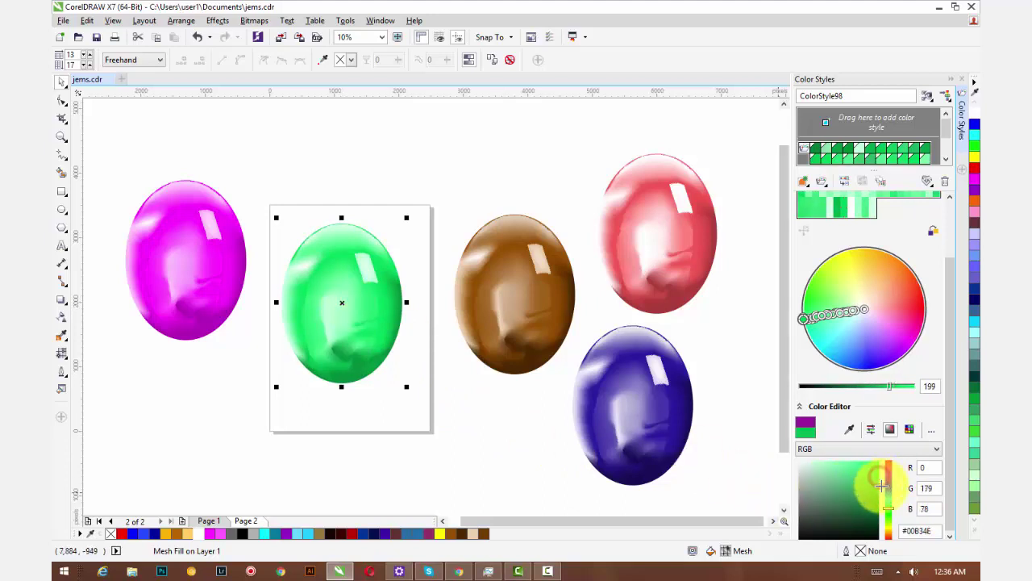
Place a copy of the green ellipse below the magenta one and break its link to the color styles.
{"action": "left_click_drag", "start_coordinate": [360, 287], "coordinate": [224, 415]}
{"action": "right_click", "coordinate": [225, 416]}
{"action": "mouse_move", "coordinate": [272, 306]}
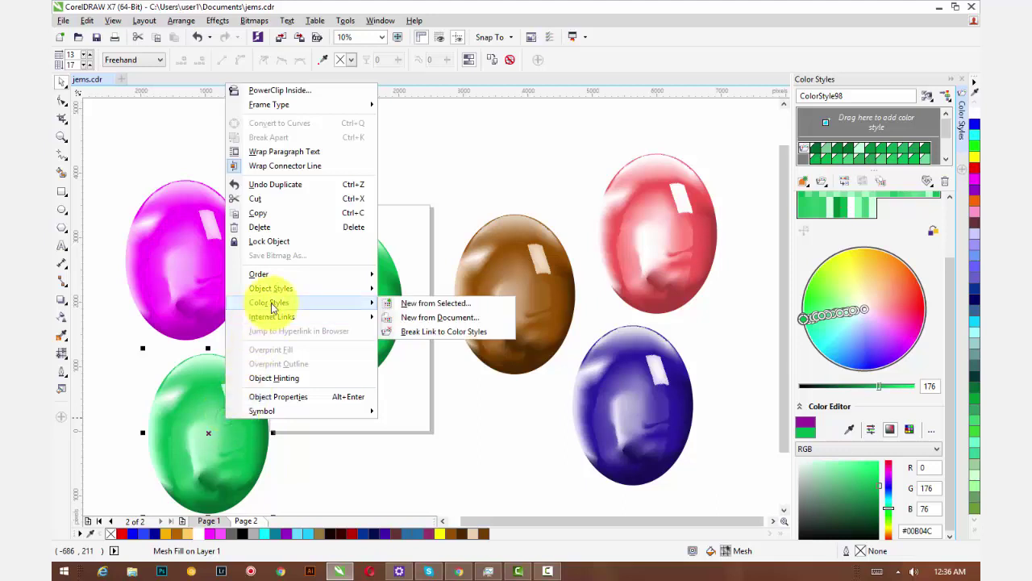
{"action": "left_click", "coordinate": [418, 337]}
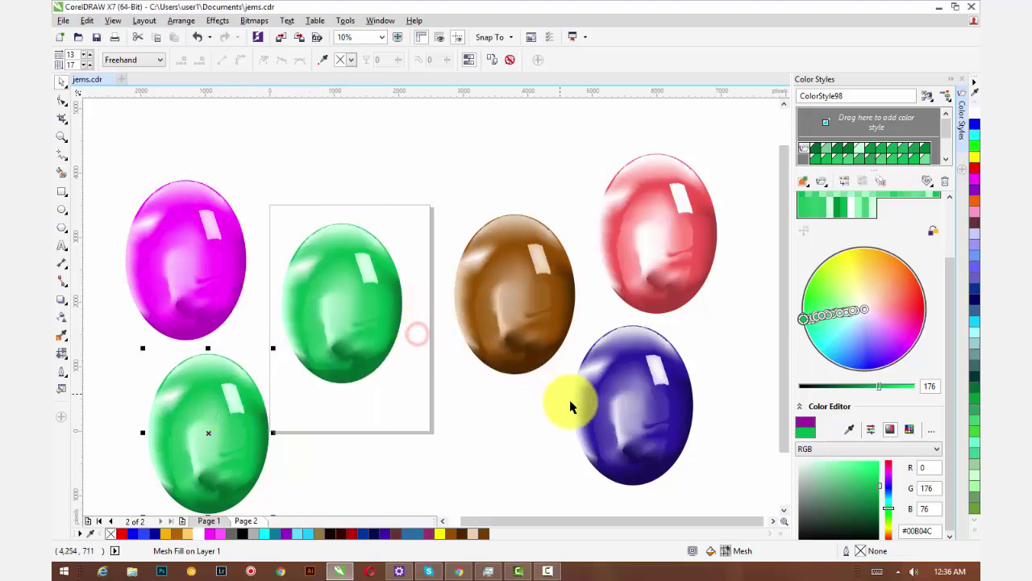
Rotate the color harmony of the ellipse on the page through blue to violet.
{"action": "left_click", "coordinate": [371, 320]}
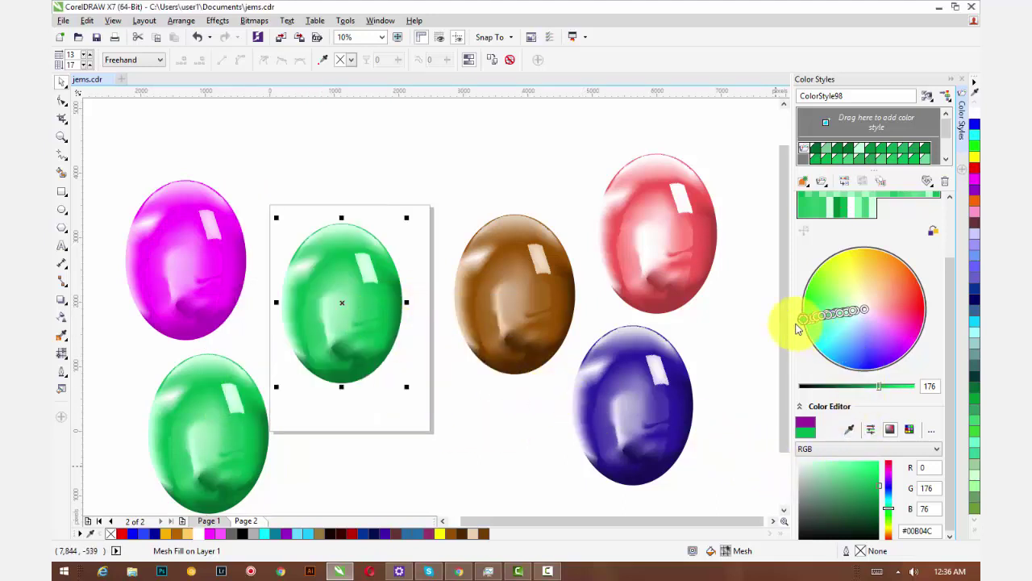
{"action": "left_click_drag", "start_coordinate": [809, 335], "coordinate": [865, 369]}
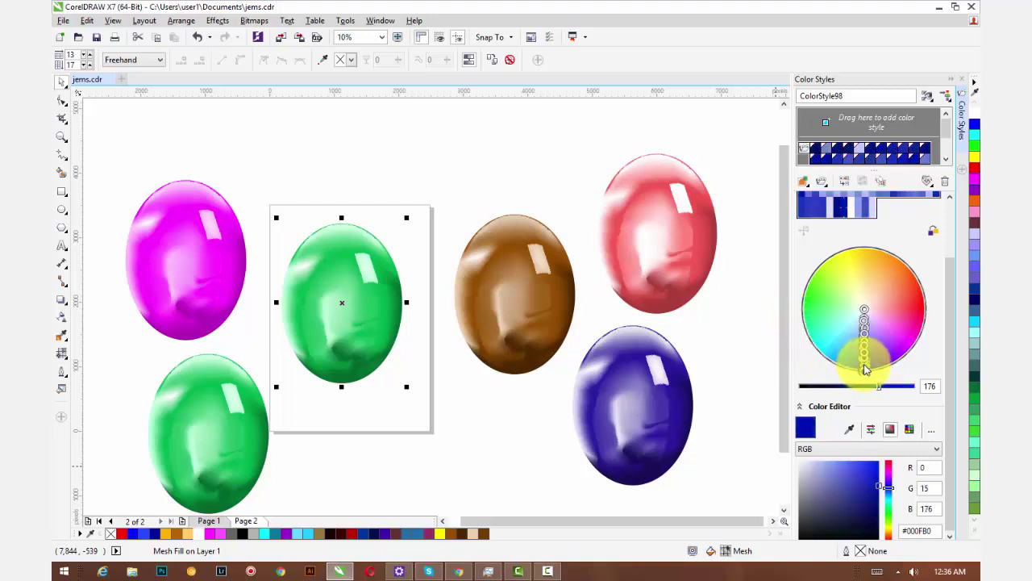
{"action": "left_click_drag", "start_coordinate": [865, 368], "coordinate": [895, 355]}
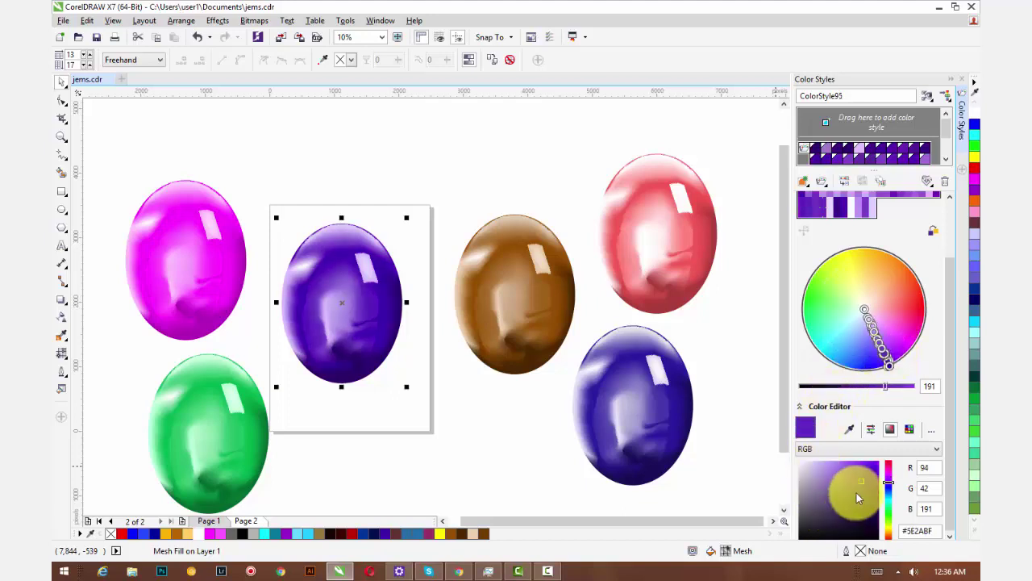
Lighten the page ellipse's color harmony to violet #9262ED and place a copy overlapping the page's upper-right corner.
{"action": "mouse_move", "coordinate": [861, 476]}
{"action": "left_mouse_down"}
{"action": "mouse_move", "coordinate": [876, 461]}
{"action": "mouse_move", "coordinate": [871, 487]}
{"action": "mouse_move", "coordinate": [846, 470]}
{"action": "left_mouse_up"}
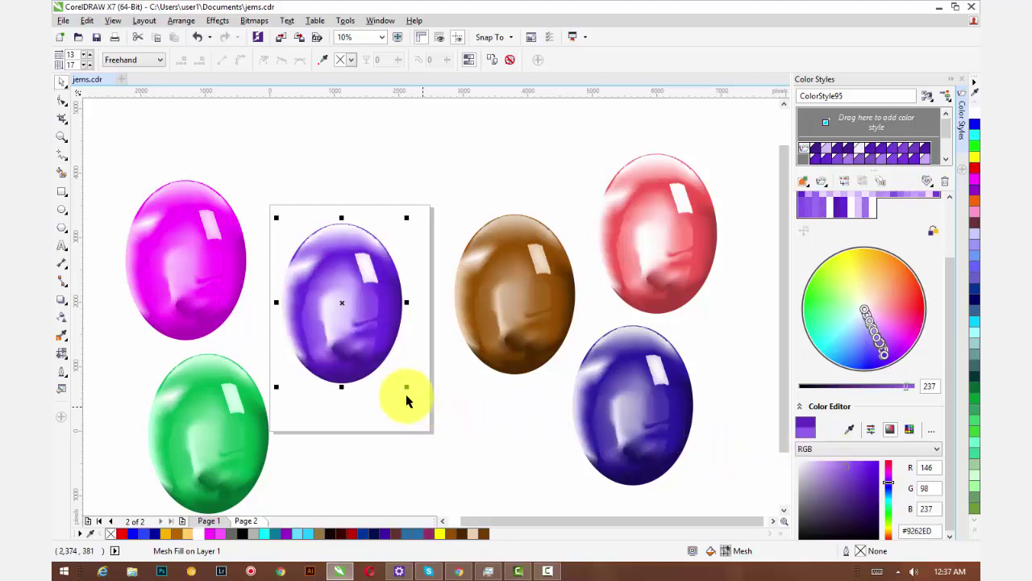
{"action": "mouse_move", "coordinate": [359, 337]}
{"action": "left_mouse_down"}
{"action": "mouse_move", "coordinate": [363, 305]}
{"action": "mouse_move", "coordinate": [346, 300]}
{"action": "mouse_move", "coordinate": [454, 169]}
{"action": "left_mouse_up"}
{"action": "right_click", "coordinate": [363, 305]}
{"action": "right_click", "coordinate": [453, 170]}
Break the link between the violet ellipse on the page and the color styles.
{"action": "right_click", "coordinate": [349, 294]}
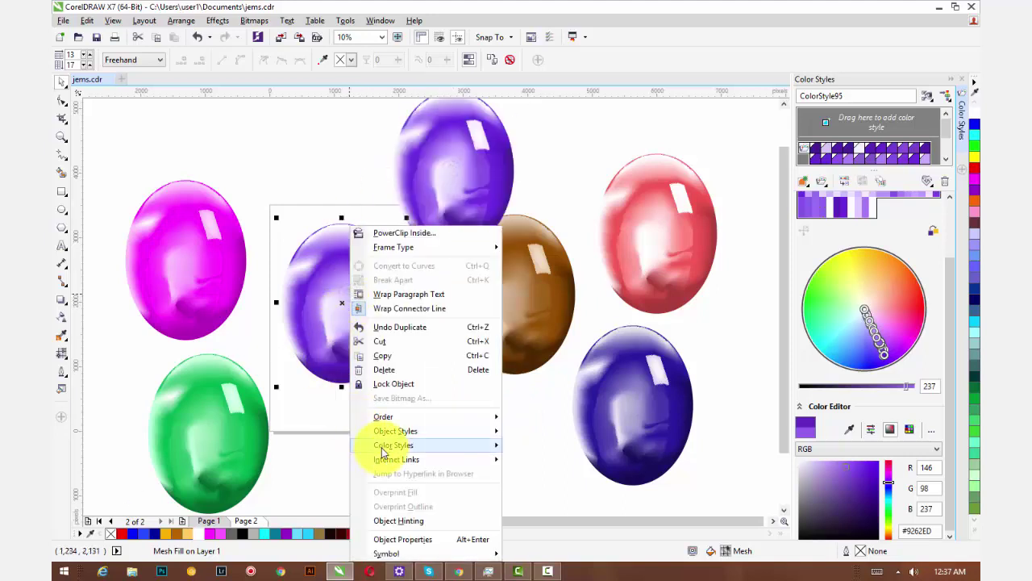
{"action": "mouse_move", "coordinate": [394, 446]}
{"action": "left_click", "coordinate": [546, 477]}
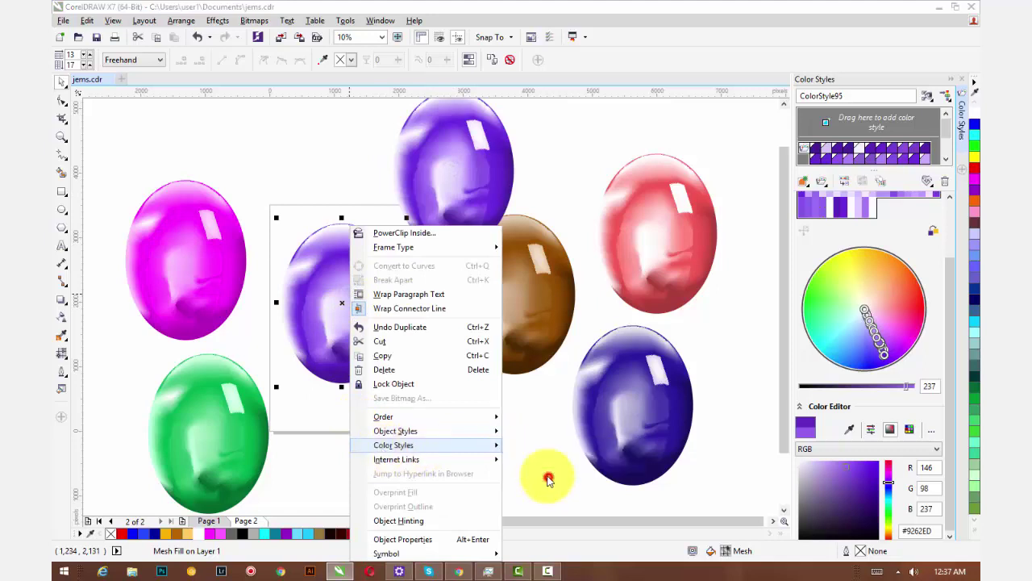
{"action": "left_click", "coordinate": [472, 175]}
{"action": "left_click", "coordinate": [722, 365]}
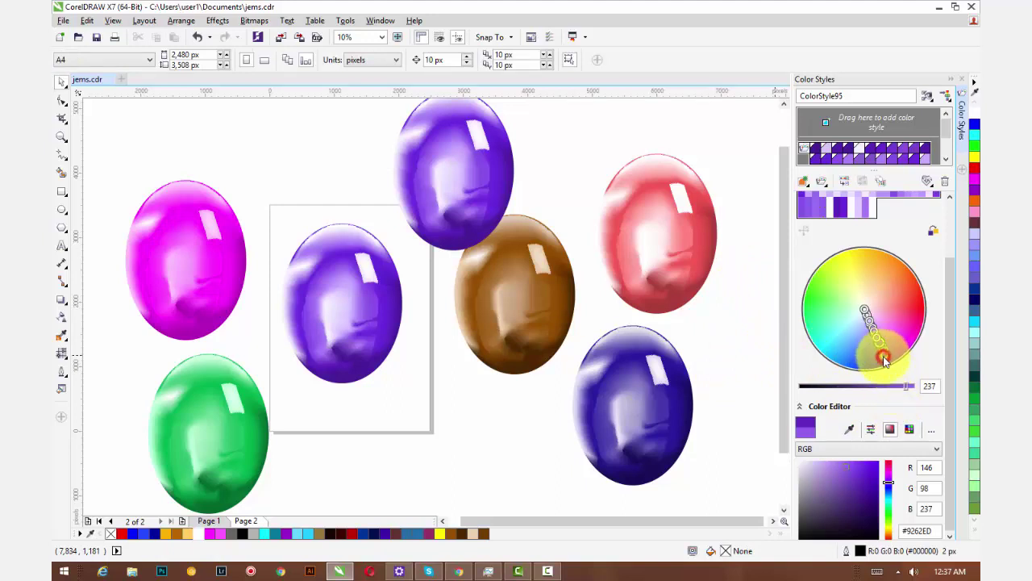
Rotate the color harmony of the upper ellipse to yellow-green and darken it to #AAB007.
{"action": "left_click_drag", "start_coordinate": [884, 360], "coordinate": [887, 365]}
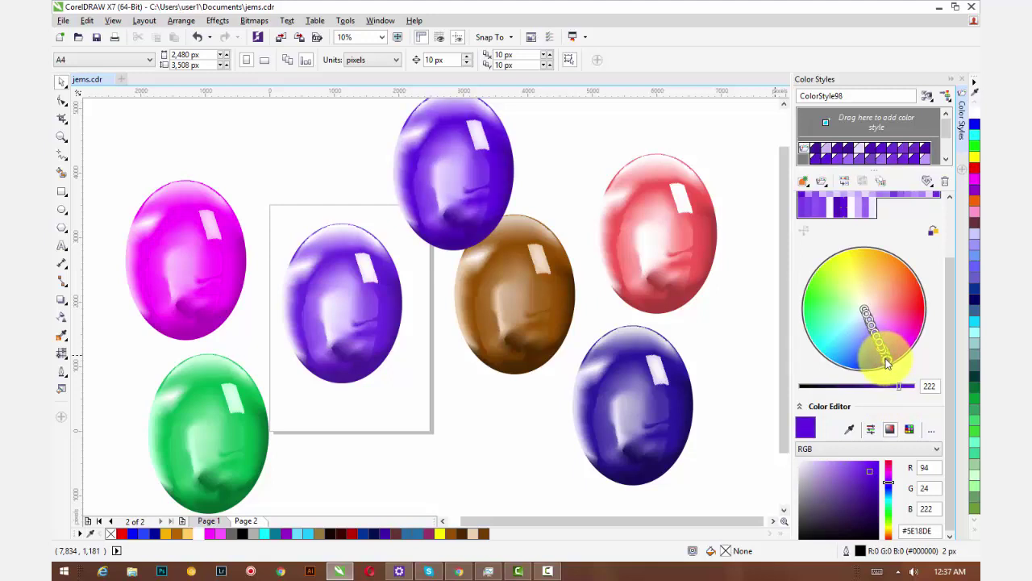
{"action": "left_click_drag", "start_coordinate": [885, 360], "coordinate": [841, 255]}
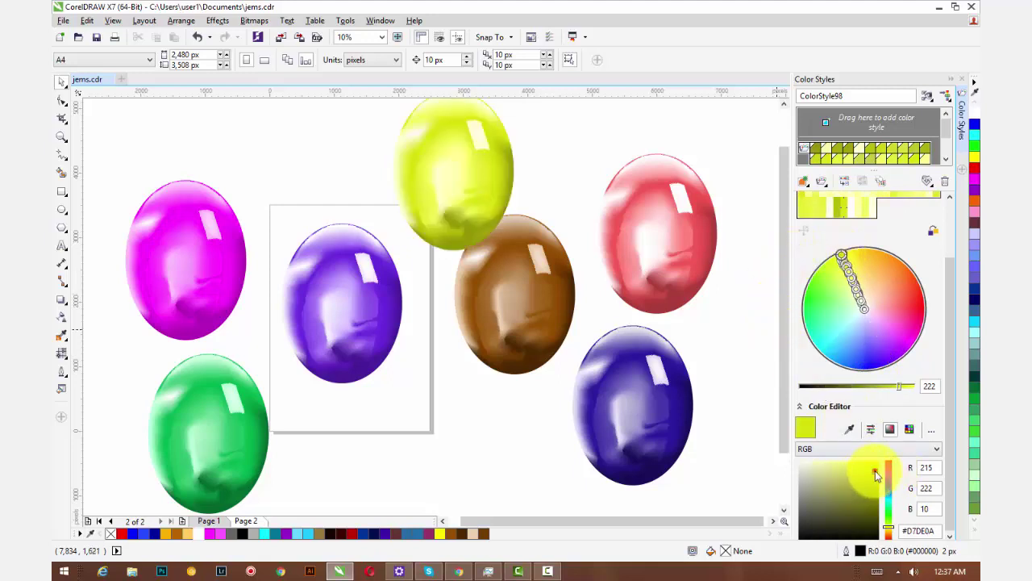
{"action": "left_click_drag", "start_coordinate": [876, 476], "coordinate": [876, 487]}
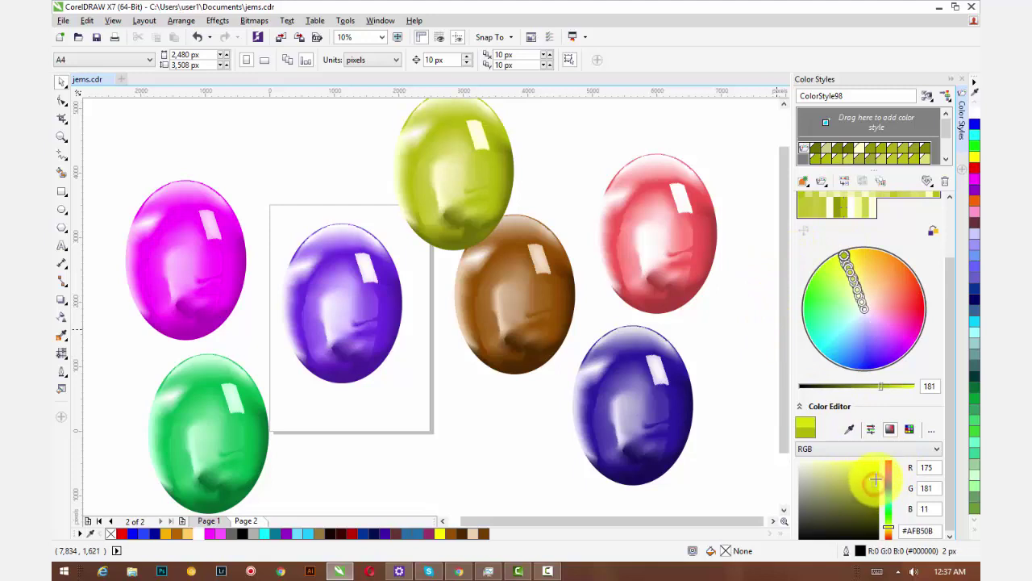
{"action": "mouse_move", "coordinate": [876, 481]}
{"action": "left_mouse_down"}
{"action": "mouse_move", "coordinate": [841, 464]}
{"action": "mouse_move", "coordinate": [876, 496]}
{"action": "mouse_move", "coordinate": [876, 485]}
{"action": "left_mouse_up"}
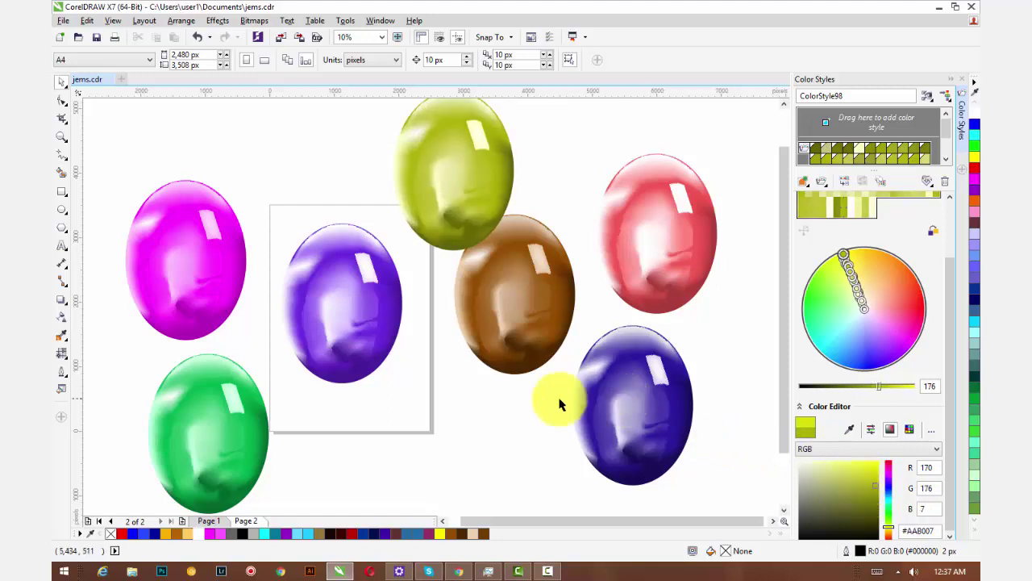
Shift the olive ellipse above the page, place a copy at the page's lower edge, and break the copy's link to the color styles.
{"action": "scroll", "coordinate": [547, 407], "scroll_direction": "down", "scroll_amount": 1}
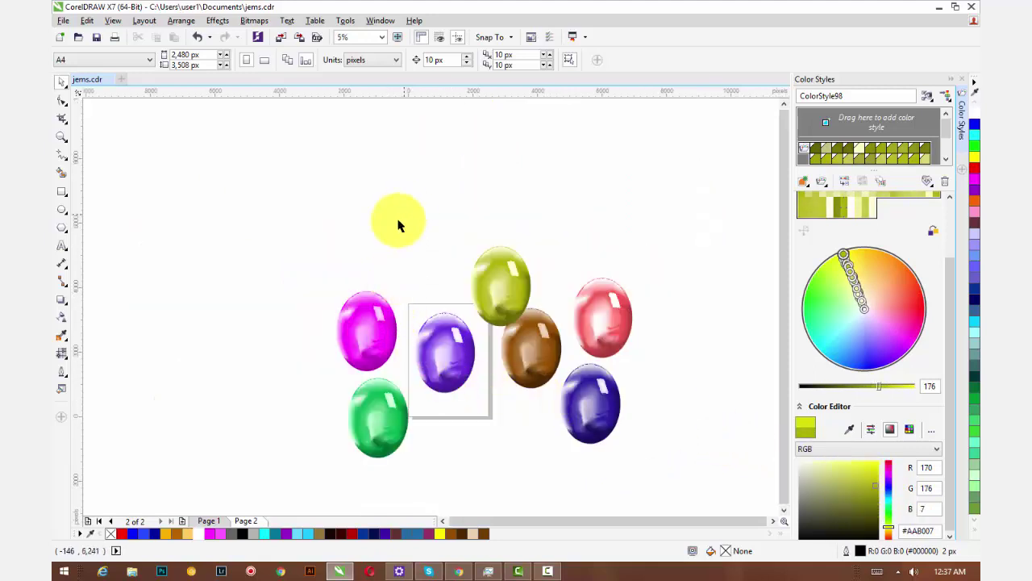
{"action": "left_click", "coordinate": [564, 238]}
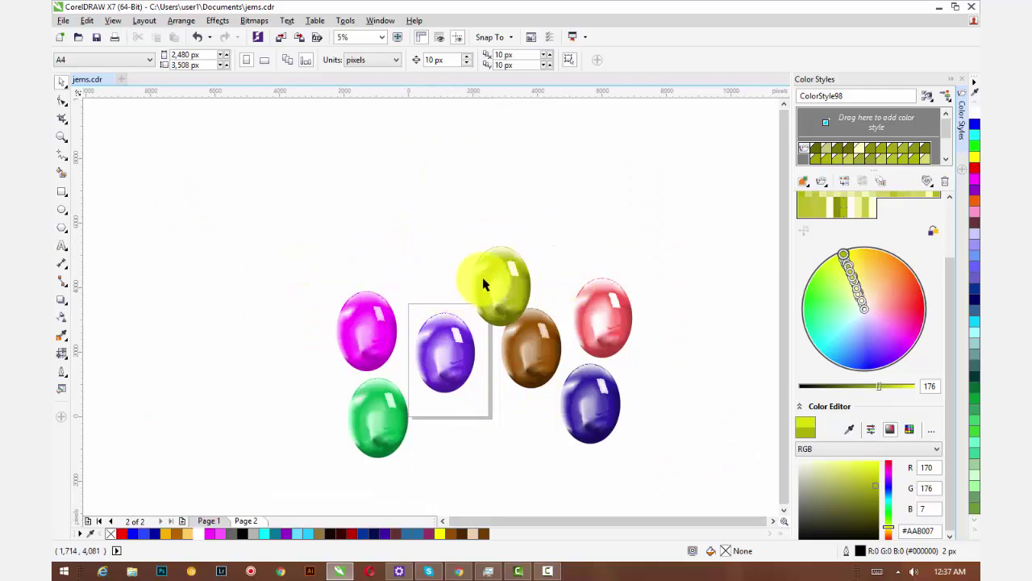
{"action": "left_click", "coordinate": [484, 278]}
{"action": "left_click_drag", "start_coordinate": [450, 278], "coordinate": [490, 434]}
{"action": "right_click", "coordinate": [490, 434]}
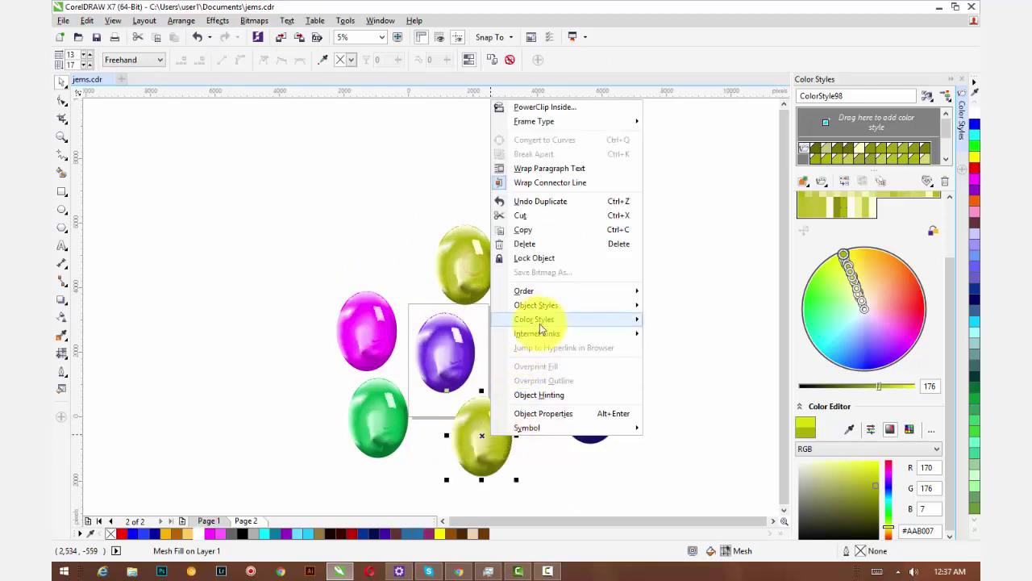
{"action": "mouse_move", "coordinate": [554, 323]}
{"action": "left_click", "coordinate": [703, 349]}
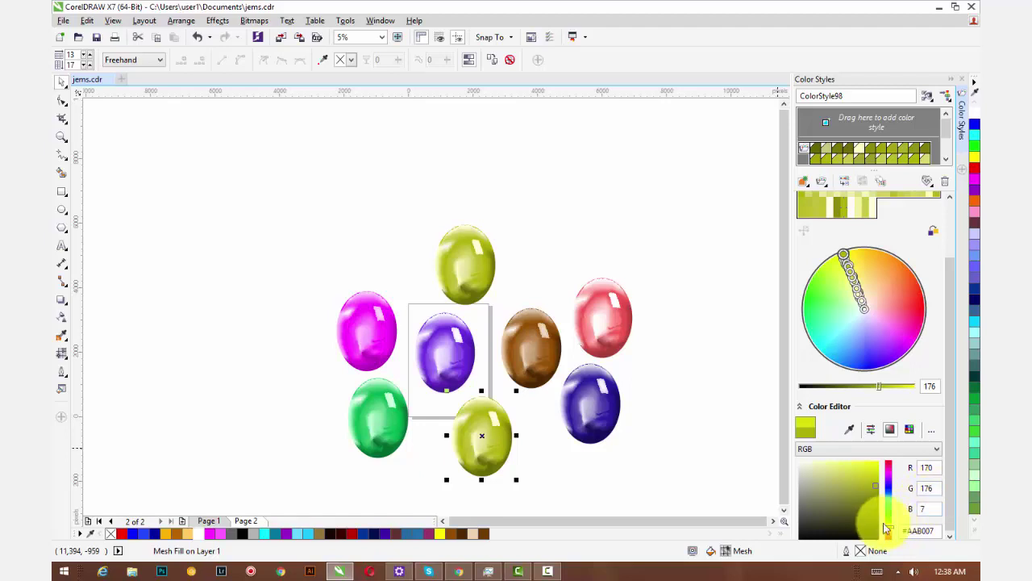
Change the color harmony of the ellipse above the page to a bright red, #D12600.
{"action": "left_click_drag", "start_coordinate": [887, 532], "coordinate": [889, 544]}
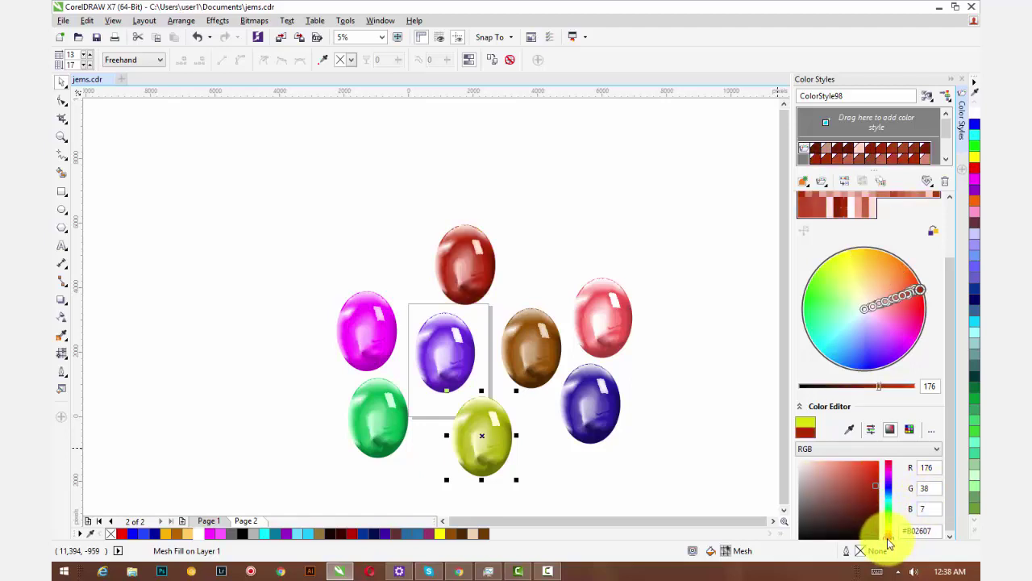
{"action": "left_click_drag", "start_coordinate": [873, 487], "coordinate": [886, 488]}
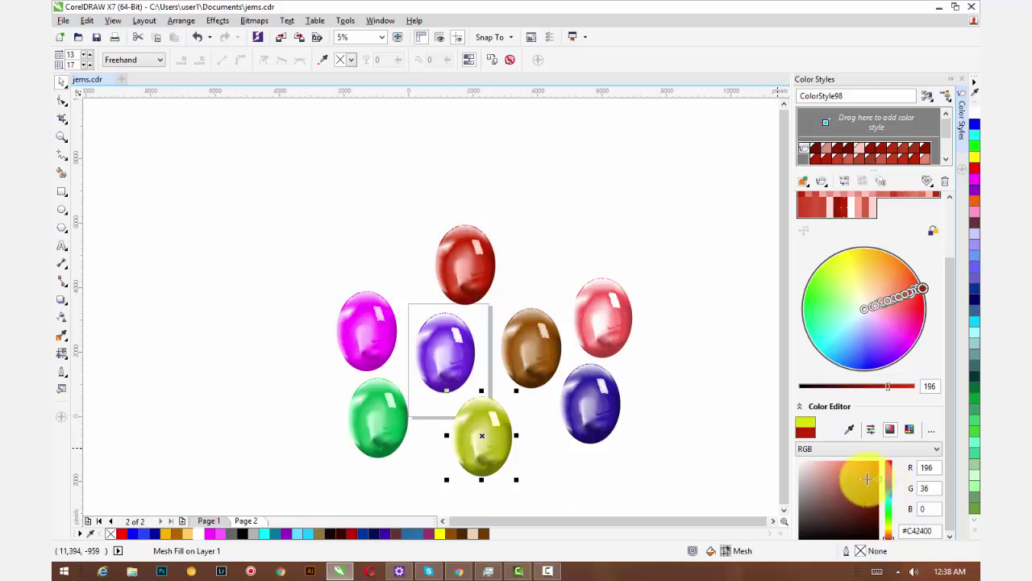
{"action": "mouse_move", "coordinate": [867, 480]}
{"action": "left_mouse_down"}
{"action": "mouse_move", "coordinate": [811, 478]}
{"action": "mouse_move", "coordinate": [884, 476]}
{"action": "left_mouse_up"}
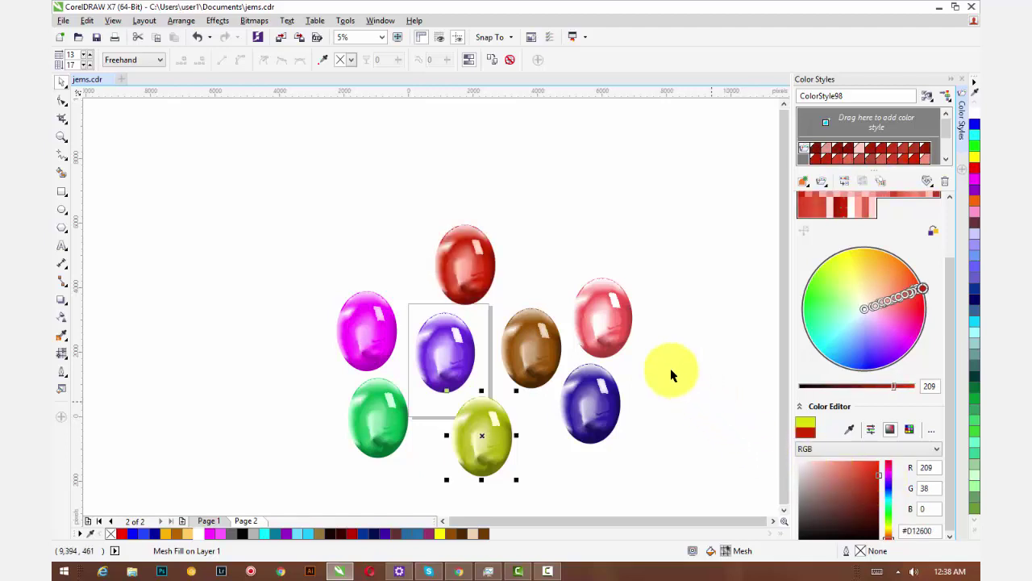
Select all eight ellipses and scale them down together to about 1,303 × 1,108 px inside the page.
{"action": "left_click", "coordinate": [578, 251]}
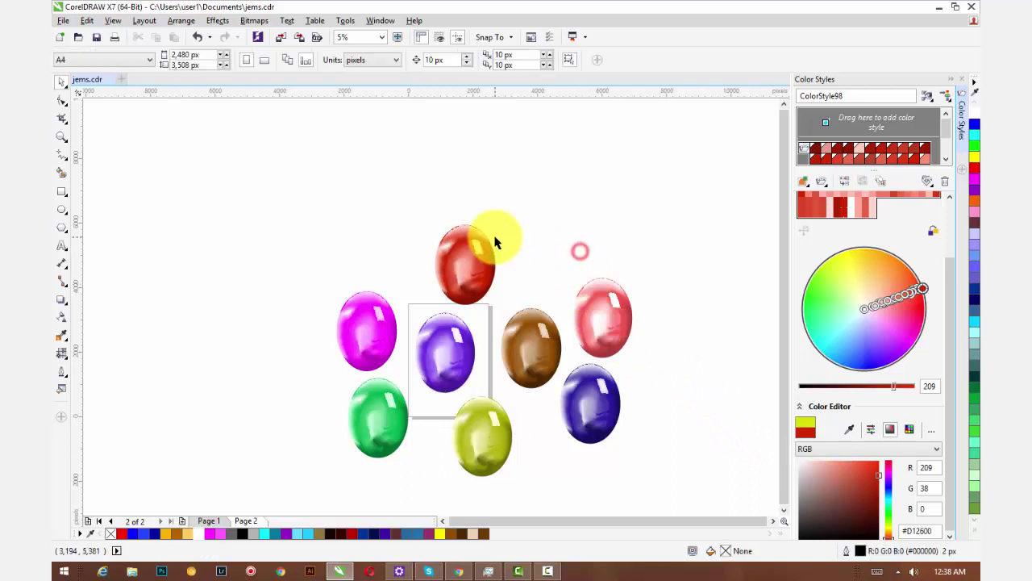
{"action": "left_click", "coordinate": [469, 247]}
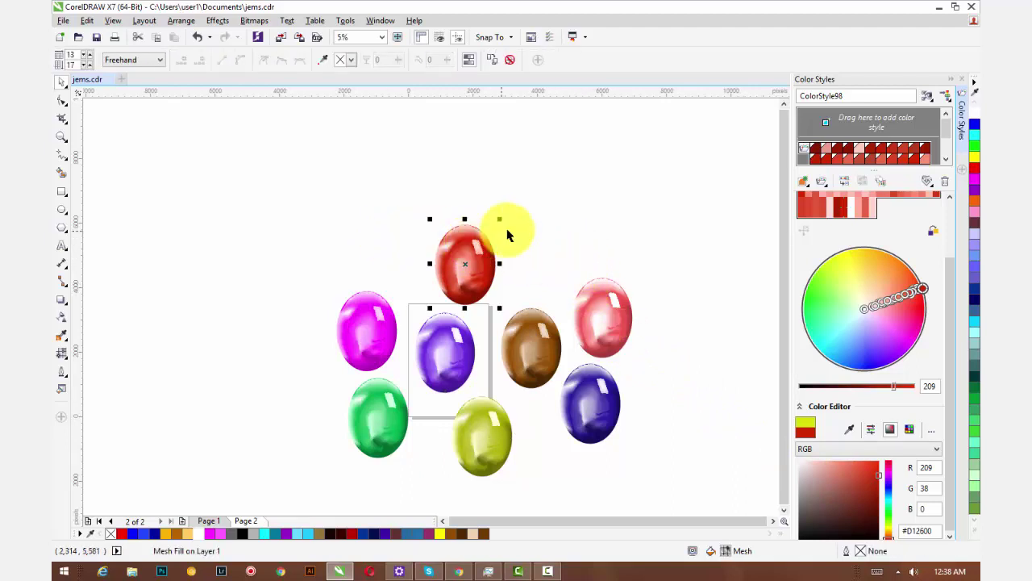
{"action": "left_click_drag", "start_coordinate": [304, 194], "coordinate": [641, 494]}
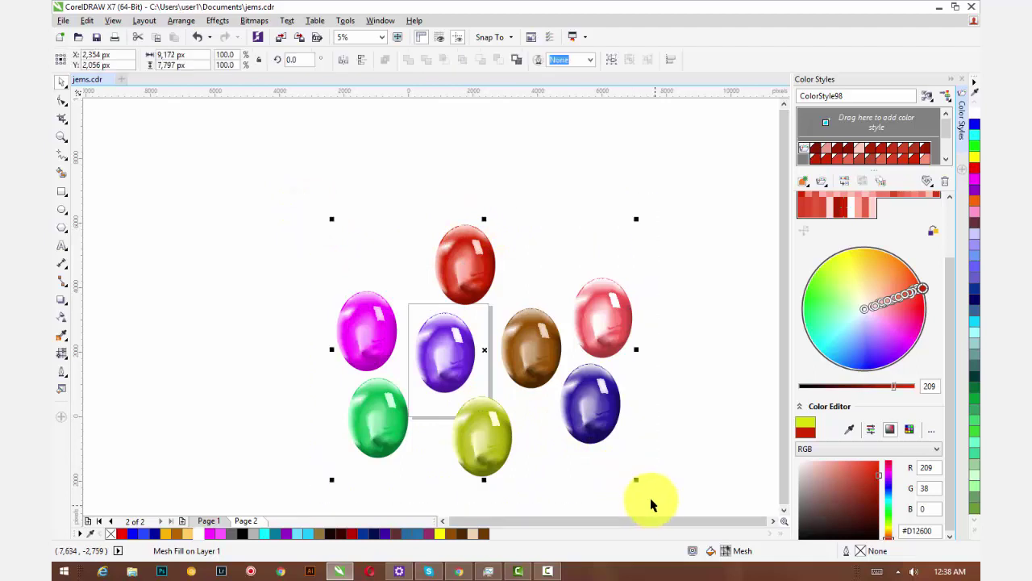
{"action": "left_click_drag", "start_coordinate": [637, 222], "coordinate": [457, 349]}
{"action": "key", "text": "shift+F2"}
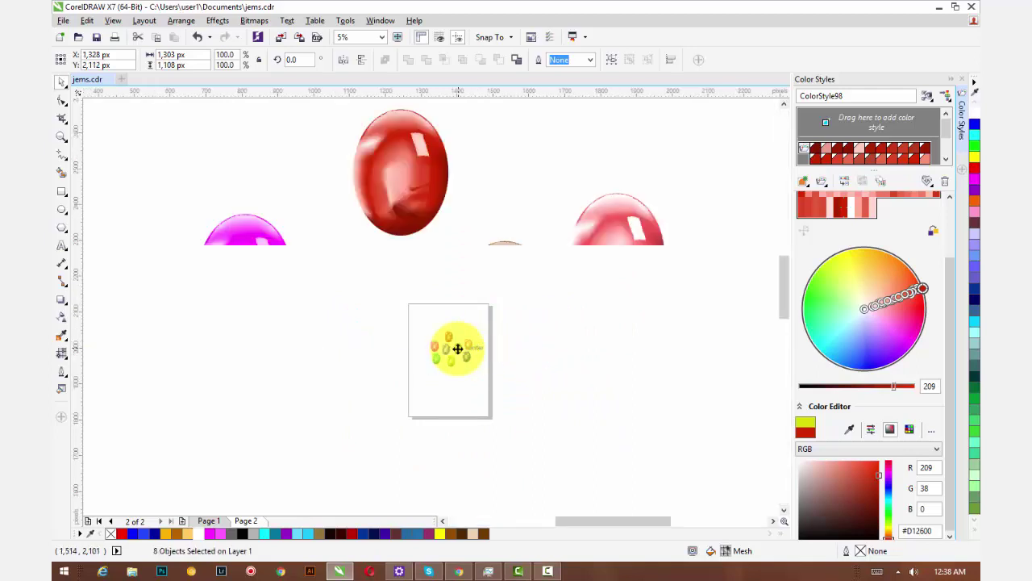
{"action": "scroll", "coordinate": [429, 355], "scroll_direction": "down", "scroll_amount": 2}
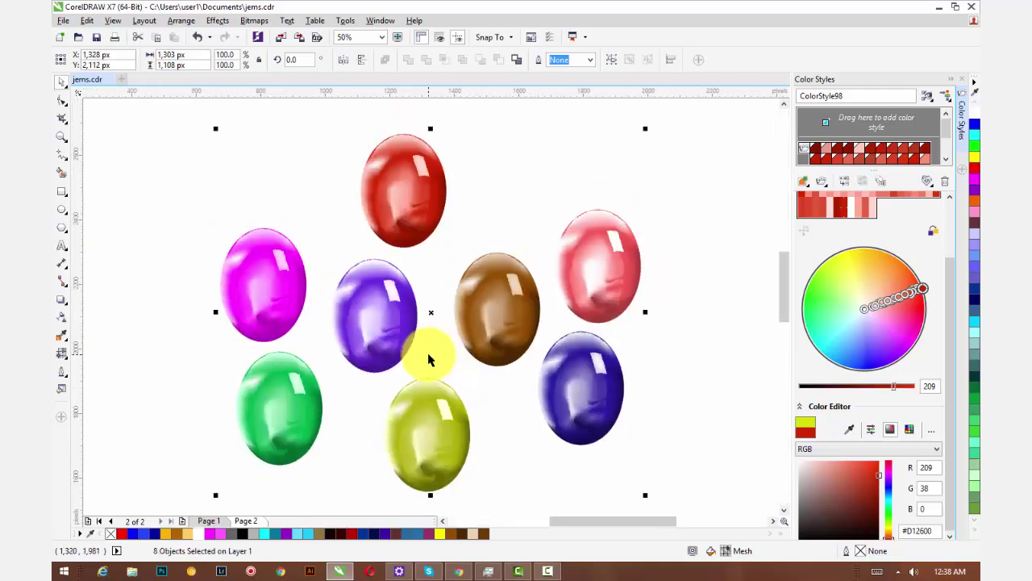
Spread the eight small ellipses apart across the page, starting with the red one in the upper-left area.
{"action": "left_click", "coordinate": [442, 277]}
{"action": "left_click", "coordinate": [424, 269]}
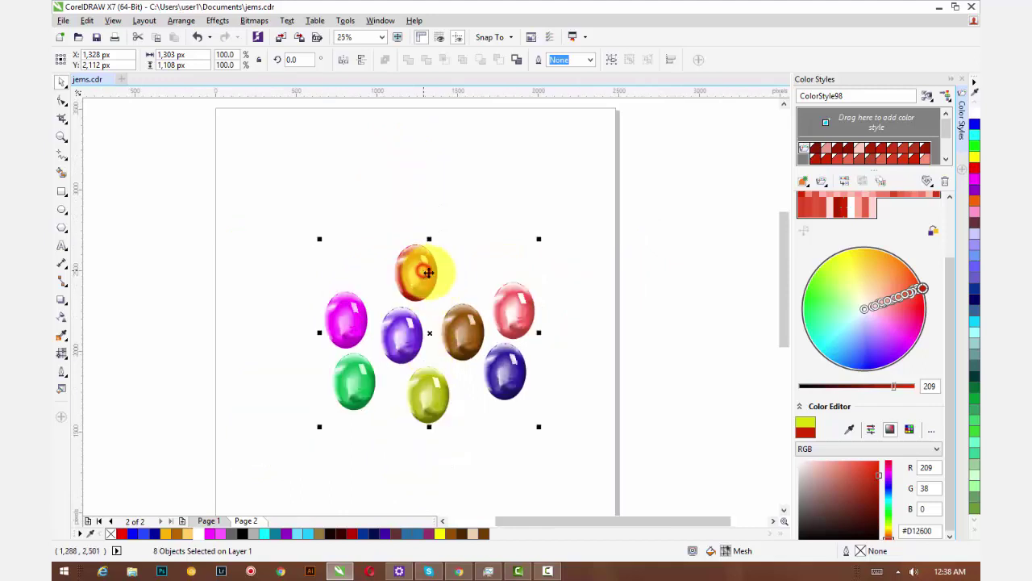
{"action": "left_click", "coordinate": [482, 244]}
{"action": "left_click_drag", "start_coordinate": [423, 266], "coordinate": [276, 159]}
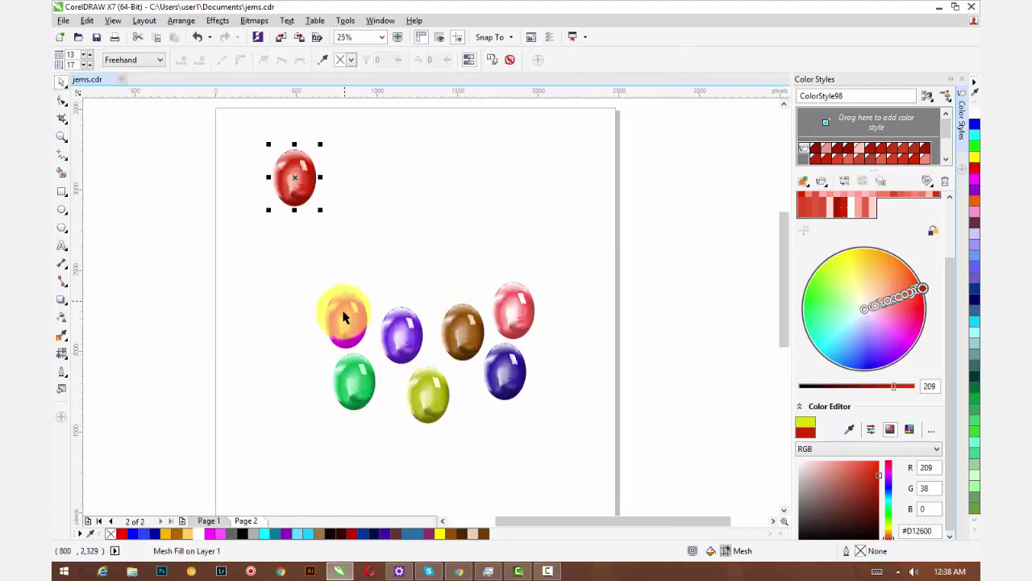
{"action": "left_click_drag", "start_coordinate": [341, 309], "coordinate": [409, 191]}
{"action": "left_click_drag", "start_coordinate": [443, 334], "coordinate": [484, 220]}
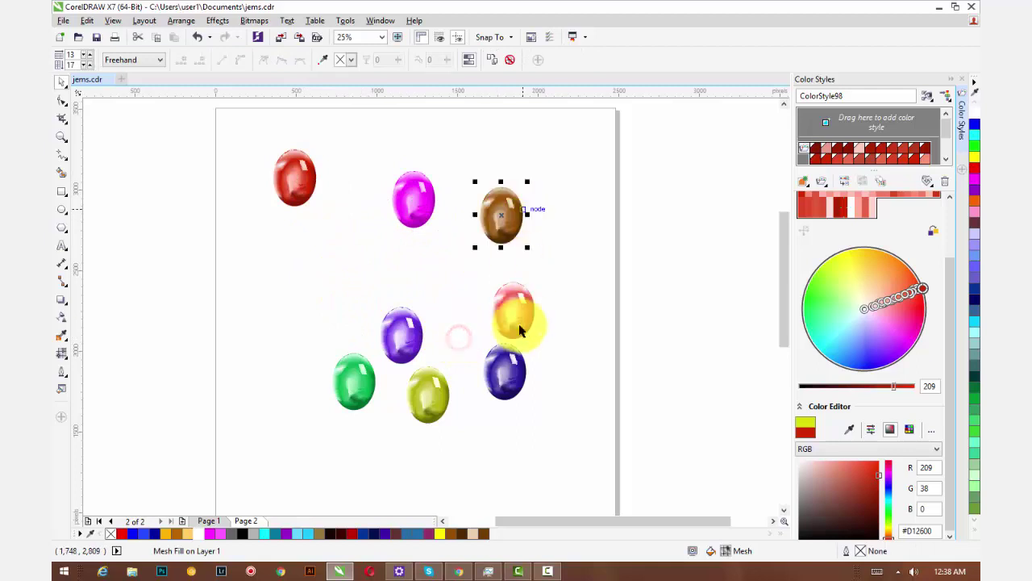
{"action": "left_click_drag", "start_coordinate": [519, 323], "coordinate": [367, 290]}
{"action": "left_click_drag", "start_coordinate": [419, 355], "coordinate": [484, 320]}
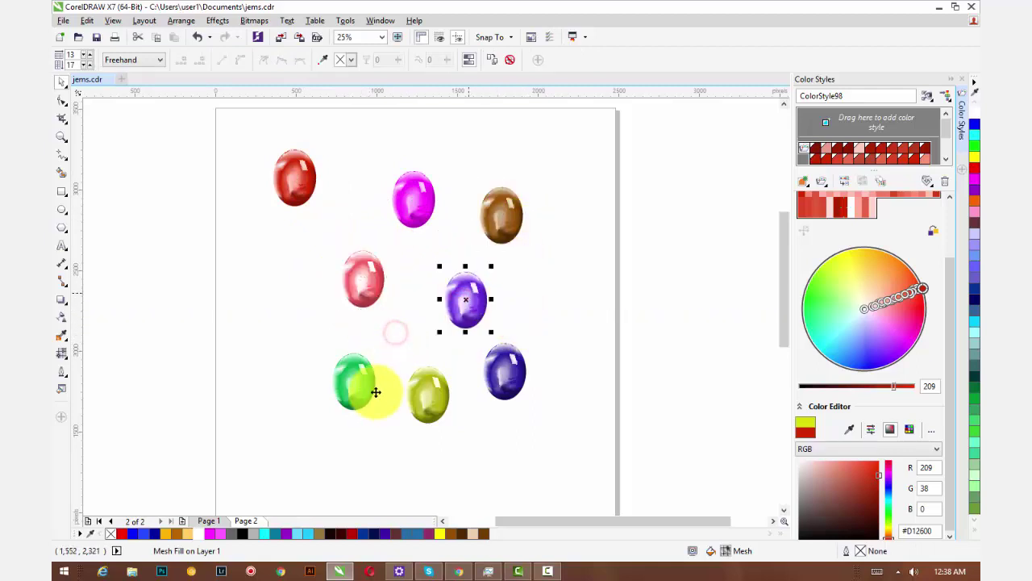
{"action": "left_click_drag", "start_coordinate": [373, 392], "coordinate": [303, 396]}
{"action": "left_click_drag", "start_coordinate": [421, 412], "coordinate": [390, 452]}
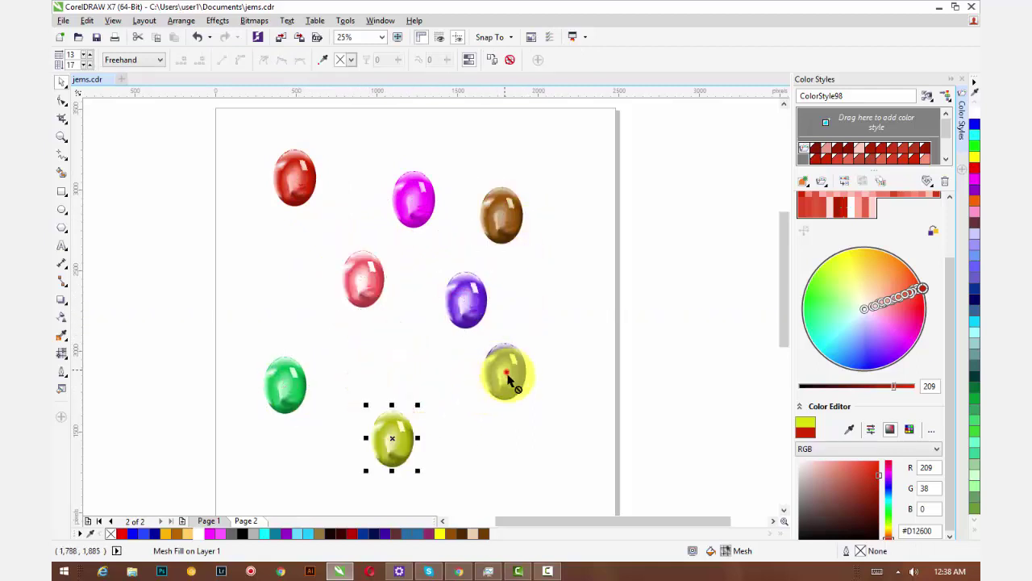
{"action": "left_click_drag", "start_coordinate": [506, 372], "coordinate": [541, 416]}
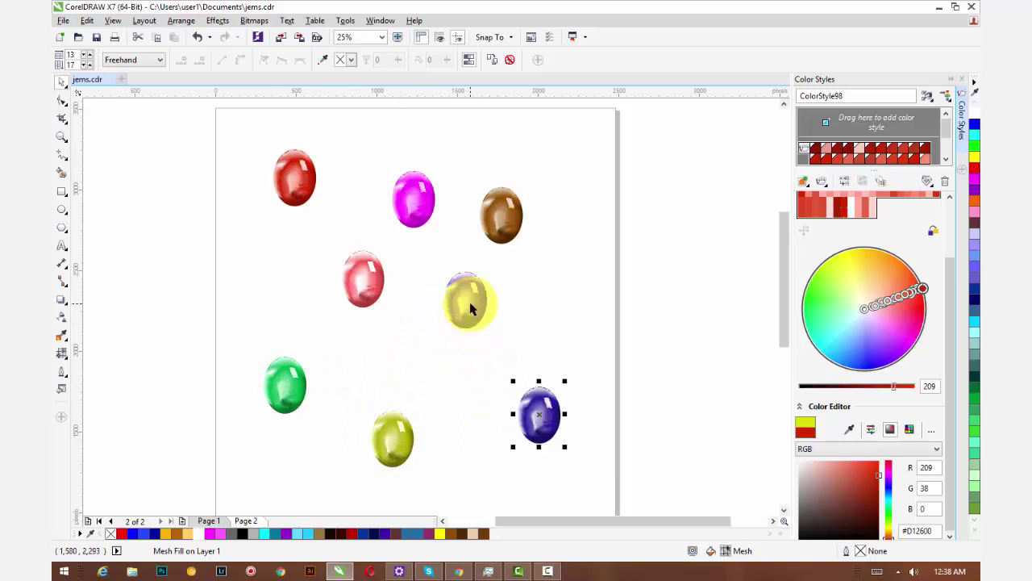
Scatter five copies of the violet ellipse among the other ellipses on the page.
{"action": "left_click_drag", "start_coordinate": [428, 358], "coordinate": [299, 272]}
{"action": "right_click", "coordinate": [300, 273]}
{"action": "left_click_drag", "start_coordinate": [361, 207], "coordinate": [572, 270]}
{"action": "right_click", "coordinate": [359, 168]}
{"action": "right_click", "coordinate": [526, 147]}
{"action": "right_click", "coordinate": [572, 270]}
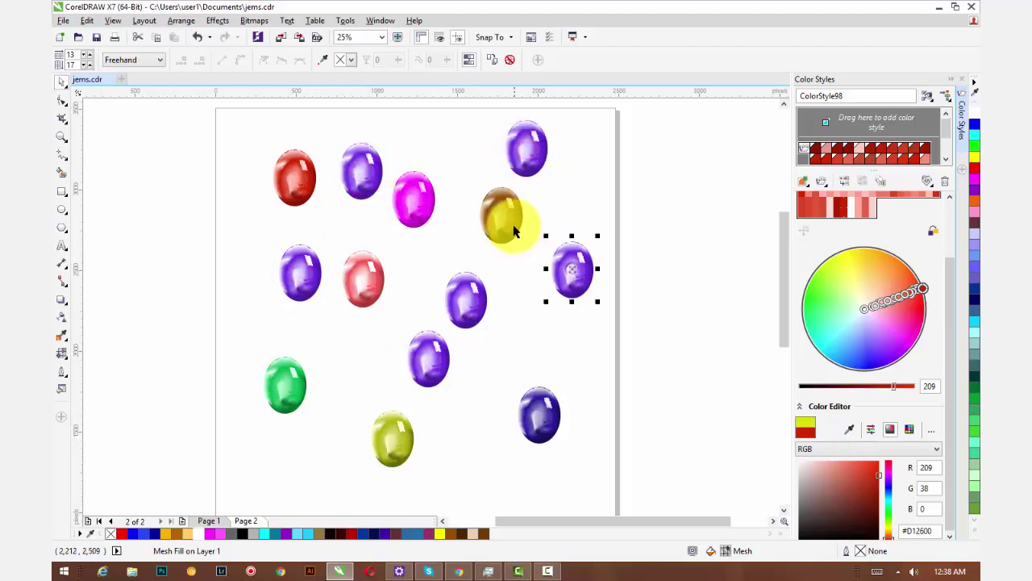
Scatter six copies of the brown ellipse across the middle and lower areas of the arrangement.
{"action": "left_click_drag", "start_coordinate": [513, 226], "coordinate": [458, 326]}
{"action": "right_click", "coordinate": [504, 327]}
{"action": "right_click", "coordinate": [563, 345]}
{"action": "right_click", "coordinate": [417, 266]}
{"action": "right_click", "coordinate": [369, 355]}
{"action": "right_click", "coordinate": [307, 445]}
{"action": "right_click", "coordinate": [244, 318]}
Fill gaps in the arrangement with four copies of the green ellipse and four copies of the red one.
{"action": "right_click", "coordinate": [474, 434]}
{"action": "right_click", "coordinate": [550, 204]}
{"action": "right_click", "coordinate": [462, 145]}
{"action": "right_click", "coordinate": [346, 226]}
{"action": "right_click", "coordinate": [489, 379]}
{"action": "right_click", "coordinate": [437, 487]}
{"action": "right_click", "coordinate": [257, 227]}
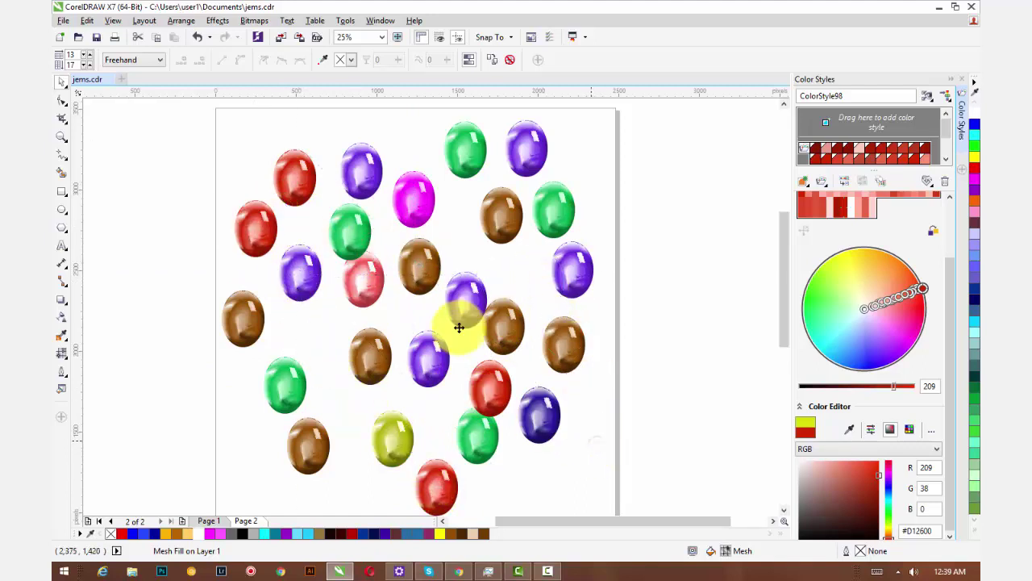
Add three copies of the pink ellipse in the lower-left area and shift the central violet ellipse slightly up and right.
{"action": "left_click", "coordinate": [369, 290]}
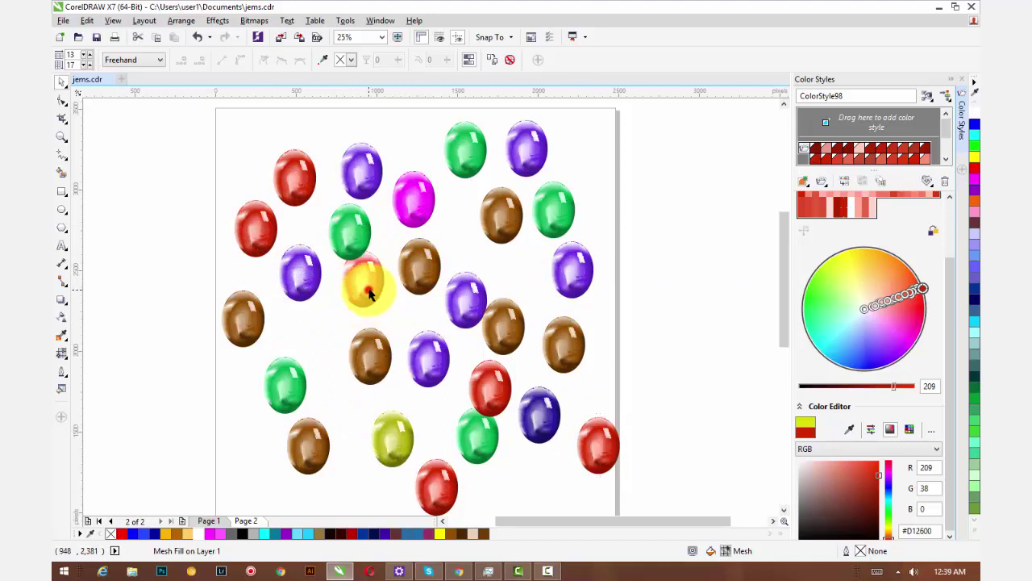
{"action": "right_click", "coordinate": [369, 295]}
{"action": "left_click_drag", "start_coordinate": [369, 295], "coordinate": [406, 389]}
{"action": "right_click", "coordinate": [330, 364]}
{"action": "right_click", "coordinate": [241, 448]}
{"action": "left_click_drag", "start_coordinate": [466, 300], "coordinate": [480, 284]}
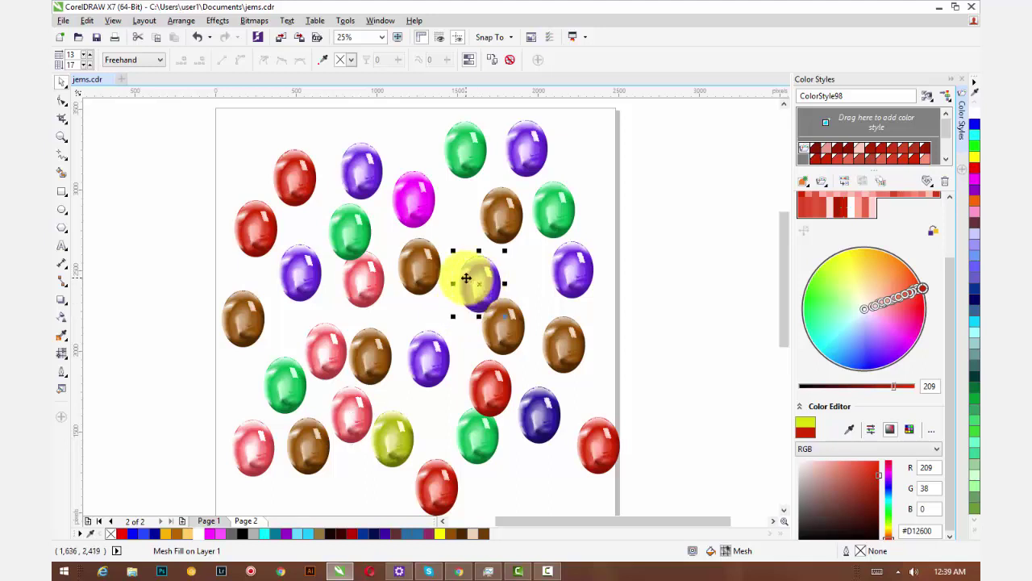
Select all 30 ellipses on the page and group them.
{"action": "scroll", "coordinate": [466, 278], "scroll_direction": "down", "scroll_amount": 2}
{"action": "scroll", "coordinate": [466, 278], "scroll_direction": "down", "scroll_amount": 2}
{"action": "key", "text": "space"}
{"action": "left_click_drag", "start_coordinate": [325, 200], "coordinate": [547, 379]}
{"action": "left_click_drag", "start_coordinate": [533, 209], "coordinate": [454, 291]}
{"action": "right_click", "coordinate": [455, 291]}
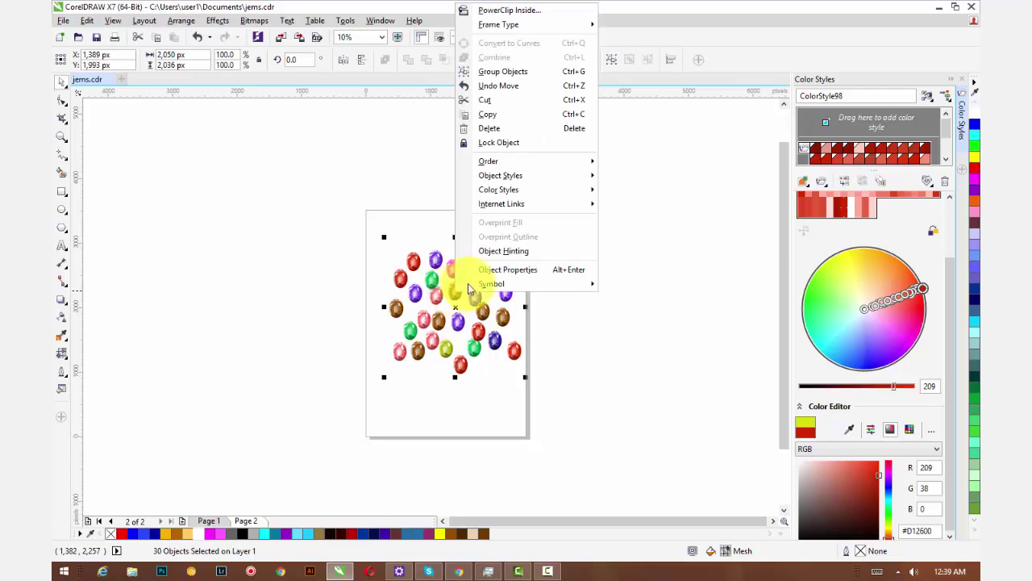
{"action": "left_click", "coordinate": [508, 72]}
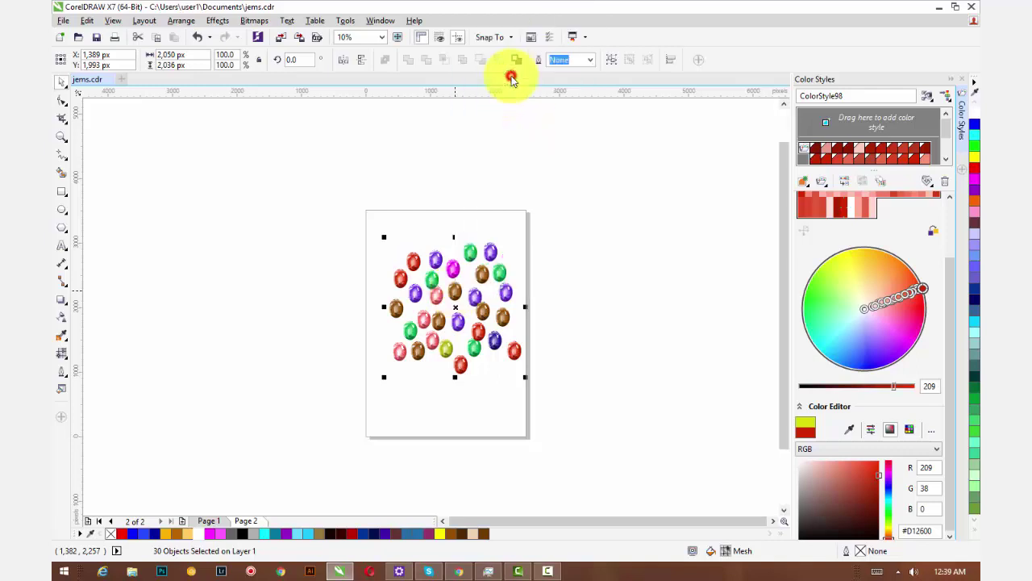
Cast a black drop shadow from the top of the ellipse group downward at about 274 degrees.
{"action": "scroll", "coordinate": [457, 294], "scroll_direction": "up", "scroll_amount": 2}
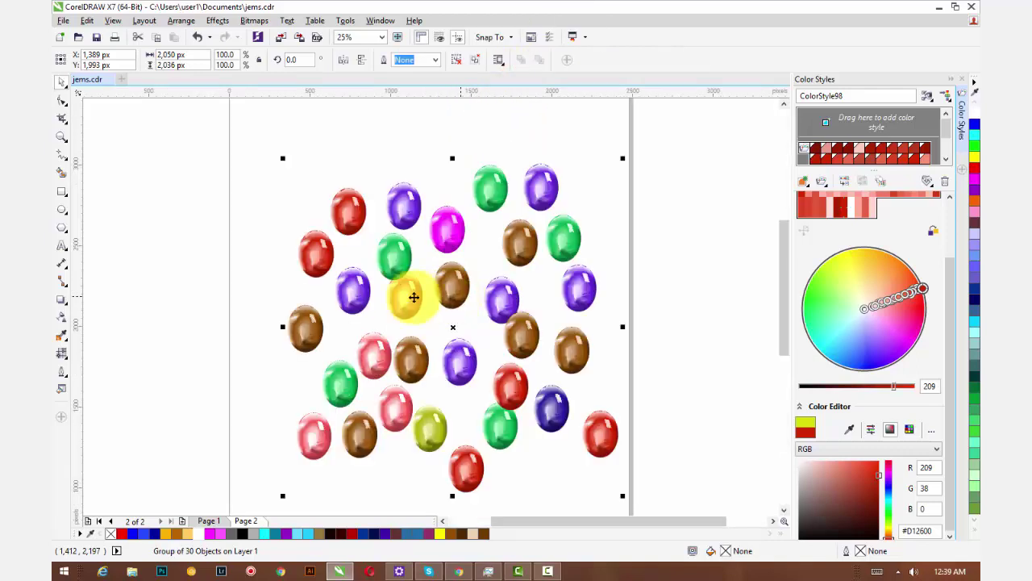
{"action": "left_click", "coordinate": [62, 300]}
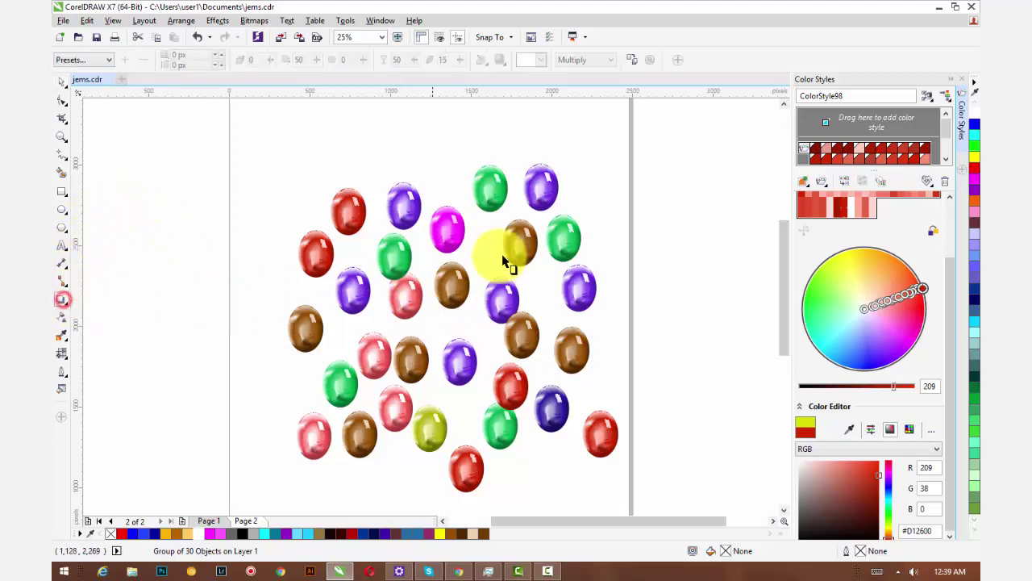
{"action": "left_click_drag", "start_coordinate": [489, 175], "coordinate": [484, 519]}
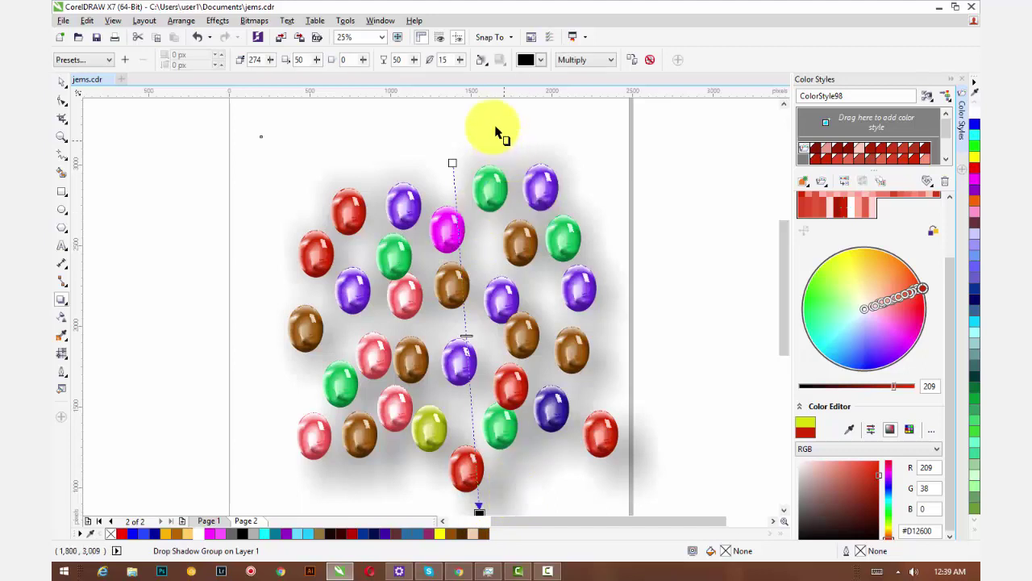
Set the group shadow's feathering direction to Inside and its feathering to 4.
{"action": "left_click", "coordinate": [484, 63]}
{"action": "left_click", "coordinate": [503, 79]}
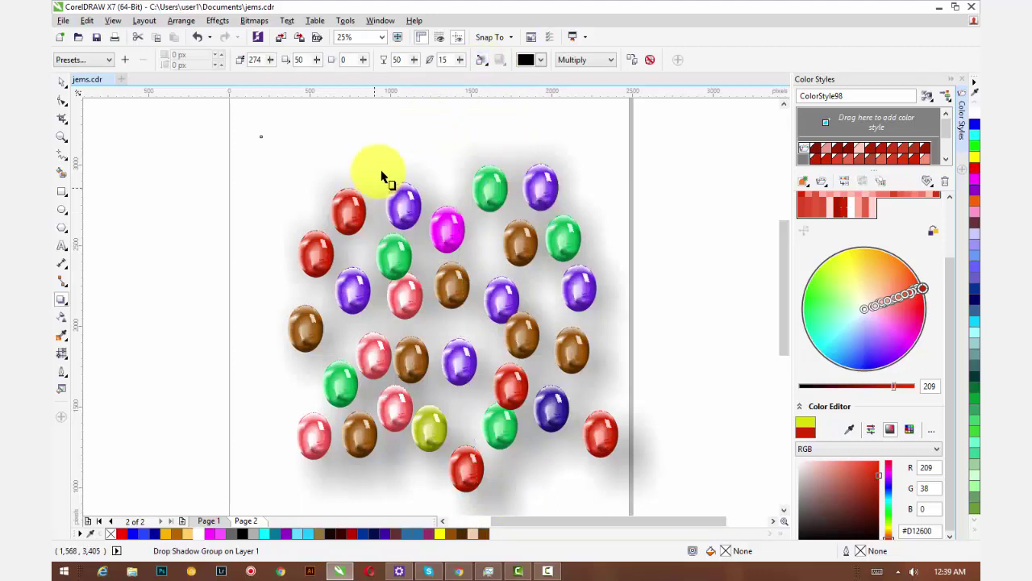
{"action": "left_click", "coordinate": [461, 63]}
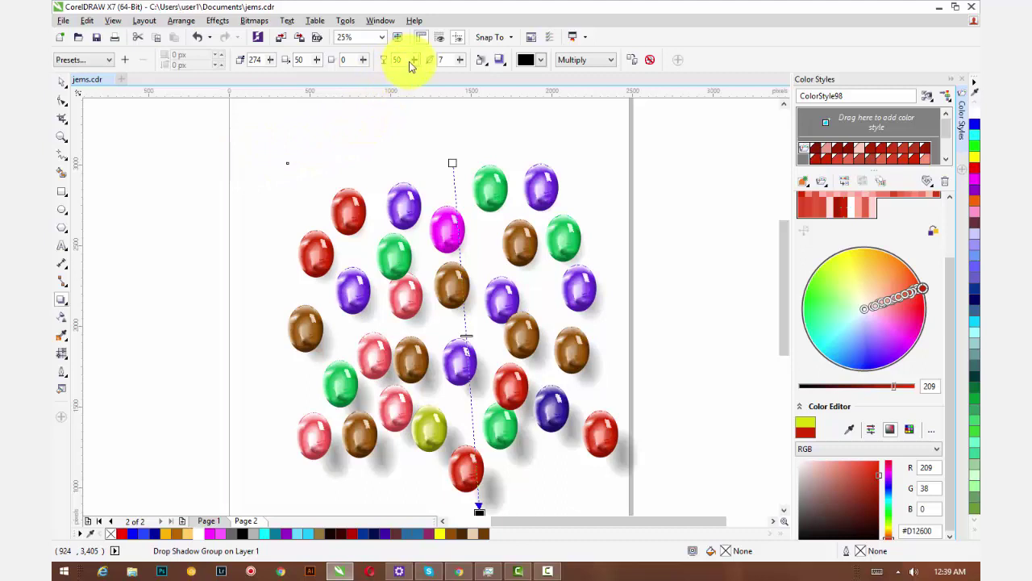
{"action": "left_click", "coordinate": [462, 61]}
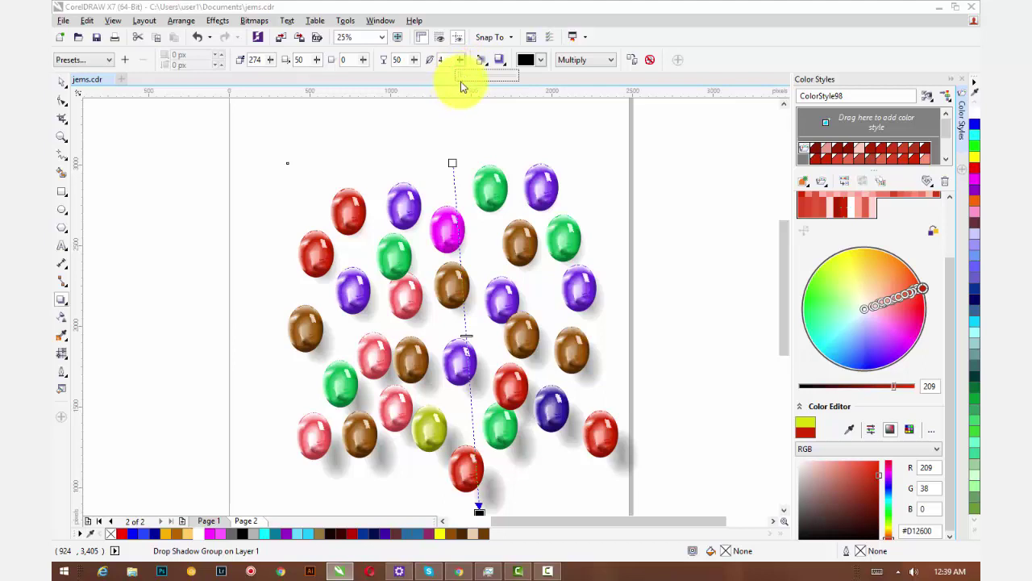
{"action": "left_click", "coordinate": [461, 83]}
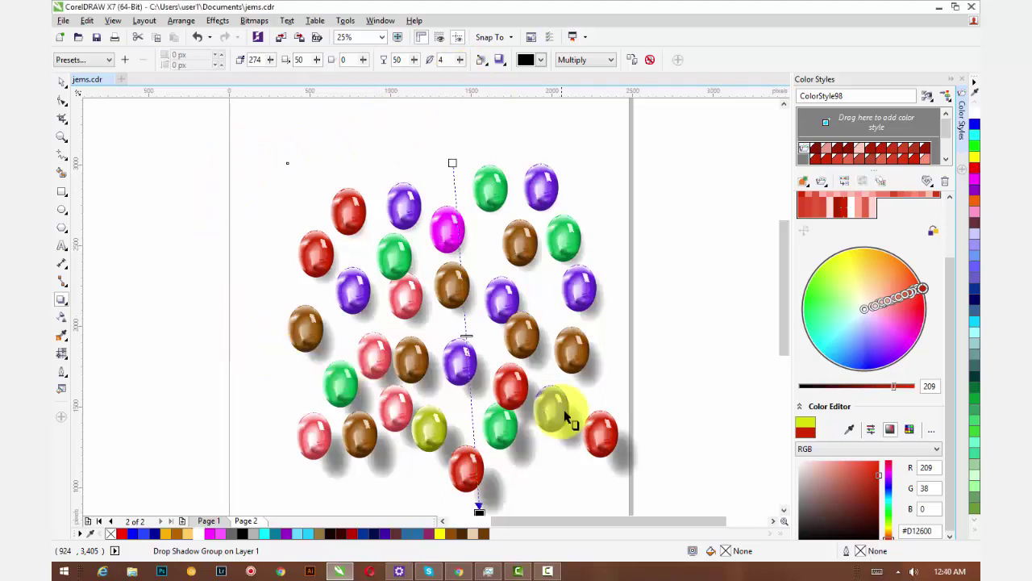
Swing the group's drop shadow toward the lower left at about 260 degrees.
{"action": "left_click_drag", "start_coordinate": [526, 434], "coordinate": [522, 399]}
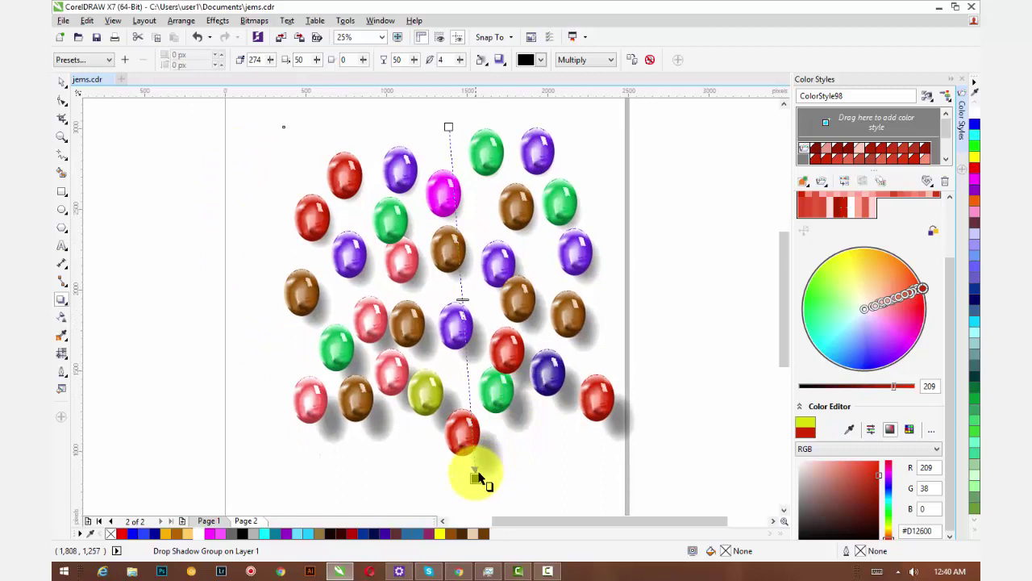
{"action": "mouse_move", "coordinate": [468, 472]}
{"action": "left_mouse_down"}
{"action": "mouse_move", "coordinate": [463, 465]}
{"action": "mouse_move", "coordinate": [465, 473]}
{"action": "left_mouse_up"}
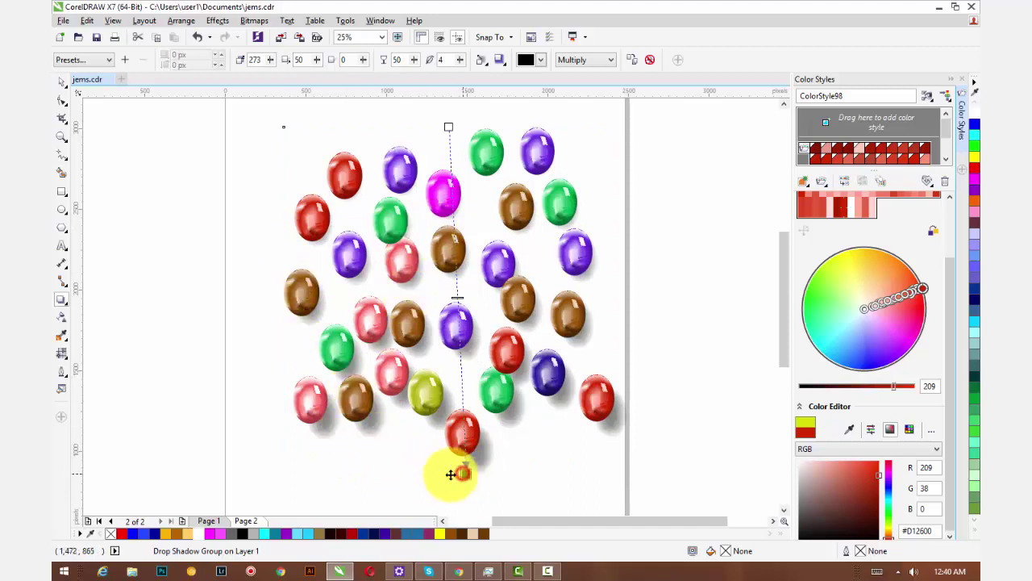
{"action": "left_click_drag", "start_coordinate": [460, 473], "coordinate": [389, 456]}
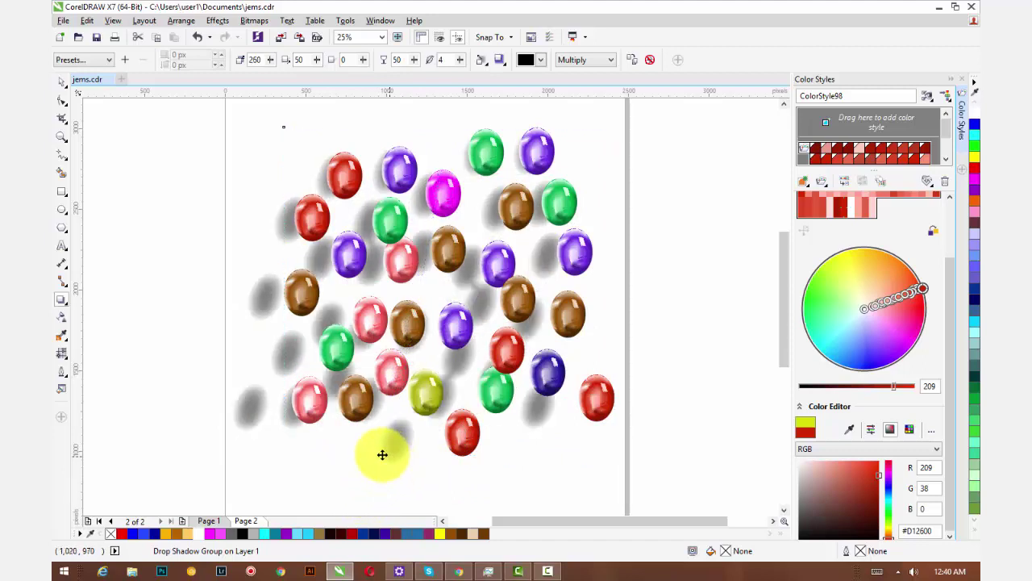
Clear the drop shadow from the ellipse group and ungroup its objects.
{"action": "left_click", "coordinate": [63, 87]}
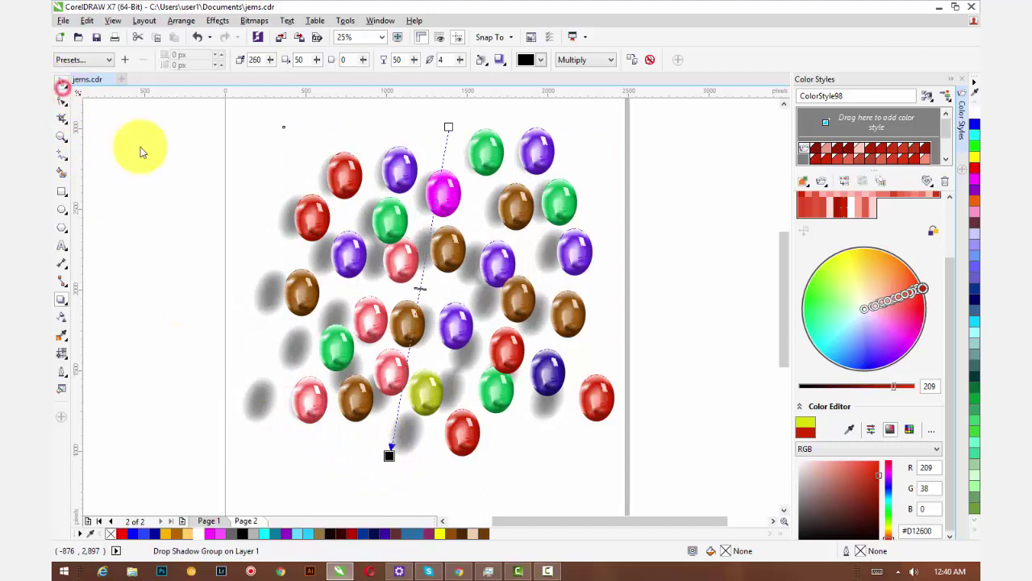
{"action": "left_click", "coordinate": [650, 61]}
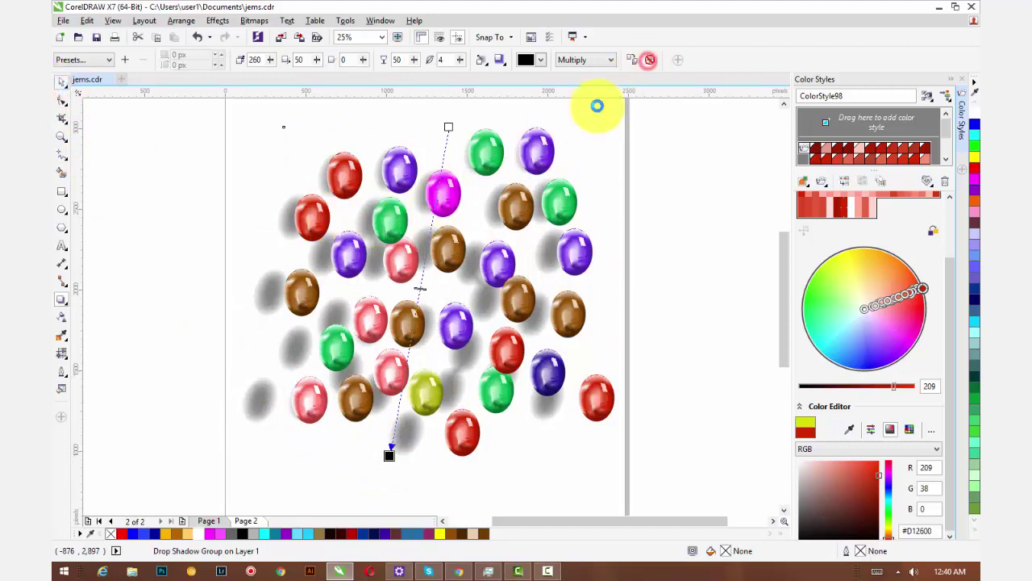
{"action": "right_click", "coordinate": [492, 164]}
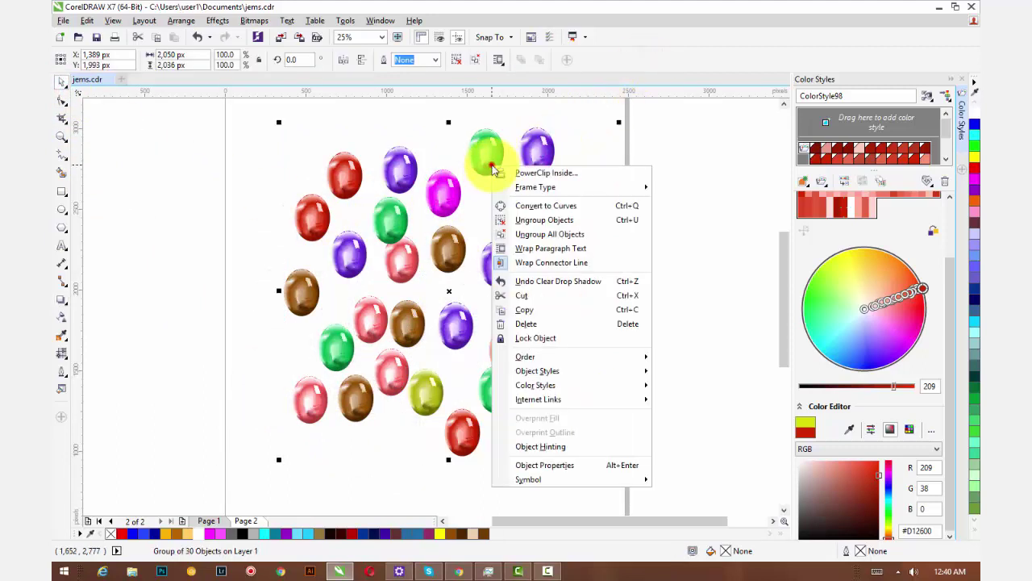
{"action": "left_click", "coordinate": [492, 164]}
{"action": "right_click", "coordinate": [491, 164]}
{"action": "left_click", "coordinate": [528, 220]}
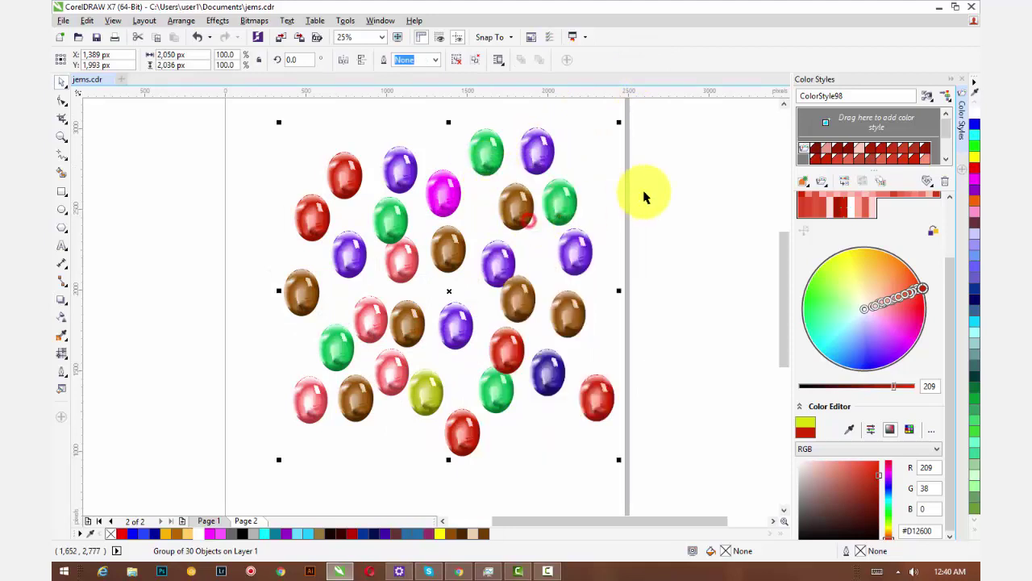
Select all 30 ellipses and cast individual drop shadows toward the lower left at about 257 degrees.
{"action": "left_click_drag", "start_coordinate": [185, 114], "coordinate": [640, 470]}
{"action": "left_click", "coordinate": [62, 302]}
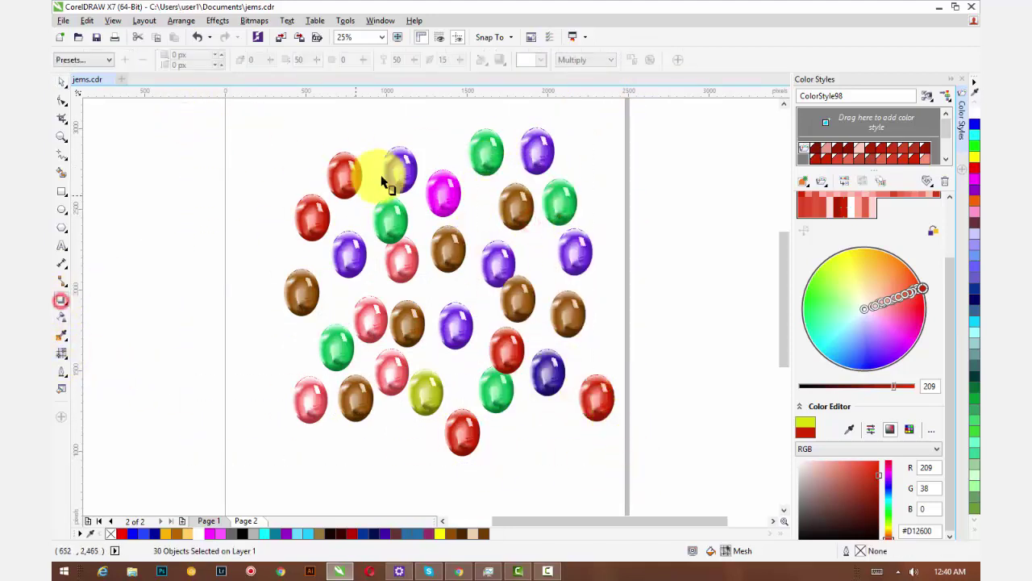
{"action": "left_click_drag", "start_coordinate": [449, 126], "coordinate": [372, 462]}
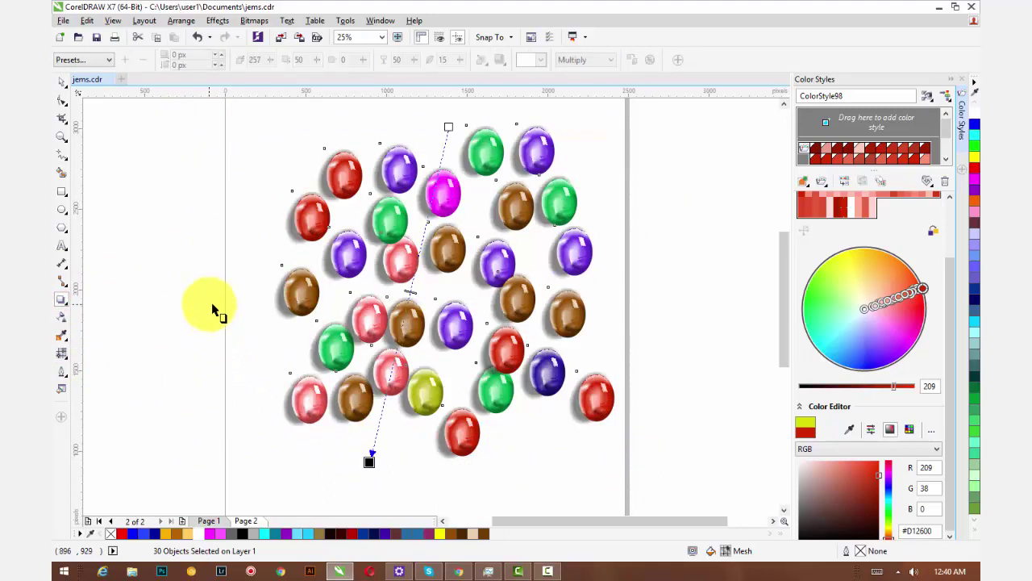
Change the feathering direction of the ellipses' shadows and set their feathering to 20.
{"action": "left_click", "coordinate": [486, 60]}
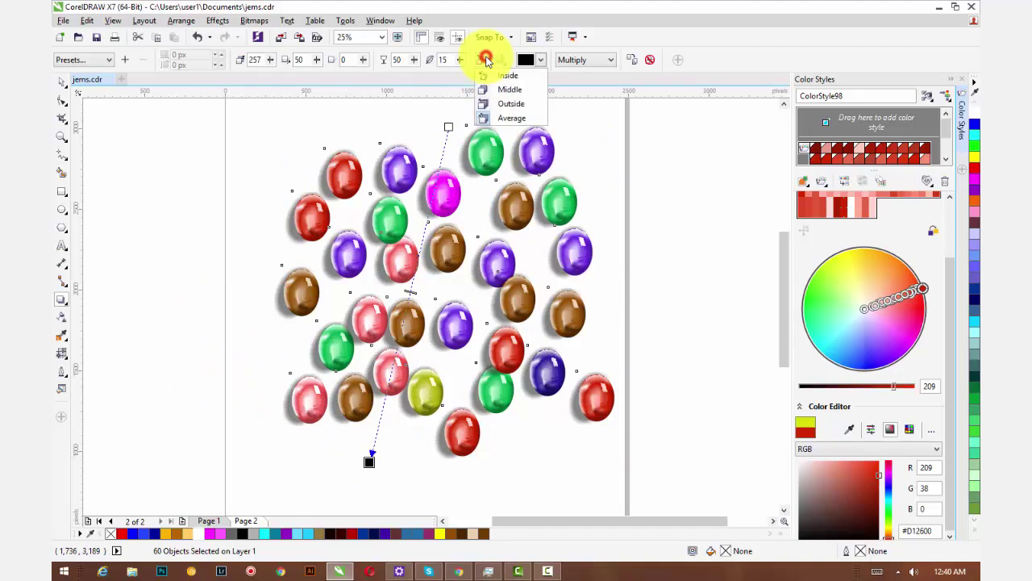
{"action": "left_click", "coordinate": [202, 234]}
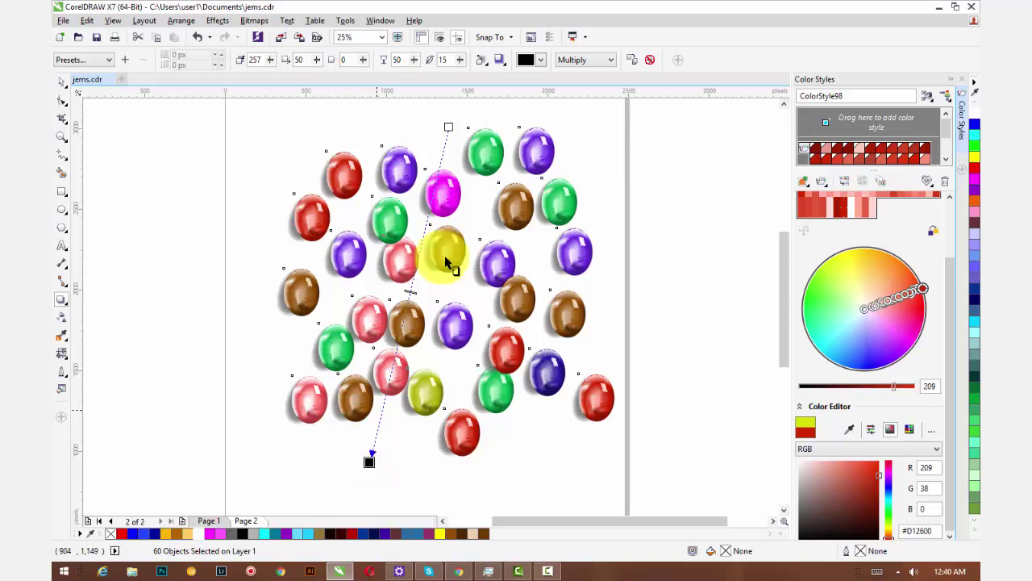
{"action": "left_click", "coordinate": [459, 64]}
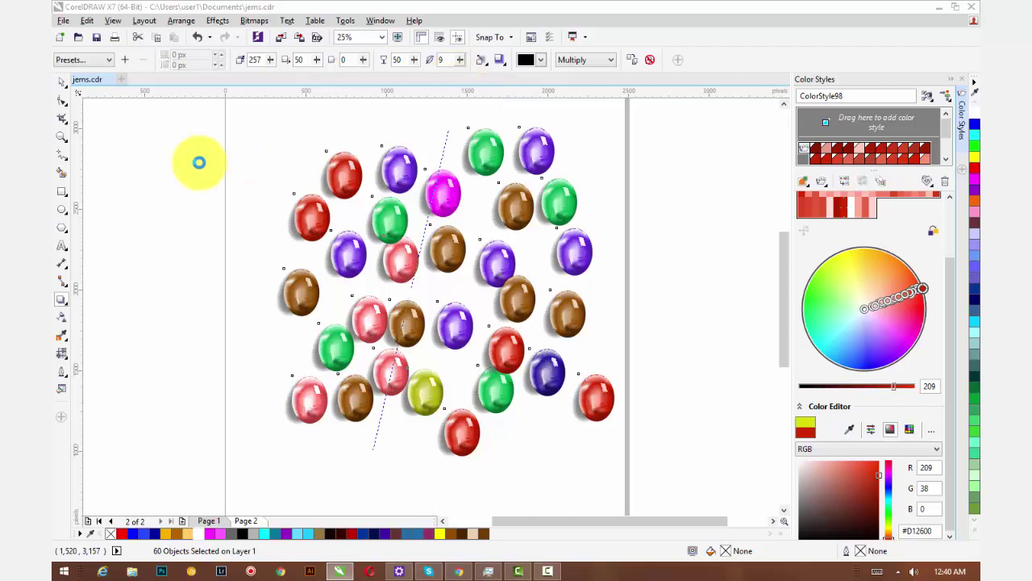
{"action": "left_click", "coordinate": [462, 58]}
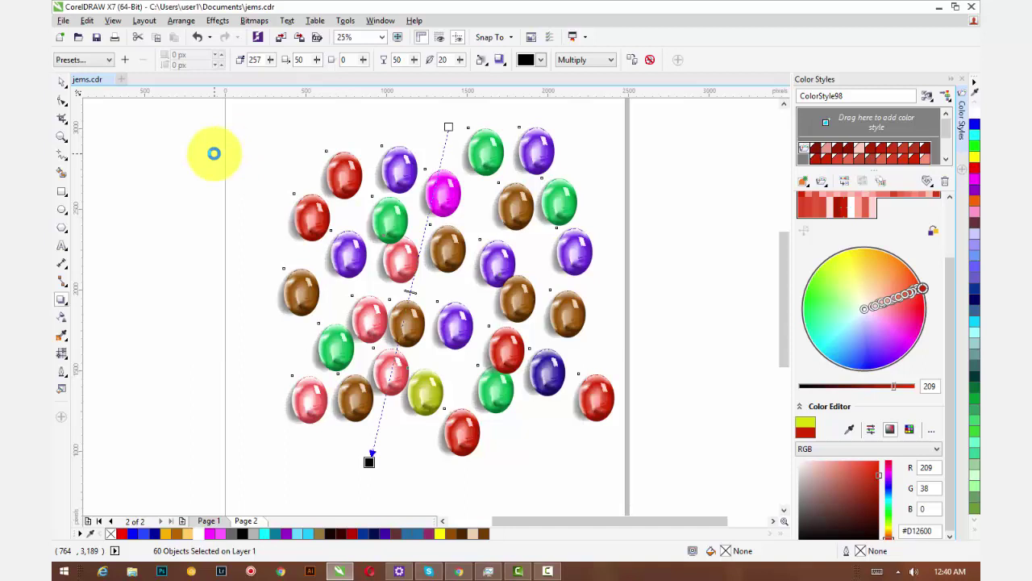
Redirect the ellipses' shadows to about 256 degrees and set their feathering to 26.
{"action": "left_click_drag", "start_coordinate": [367, 464], "coordinate": [359, 478]}
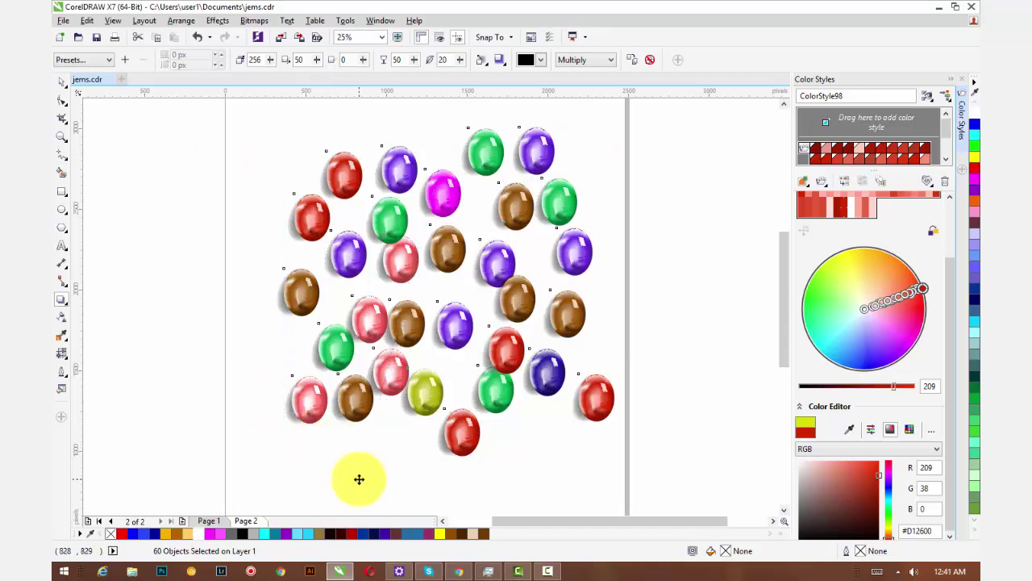
{"action": "left_click", "coordinate": [461, 61]}
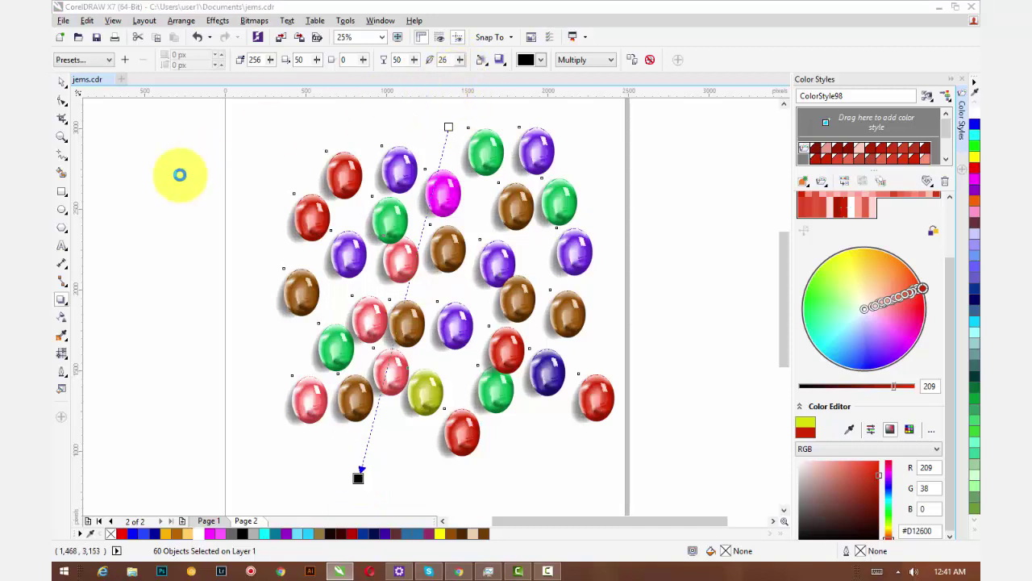
{"action": "left_click", "coordinate": [179, 174]}
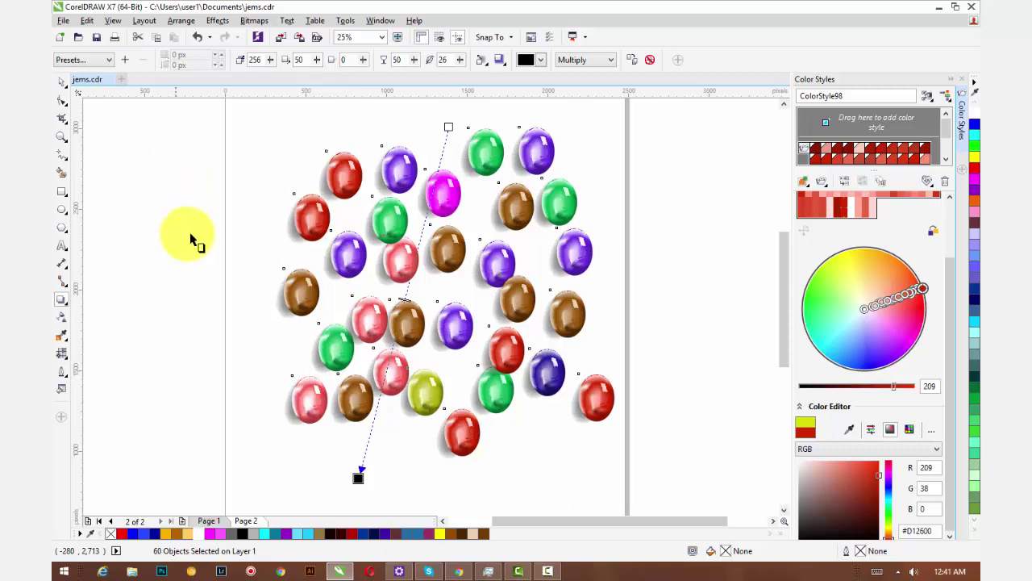
Deselect the ellipses and examine their shadows across the whole page and up close.
{"action": "scroll", "coordinate": [208, 284], "scroll_direction": "down", "scroll_amount": 2}
{"action": "left_click_drag", "start_coordinate": [211, 285], "coordinate": [182, 284]}
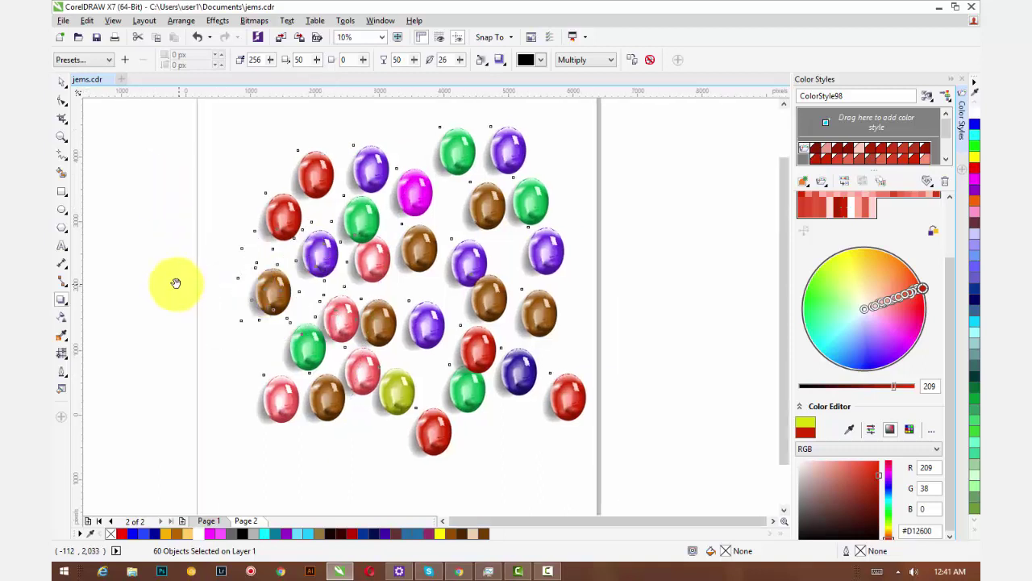
{"action": "left_click", "coordinate": [62, 83]}
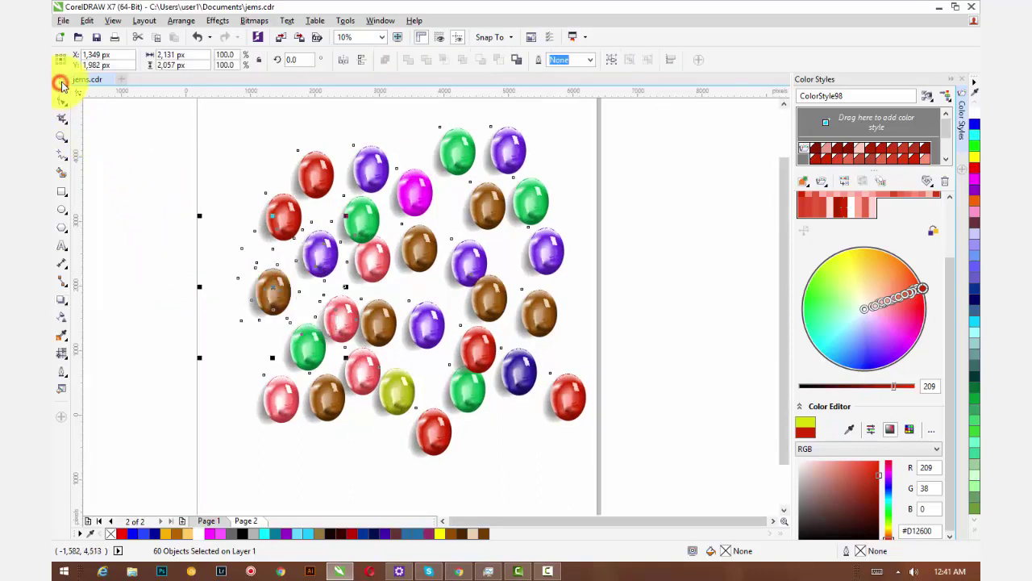
{"action": "left_click", "coordinate": [178, 175]}
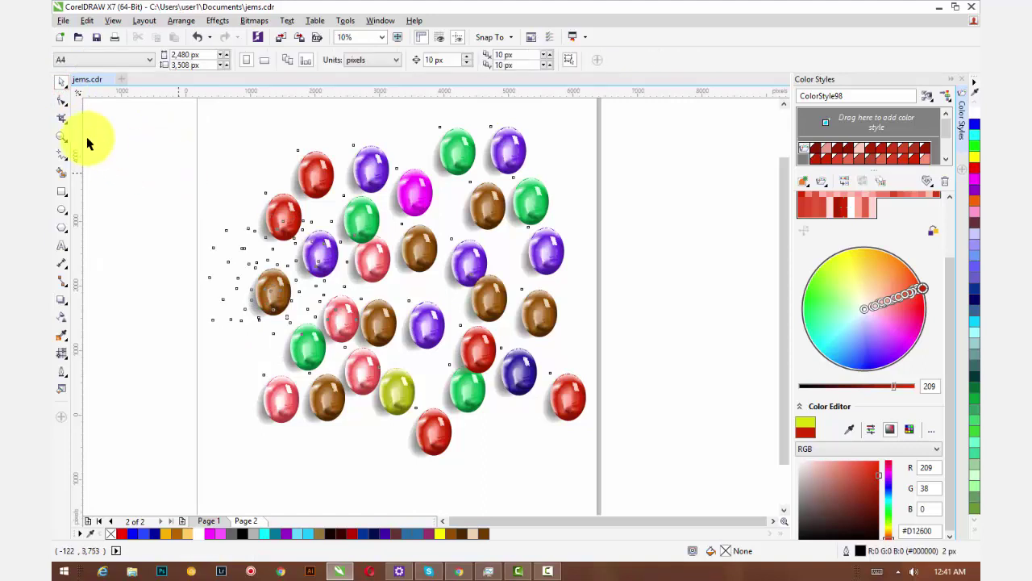
{"action": "left_click", "coordinate": [115, 132]}
{"action": "left_click_drag", "start_coordinate": [489, 204], "coordinate": [406, 225]}
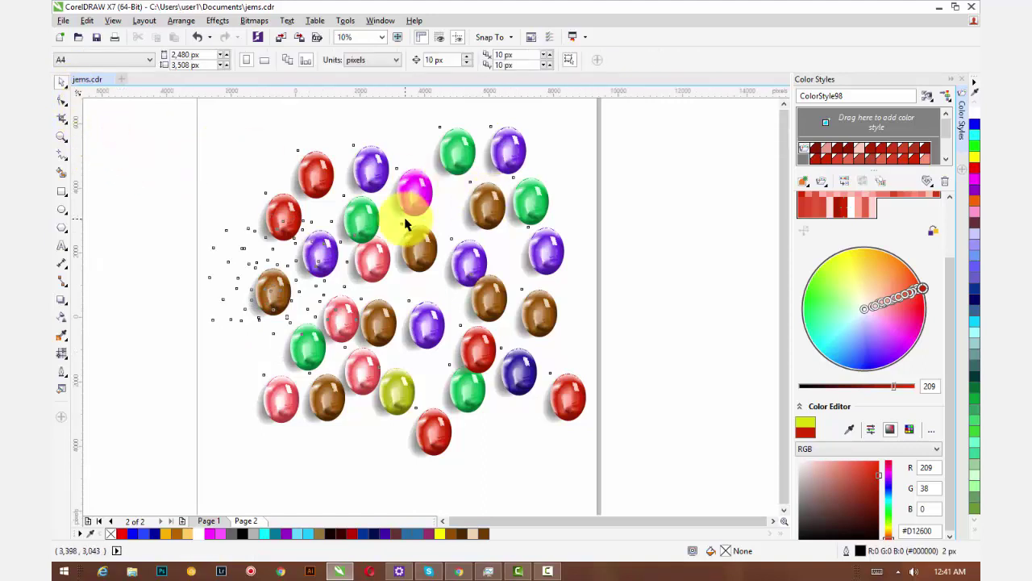
{"action": "scroll", "coordinate": [407, 225], "scroll_direction": "down", "scroll_amount": 2}
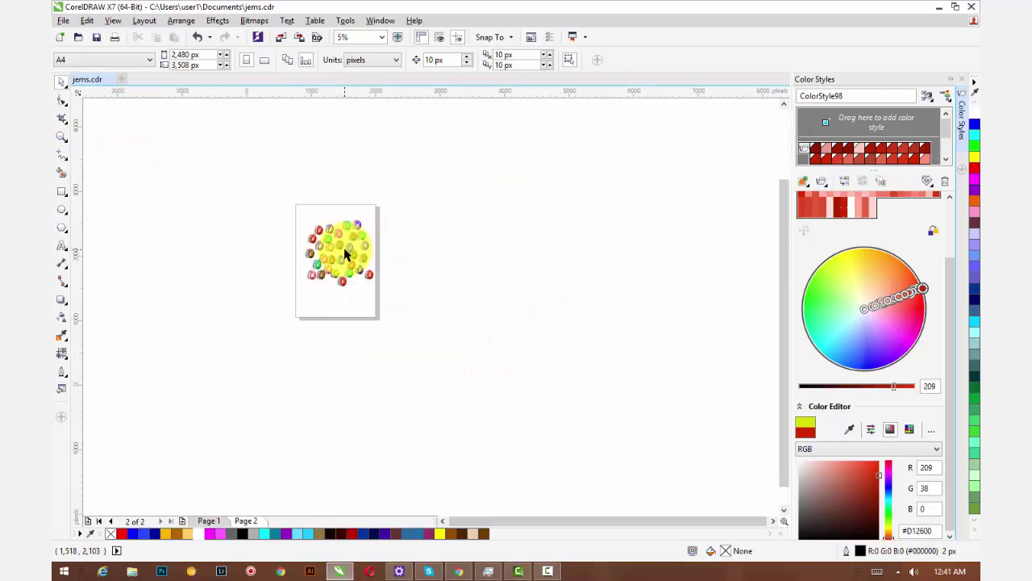
{"action": "scroll", "coordinate": [345, 253], "scroll_direction": "up", "scroll_amount": 2}
{"action": "scroll", "coordinate": [213, 234], "scroll_direction": "up", "scroll_amount": 3}
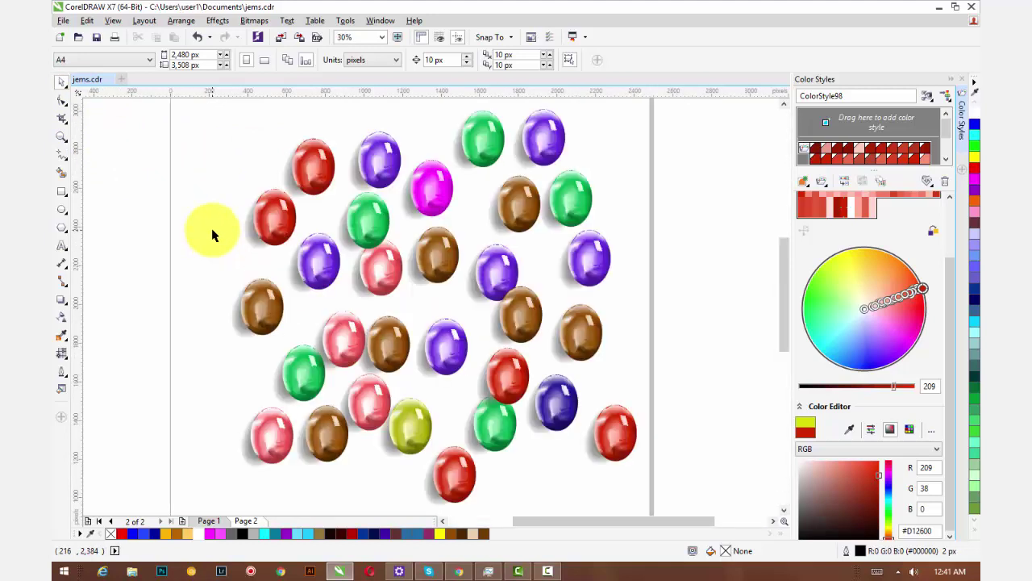
Rotate the brown ellipse below the central violet one slightly clockwise and shift it a little right and down.
{"action": "left_click", "coordinate": [516, 310]}
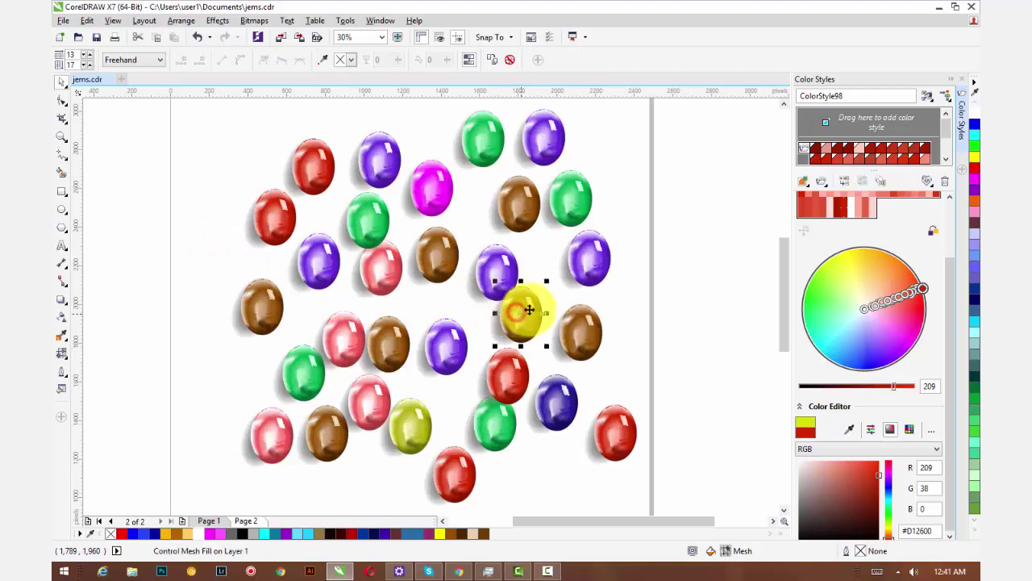
{"action": "left_click", "coordinate": [534, 297]}
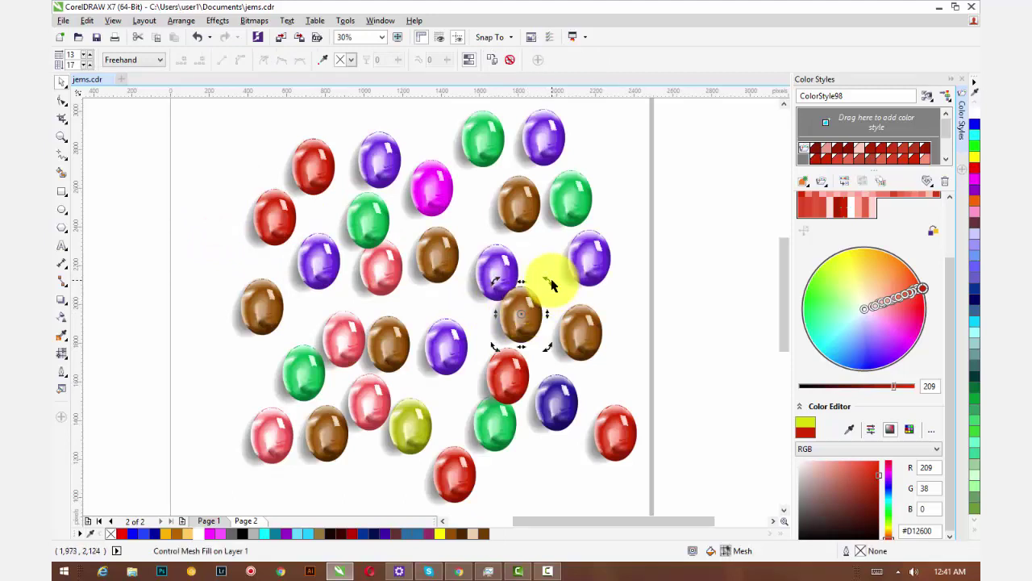
{"action": "left_click", "coordinate": [526, 311]}
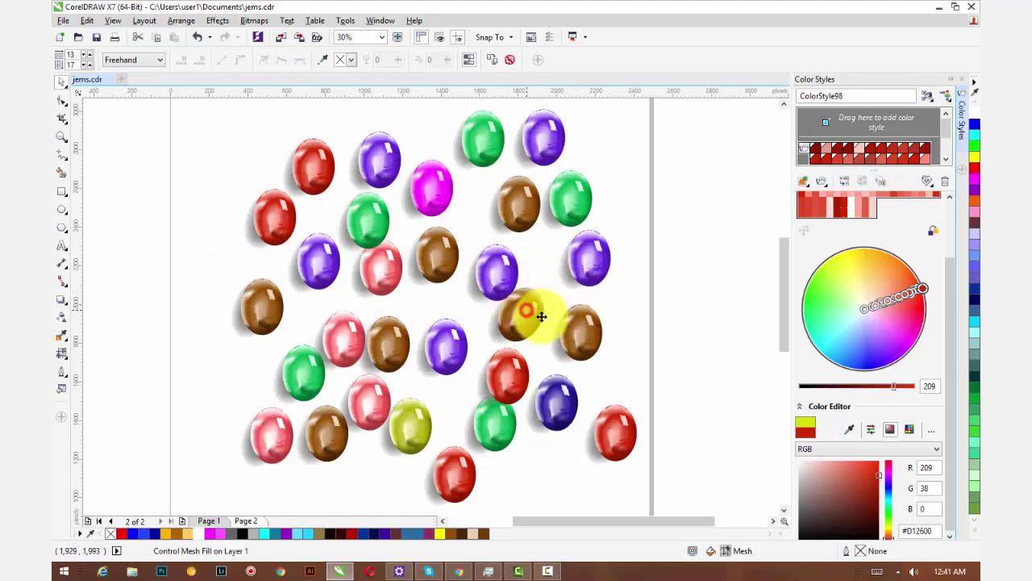
{"action": "left_click_drag", "start_coordinate": [543, 316], "coordinate": [545, 318]}
Rotate the rightmost brown ellipse slightly clockwise and move it right and down, away from its brown neighbour.
{"action": "left_click", "coordinate": [580, 329]}
{"action": "left_click", "coordinate": [592, 322]}
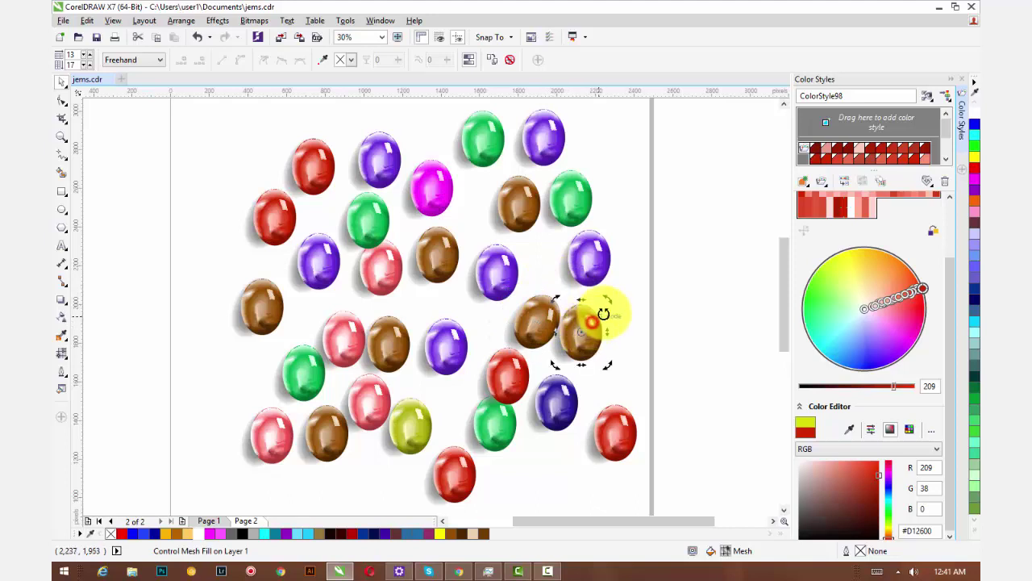
{"action": "left_click", "coordinate": [618, 297]}
{"action": "left_click", "coordinate": [595, 323]}
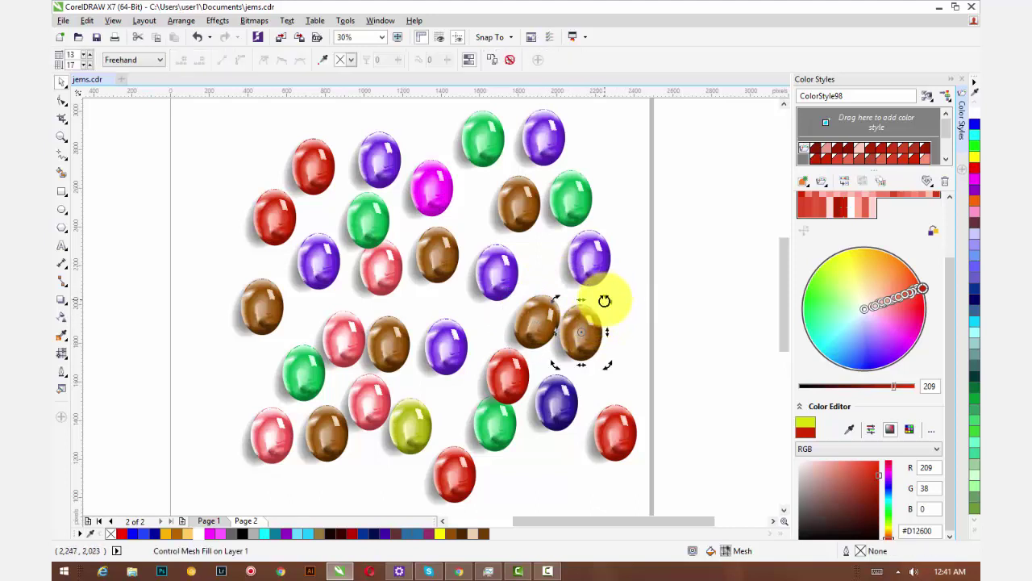
{"action": "left_click", "coordinate": [606, 306]}
{"action": "left_click_drag", "start_coordinate": [581, 329], "coordinate": [600, 344]}
Spread the ellipses in the left area by moving the leftmost brown, the lower green and the neighbouring pink one leftward.
{"action": "left_click", "coordinate": [192, 315]}
{"action": "left_click_drag", "start_coordinate": [274, 307], "coordinate": [263, 309]}
{"action": "left_click_drag", "start_coordinate": [305, 371], "coordinate": [228, 374]}
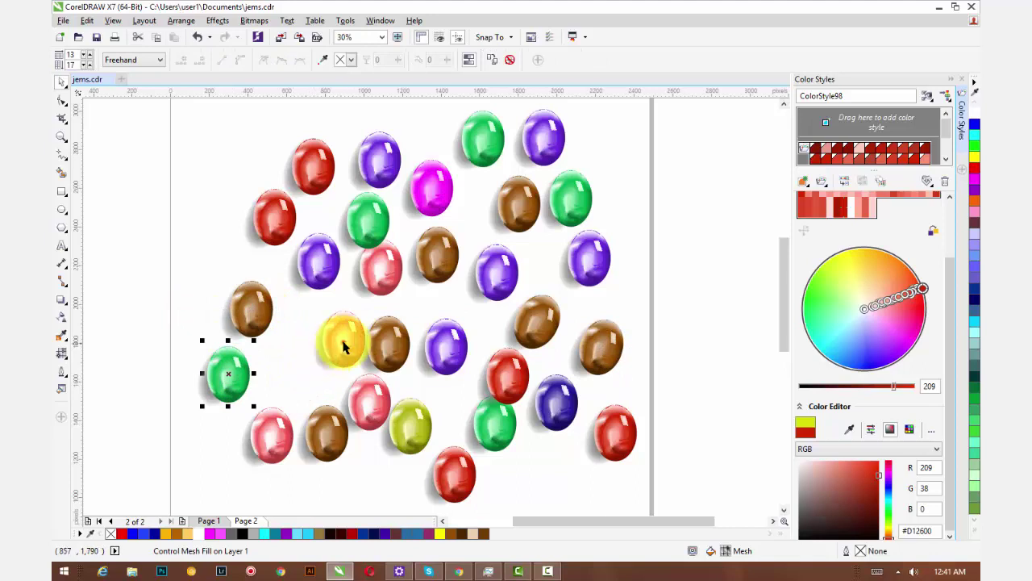
{"action": "left_click_drag", "start_coordinate": [344, 341], "coordinate": [297, 334]}
Move the lower-left brown ellipse up, the lower-left pink and upper-left red ones outward, and the bottom red one right.
{"action": "left_click_drag", "start_coordinate": [333, 435], "coordinate": [323, 410]}
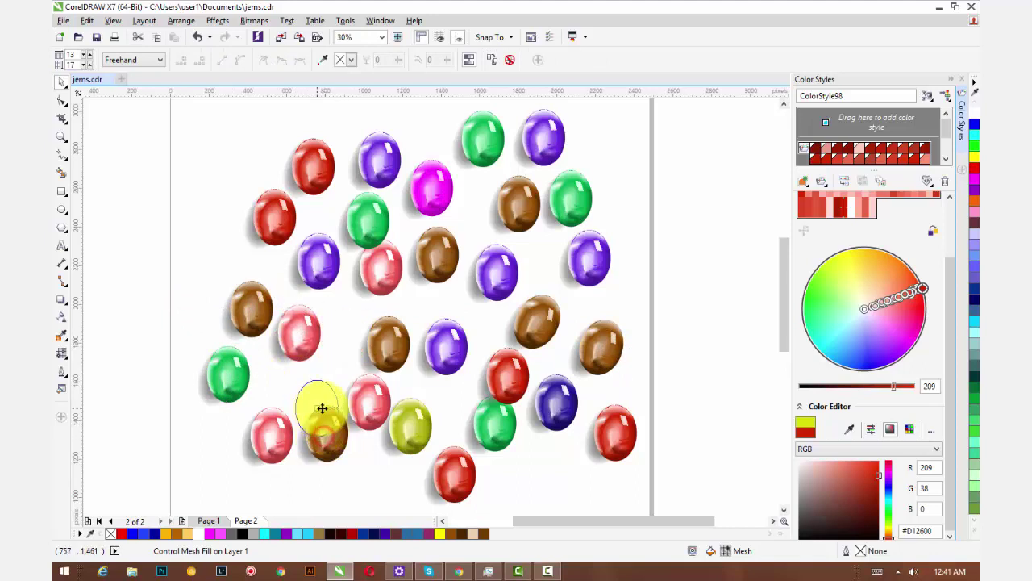
{"action": "left_click_drag", "start_coordinate": [265, 433], "coordinate": [214, 451]}
{"action": "left_click_drag", "start_coordinate": [279, 230], "coordinate": [216, 207]}
{"action": "left_click_drag", "start_coordinate": [448, 482], "coordinate": [520, 488]}
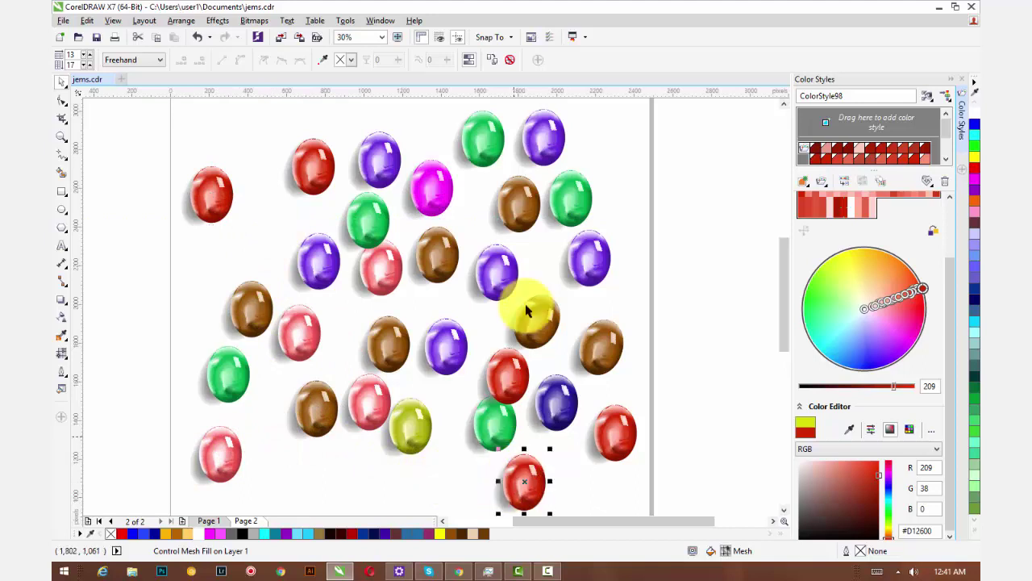
Shrink the upper-right violet ellipse, scale the far-left red one to about 83%, and the red one beside it to about 70%.
{"action": "left_click", "coordinate": [543, 138]}
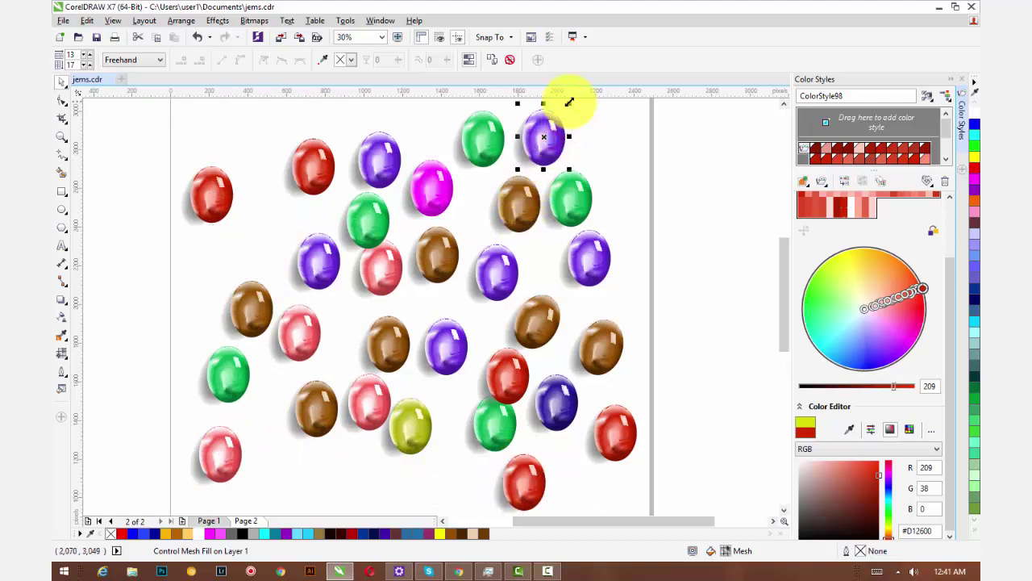
{"action": "left_click_drag", "start_coordinate": [569, 101], "coordinate": [559, 118]}
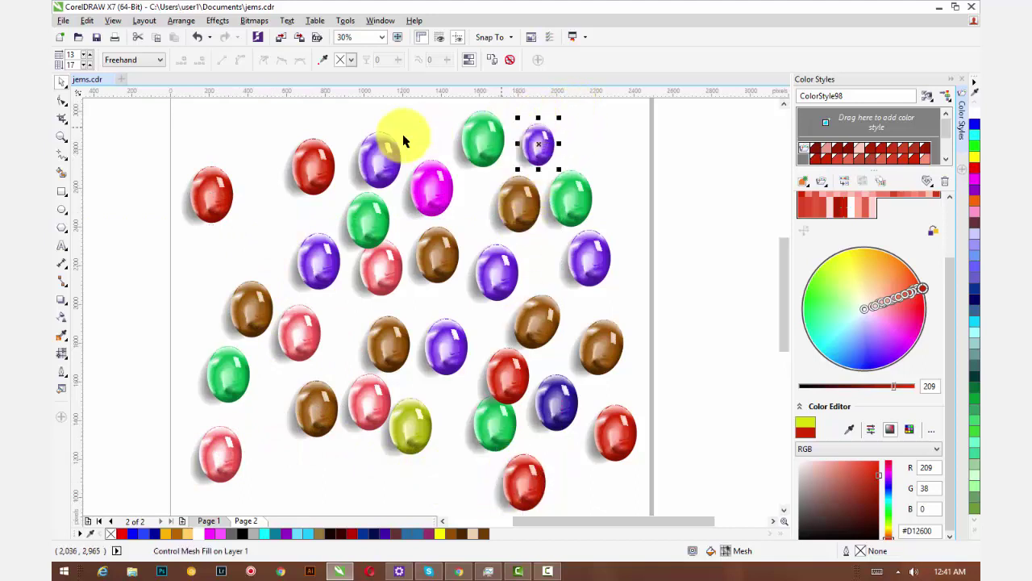
{"action": "left_click", "coordinate": [193, 200]}
{"action": "left_click_drag", "start_coordinate": [231, 162], "coordinate": [227, 171]}
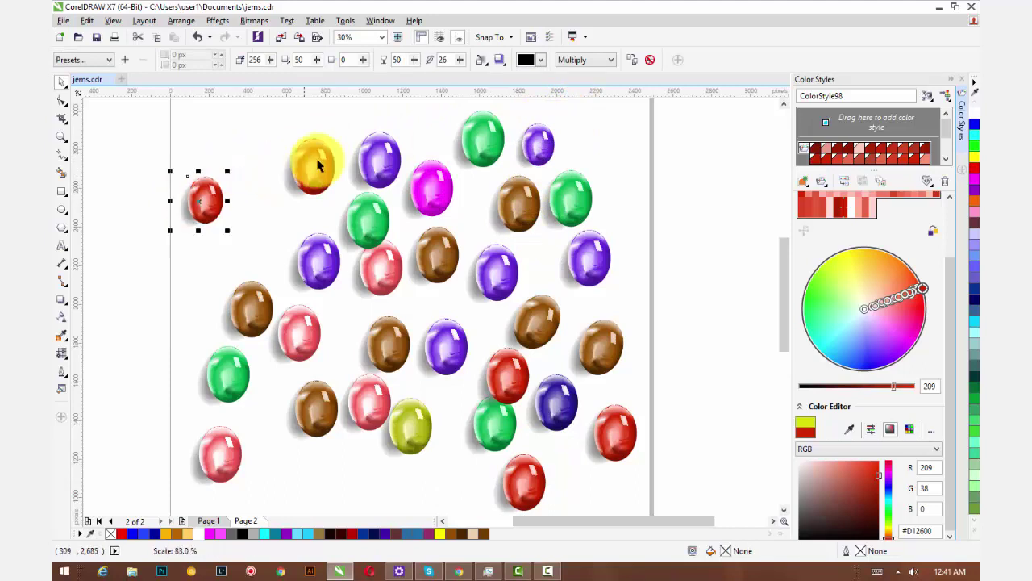
{"action": "left_click", "coordinate": [316, 166]}
{"action": "left_click_drag", "start_coordinate": [343, 133], "coordinate": [327, 150]}
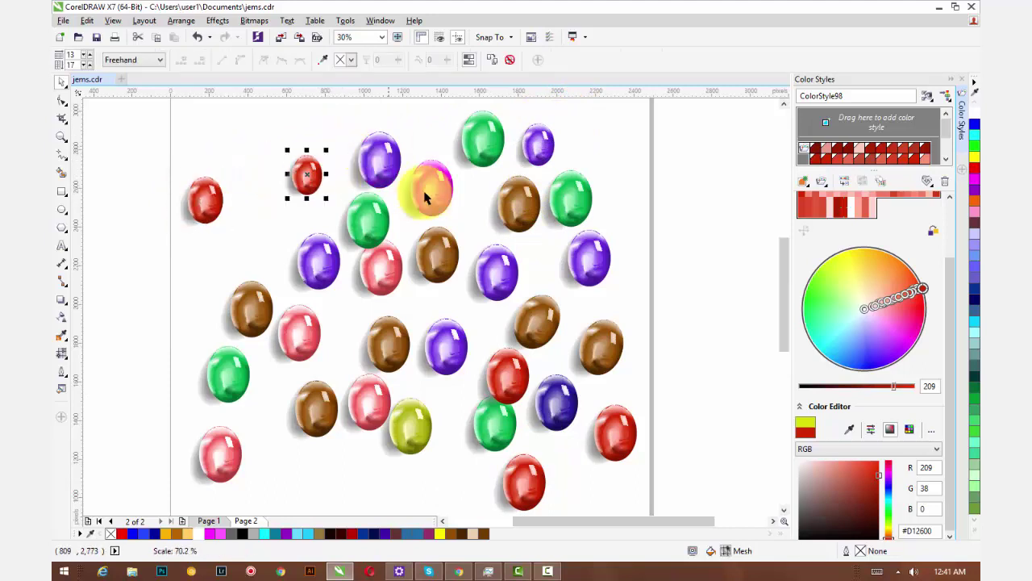
Shrink the magenta ellipse and place three copies of it, two in the left gaps and one near the middle of the group.
{"action": "left_click", "coordinate": [425, 199]}
{"action": "mouse_move", "coordinate": [460, 152]}
{"action": "left_mouse_down"}
{"action": "mouse_move", "coordinate": [433, 193]}
{"action": "mouse_move", "coordinate": [294, 237]}
{"action": "mouse_move", "coordinate": [278, 233]}
{"action": "mouse_move", "coordinate": [206, 280]}
{"action": "mouse_move", "coordinate": [316, 294]}
{"action": "left_mouse_up"}
{"action": "right_click", "coordinate": [279, 233]}
{"action": "right_click", "coordinate": [207, 280]}
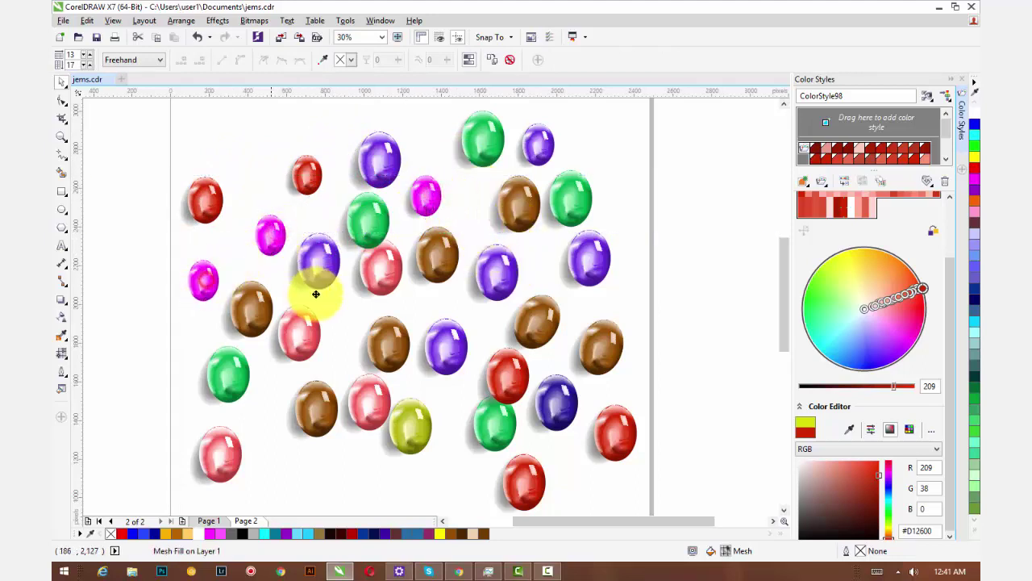
{"action": "left_click", "coordinate": [407, 299]}
{"action": "left_click", "coordinate": [675, 295]}
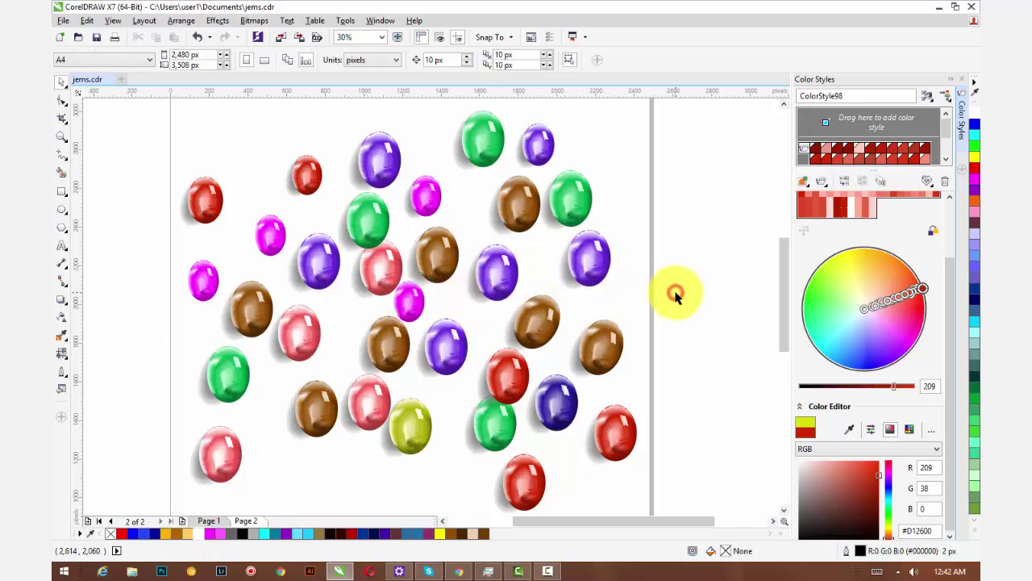
{"action": "scroll", "coordinate": [676, 297], "scroll_direction": "down", "scroll_amount": 1}
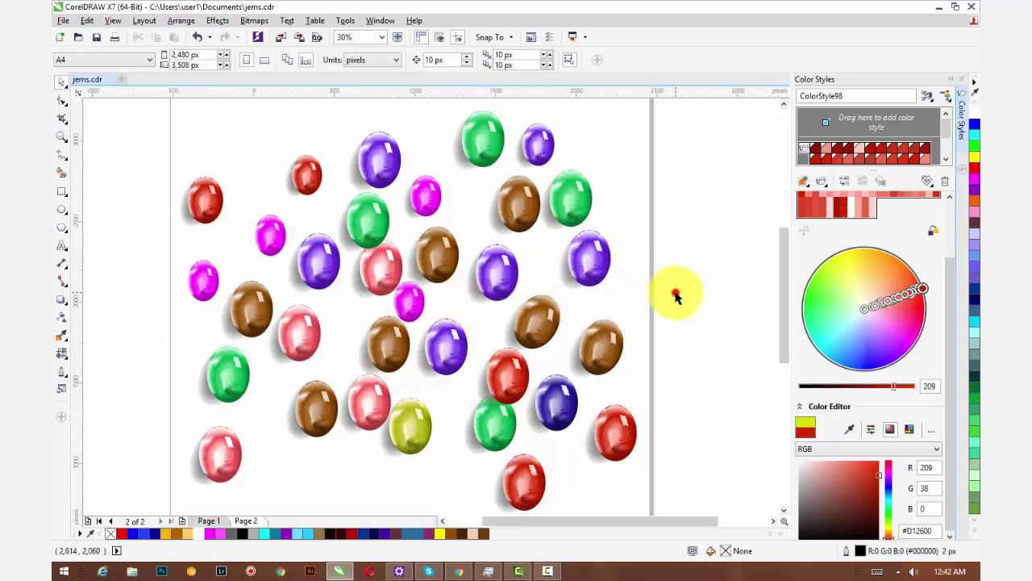